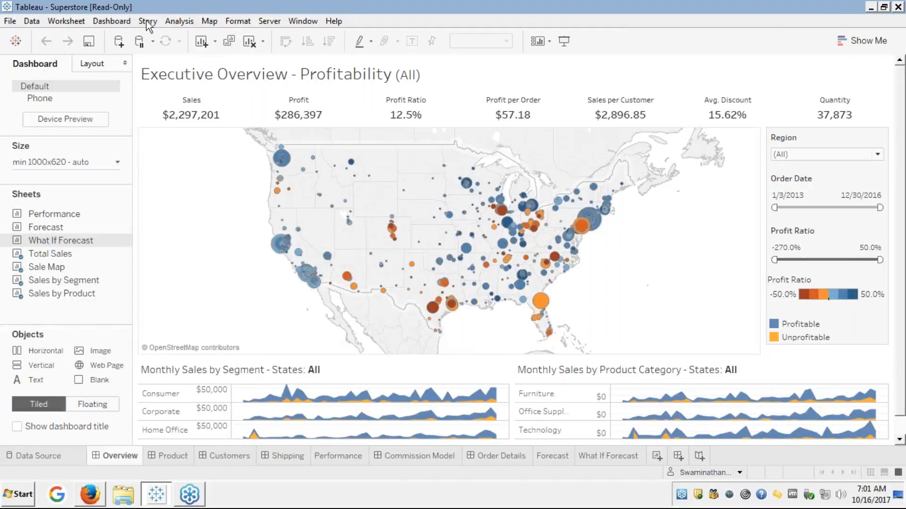
{"action": "left_click", "coordinate": [10, 22]}
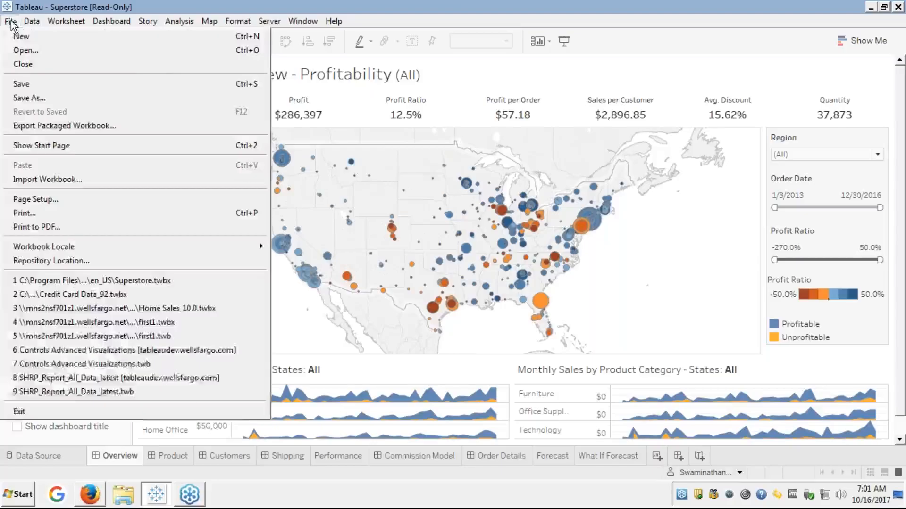
{"action": "mouse_move", "coordinate": [32, 20]}
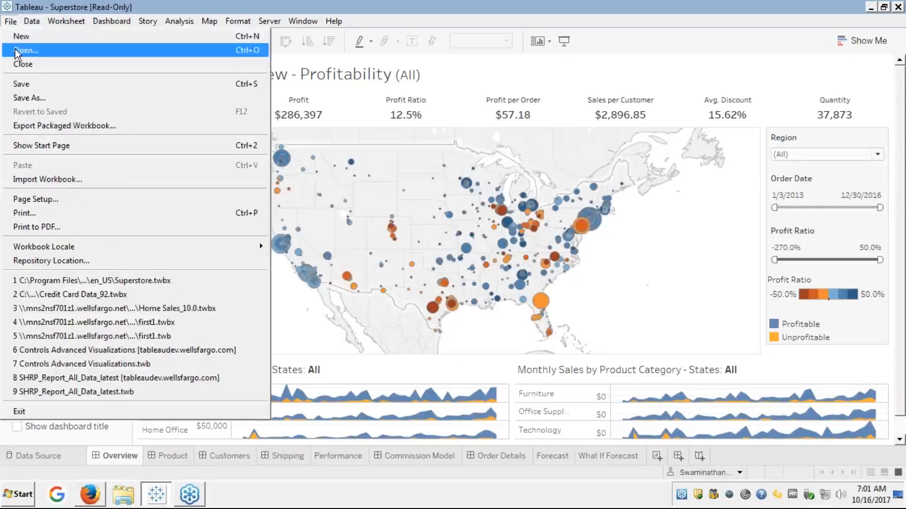
{"action": "left_click", "coordinate": [466, 80]}
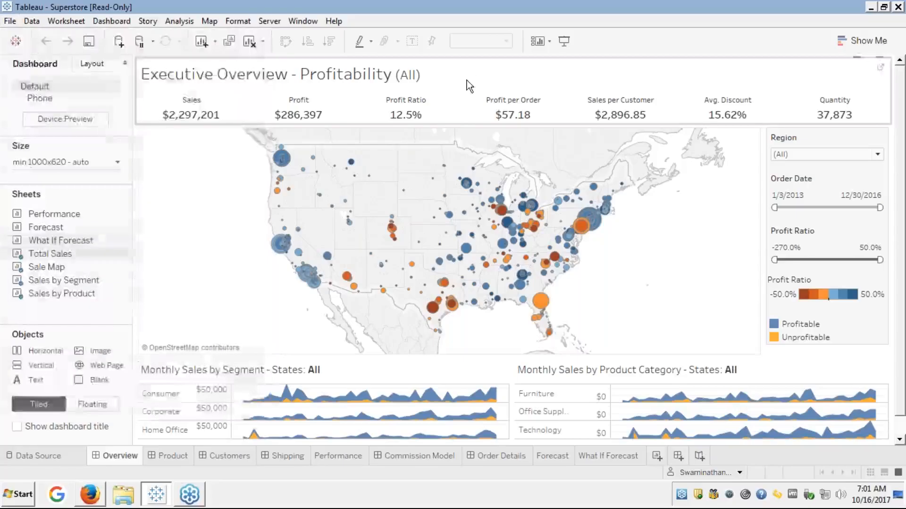
Open the Forecast worksheet and examine its actual and estimated sales lines for each segment.
{"action": "left_click", "coordinate": [550, 456]}
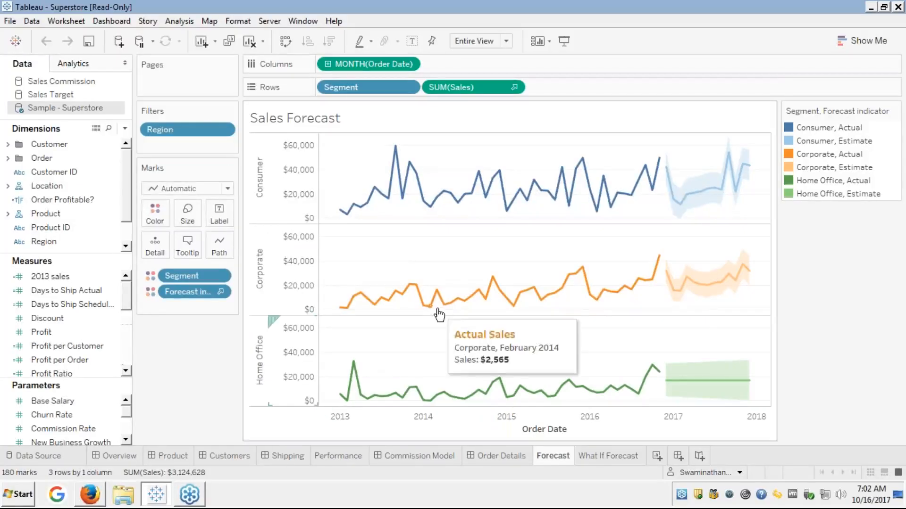
{"action": "mouse_move", "coordinate": [558, 294]}
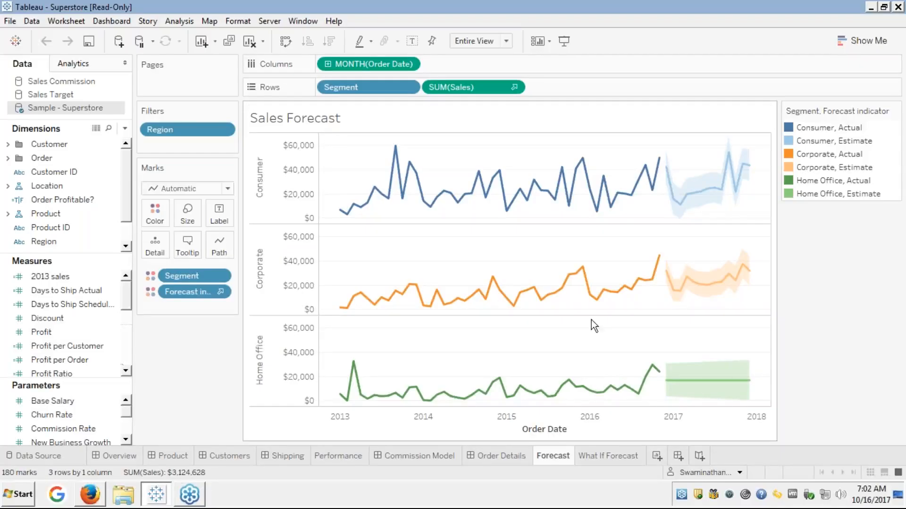
{"action": "mouse_move", "coordinate": [667, 169]}
Add a blank worksheet and locate the sales fields among the Sample - Superstore measures.
{"action": "left_click", "coordinate": [657, 457]}
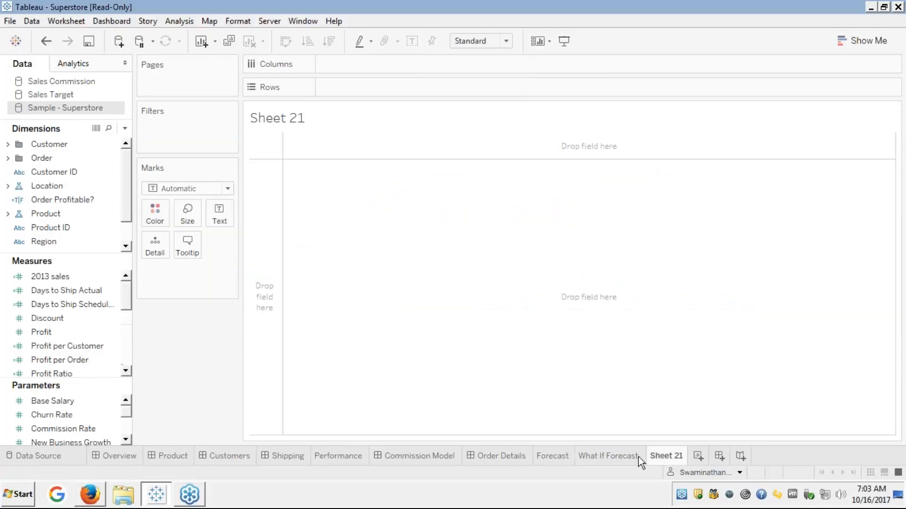
{"action": "left_click", "coordinate": [109, 306]}
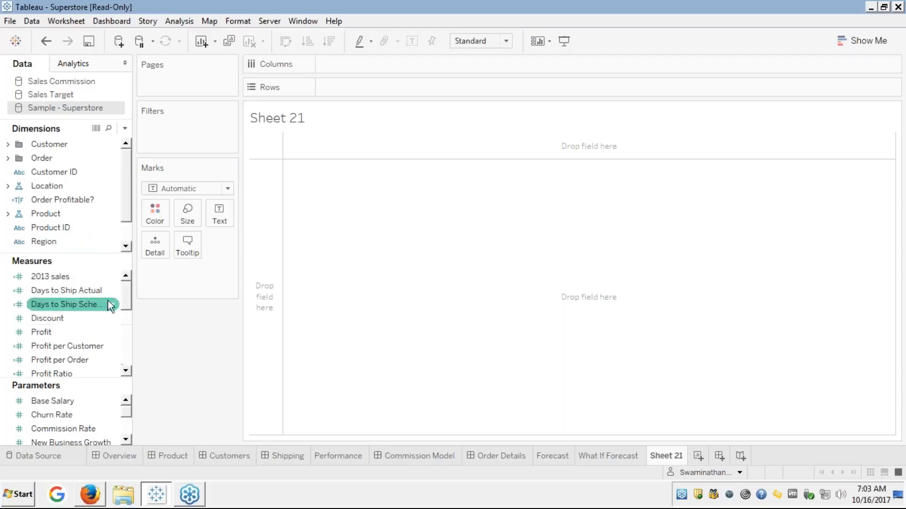
{"action": "left_click", "coordinate": [28, 320]}
{"action": "left_click", "coordinate": [37, 330]}
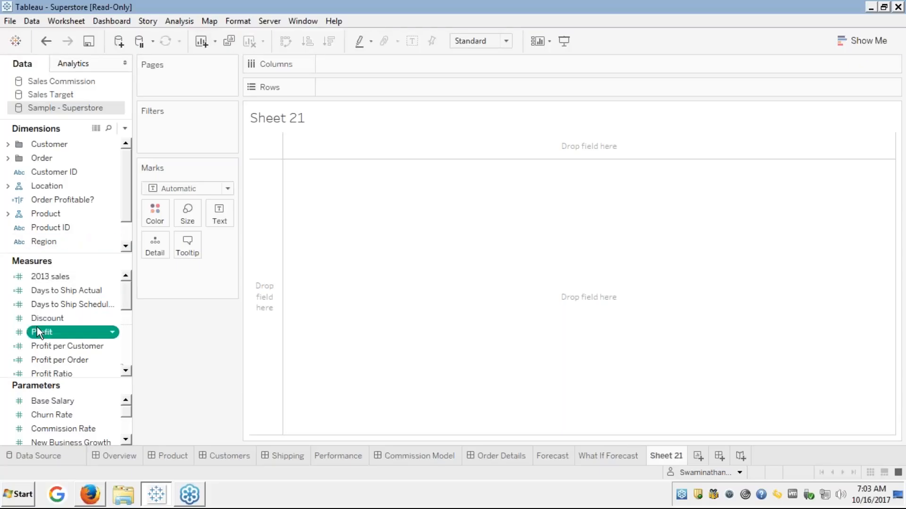
{"action": "key", "text": "s"}
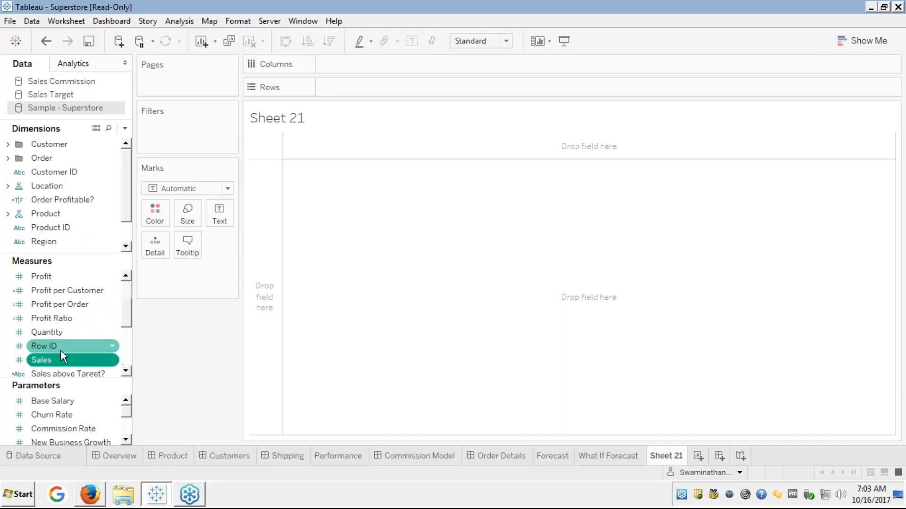
{"action": "left_click", "coordinate": [72, 370]}
{"action": "key", "text": "s"}
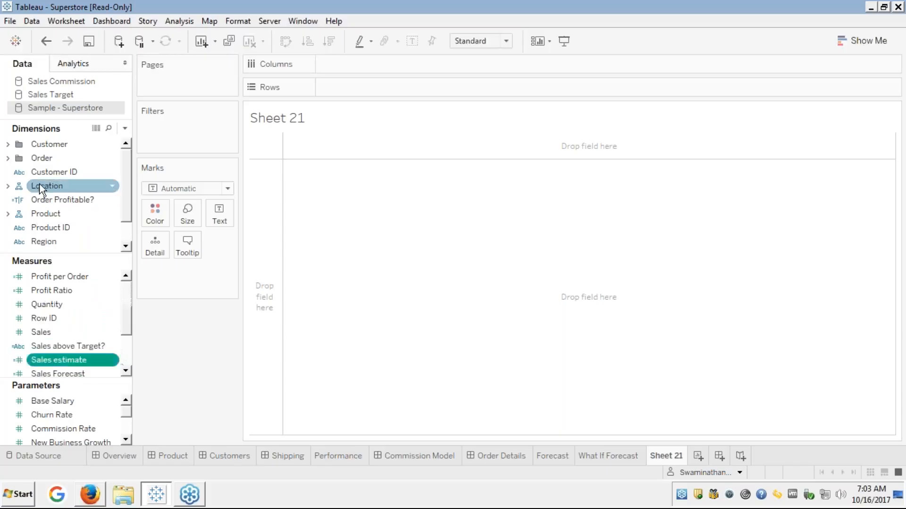
Find Order Date in the Order folder of the dimensions and place it on Columns.
{"action": "left_click", "coordinate": [39, 184]}
{"action": "key", "text": "s"}
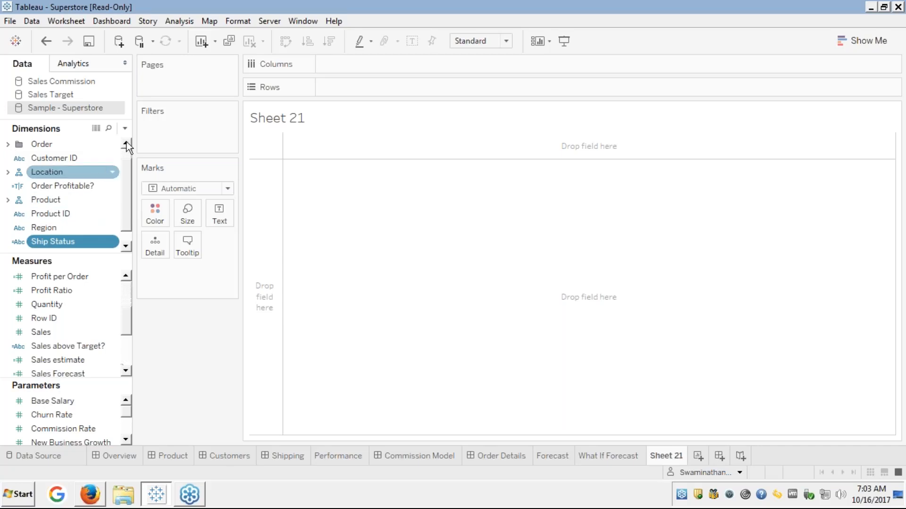
{"action": "left_click", "coordinate": [125, 128]}
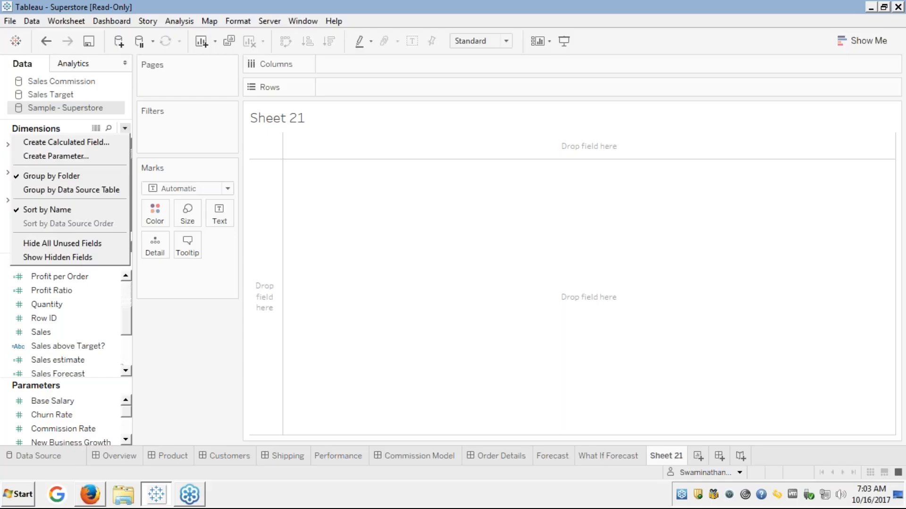
{"action": "key", "text": "Escape"}
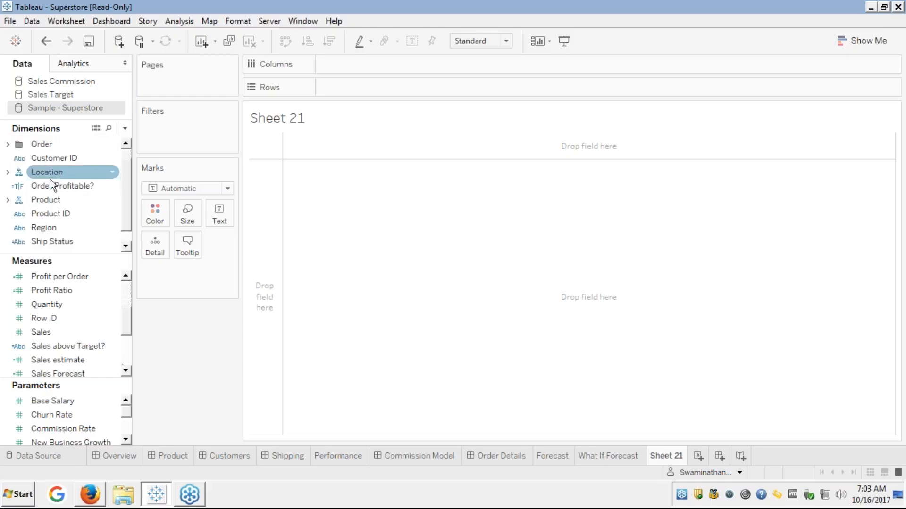
{"action": "left_click", "coordinate": [55, 202]}
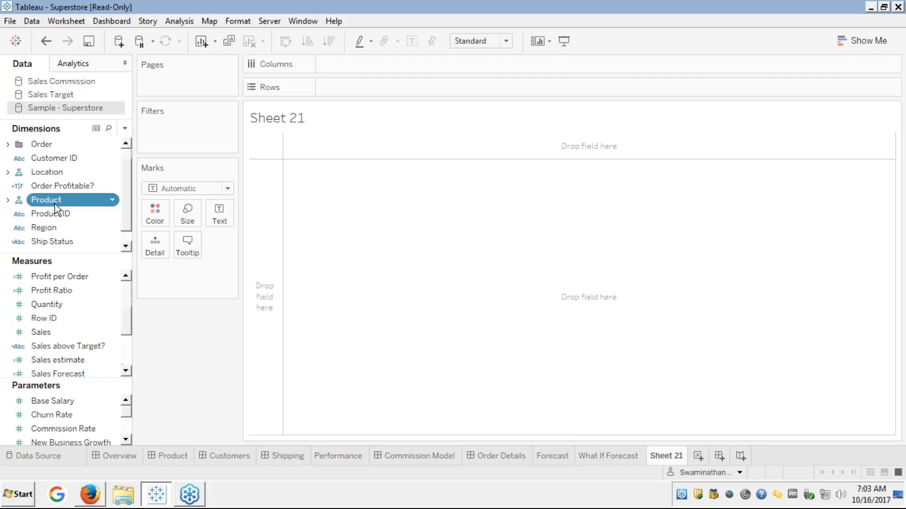
{"action": "left_click", "coordinate": [54, 204]}
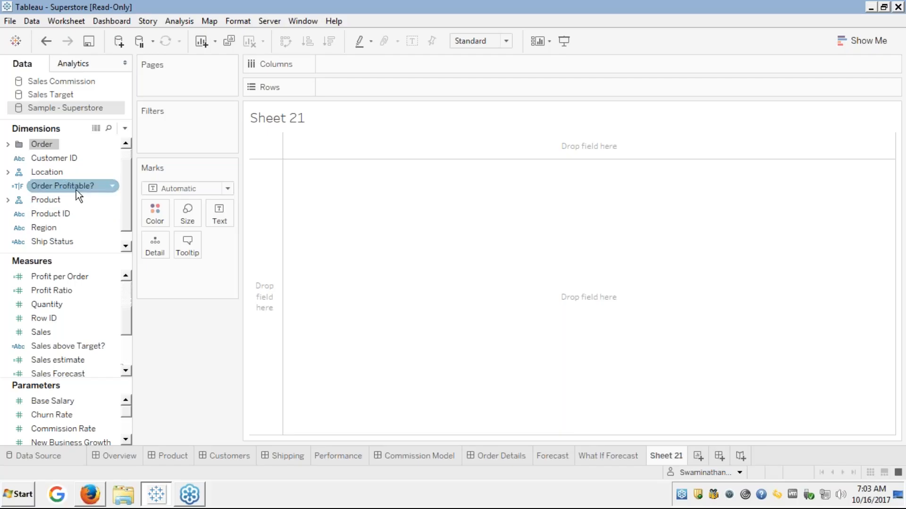
{"action": "left_click", "coordinate": [8, 145]}
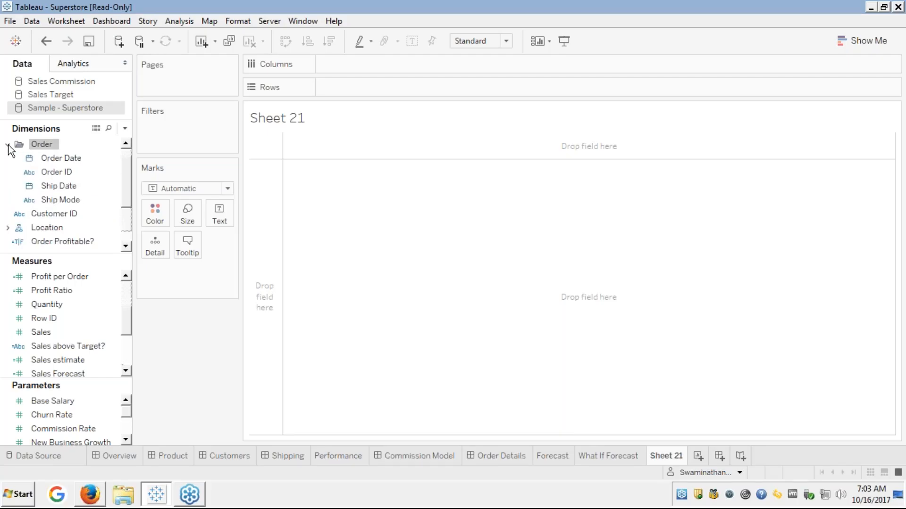
{"action": "left_click", "coordinate": [53, 156]}
{"action": "left_click_drag", "start_coordinate": [59, 158], "coordinate": [336, 70]}
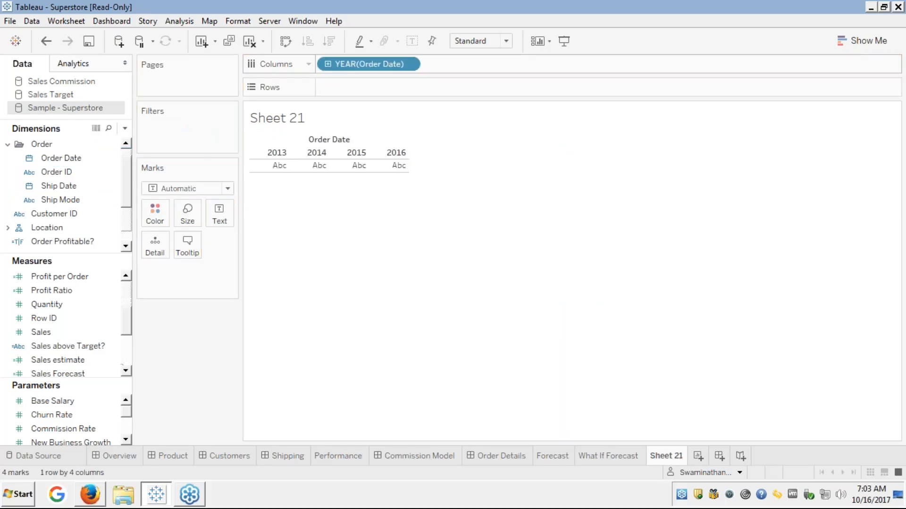
Change Order Date on Columns to continuous Month and place the Sales measure on Rows.
{"action": "right_click", "coordinate": [327, 62]}
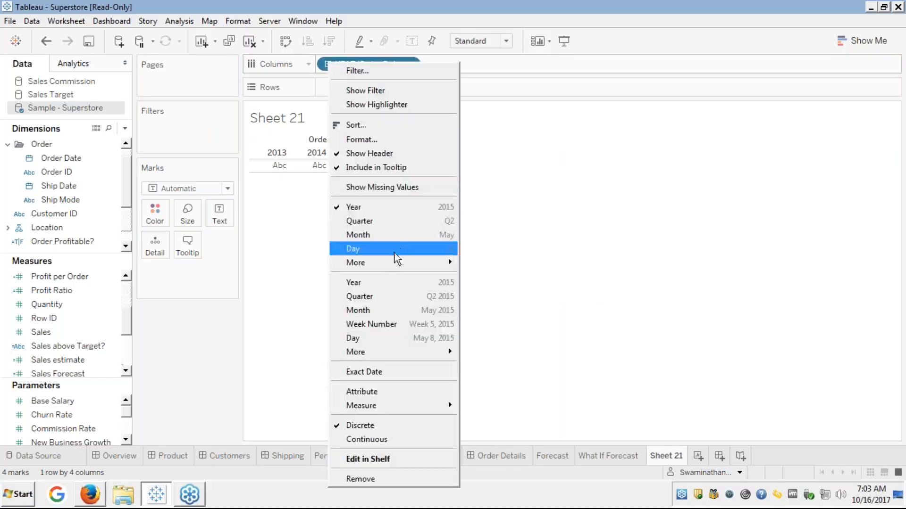
{"action": "left_click", "coordinate": [365, 311]}
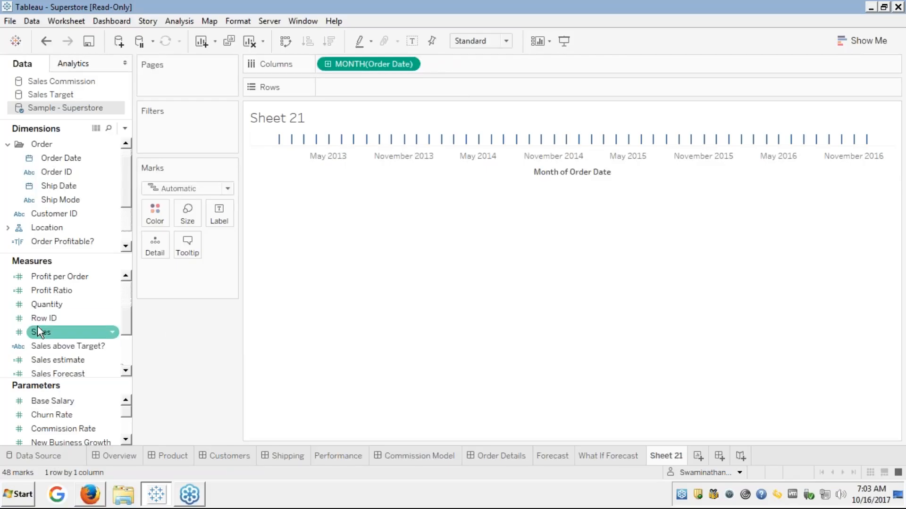
{"action": "left_click_drag", "start_coordinate": [38, 330], "coordinate": [330, 88]}
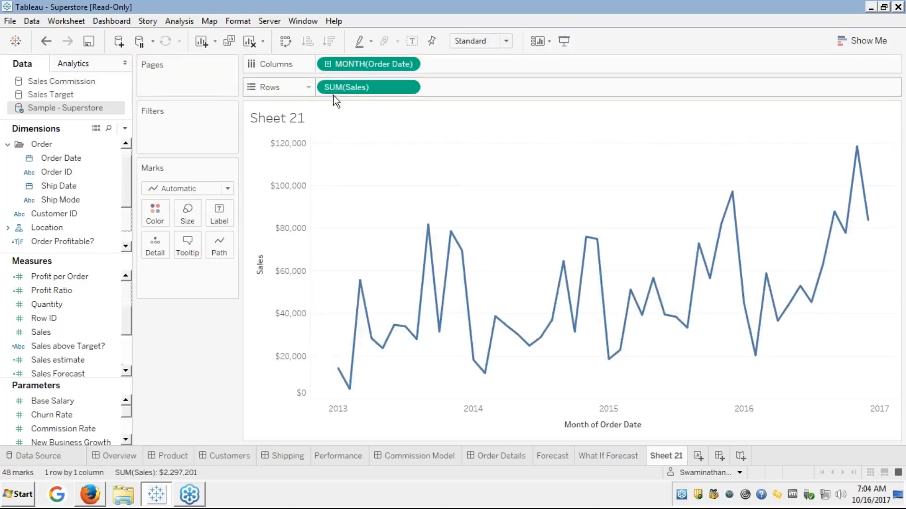
Search the measures and dimensions lists for the Segment field.
{"action": "left_click", "coordinate": [44, 308]}
{"action": "key", "text": "Down"}
{"action": "key", "text": "Down"}
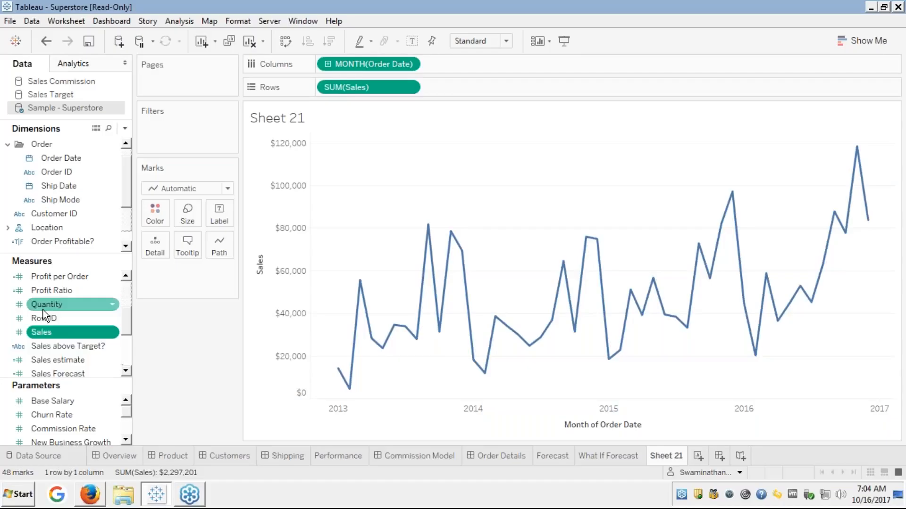
{"action": "left_click", "coordinate": [57, 188]}
{"action": "key", "text": "shift+Down"}
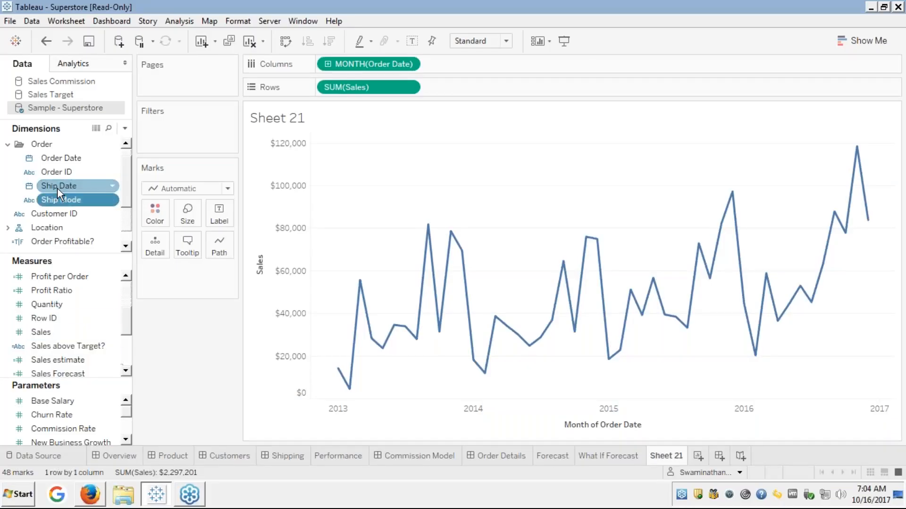
{"action": "key", "text": "s"}
{"action": "key", "text": "s"}
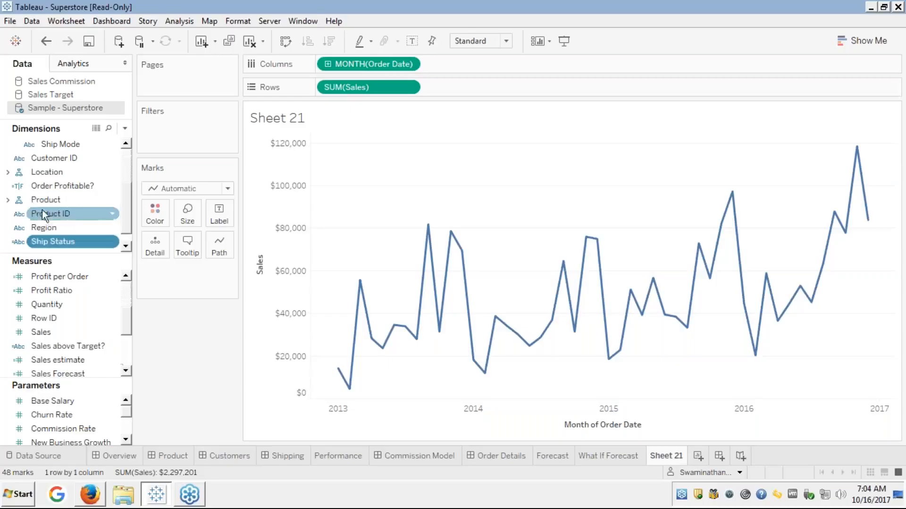
{"action": "key", "text": "Down"}
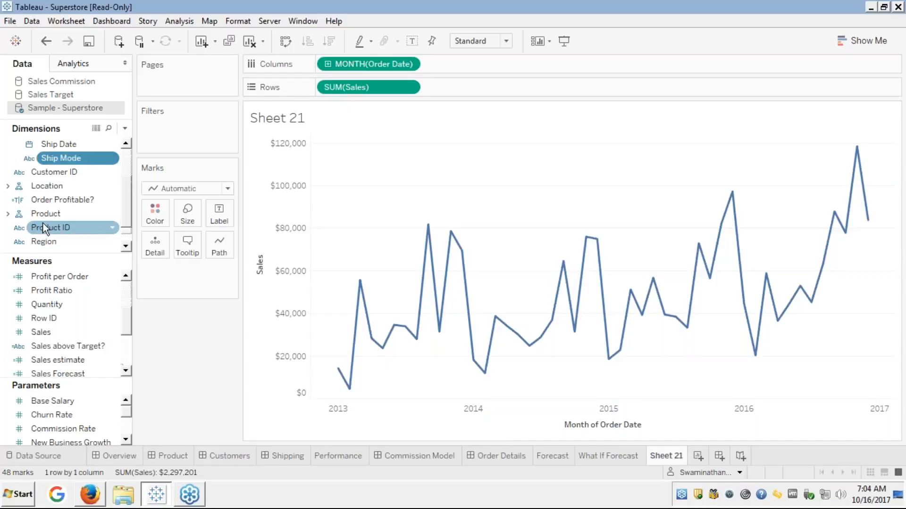
{"action": "key", "text": "Up"}
{"action": "key", "text": "Down"}
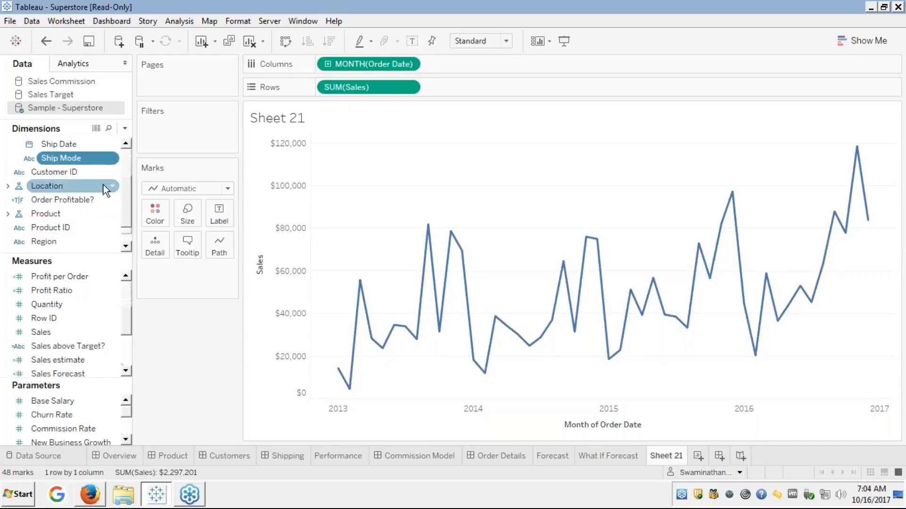
{"action": "scroll", "coordinate": [127, 166], "scroll_direction": "up", "scroll_amount": 2}
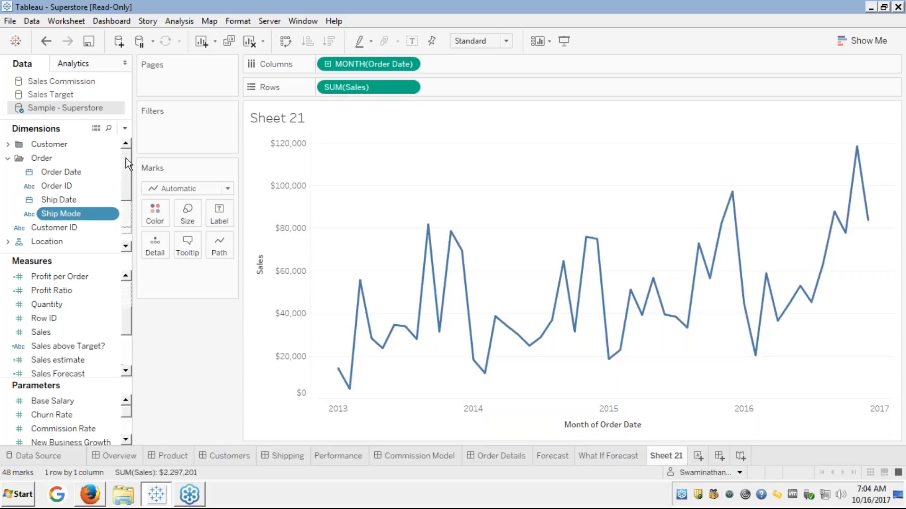
Collapse the Order folder and place Segment from the Customer folder on Rows ahead of Sales.
{"action": "left_click", "coordinate": [7, 159]}
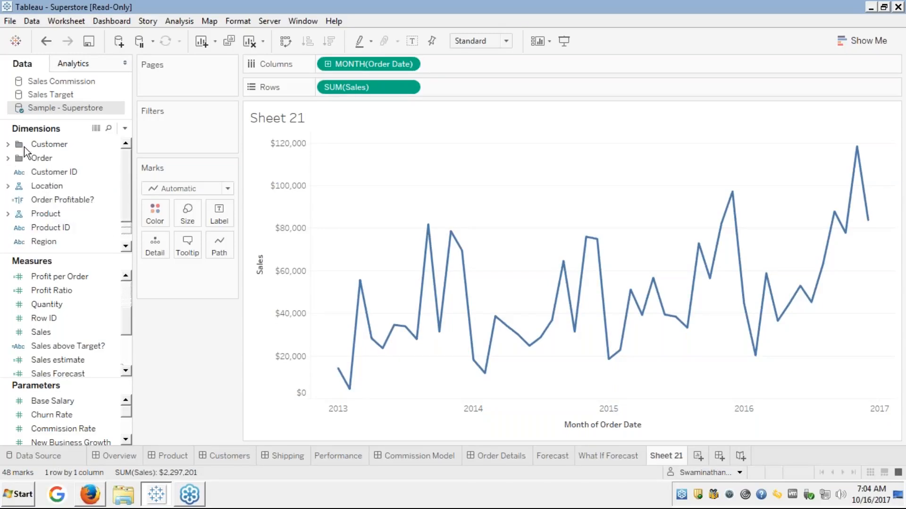
{"action": "left_click", "coordinate": [8, 144]}
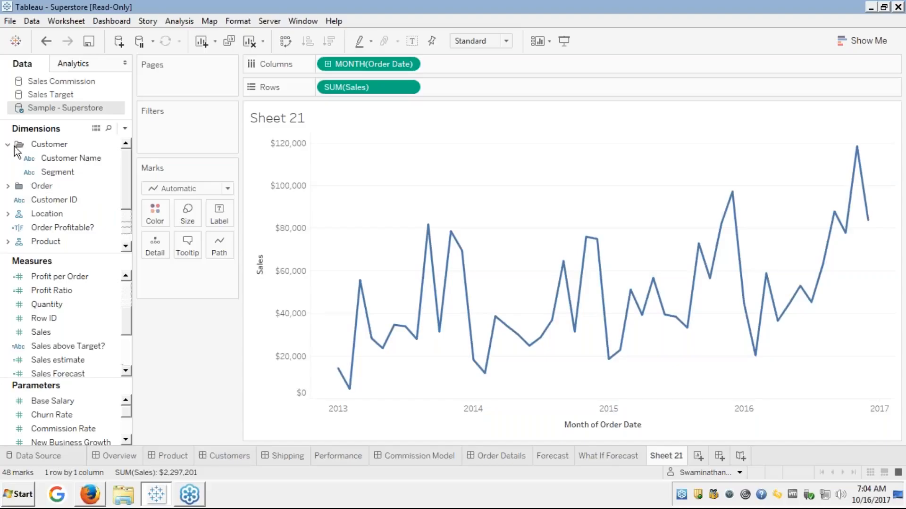
{"action": "left_click", "coordinate": [50, 173]}
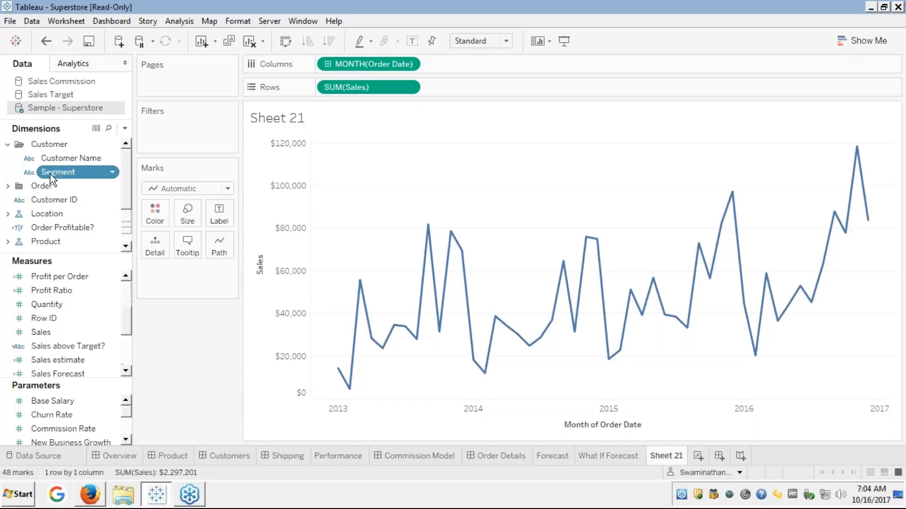
{"action": "left_click_drag", "start_coordinate": [50, 174], "coordinate": [457, 89]}
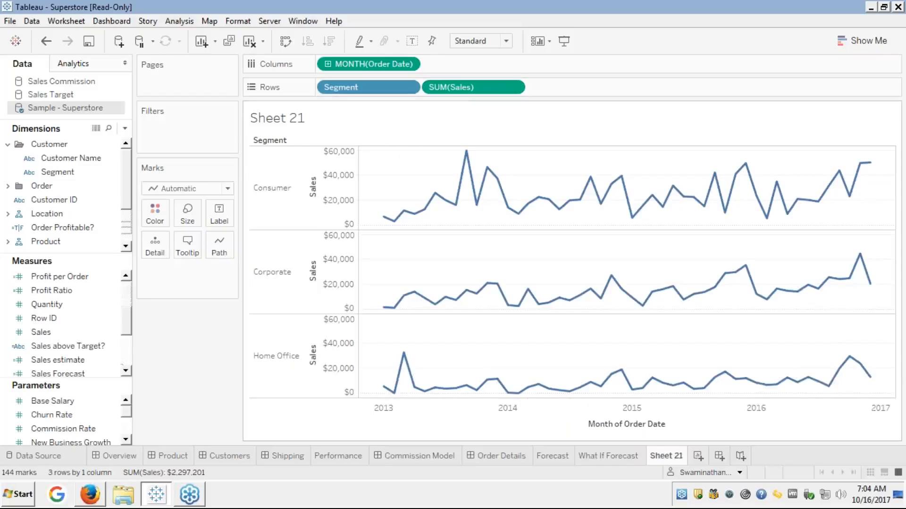
Compare the monthly sales chart by segment with the finished chart on the Forecast worksheet.
{"action": "mouse_move", "coordinate": [872, 381]}
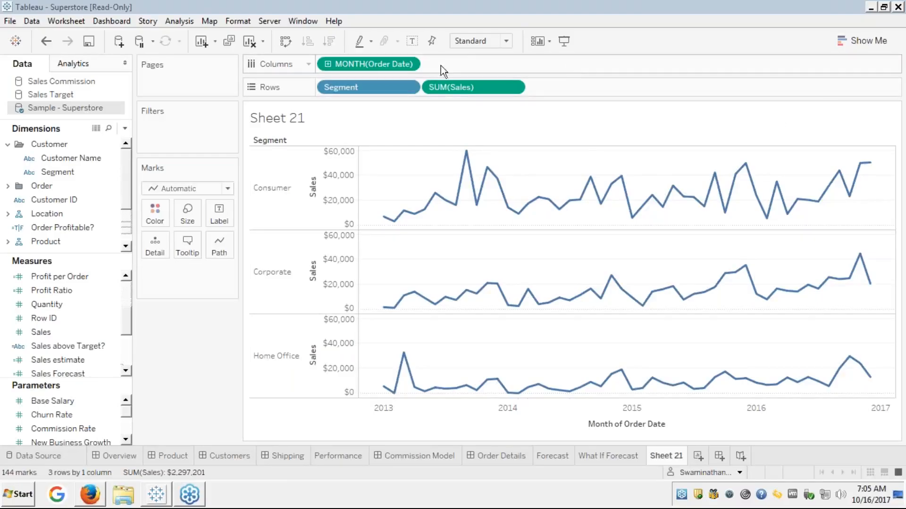
{"action": "left_click", "coordinate": [72, 172]}
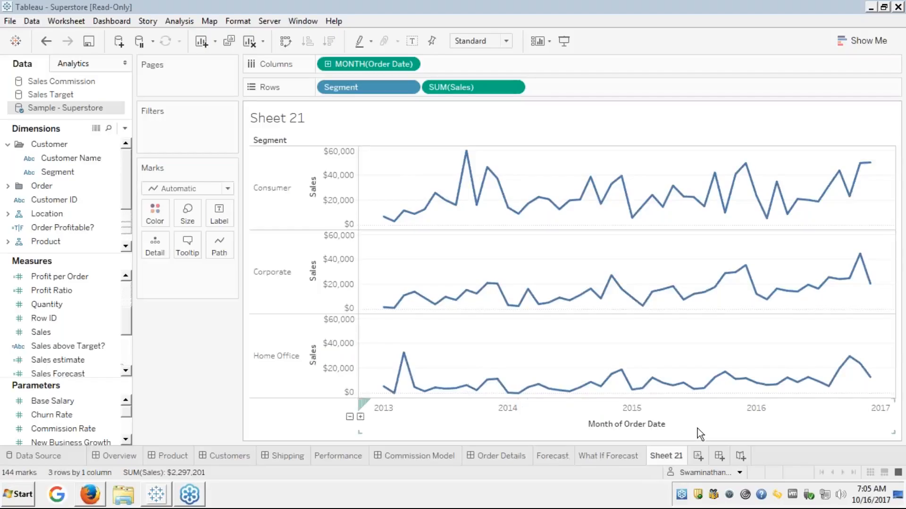
{"action": "left_click", "coordinate": [566, 456]}
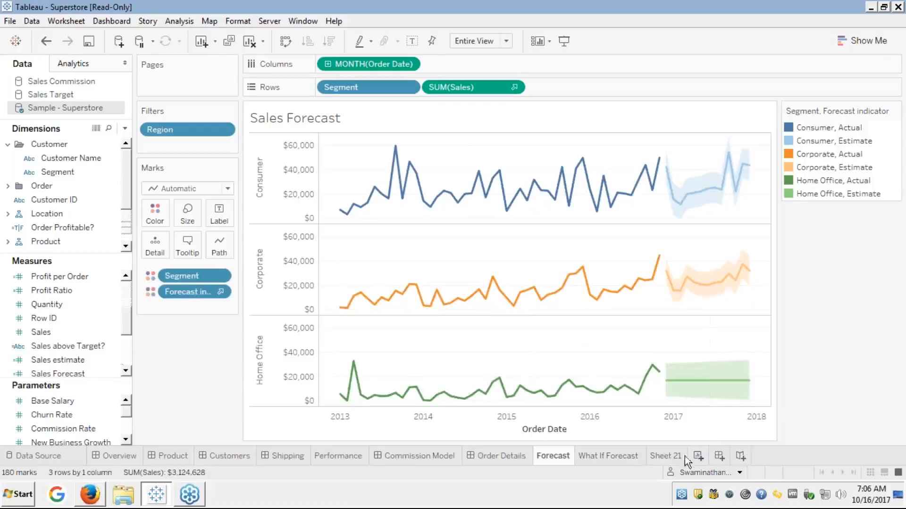
Return to Sheet 21 and color the sales lines by Segment, keeping Segment on Rows as well.
{"action": "left_click", "coordinate": [669, 456]}
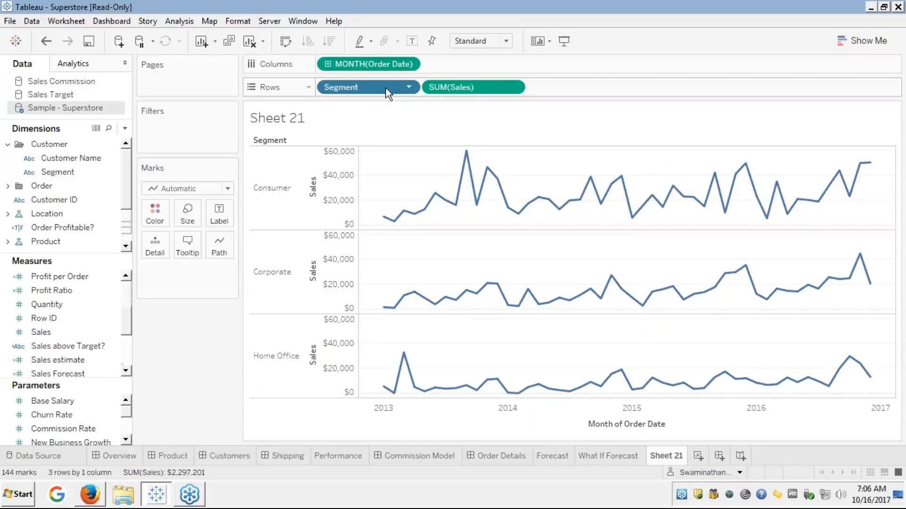
{"action": "left_click_drag", "start_coordinate": [385, 89], "coordinate": [152, 209]}
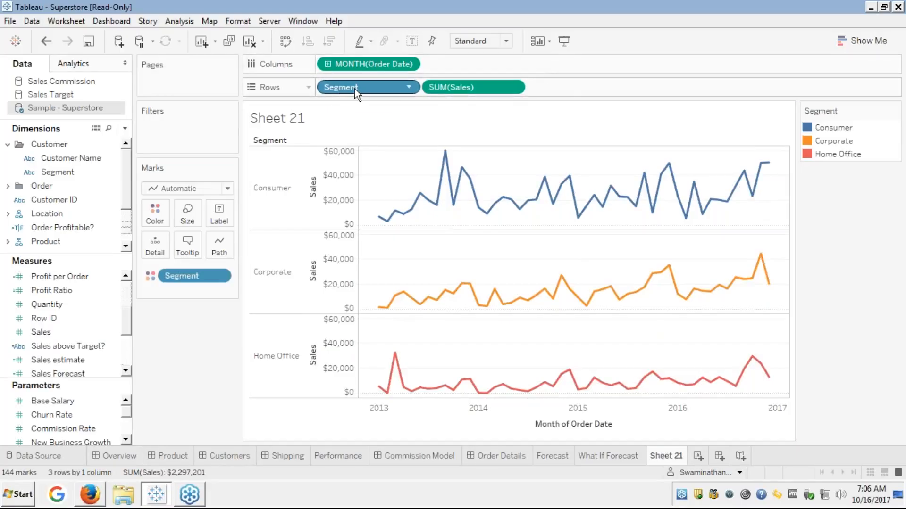
Try overlaying the three sales lines by moving Segment from Rows to the Marks card, and undo the move.
{"action": "left_click_drag", "start_coordinate": [355, 89], "coordinate": [177, 242]}
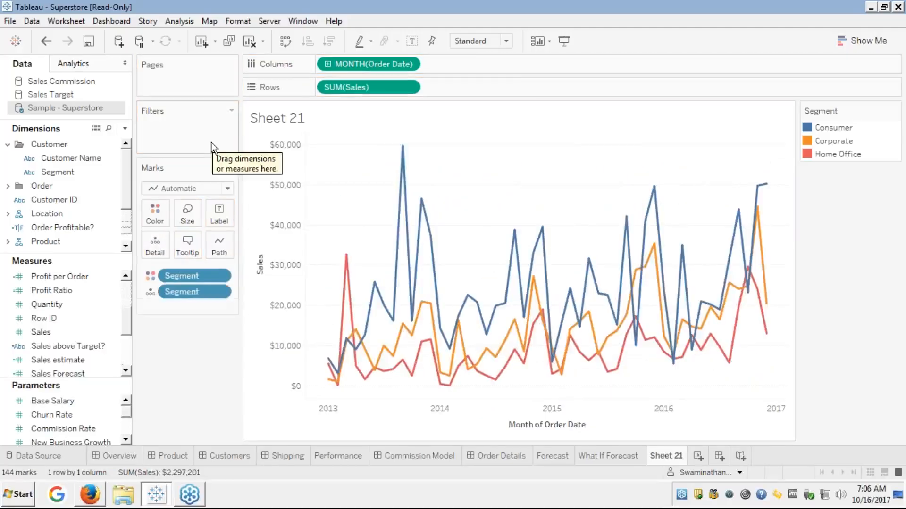
{"action": "key", "text": "ctrl+z"}
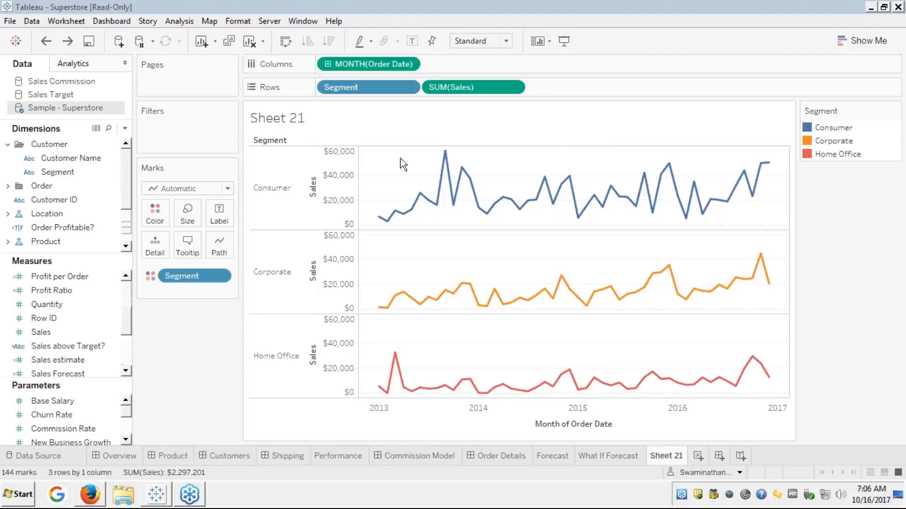
{"action": "left_click", "coordinate": [676, 114]}
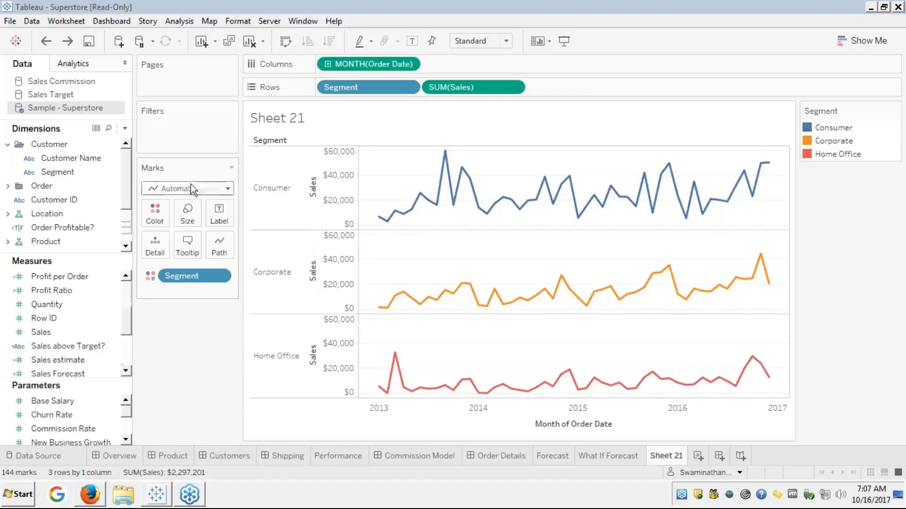
Add a Forecast model to the monthly sales chart by segment.
{"action": "left_click", "coordinate": [77, 65]}
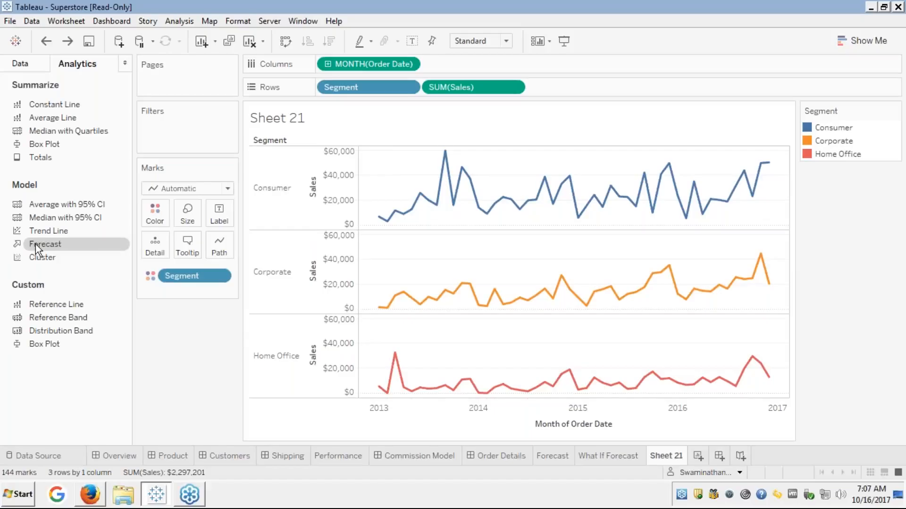
{"action": "left_click_drag", "start_coordinate": [36, 245], "coordinate": [378, 159]}
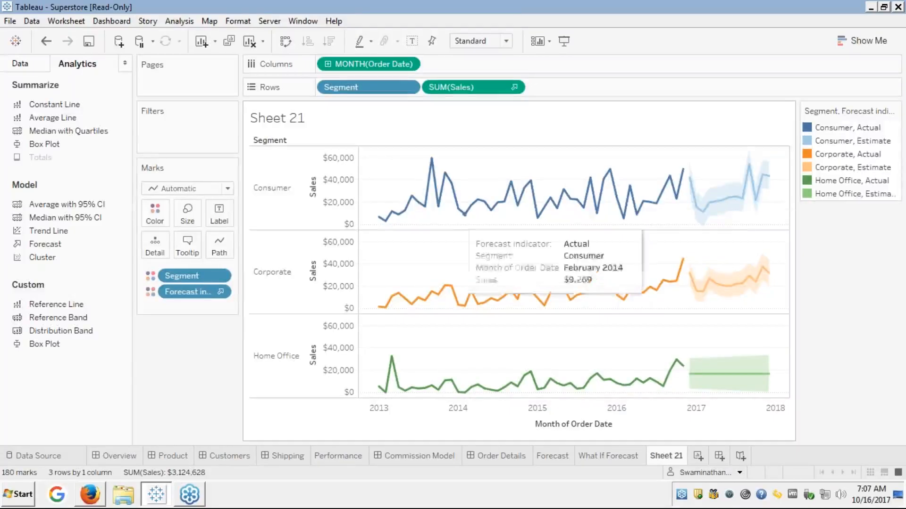
{"action": "mouse_move", "coordinate": [690, 179]}
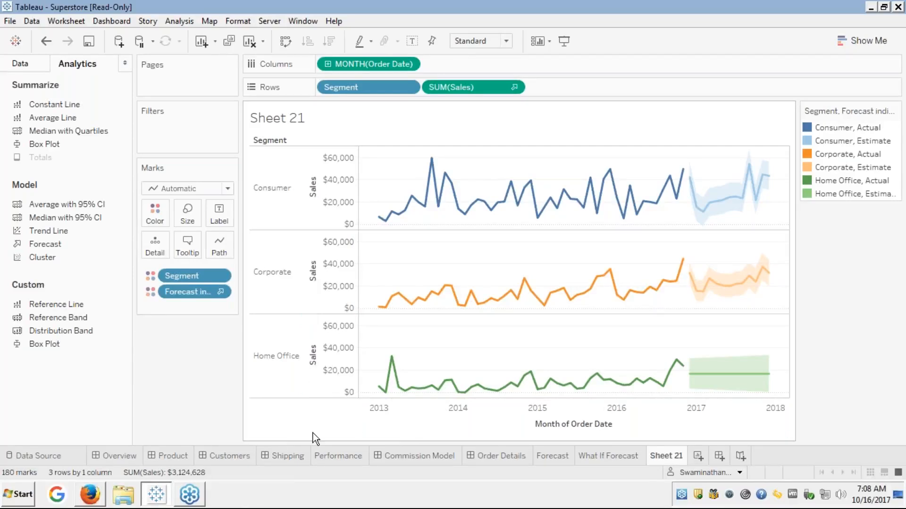
Switch to Notepad by launching it through the Run dialog with a blank document.
{"action": "key", "text": "super+r"}
{"action": "type", "text": "notepa"}
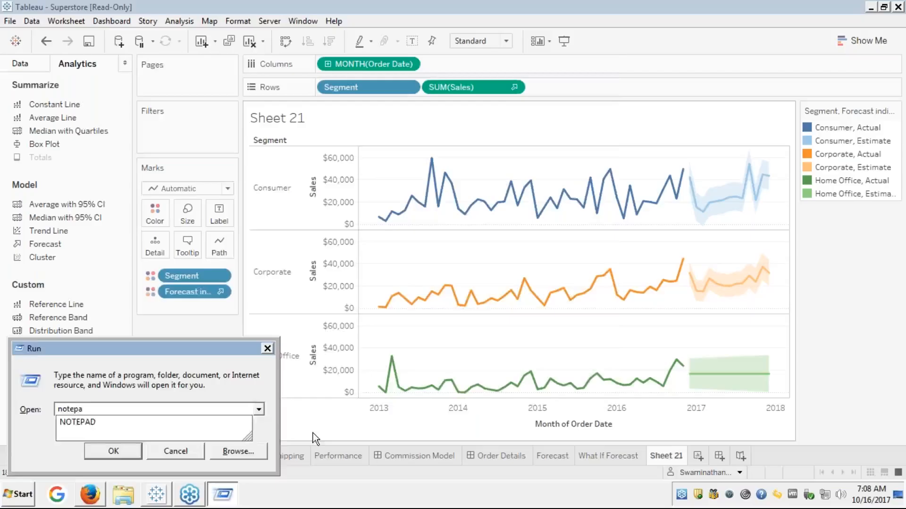
{"action": "key", "text": "Down"}
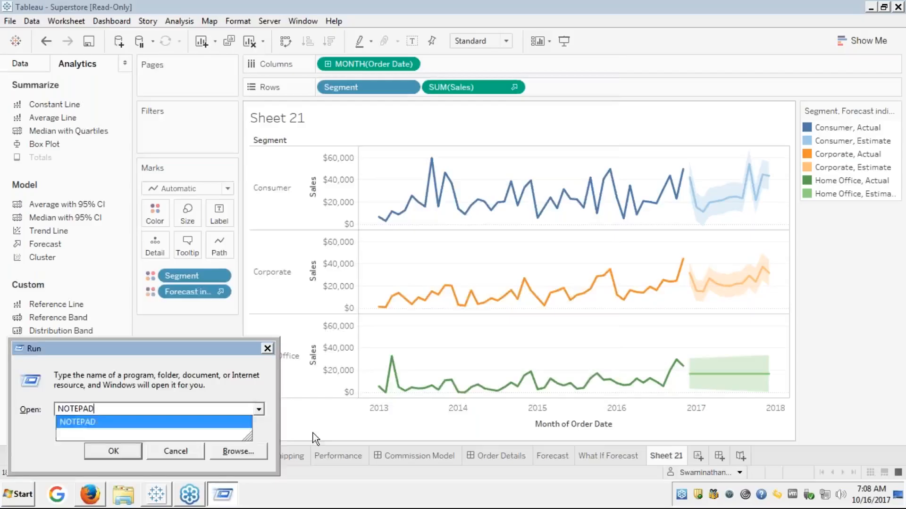
{"action": "key", "text": "Return"}
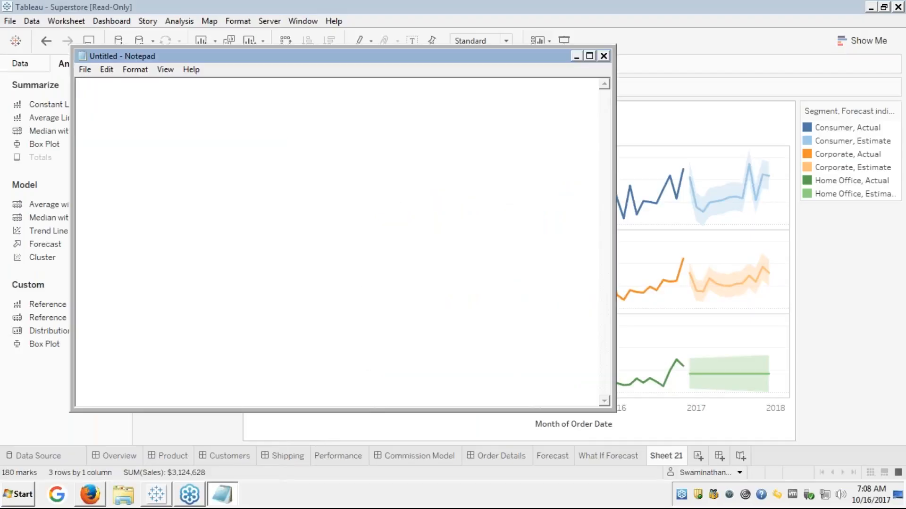
Write the headings "Training:" and "Validation:" in the note, with two blank lines between them.
{"action": "type", "text": "Trainin"}
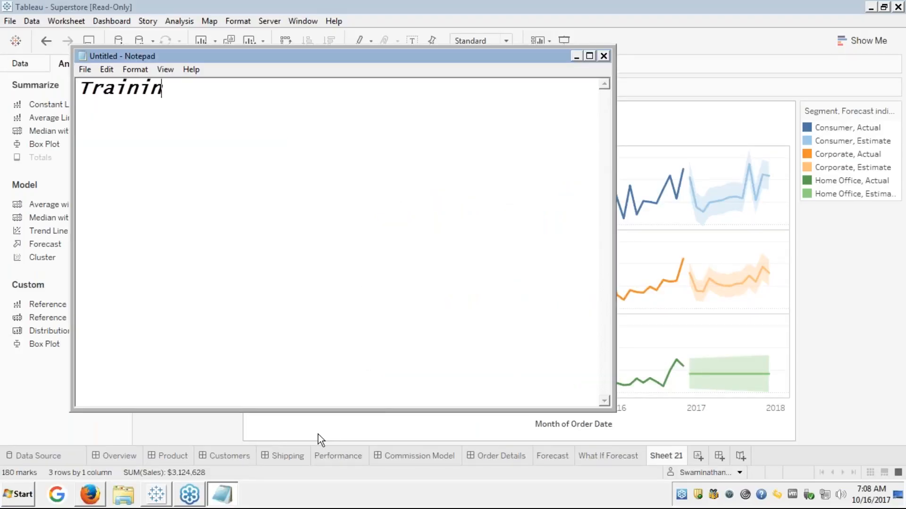
{"action": "type", "text": "g:"}
{"action": "key", "text": "Return"}
{"action": "key", "text": "Return"}
{"action": "type", "text": "Val"}
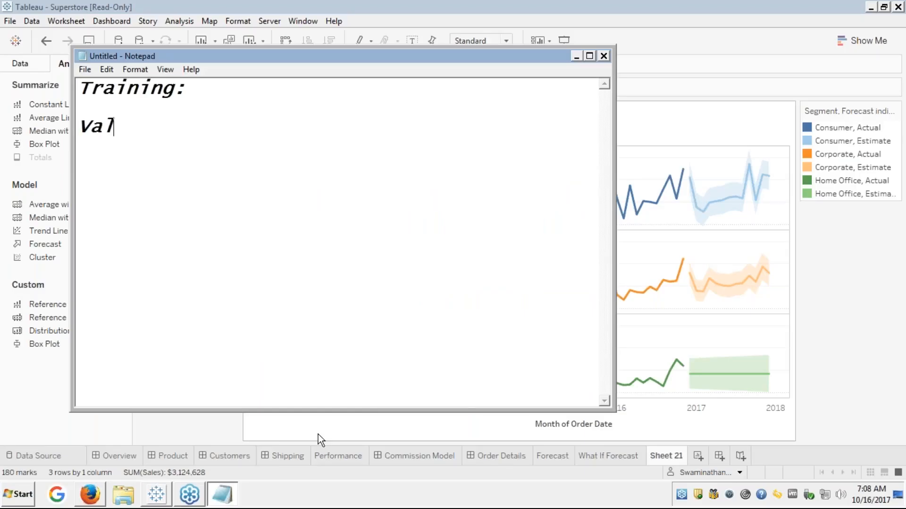
{"action": "type", "text": "idation:"}
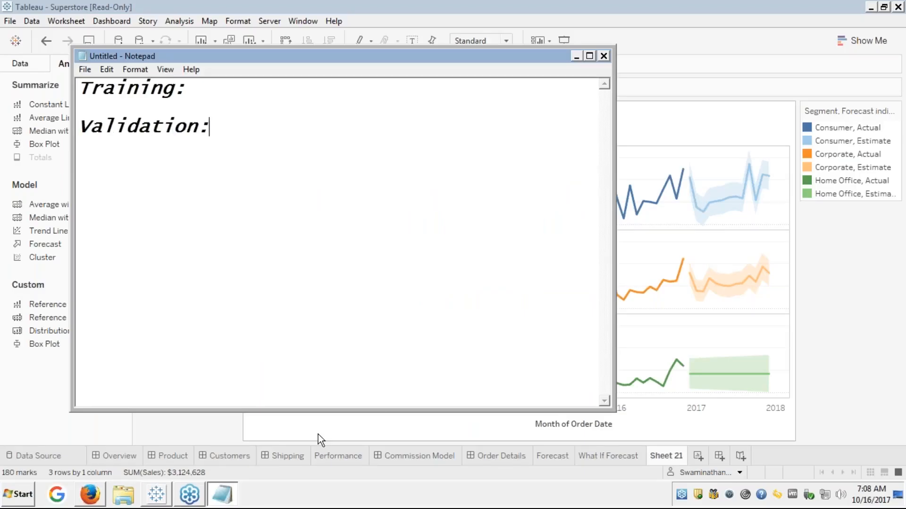
{"action": "key", "text": "Up"}
{"action": "key", "text": "Up"}
{"action": "key", "text": "Down"}
{"action": "key", "text": "Return"}
{"action": "key", "text": "Up"}
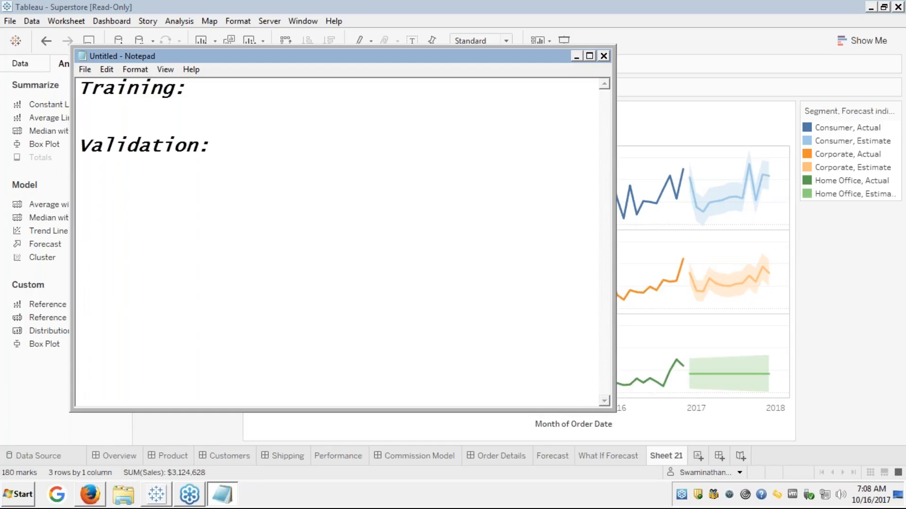
Minimize Notepad, switch back to Tableau and view the data behind the Sheet 21 chart.
{"action": "left_click", "coordinate": [891, 184]}
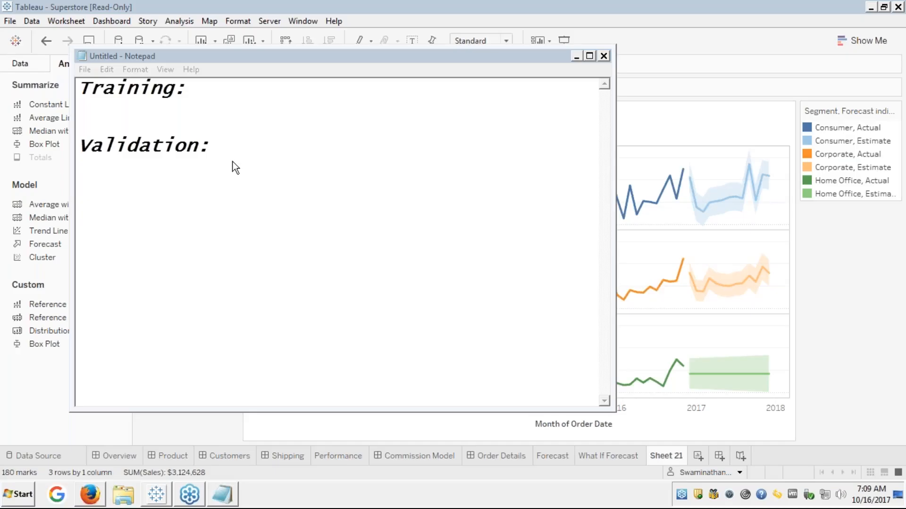
{"action": "left_click", "coordinate": [678, 112]}
{"action": "left_click", "coordinate": [576, 55]}
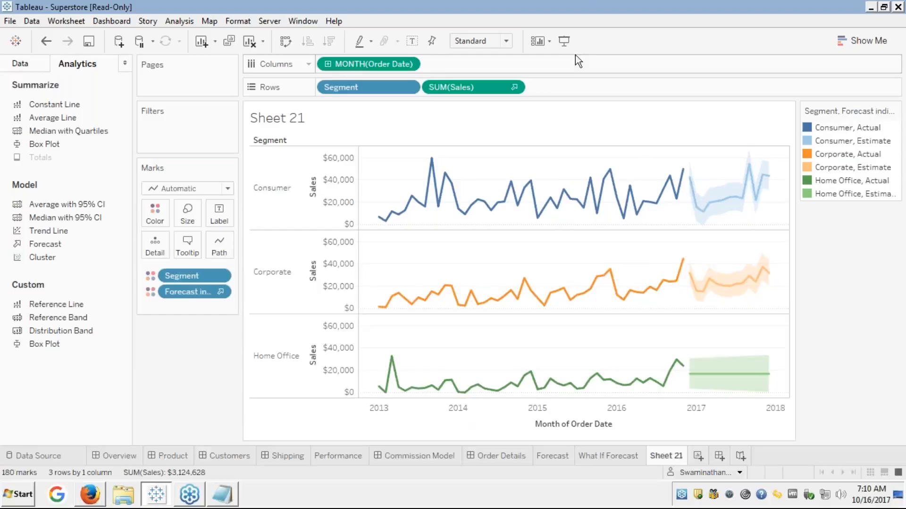
{"action": "right_click", "coordinate": [642, 154]}
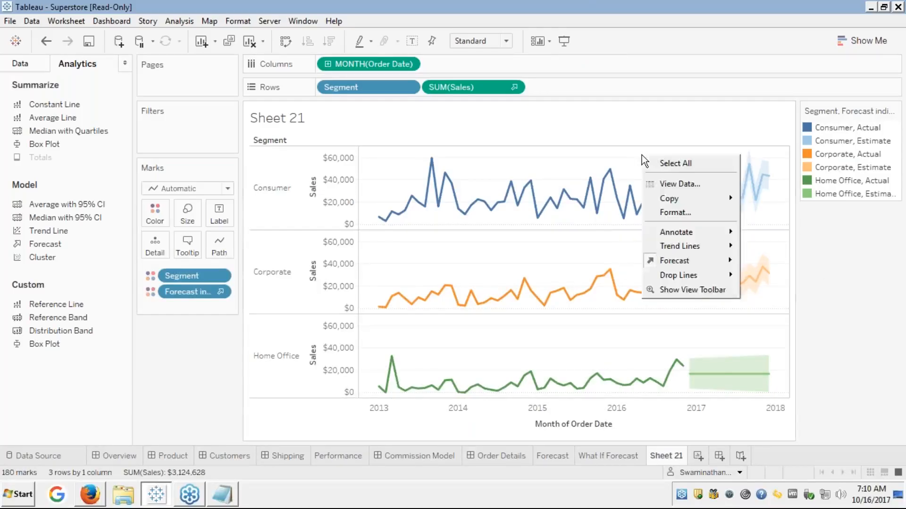
{"action": "left_click", "coordinate": [666, 183]}
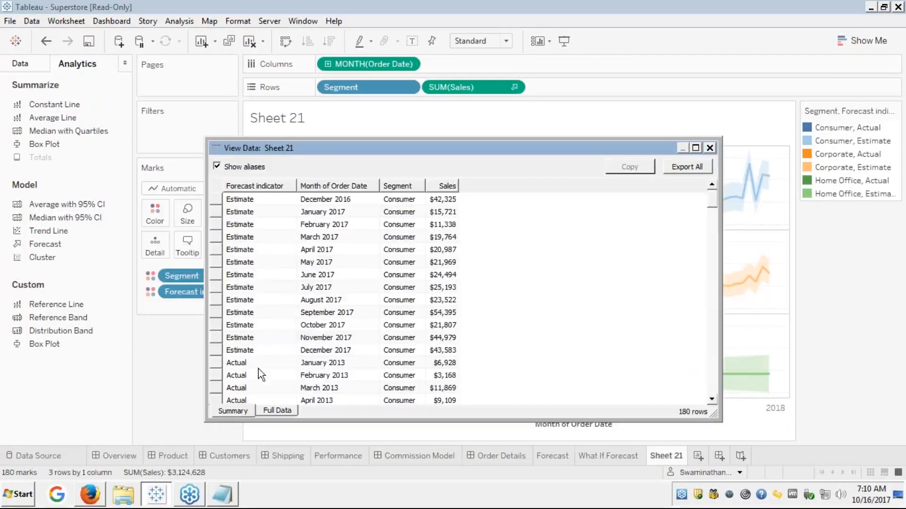
Examine the summary rows to see which months are Actual and which are Estimate, from January 2013 through November 2016.
{"action": "left_click", "coordinate": [319, 366]}
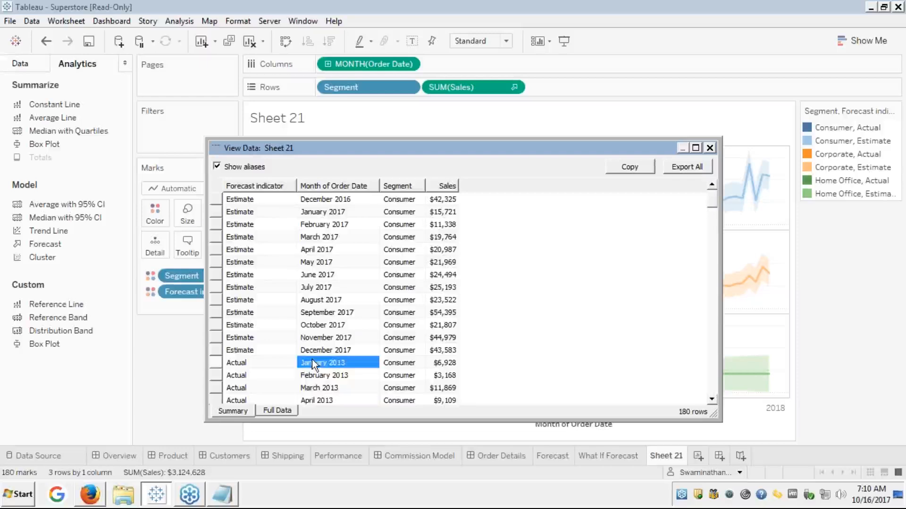
{"action": "key", "text": "Down"}
{"action": "key", "text": "Down"}
{"action": "key", "text": "Down"}
{"action": "key", "text": "Down"}
{"action": "key", "text": "Down"}
{"action": "key", "text": "Down"}
{"action": "key", "text": "Down"}
{"action": "key", "text": "Down"}
{"action": "key", "text": "Down"}
{"action": "key", "text": "Down"}
{"action": "key", "text": "Down"}
{"action": "key", "text": "Down"}
{"action": "key", "text": "Down"}
{"action": "key", "text": "Down"}
{"action": "key", "text": "Down"}
{"action": "key", "text": "Down"}
{"action": "key", "text": "Down"}
{"action": "key", "text": "Down"}
{"action": "key", "text": "Down"}
{"action": "key", "text": "Down"}
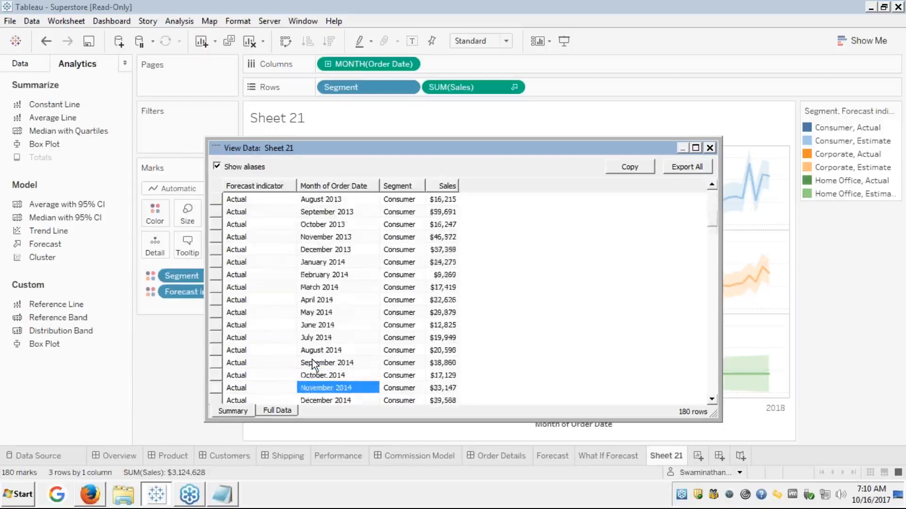
{"action": "key", "text": "Down"}
{"action": "key", "text": "Down"}
{"action": "key", "text": "Down"}
{"action": "key", "text": "Down"}
{"action": "key", "text": "Down"}
{"action": "key", "text": "Down"}
{"action": "key", "text": "Down"}
{"action": "key", "text": "Down"}
{"action": "key", "text": "Down"}
{"action": "key", "text": "Down"}
{"action": "key", "text": "Down"}
{"action": "key", "text": "Down"}
{"action": "key", "text": "Down"}
{"action": "key", "text": "Down"}
{"action": "key", "text": "Down"}
{"action": "key", "text": "Down"}
{"action": "key", "text": "Down"}
{"action": "key", "text": "Down"}
{"action": "key", "text": "Down"}
{"action": "key", "text": "Down"}
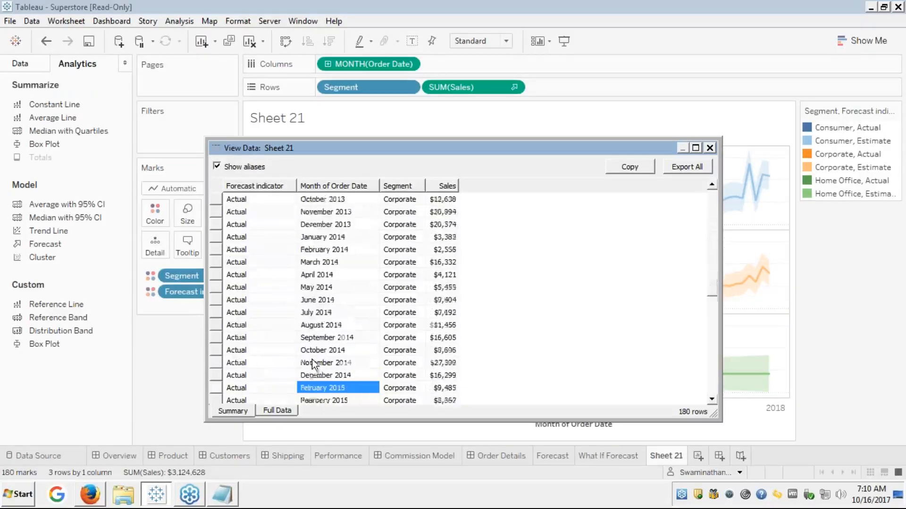
{"action": "key", "text": "Up"}
{"action": "key", "text": "Up"}
{"action": "key", "text": "Up"}
{"action": "key", "text": "Up"}
{"action": "key", "text": "Up"}
{"action": "key", "text": "Up"}
{"action": "key", "text": "Up"}
{"action": "key", "text": "Up"}
{"action": "key", "text": "Up"}
{"action": "key", "text": "Up"}
{"action": "key", "text": "Up"}
{"action": "key", "text": "Up"}
{"action": "key", "text": "Up"}
{"action": "key", "text": "Up"}
{"action": "key", "text": "Up"}
{"action": "key", "text": "Up"}
{"action": "key", "text": "Up"}
{"action": "key", "text": "Up"}
{"action": "key", "text": "Up"}
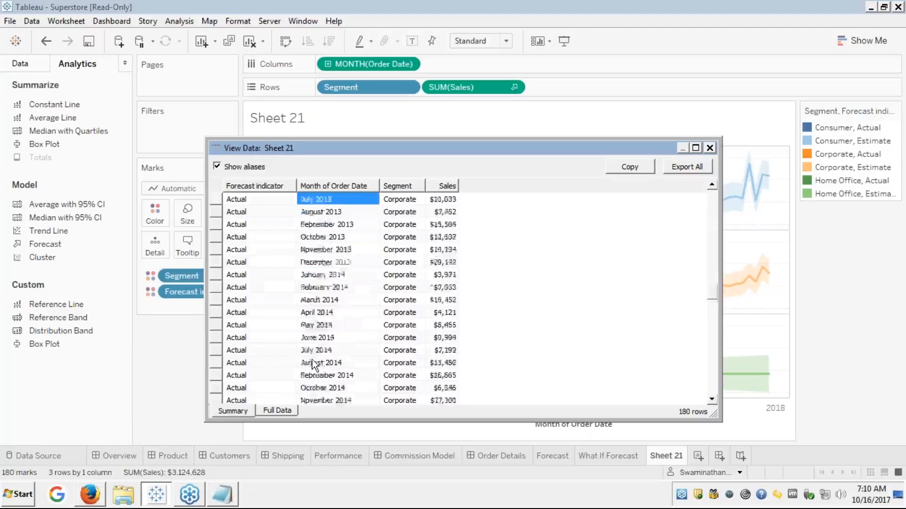
{"action": "key", "text": "Up"}
{"action": "key", "text": "Up"}
{"action": "key", "text": "Up"}
{"action": "key", "text": "Up"}
{"action": "key", "text": "Up"}
{"action": "key", "text": "Up"}
{"action": "key", "text": "Up"}
{"action": "key", "text": "Up"}
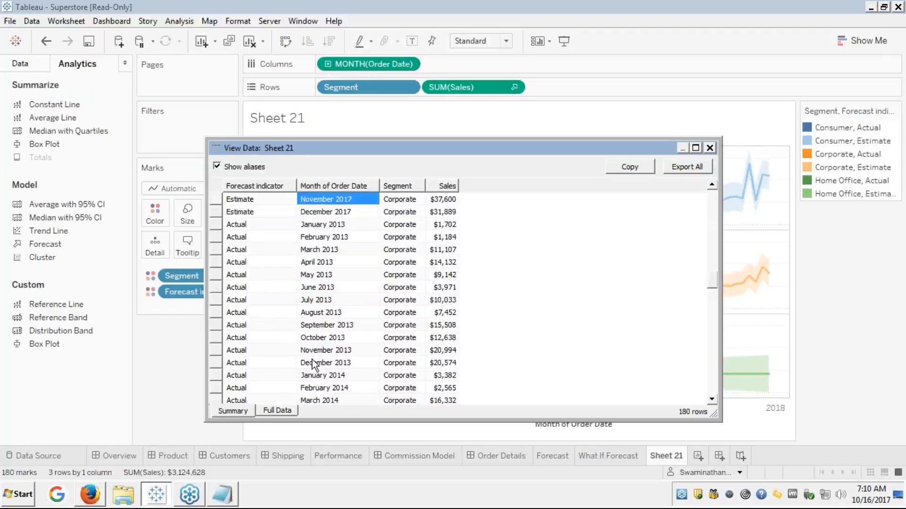
{"action": "key", "text": "Up"}
{"action": "key", "text": "Up"}
{"action": "key", "text": "Up"}
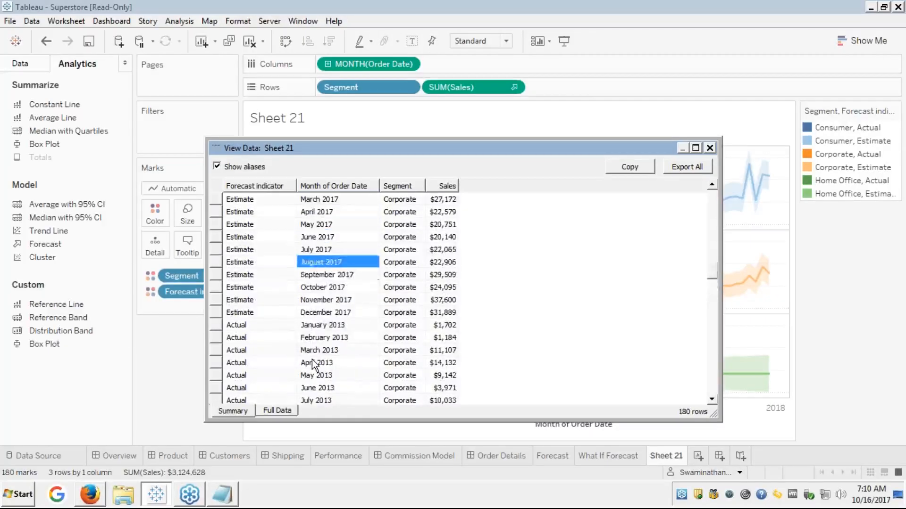
{"action": "key", "text": "Down"}
{"action": "key", "text": "Down"}
{"action": "key", "text": "Down"}
{"action": "key", "text": "Down"}
{"action": "key", "text": "Down"}
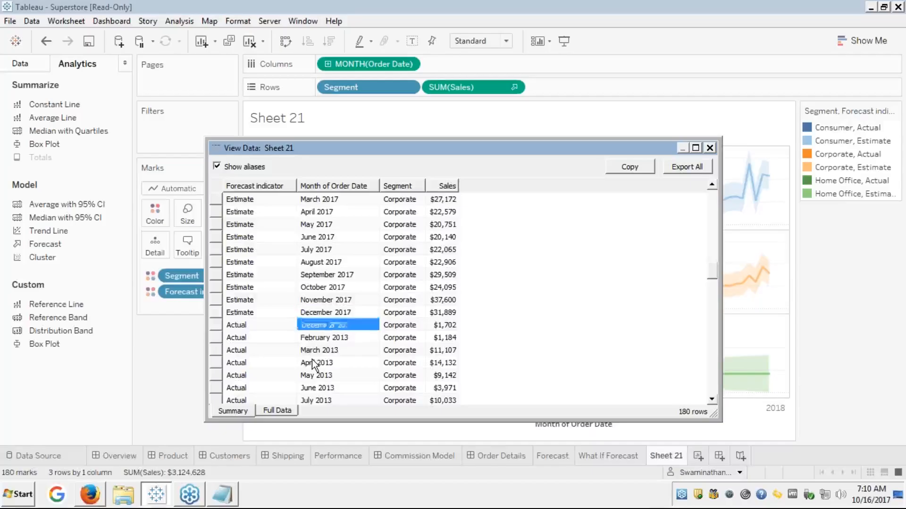
{"action": "key", "text": "Down"}
{"action": "key", "text": "Down"}
{"action": "key", "text": "Down"}
{"action": "key", "text": "Down"}
{"action": "key", "text": "Down"}
{"action": "key", "text": "Down"}
{"action": "key", "text": "Down"}
{"action": "key", "text": "Down"}
{"action": "key", "text": "Down"}
{"action": "key", "text": "Down"}
{"action": "key", "text": "Down"}
{"action": "key", "text": "Down"}
{"action": "key", "text": "Down"}
{"action": "key", "text": "Down"}
{"action": "key", "text": "Down"}
{"action": "key", "text": "Down"}
{"action": "key", "text": "Down"}
{"action": "key", "text": "Down"}
{"action": "key", "text": "Down"}
{"action": "key", "text": "Down"}
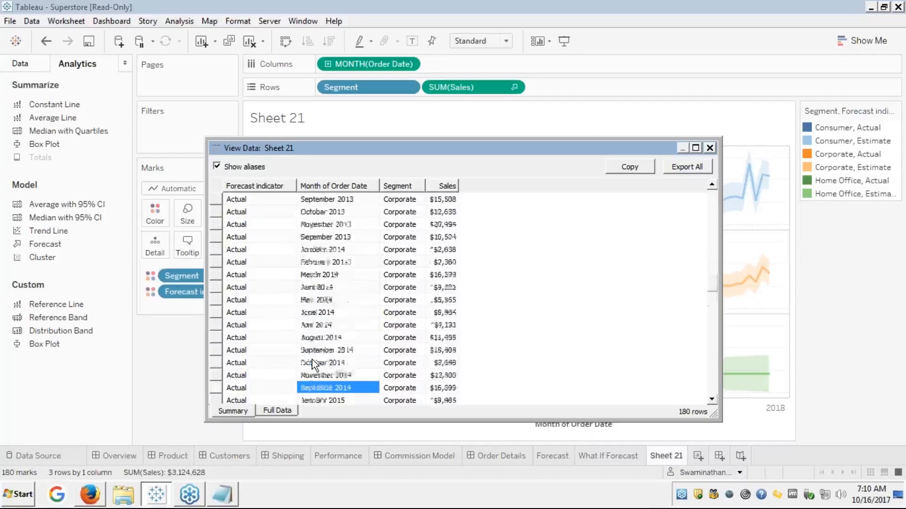
{"action": "key", "text": "Down"}
{"action": "key", "text": "Down"}
{"action": "key", "text": "Down"}
{"action": "key", "text": "Down"}
{"action": "key", "text": "Down"}
{"action": "key", "text": "Down"}
{"action": "key", "text": "Down"}
{"action": "key", "text": "Down"}
{"action": "key", "text": "Down"}
{"action": "key", "text": "Down"}
{"action": "key", "text": "Down"}
{"action": "key", "text": "Down"}
{"action": "key", "text": "Down"}
{"action": "key", "text": "Down"}
{"action": "key", "text": "Down"}
{"action": "key", "text": "Down"}
{"action": "key", "text": "Down"}
{"action": "key", "text": "Down"}
{"action": "key", "text": "Down"}
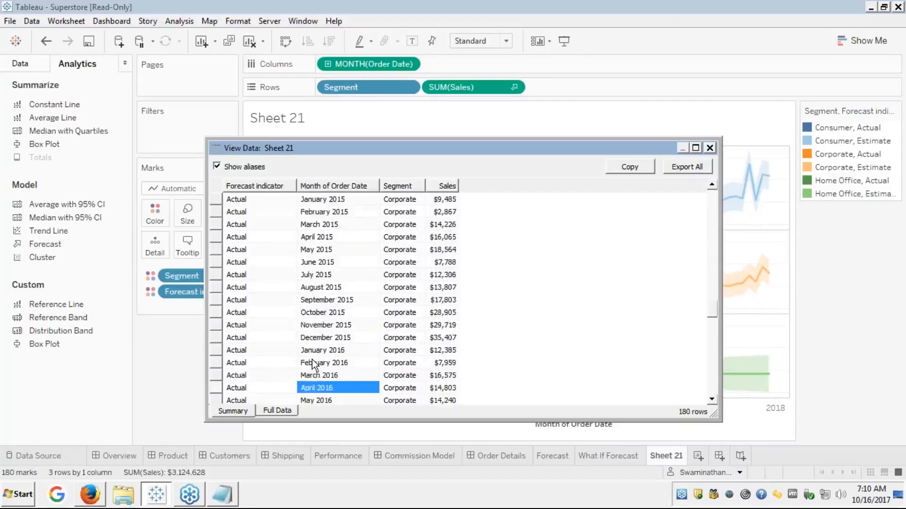
{"action": "key", "text": "Down"}
{"action": "key", "text": "Down"}
{"action": "key", "text": "Down"}
{"action": "key", "text": "Down"}
{"action": "key", "text": "Down"}
{"action": "key", "text": "Down"}
{"action": "key", "text": "Down"}
{"action": "key", "text": "Down"}
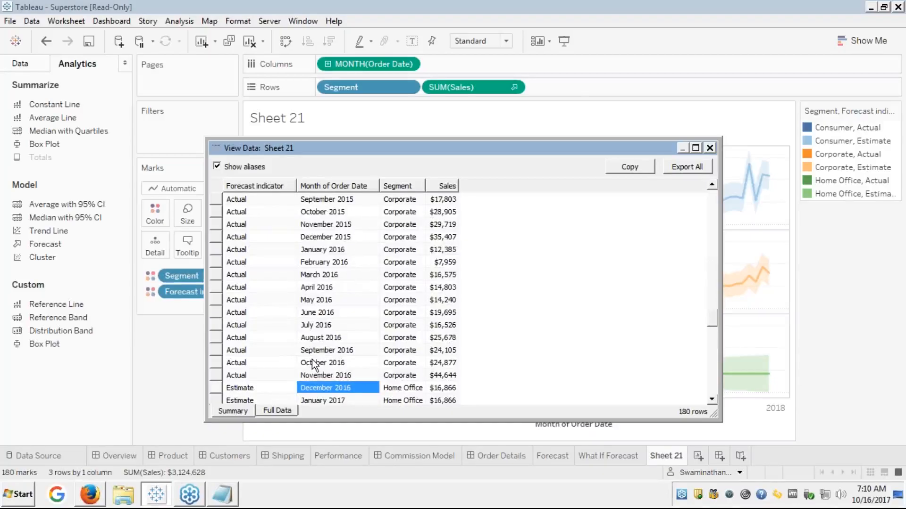
{"action": "key", "text": "Down"}
{"action": "key", "text": "Up"}
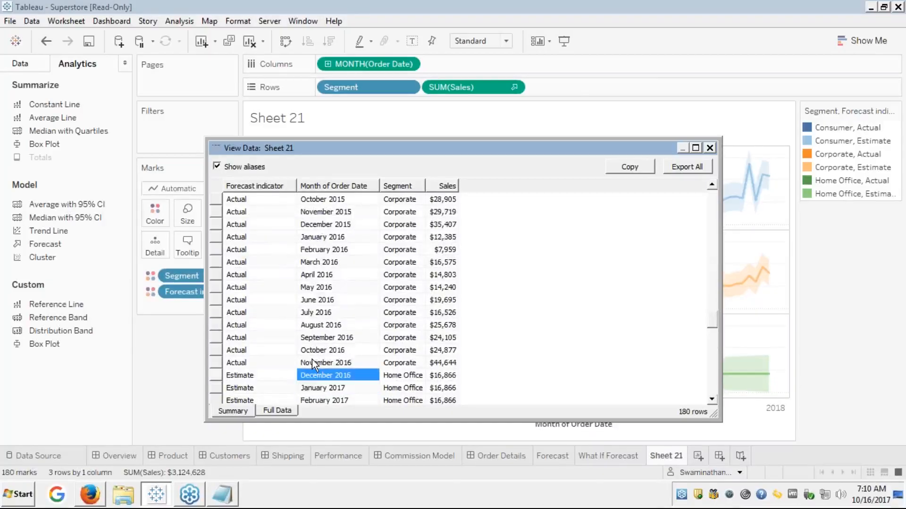
{"action": "key", "text": "Up"}
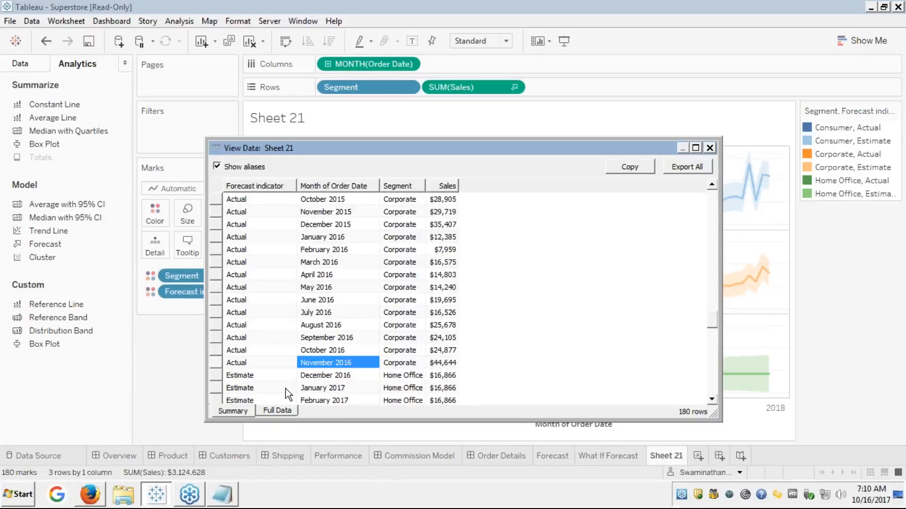
Examine the Estimate rows from December 2016 through December 2017 in the summary data and close the data window.
{"action": "left_click", "coordinate": [320, 376]}
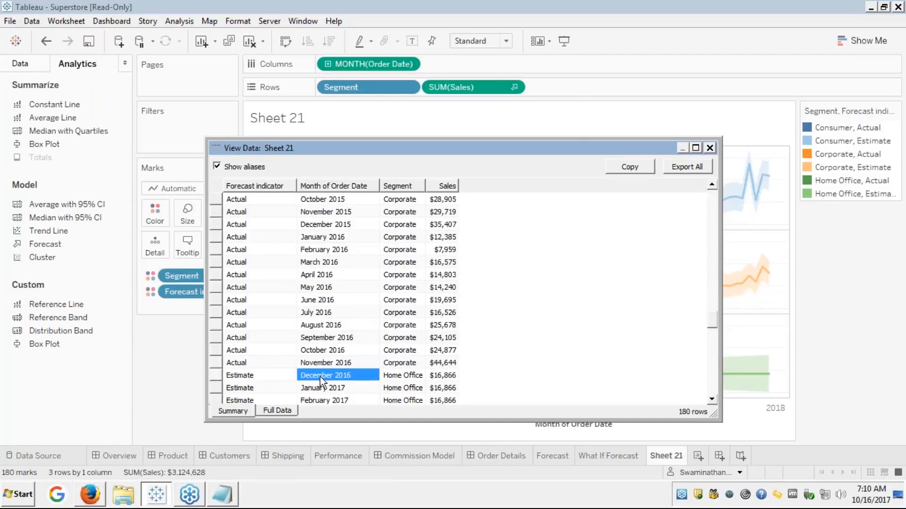
{"action": "key", "text": "Down"}
{"action": "key", "text": "Down"}
{"action": "key", "text": "Down"}
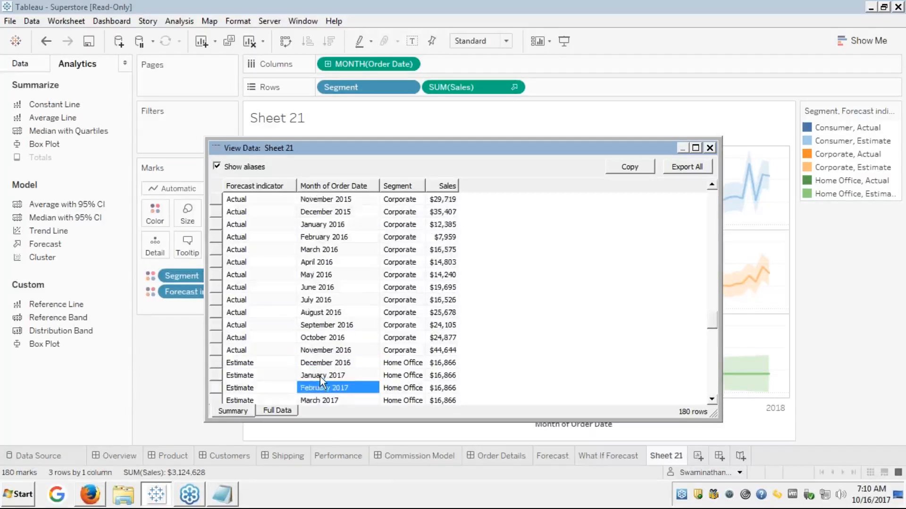
{"action": "key", "text": "Down"}
{"action": "key", "text": "Down"}
{"action": "key", "text": "Down"}
{"action": "key", "text": "Down"}
{"action": "key", "text": "Down"}
{"action": "key", "text": "Down"}
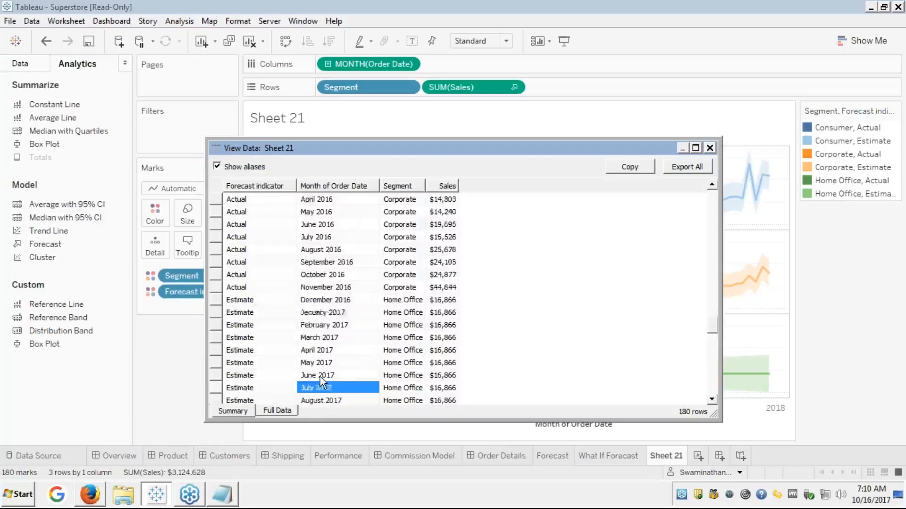
{"action": "key", "text": "Down"}
{"action": "key", "text": "Down"}
{"action": "key", "text": "Down"}
{"action": "key", "text": "Down"}
{"action": "key", "text": "Down"}
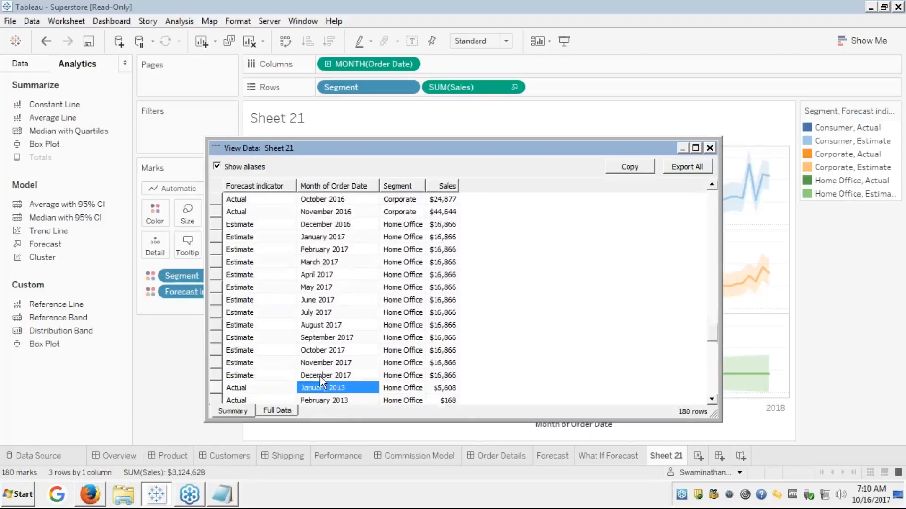
{"action": "key", "text": "Up"}
{"action": "key", "text": "Up"}
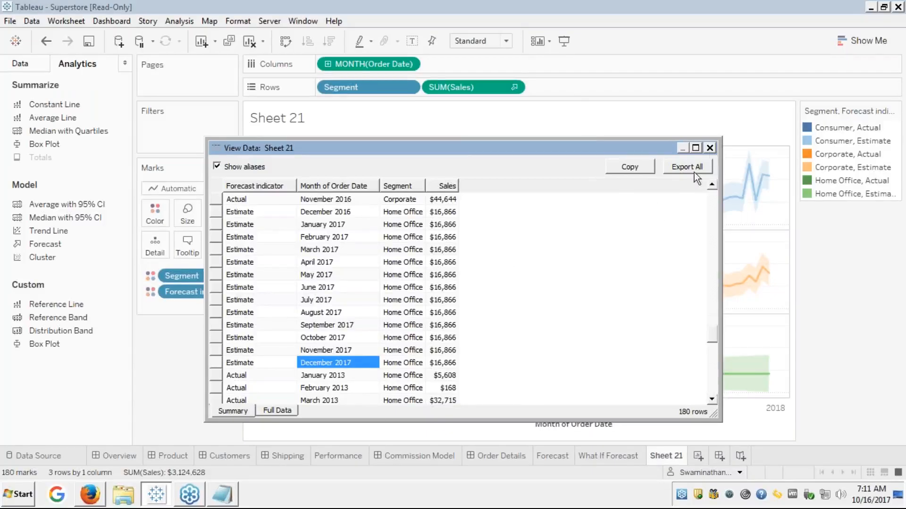
{"action": "left_click", "coordinate": [709, 148]}
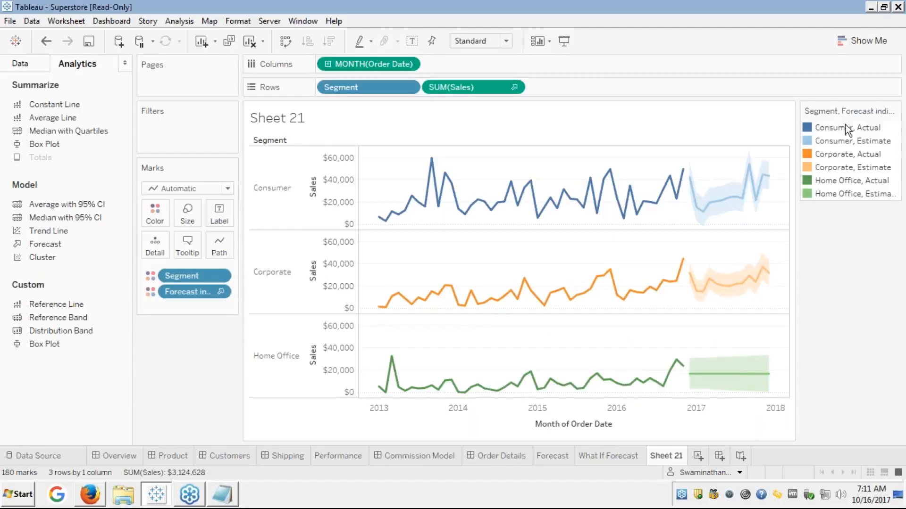
Highlight the Consumer, Actual series and the Consumer, Estimate series in turn using the color legend, and clear the highlight.
{"action": "left_click", "coordinate": [830, 129]}
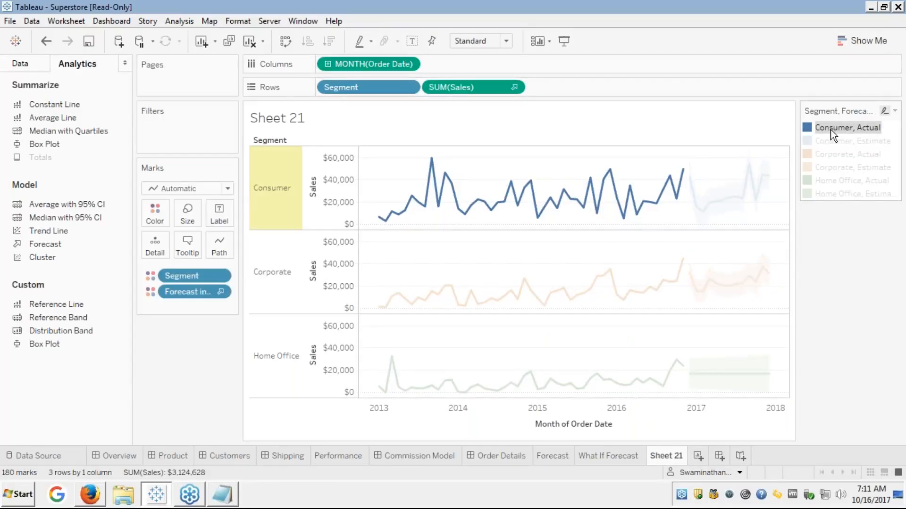
{"action": "left_click", "coordinate": [827, 139]}
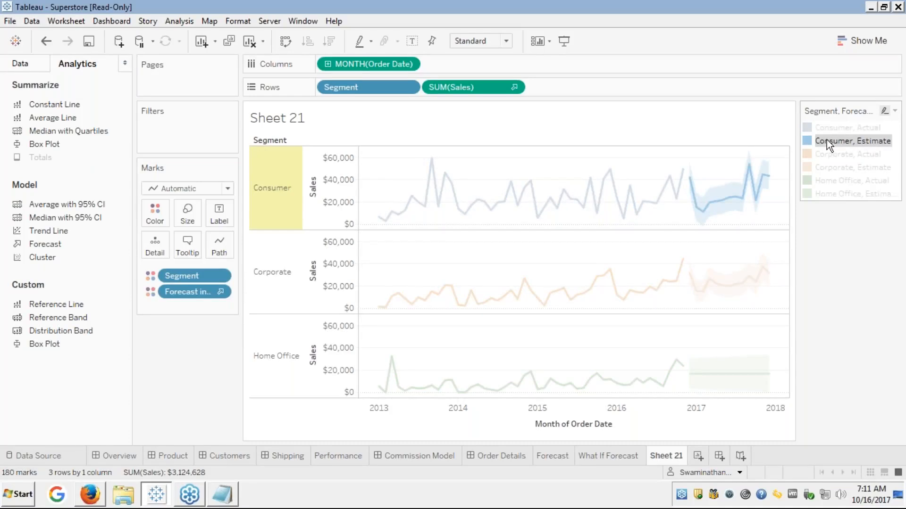
{"action": "left_click", "coordinate": [820, 140]}
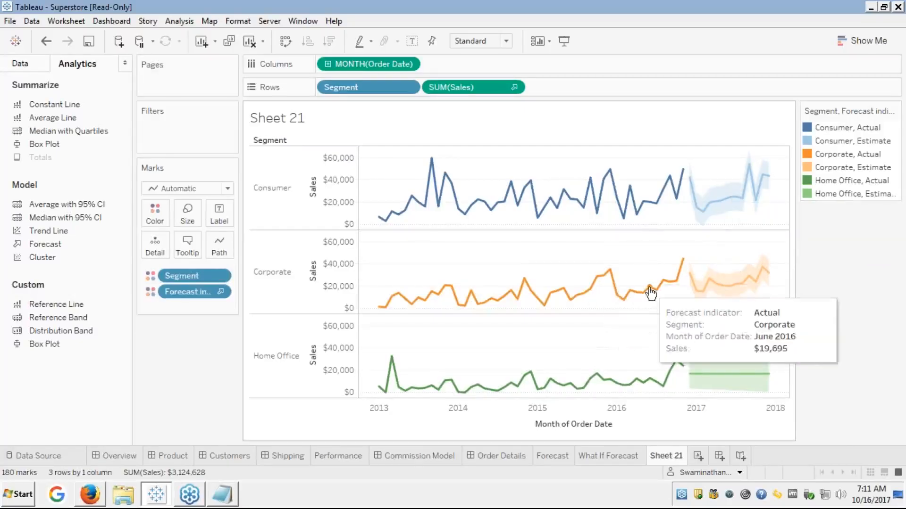
Review the Forecast Options from the March 2017 Consumer estimate, close them without changes and deselect the mark.
{"action": "left_click", "coordinate": [708, 203]}
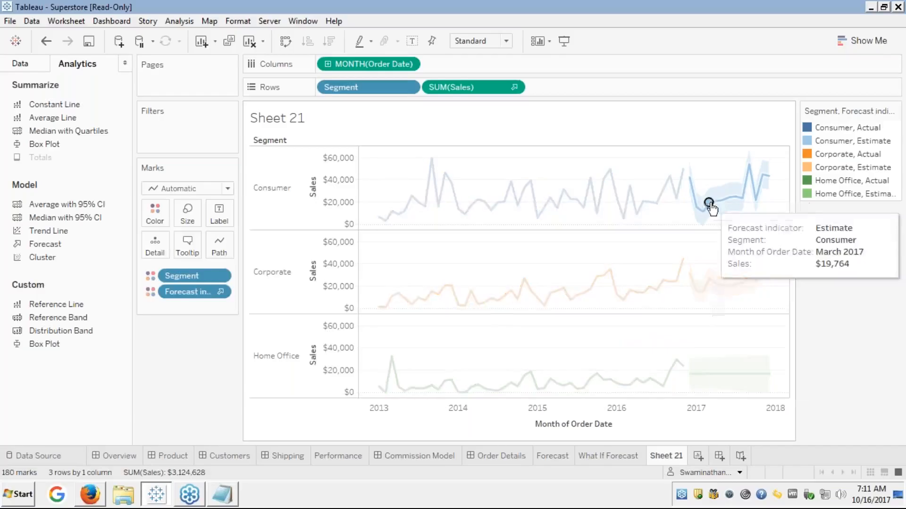
{"action": "right_click", "coordinate": [709, 203]}
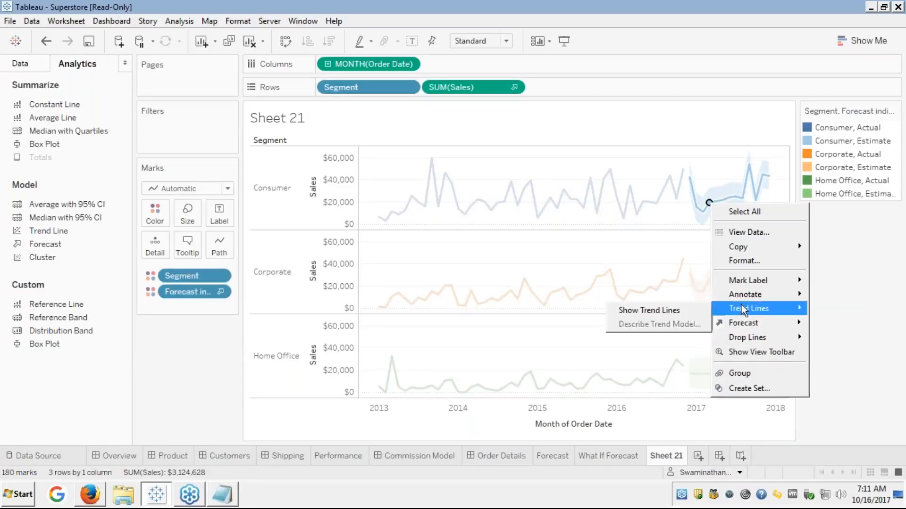
{"action": "mouse_move", "coordinate": [756, 319]}
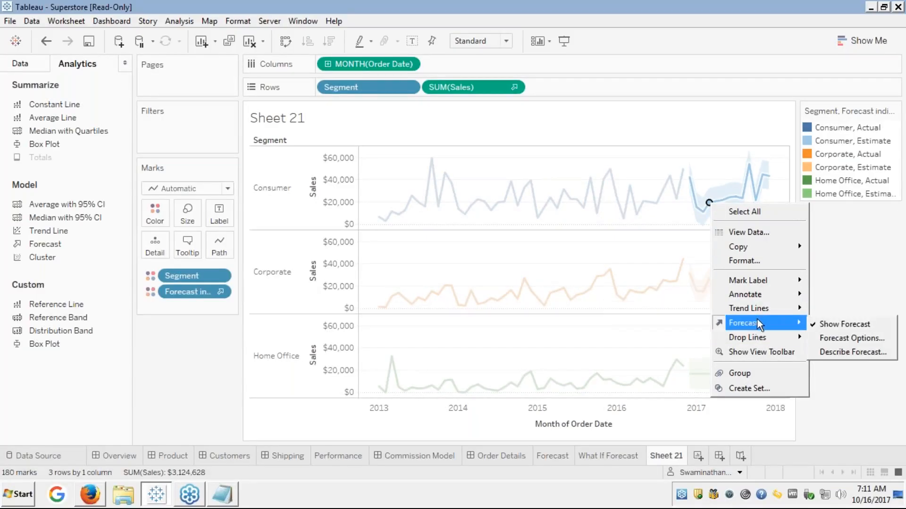
{"action": "left_click", "coordinate": [833, 337]}
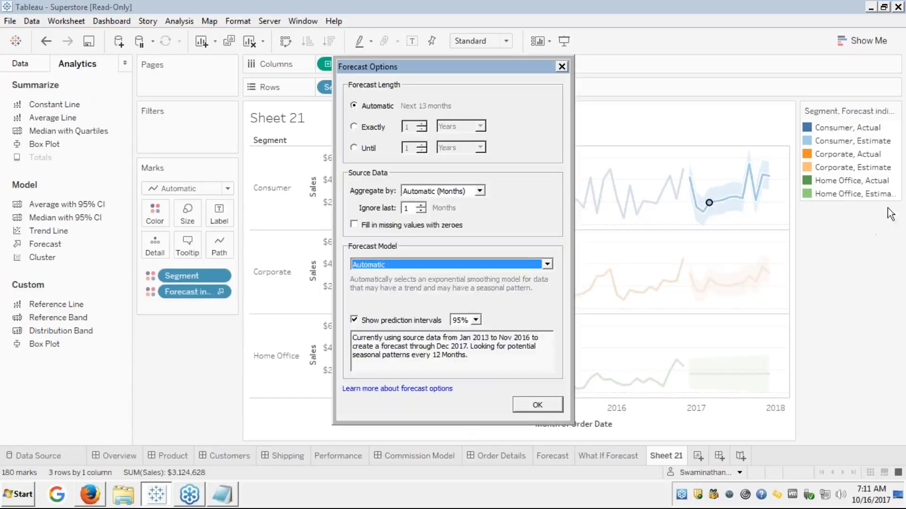
{"action": "left_click", "coordinate": [892, 185]}
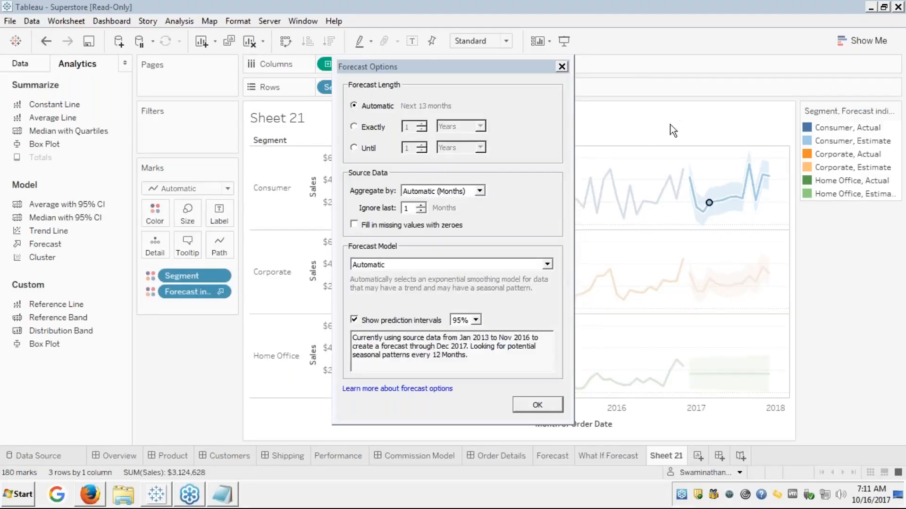
{"action": "left_click", "coordinate": [561, 66]}
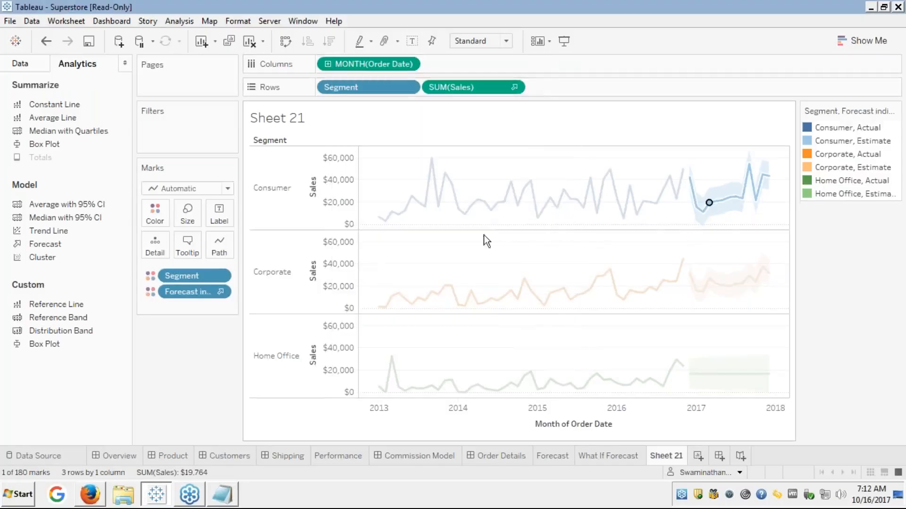
{"action": "left_click", "coordinate": [819, 260]}
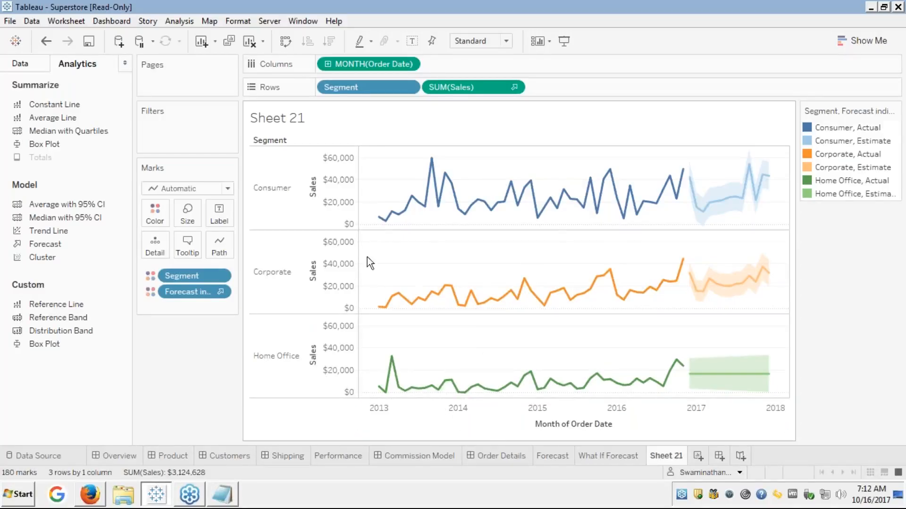
Try drilling the Order Date axis down from months to weeks, and undo the change.
{"action": "mouse_move", "coordinate": [378, 220]}
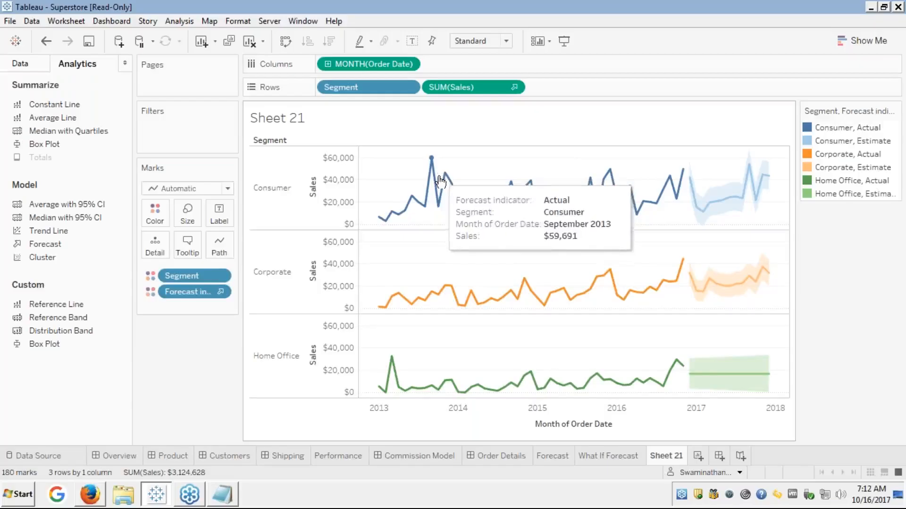
{"action": "left_click", "coordinate": [380, 417]}
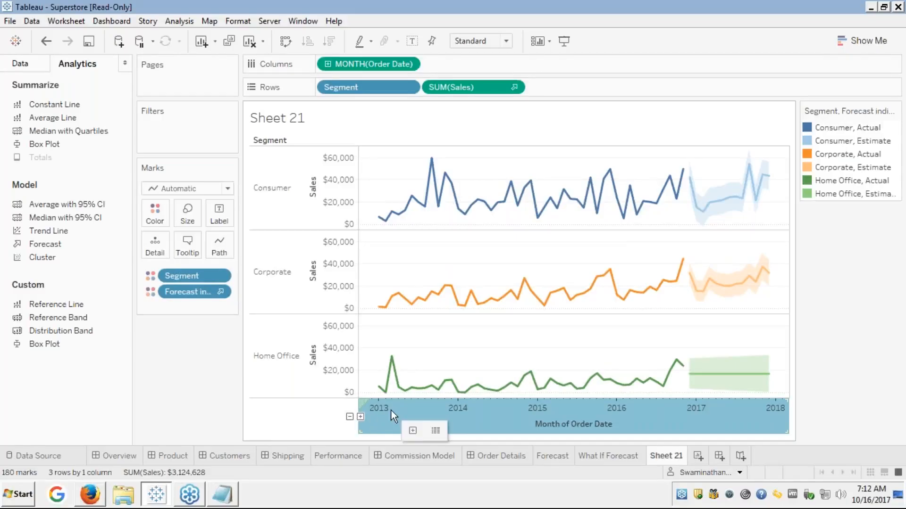
{"action": "left_click", "coordinate": [361, 417]}
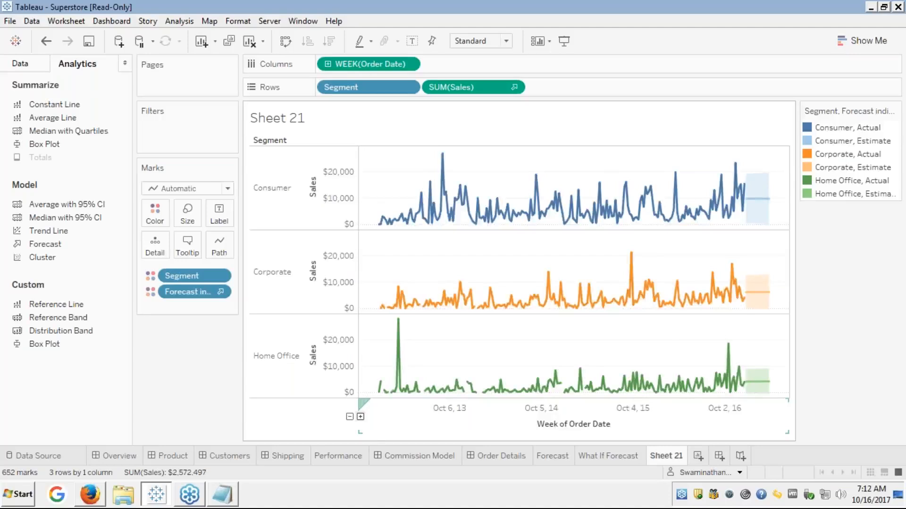
{"action": "key", "text": "ctrl+z"}
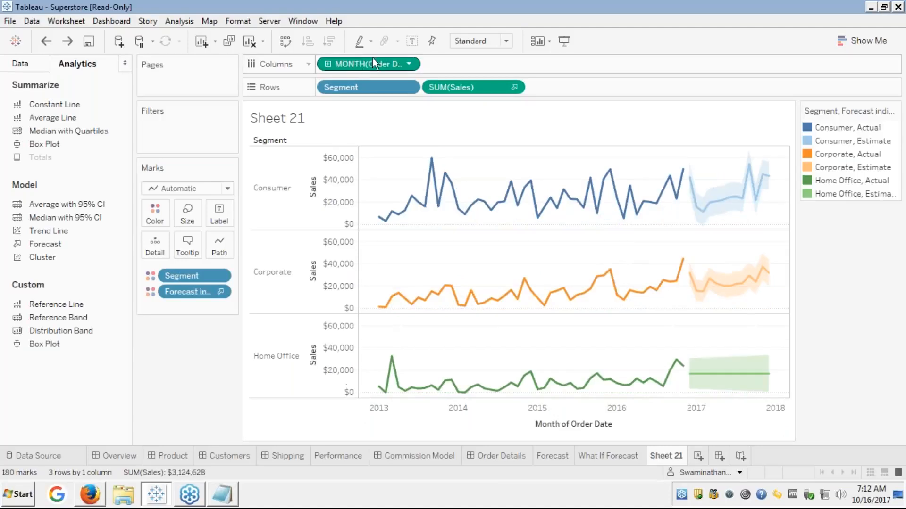
Try the custom Month / Year detail for Order Date, look over the forecast months, and undo the change.
{"action": "right_click", "coordinate": [357, 62]}
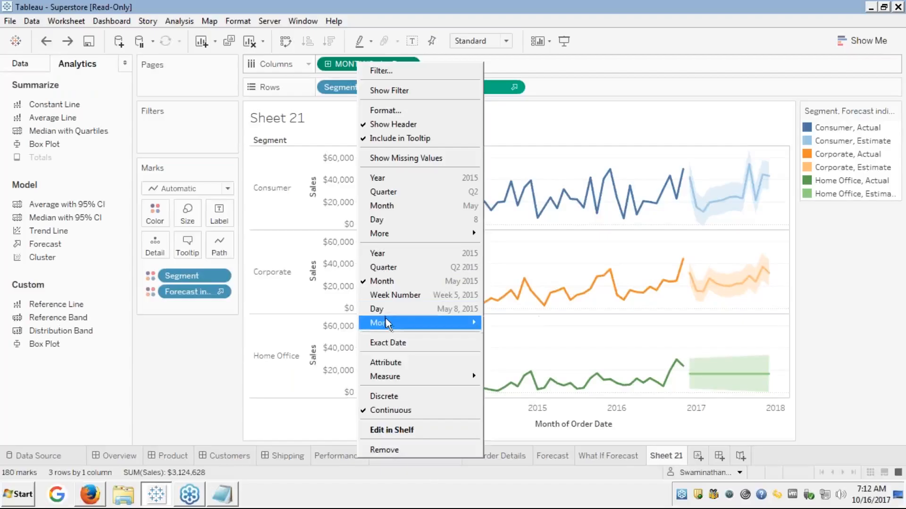
{"action": "mouse_move", "coordinate": [386, 323]}
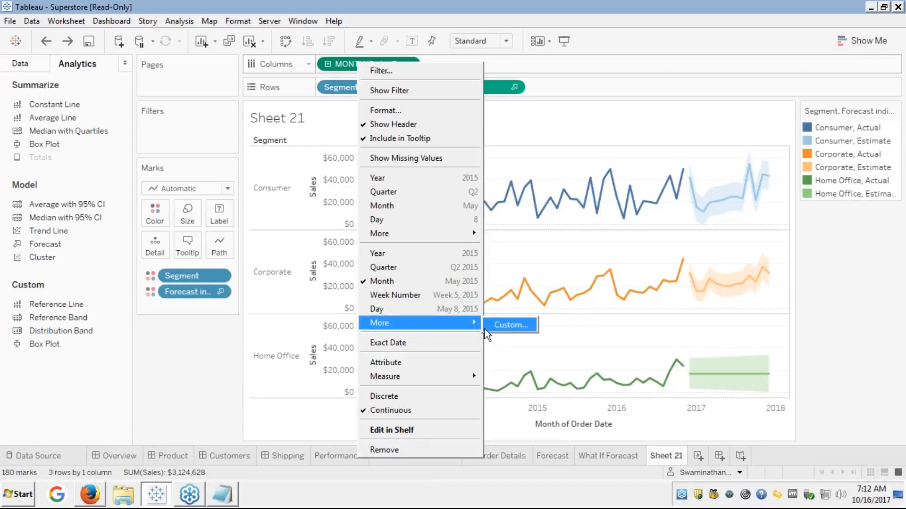
{"action": "left_click", "coordinate": [509, 325]}
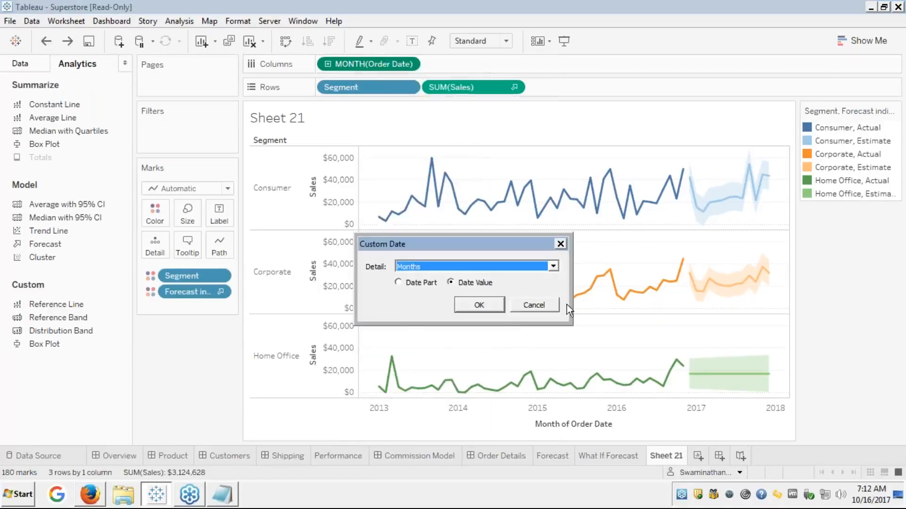
{"action": "left_click", "coordinate": [554, 268]}
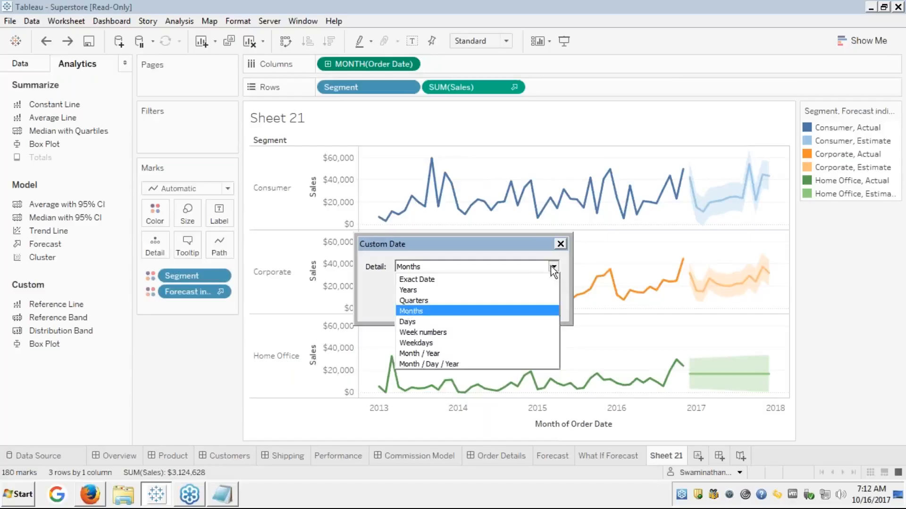
{"action": "left_click", "coordinate": [421, 354]}
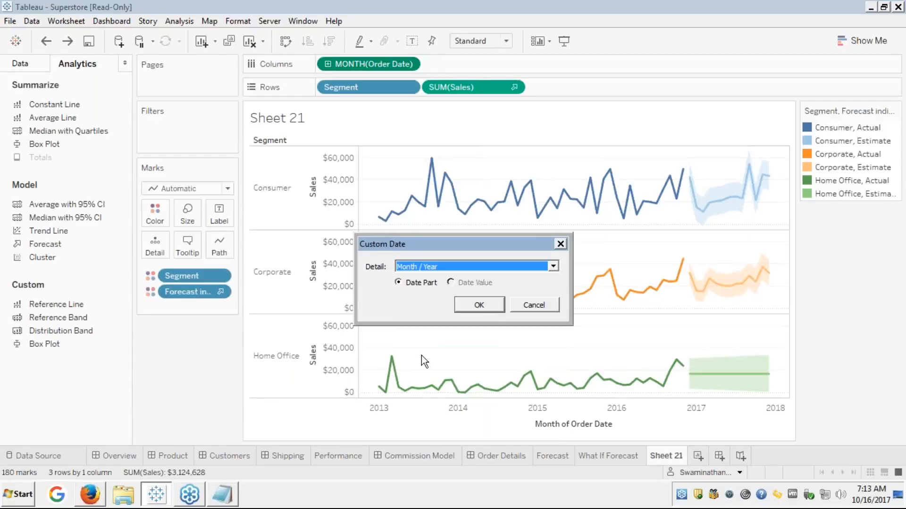
{"action": "left_click", "coordinate": [479, 305]}
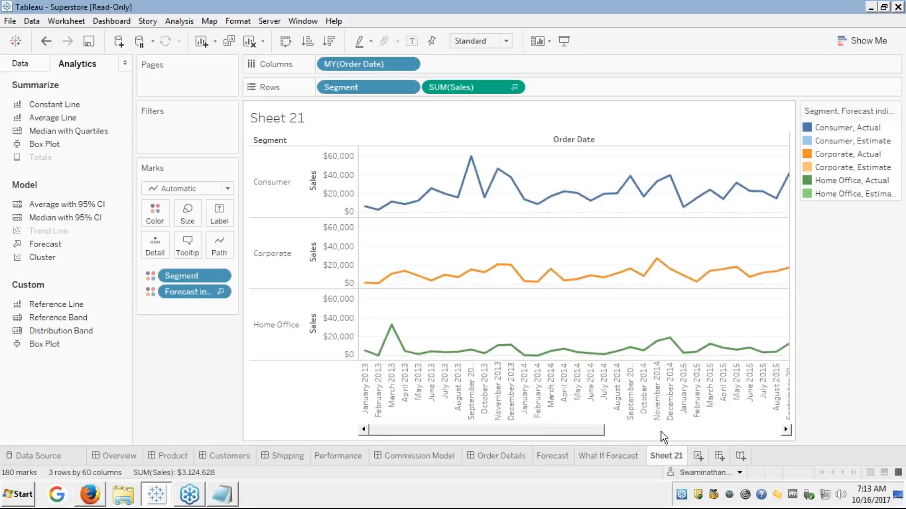
{"action": "left_click", "coordinate": [683, 434]}
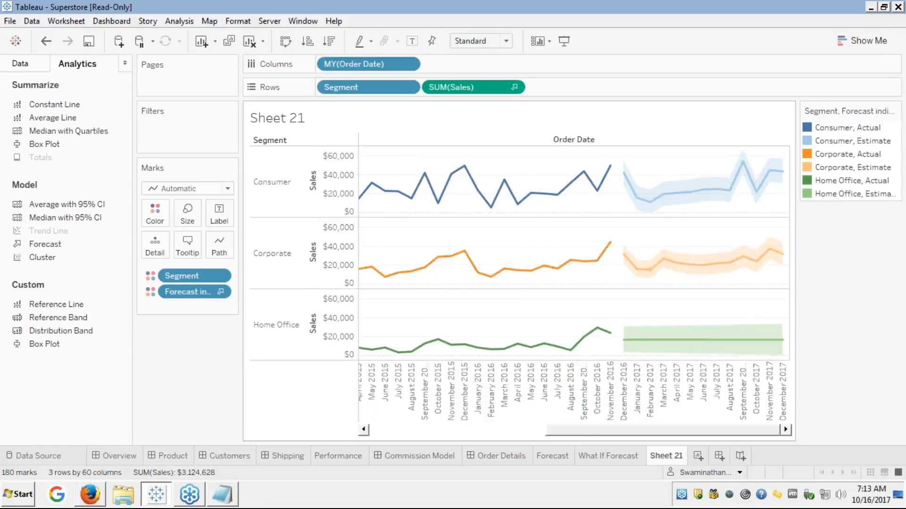
{"action": "key", "text": "ctrl+z"}
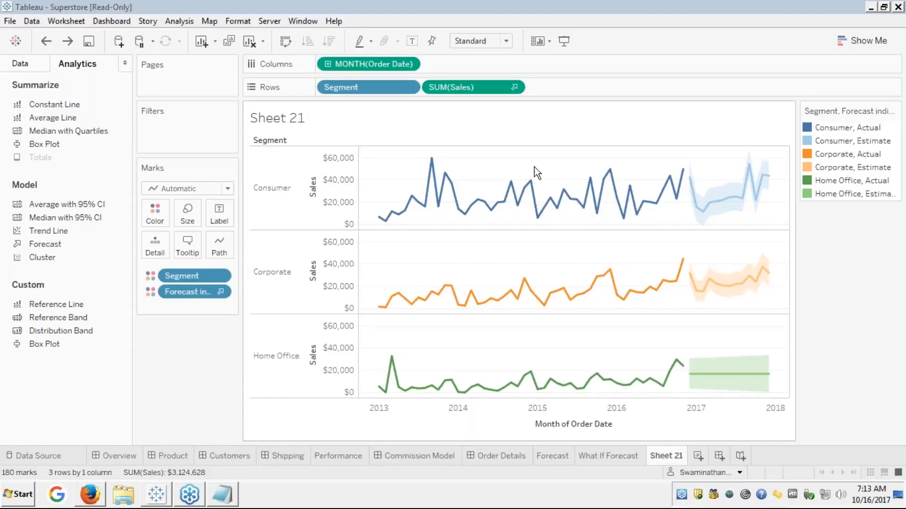
Apply the custom Month / Year date part to Order Date on Columns and show the months through December 2017.
{"action": "right_click", "coordinate": [370, 62]}
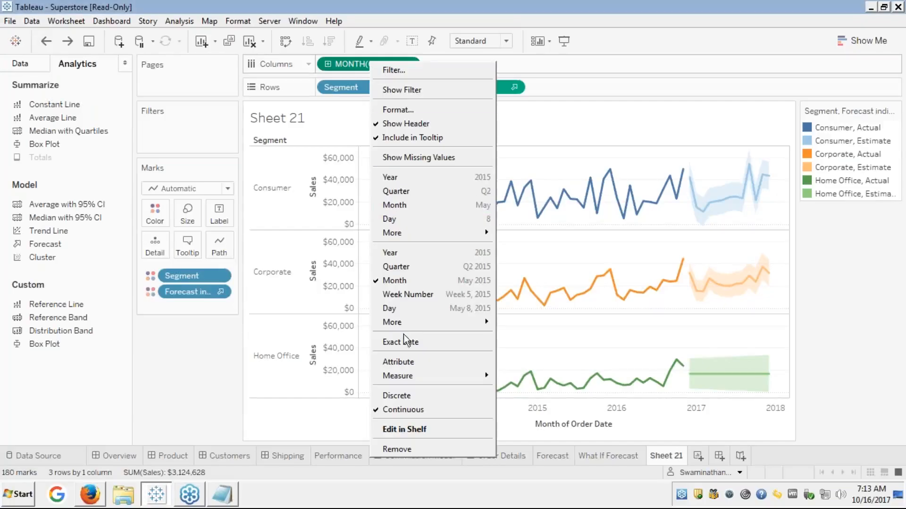
{"action": "mouse_move", "coordinate": [402, 323]}
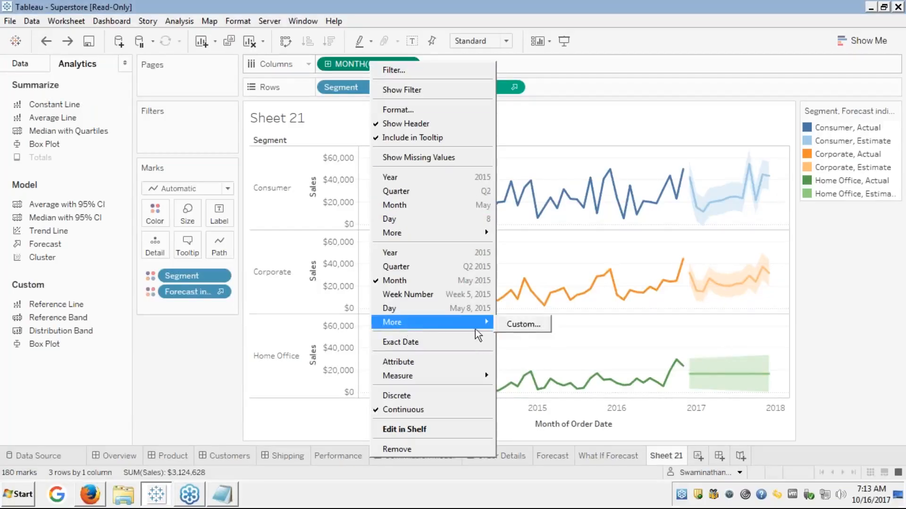
{"action": "left_click", "coordinate": [516, 324]}
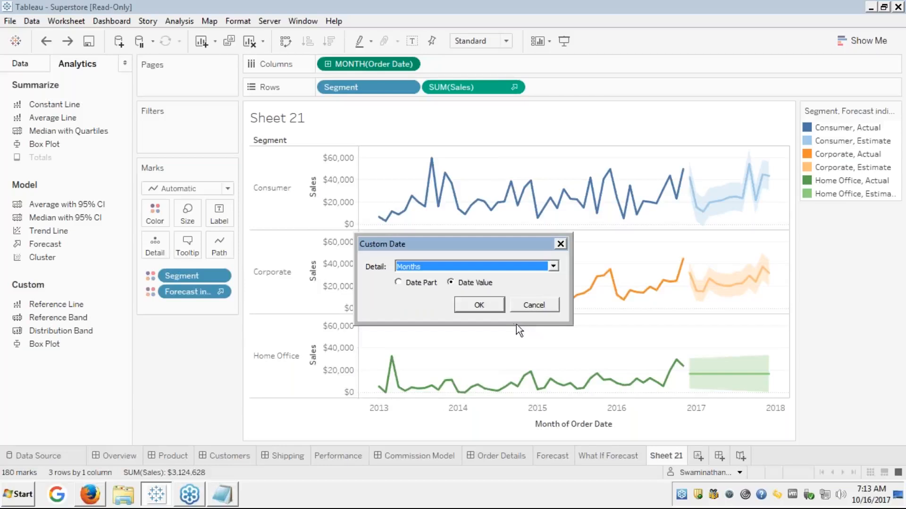
{"action": "left_click", "coordinate": [553, 267]}
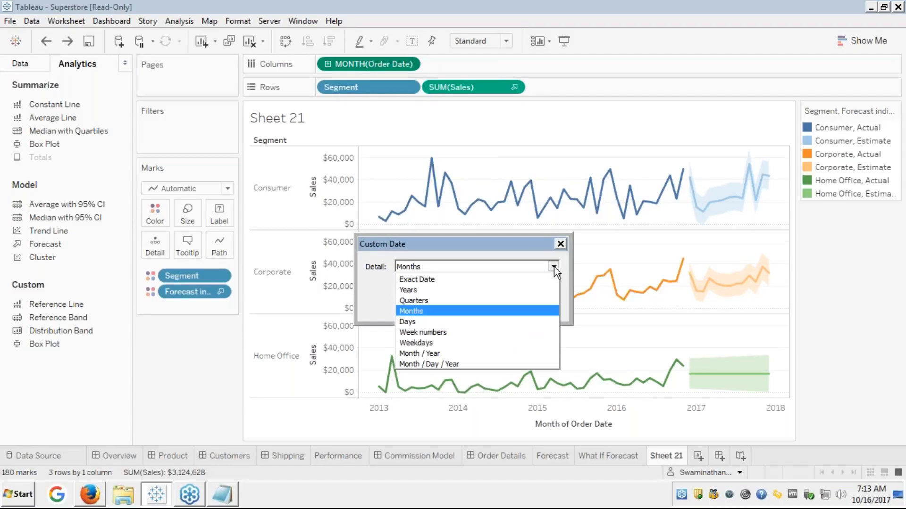
{"action": "left_click", "coordinate": [429, 354]}
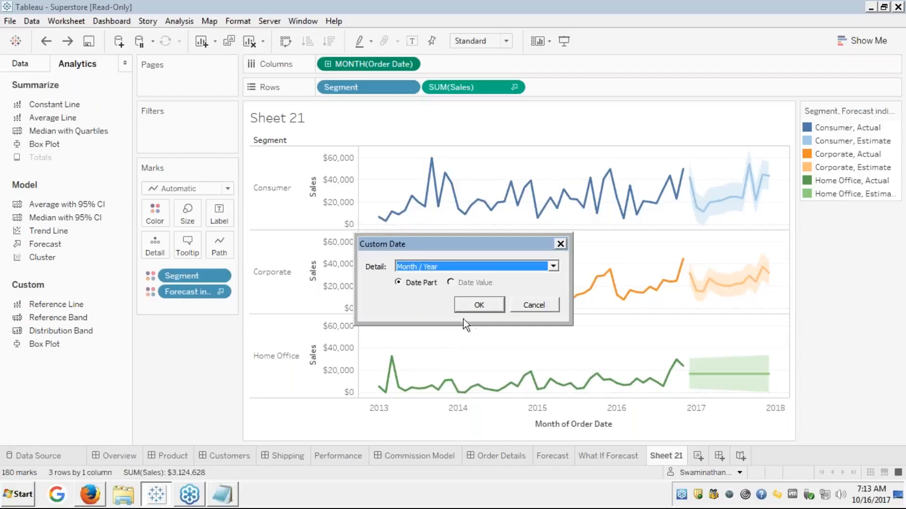
{"action": "left_click", "coordinate": [478, 302]}
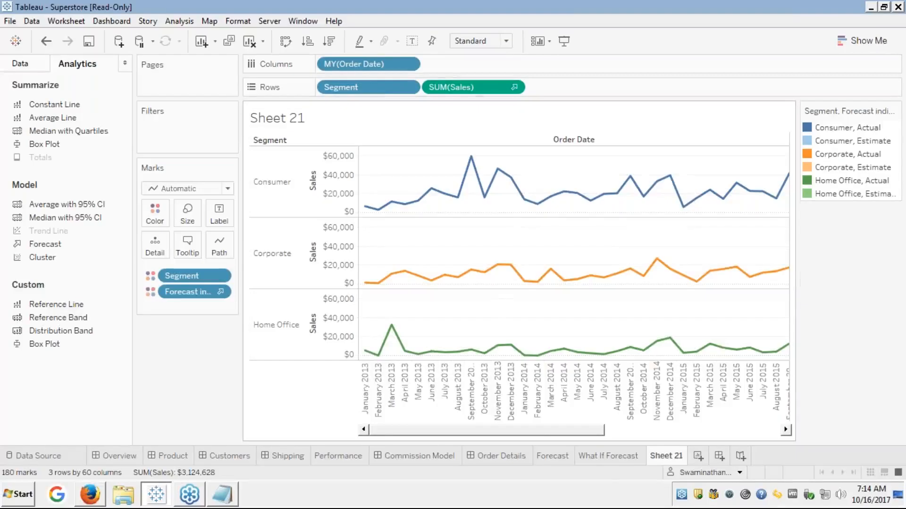
{"action": "left_click", "coordinate": [754, 429]}
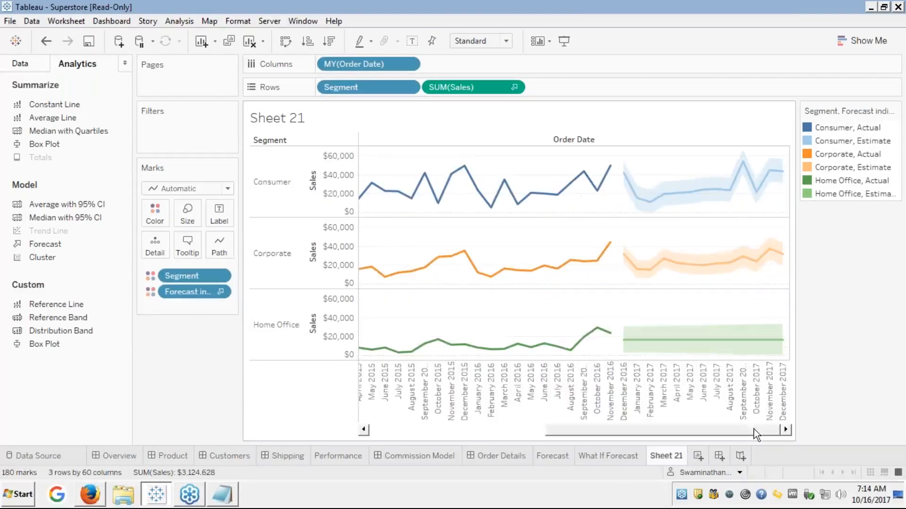
Highlight February 2017 across the segments, undo and redo the Month / Year date change, and show the months through December 2017.
{"action": "left_click", "coordinate": [649, 365]}
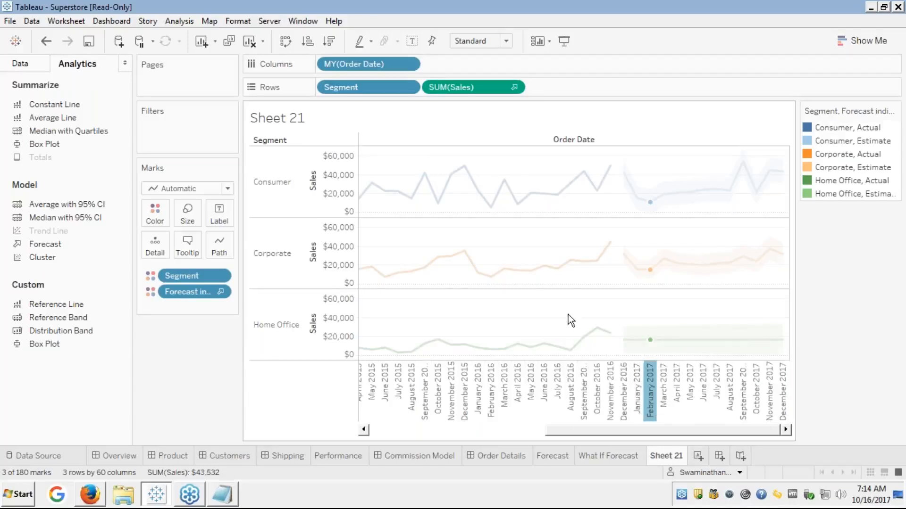
{"action": "key", "text": "ctrl+z"}
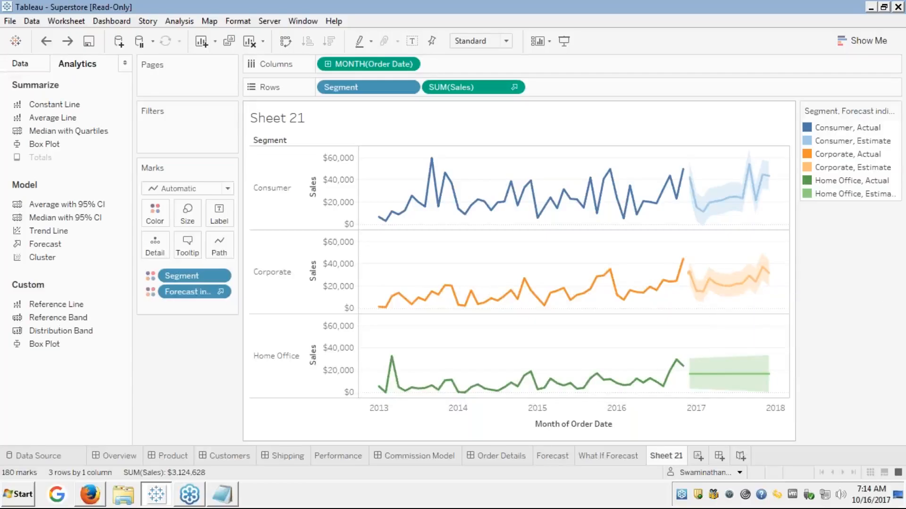
{"action": "key", "text": "ctrl+y"}
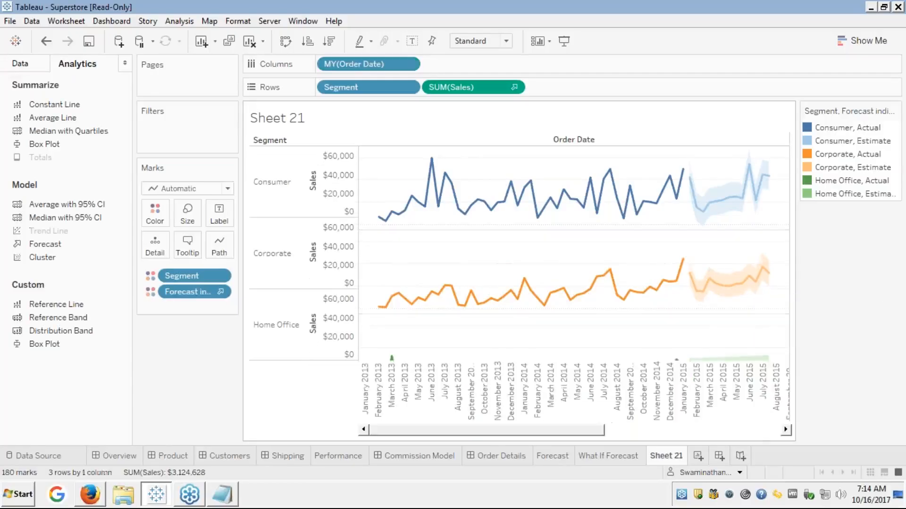
{"action": "left_click", "coordinate": [758, 432]}
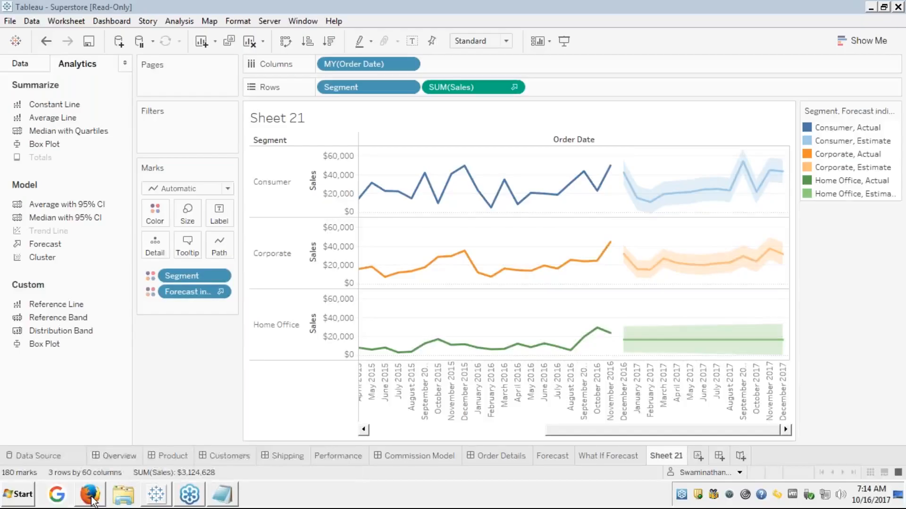
In the forecast options for the Corporate estimate, ignore the last 2 months, fill in missing values with zeroes, apply, and deselect the mark.
{"action": "mouse_move", "coordinate": [703, 262]}
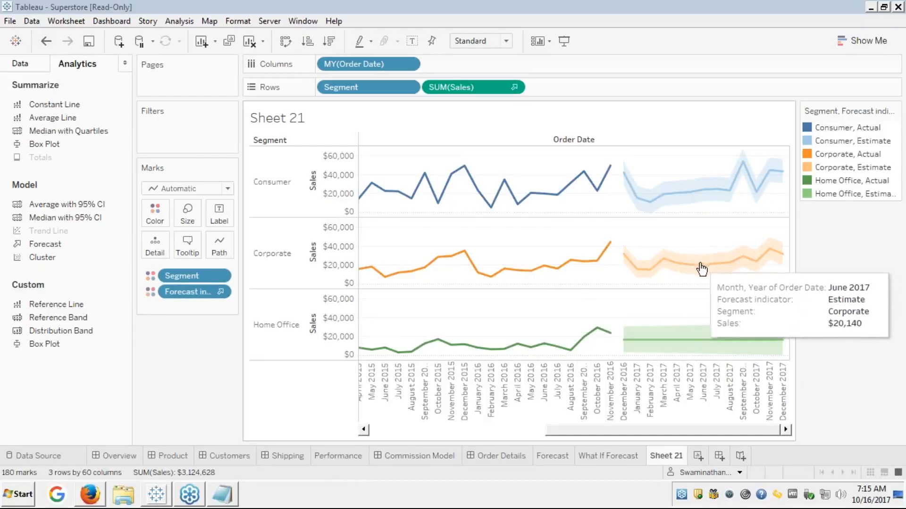
{"action": "right_click", "coordinate": [692, 272]}
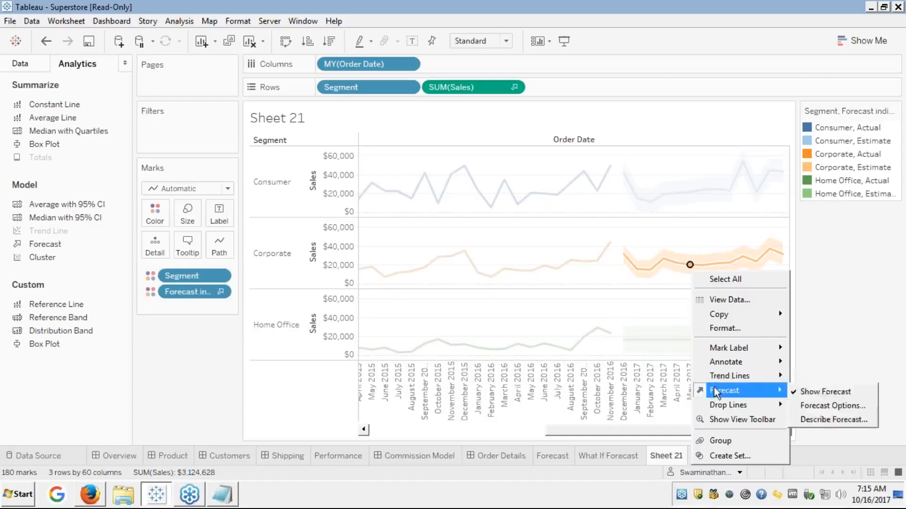
{"action": "mouse_move", "coordinate": [726, 392]}
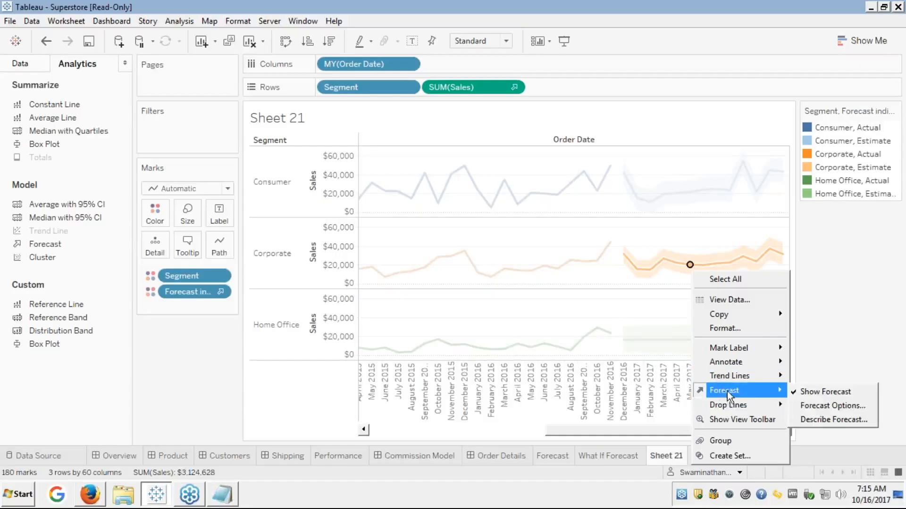
{"action": "left_click", "coordinate": [805, 406]}
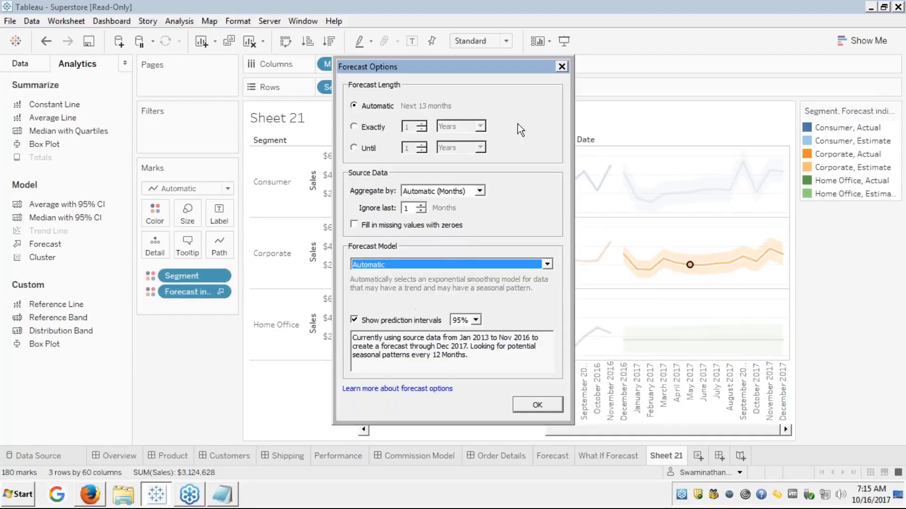
{"action": "left_click", "coordinate": [895, 184]}
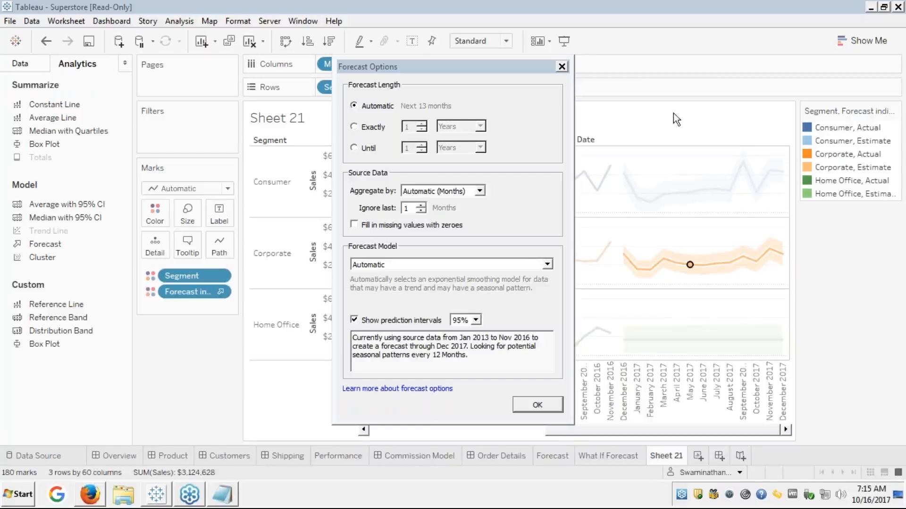
{"action": "left_click", "coordinate": [421, 211]}
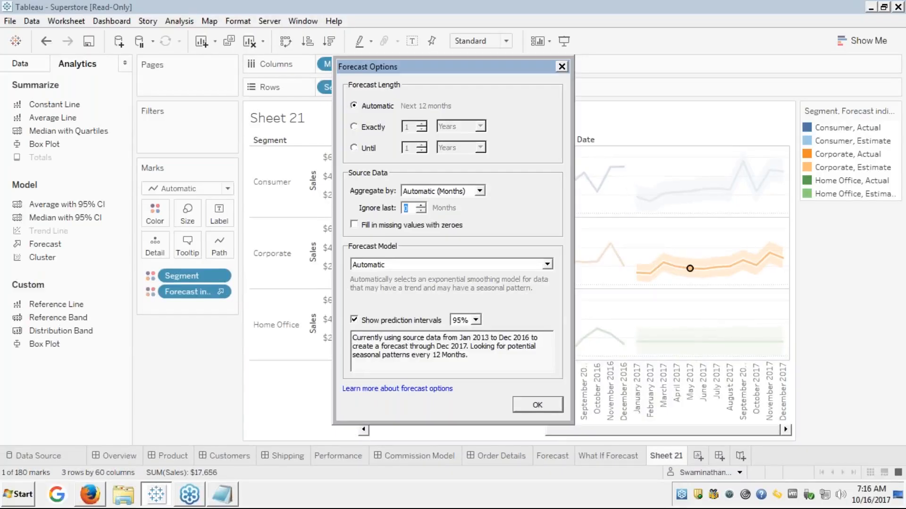
{"action": "double_click", "coordinate": [420, 206]}
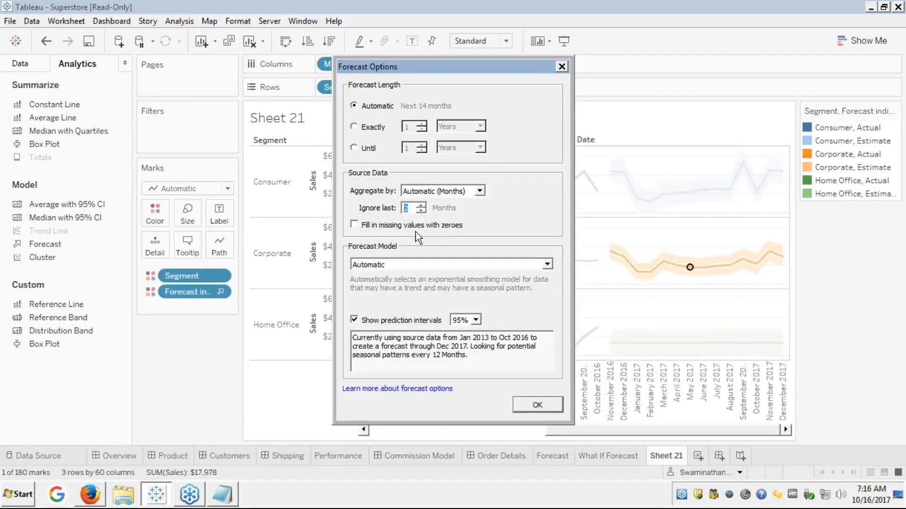
{"action": "left_click", "coordinate": [353, 226]}
{"action": "left_click", "coordinate": [535, 406]}
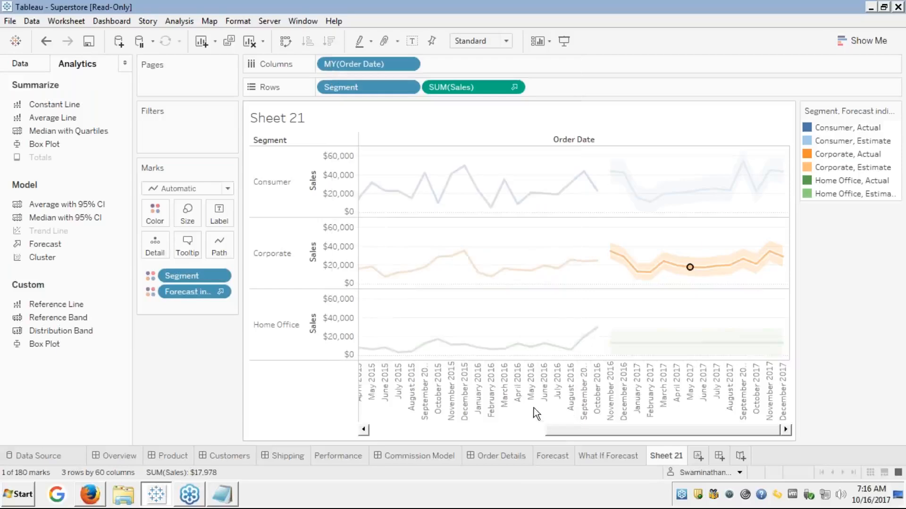
{"action": "left_click", "coordinate": [562, 248]}
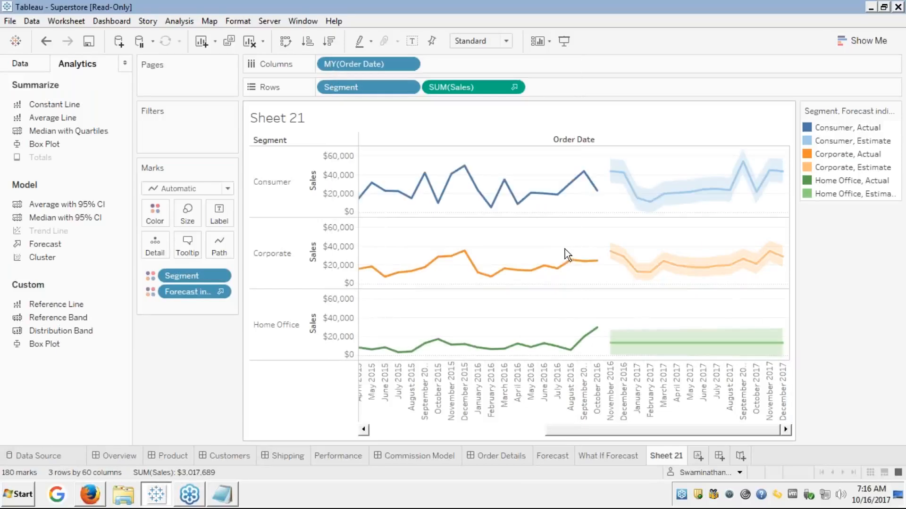
Reopen the Forecast Options from the November 2016 Corporate estimate and review the available forecast models.
{"action": "right_click", "coordinate": [611, 253]}
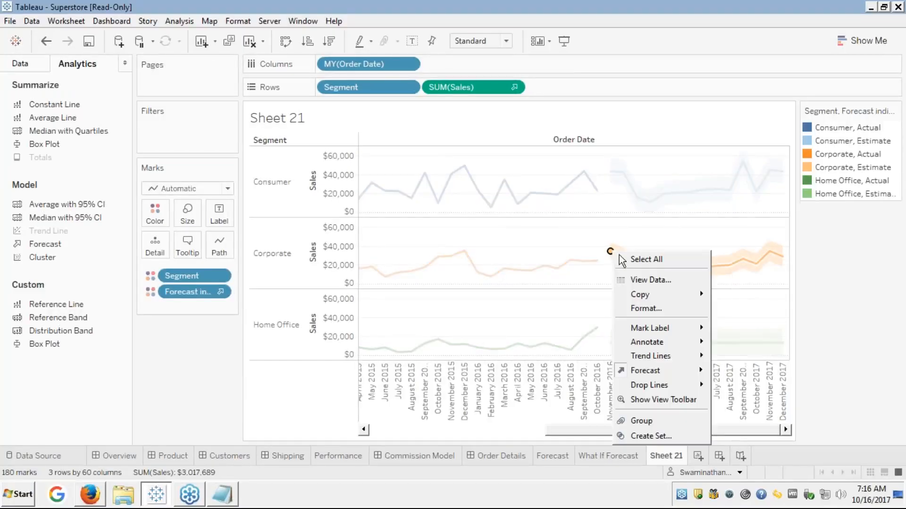
{"action": "mouse_move", "coordinate": [658, 375]}
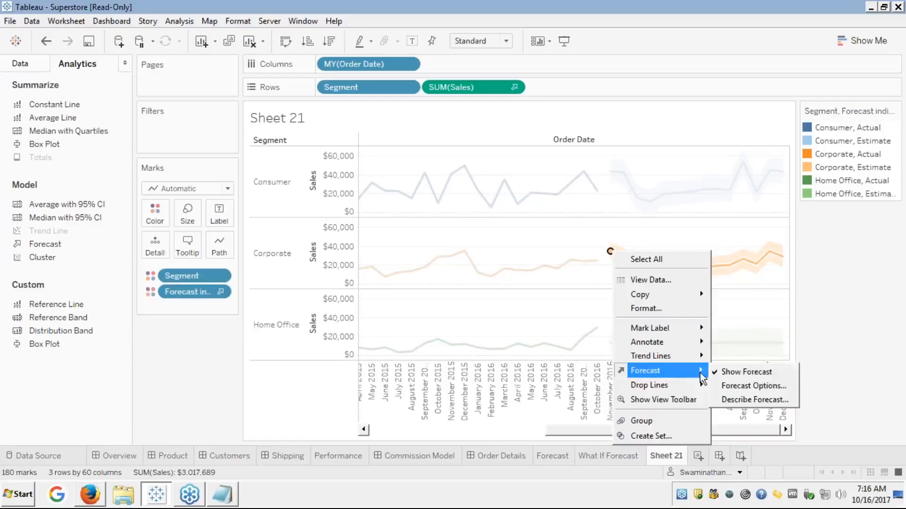
{"action": "mouse_move", "coordinate": [702, 385]}
{"action": "left_click", "coordinate": [731, 391]}
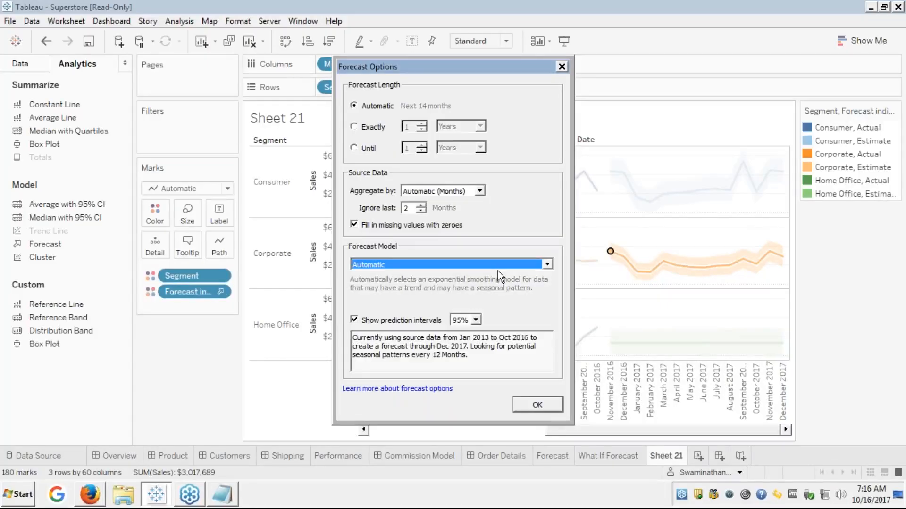
{"action": "left_click", "coordinate": [547, 265]}
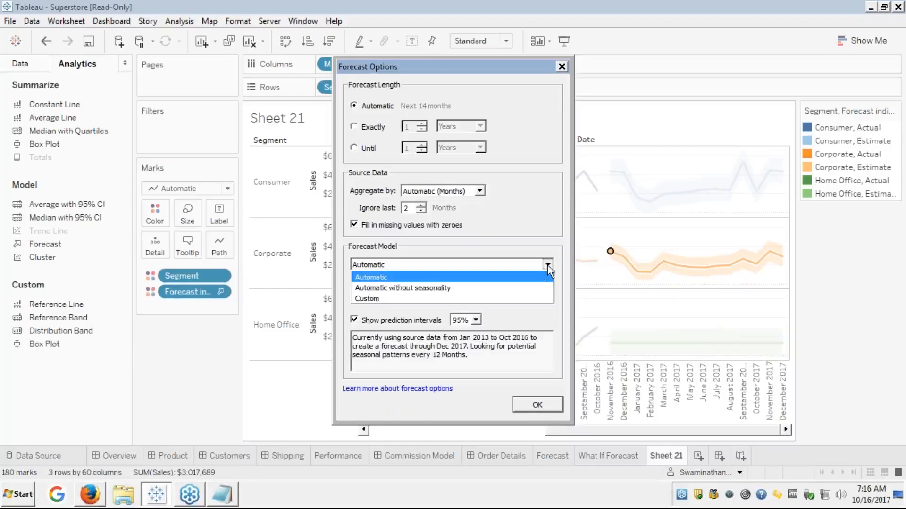
Switch to the Notepad notes and add the heading "Seasionality:" below the Validation heading.
{"action": "left_click", "coordinate": [225, 496]}
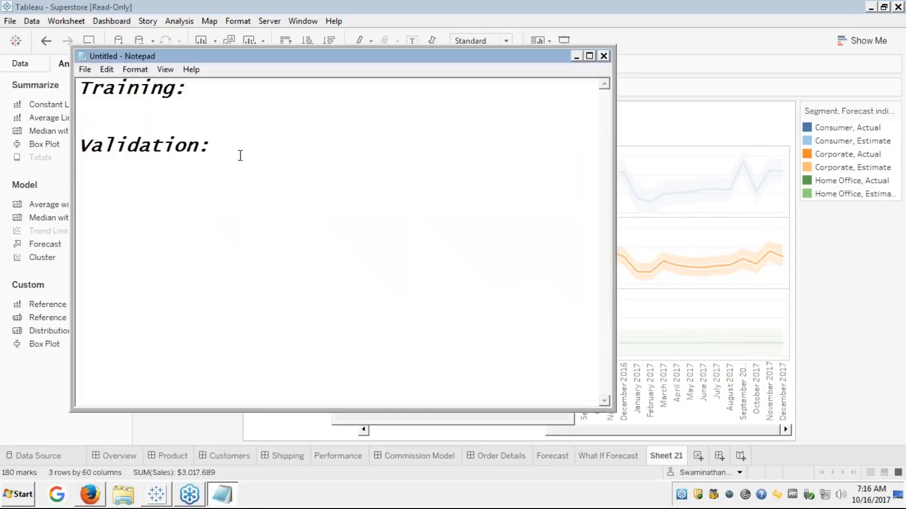
{"action": "left_click", "coordinate": [232, 139]}
{"action": "key", "text": "Return"}
{"action": "key", "text": "Return"}
{"action": "type", "text": "Seasio"}
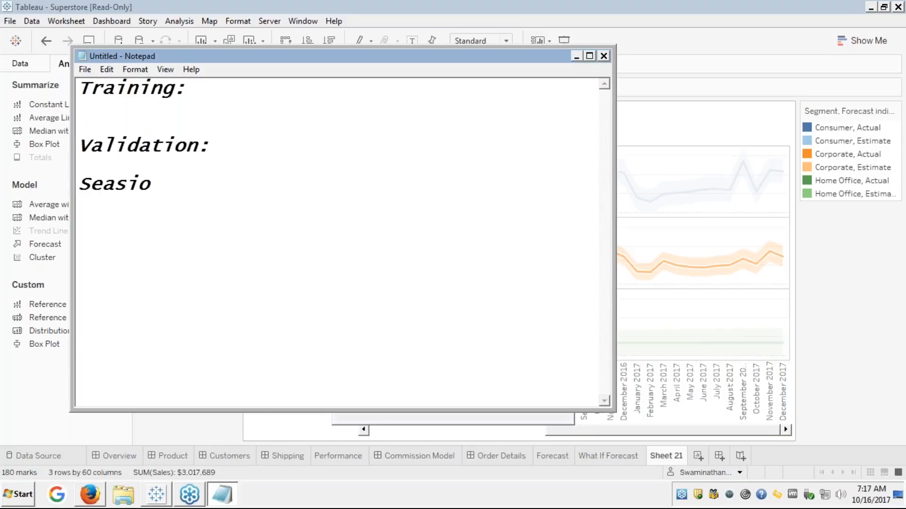
{"action": "type", "text": "nality:"}
{"action": "key", "text": "Return"}
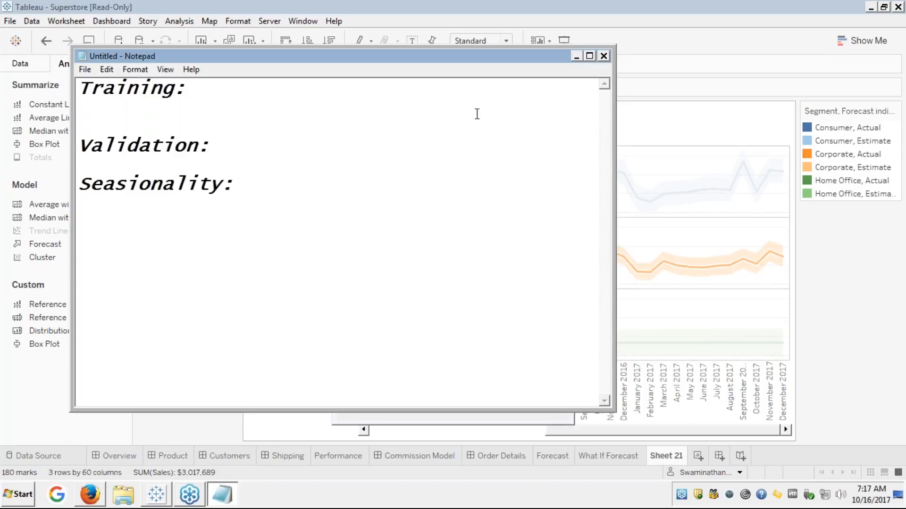
{"action": "left_click", "coordinate": [895, 177]}
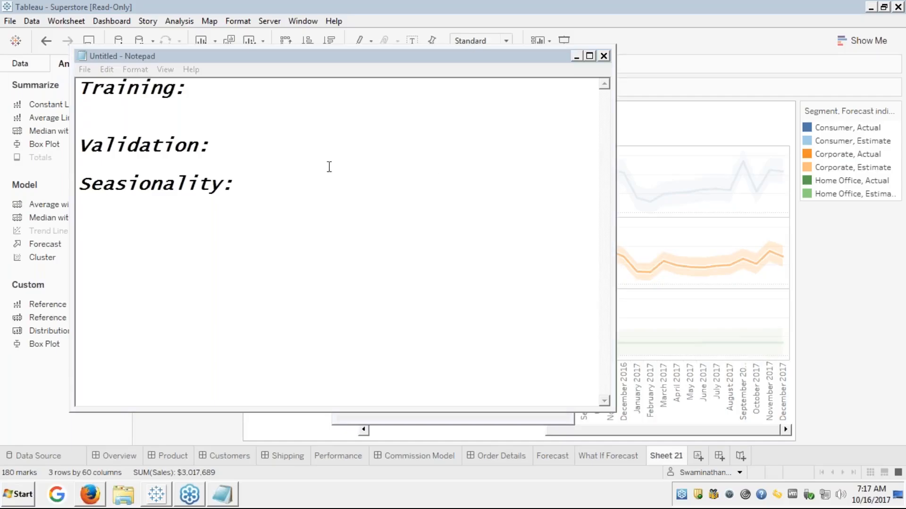
Write the line "sales in the month of diwali, christmas" under the Seasionality heading.
{"action": "left_click", "coordinate": [256, 175]}
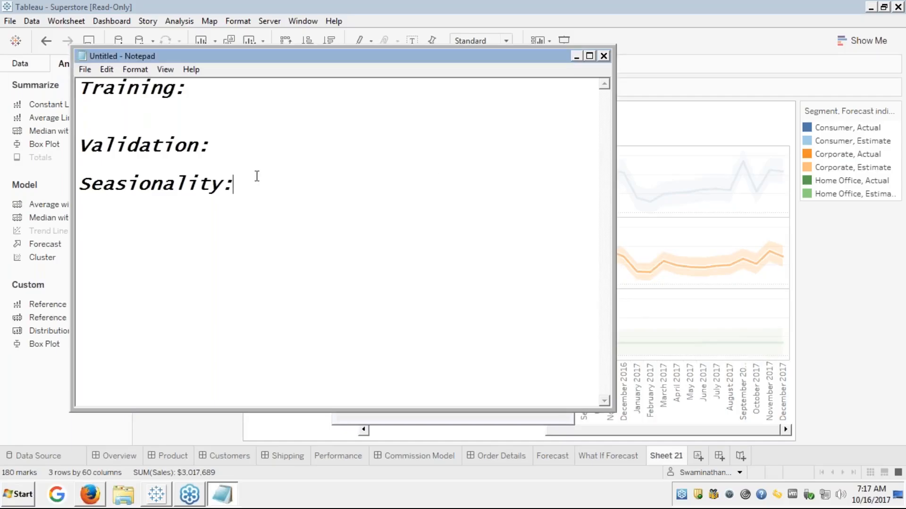
{"action": "key", "text": "Return"}
{"action": "type", "text": "sales"}
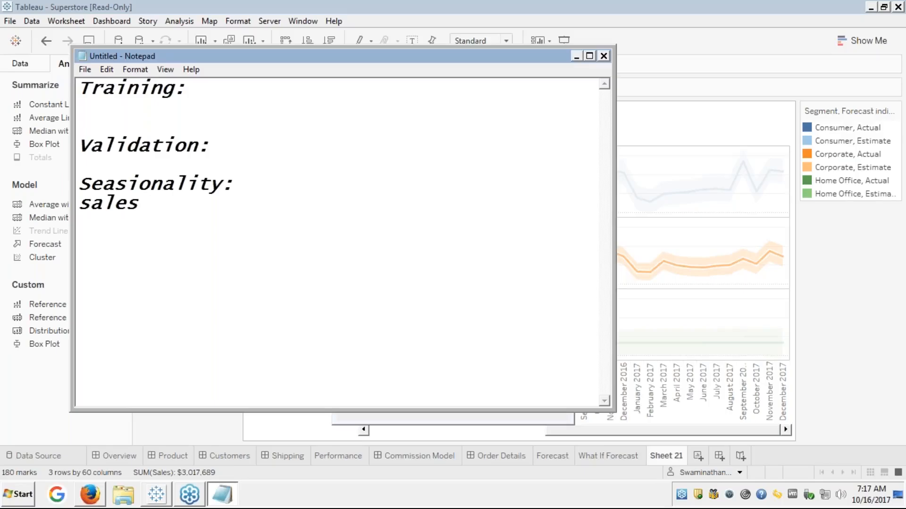
{"action": "type", "text": " in the "}
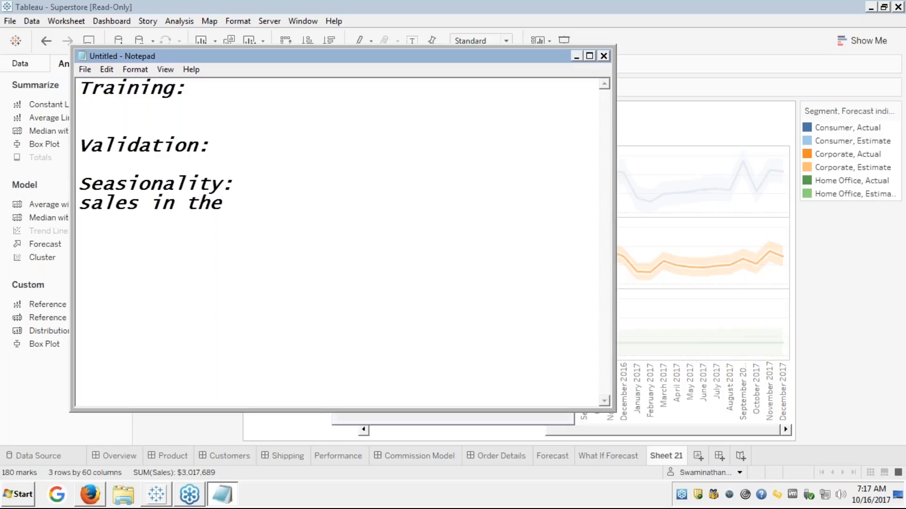
{"action": "type", "text": "mont"}
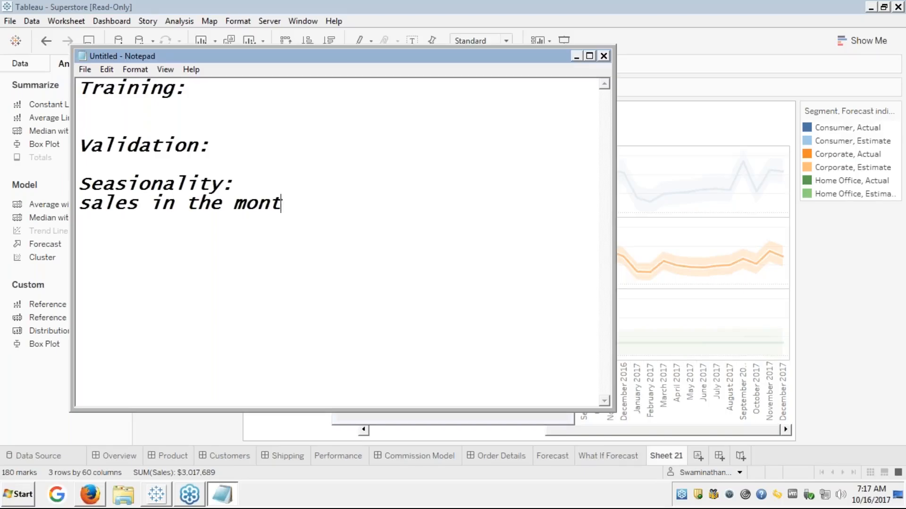
{"action": "type", "text": "h of di"}
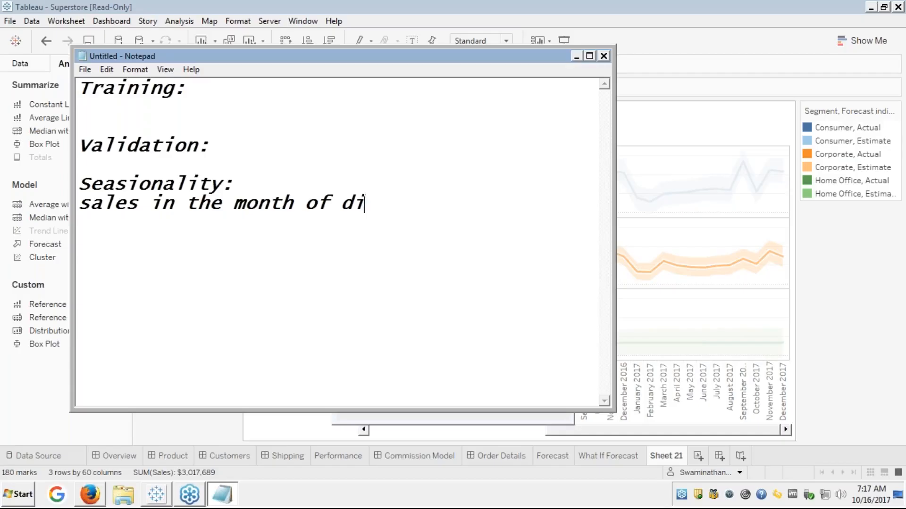
{"action": "type", "text": "wali, "}
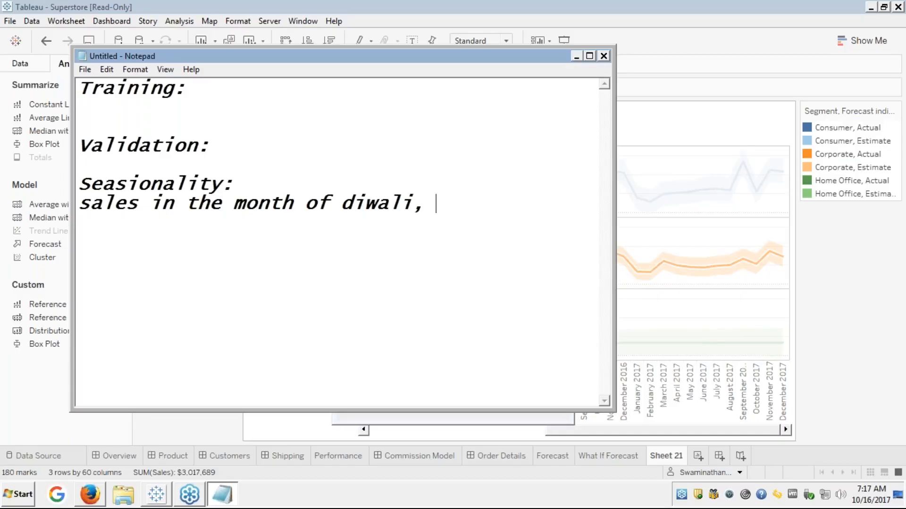
{"action": "type", "text": "christmas"}
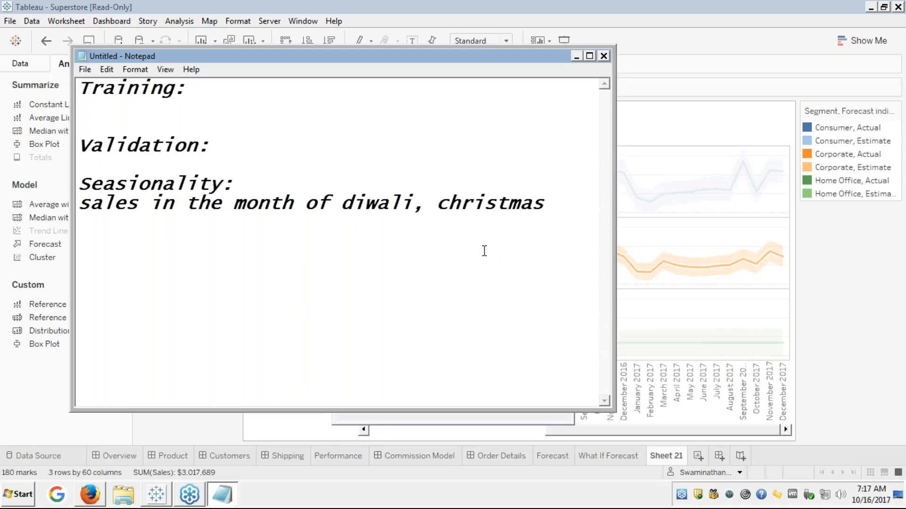
Add the line "spike in spending clothes, other access" below a blank line and return to the Forecast Options in Tableau.
{"action": "key", "text": "Return"}
{"action": "type", "text": "spike "}
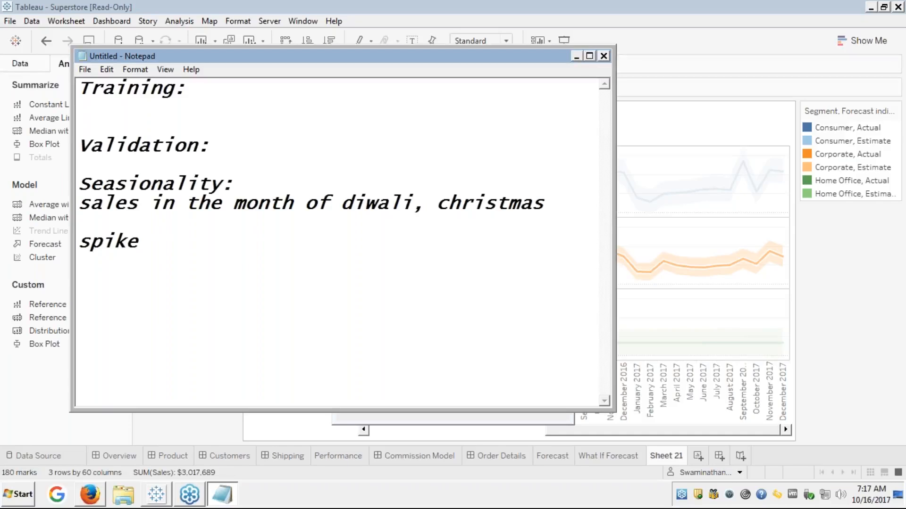
{"action": "type", "text": "in spen"}
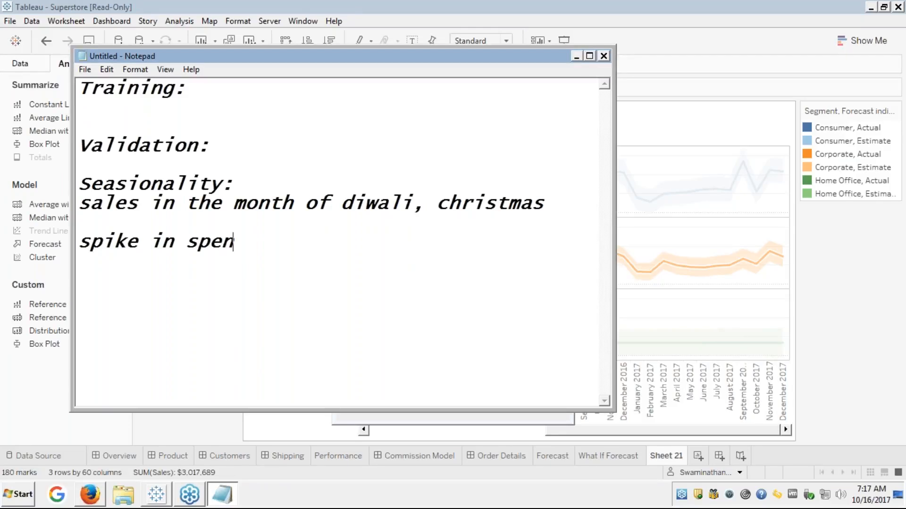
{"action": "type", "text": "ding"}
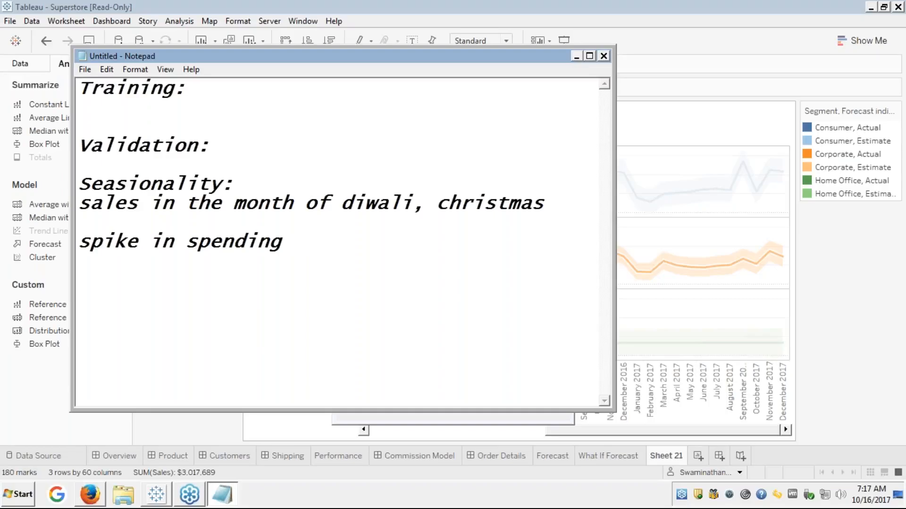
{"action": "type", "text": " clothe"}
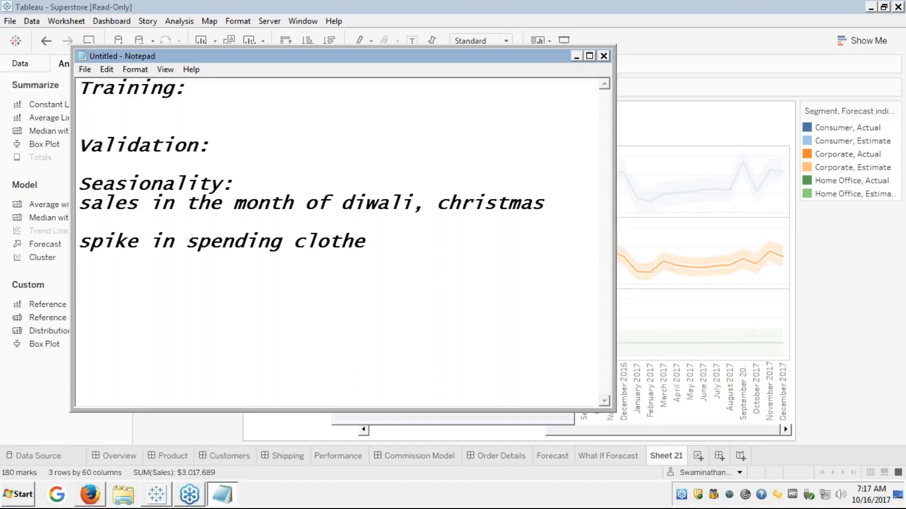
{"action": "type", "text": "s, other"}
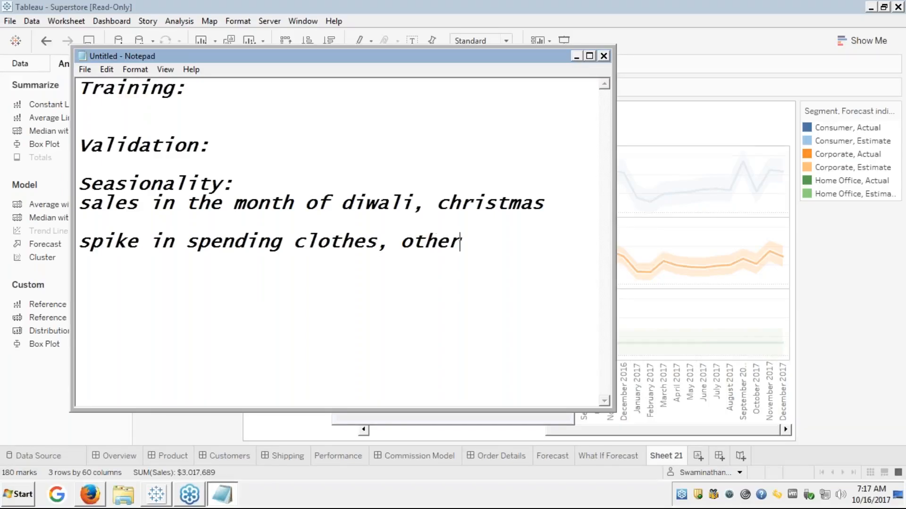
{"action": "type", "text": " access"}
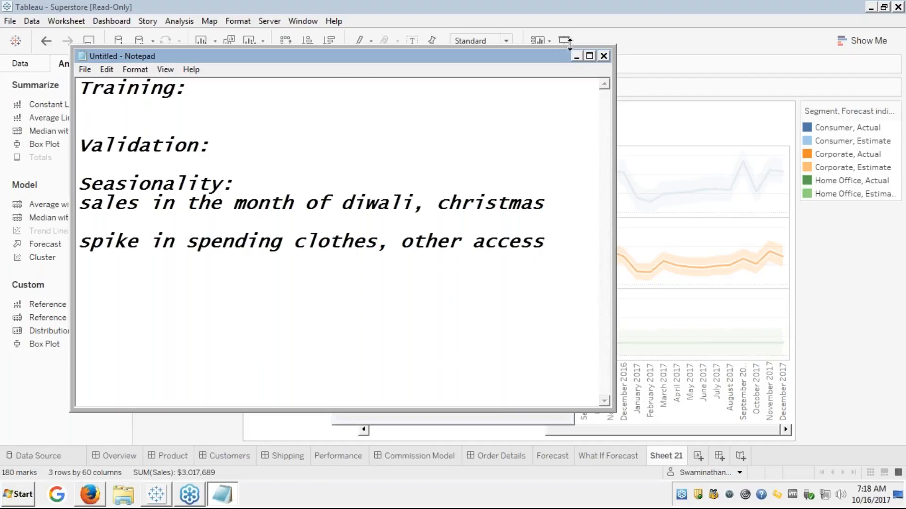
{"action": "left_click", "coordinate": [577, 58]}
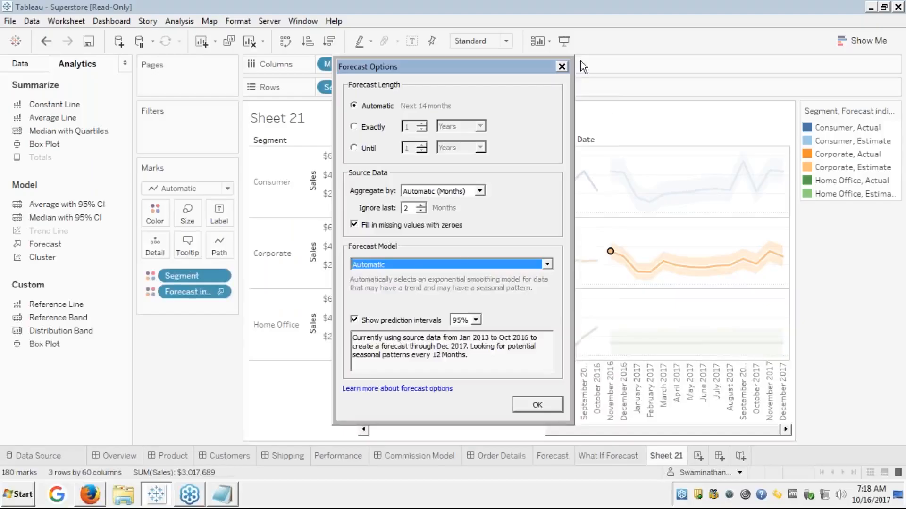
Switch to the Notepad notes and add the line "q1" below the line about the spike in spending.
{"action": "key", "text": "alt+Tab"}
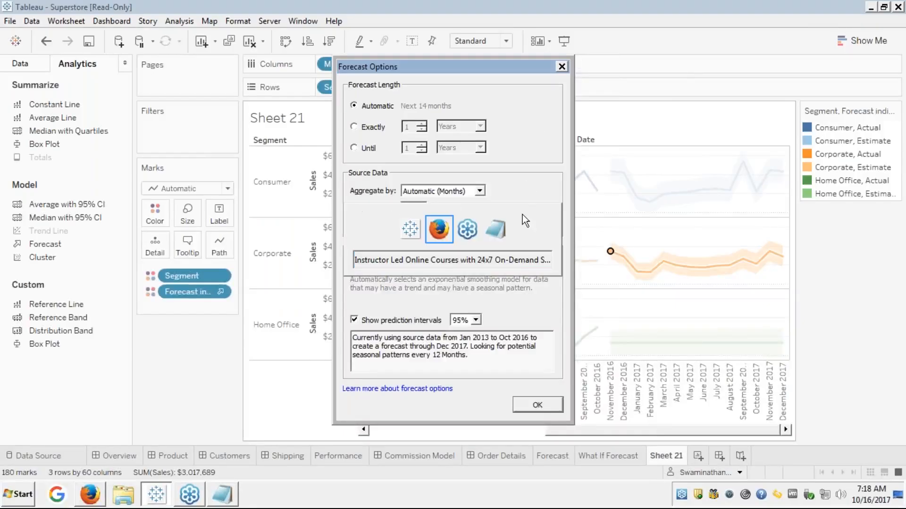
{"action": "key", "text": "alt+Tab"}
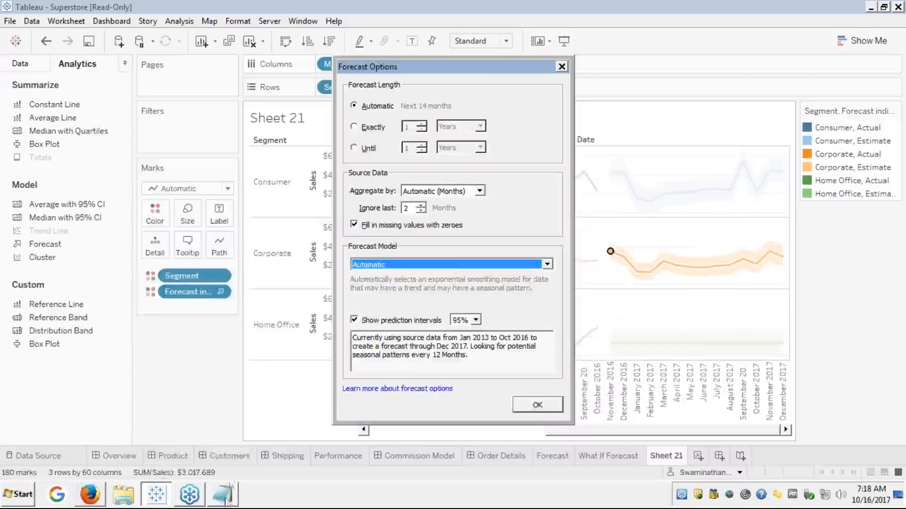
{"action": "left_click", "coordinate": [241, 472]}
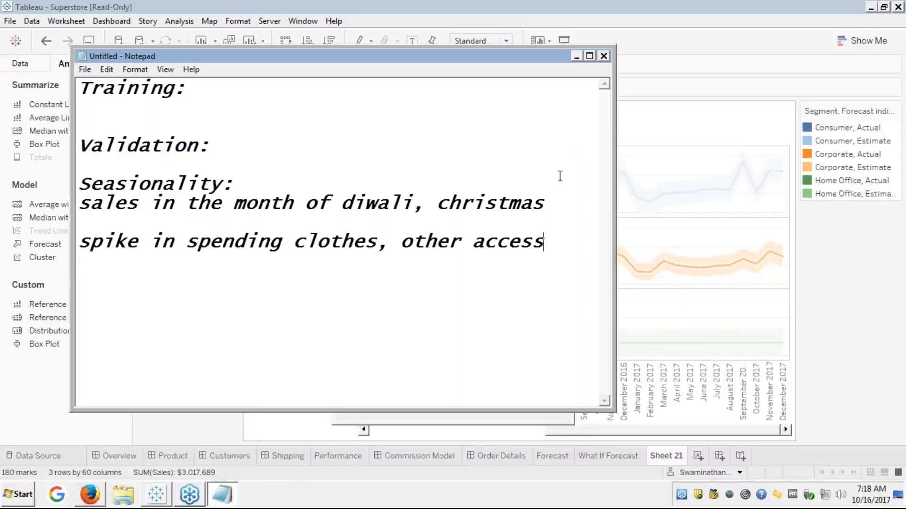
{"action": "key", "text": "Return"}
{"action": "type", "text": "q1"}
Delete all lines below the "Seasionality:" heading in the notes and return to the Forecast Options in Tableau.
{"action": "key", "text": "shift+Up"}
{"action": "key", "text": "shift+Up"}
{"action": "key", "text": "shift+Up"}
{"action": "key", "text": "shift+Up"}
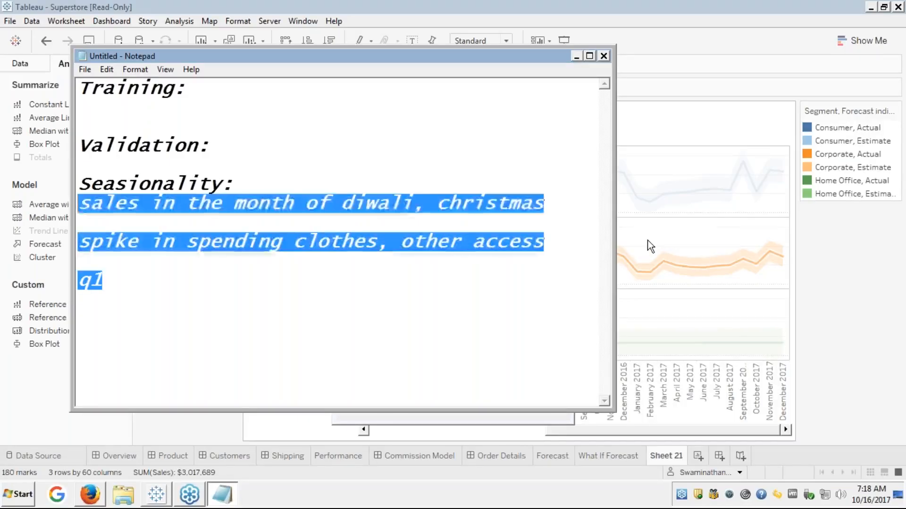
{"action": "key", "text": "Delete"}
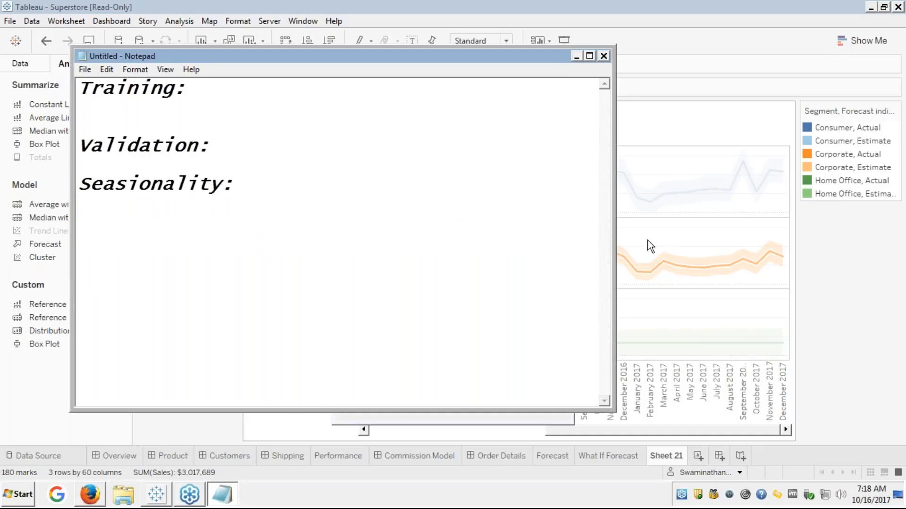
{"action": "left_click", "coordinate": [881, 251]}
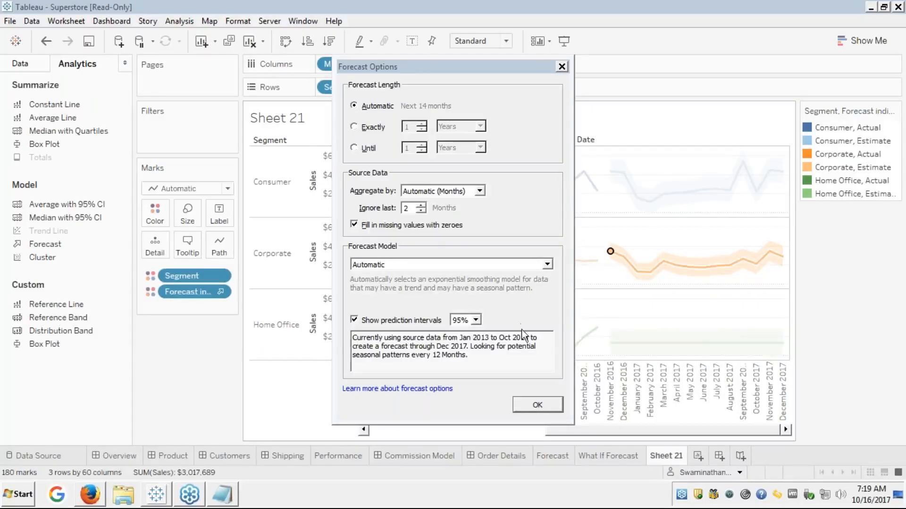
Try the forecast model Automatic without seasonality, then set the model back to Automatic.
{"action": "left_click", "coordinate": [548, 264]}
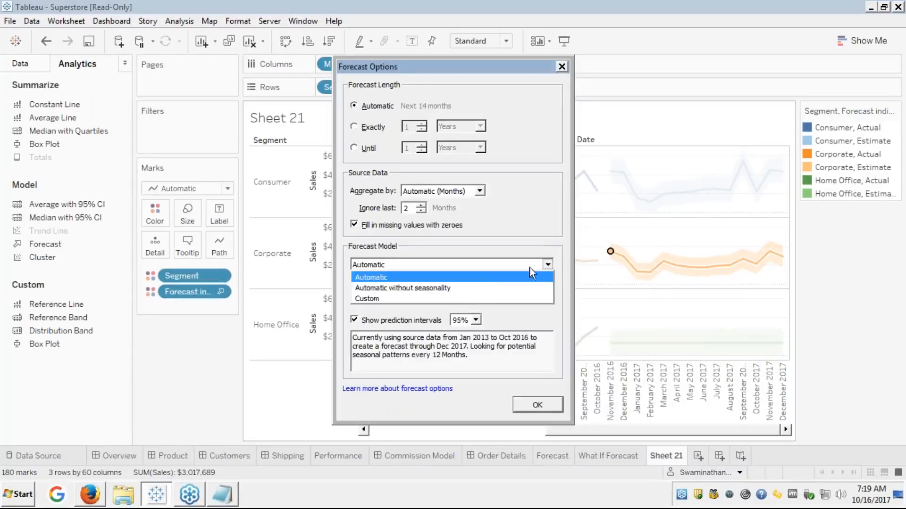
{"action": "left_click", "coordinate": [426, 290]}
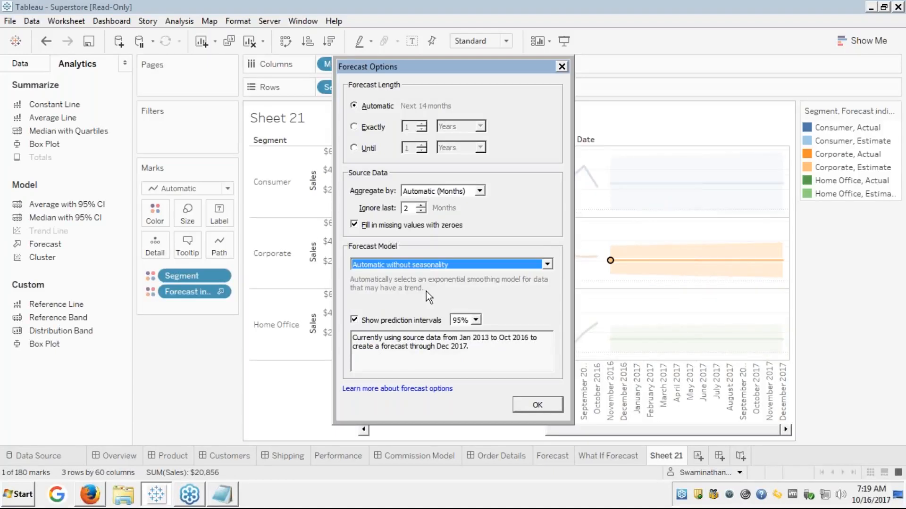
{"action": "left_click", "coordinate": [449, 264]}
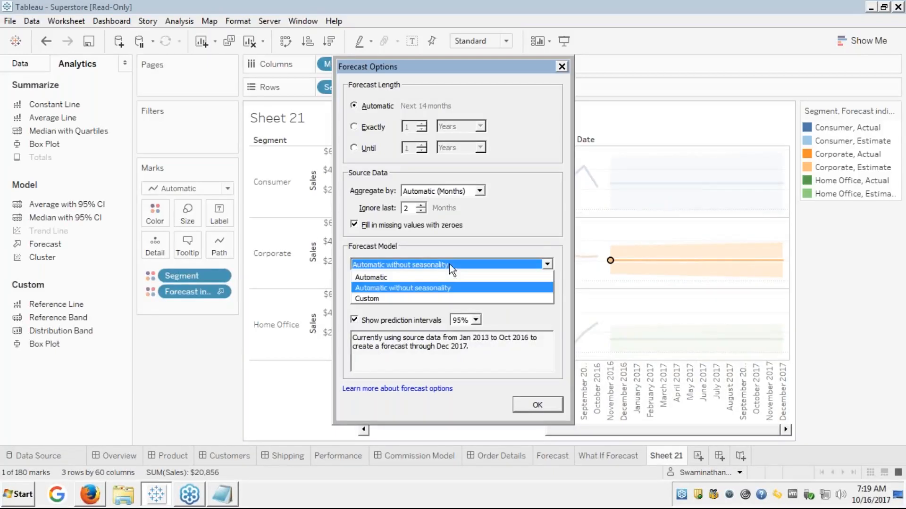
{"action": "left_click", "coordinate": [392, 278]}
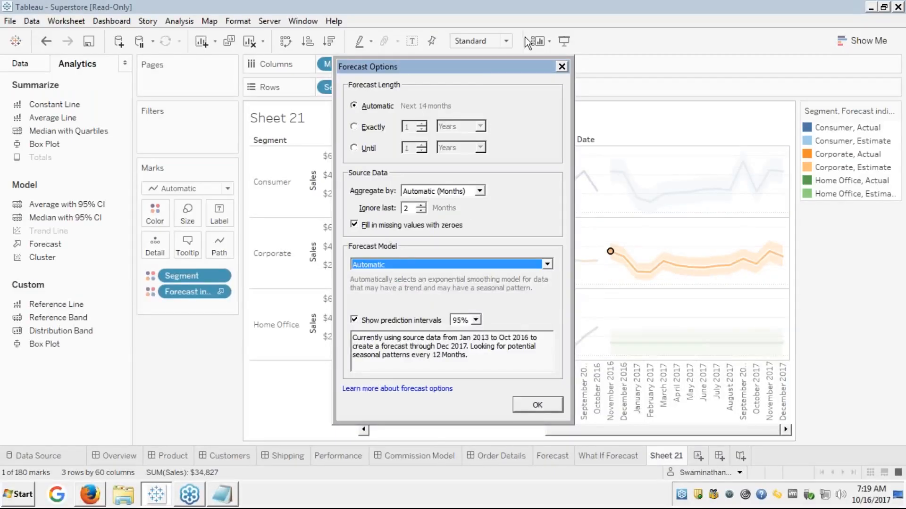
Move the Forecast Options dialog off the chart and compare the Automatic without seasonality model with Automatic once more.
{"action": "left_click_drag", "start_coordinate": [481, 64], "coordinate": [343, 77]}
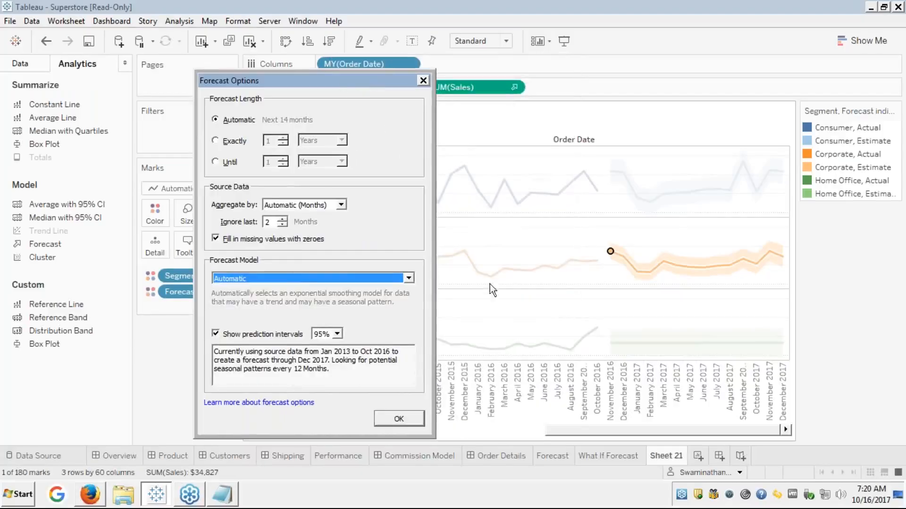
{"action": "left_click", "coordinate": [409, 279]}
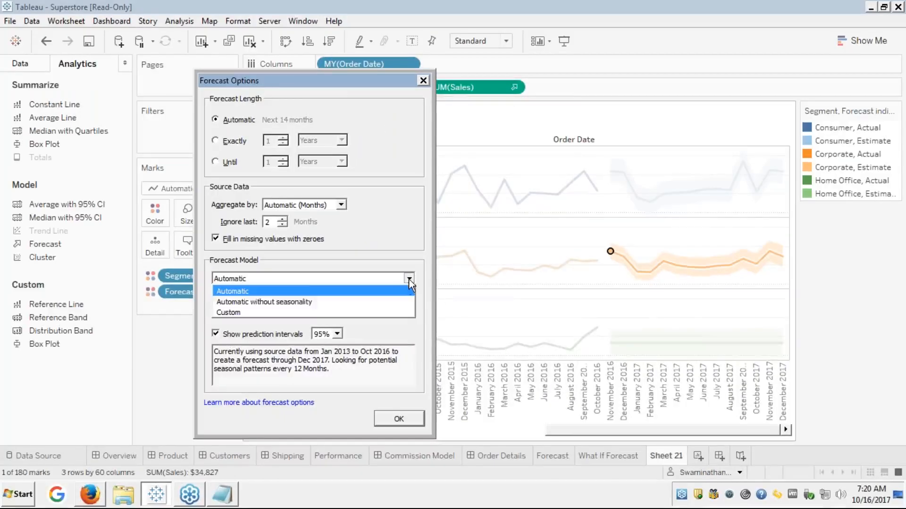
{"action": "left_click", "coordinate": [335, 302]}
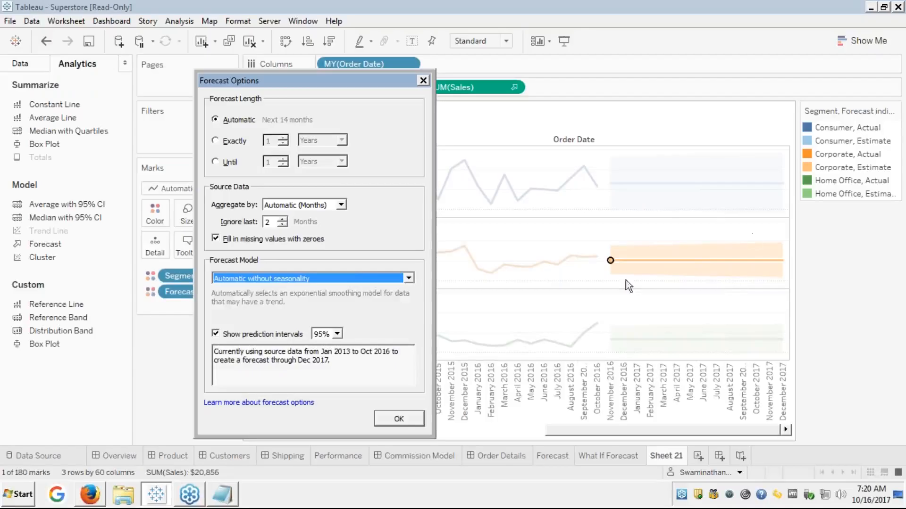
{"action": "left_click", "coordinate": [366, 277]}
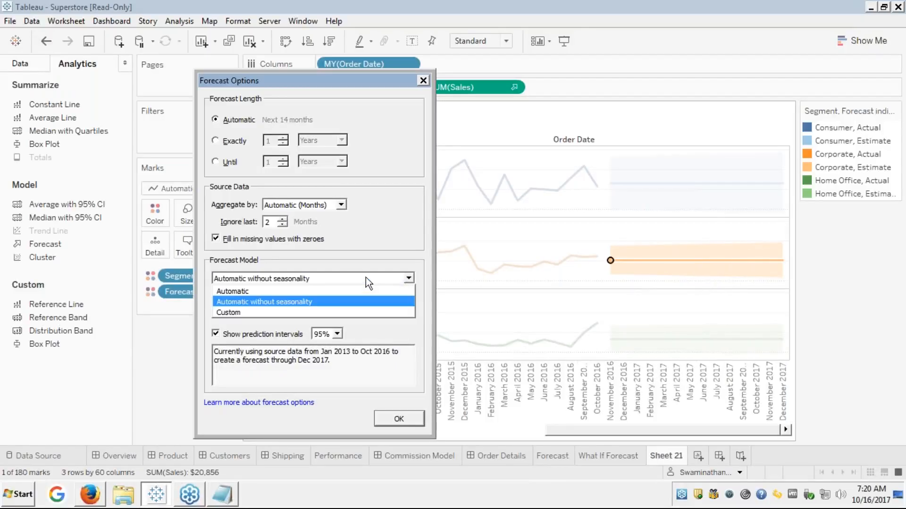
{"action": "left_click", "coordinate": [287, 293]}
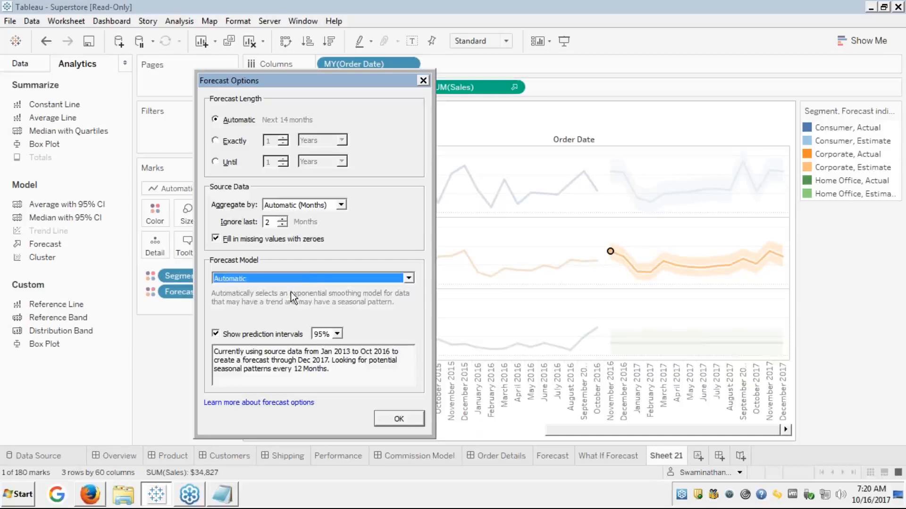
Set the forecast model to Custom with a Multiplicative trend and a Multiplicative season.
{"action": "left_click", "coordinate": [310, 276]}
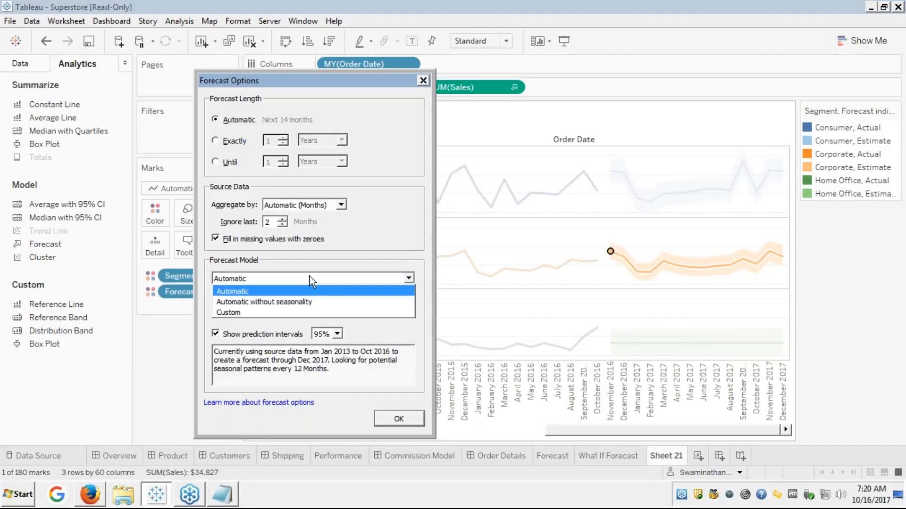
{"action": "left_click", "coordinate": [253, 315]}
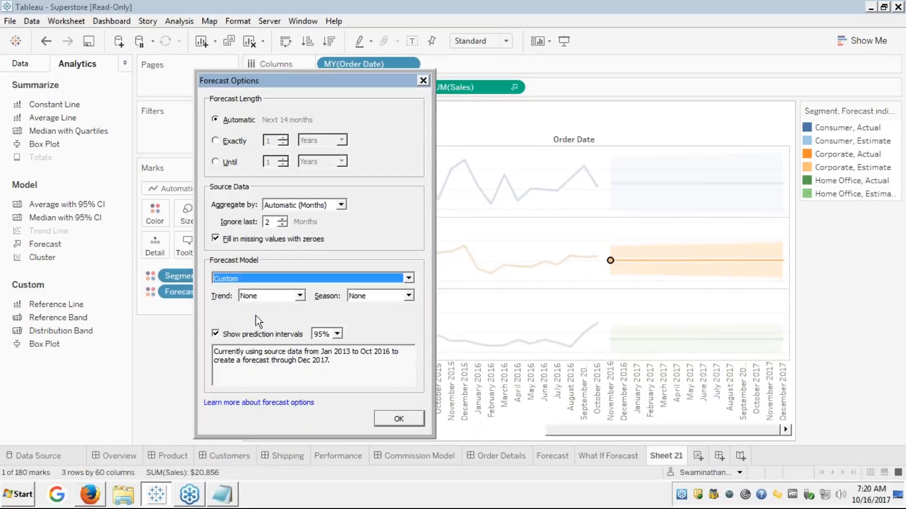
{"action": "left_click", "coordinate": [300, 295]}
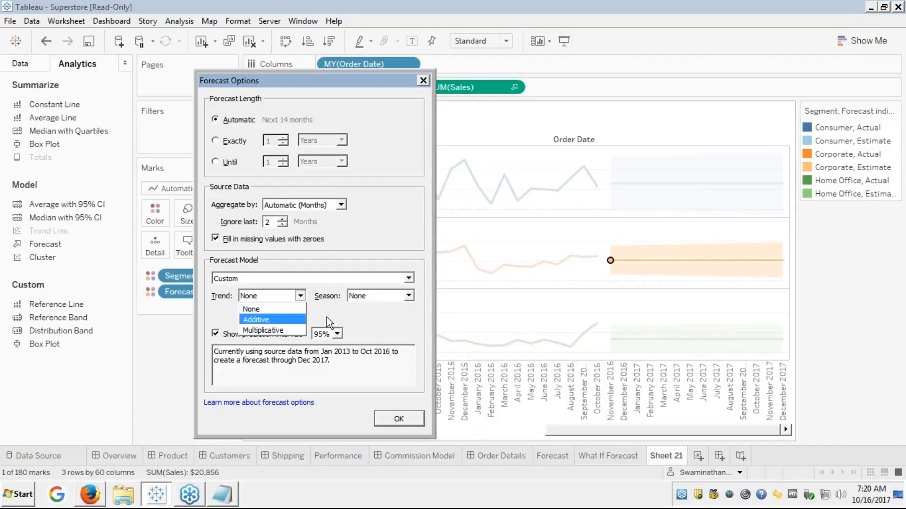
{"action": "left_click", "coordinate": [282, 328]}
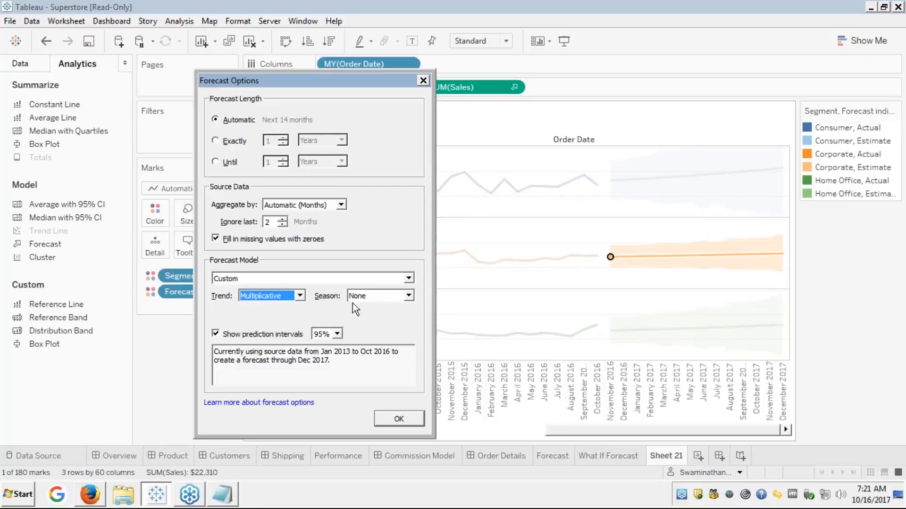
{"action": "left_click", "coordinate": [382, 296]}
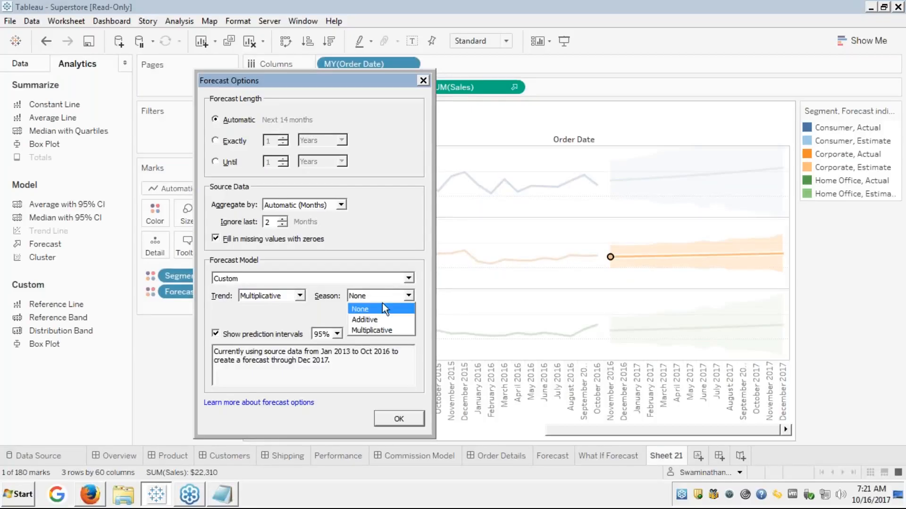
{"action": "left_click", "coordinate": [372, 329]}
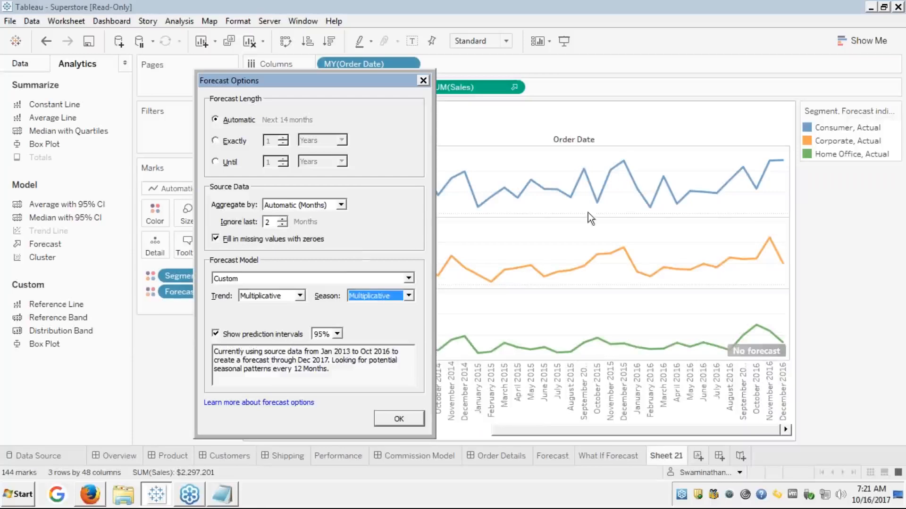
Change both the trend and the season of the custom forecast model to Additive and apply the options.
{"action": "left_click", "coordinate": [300, 295]}
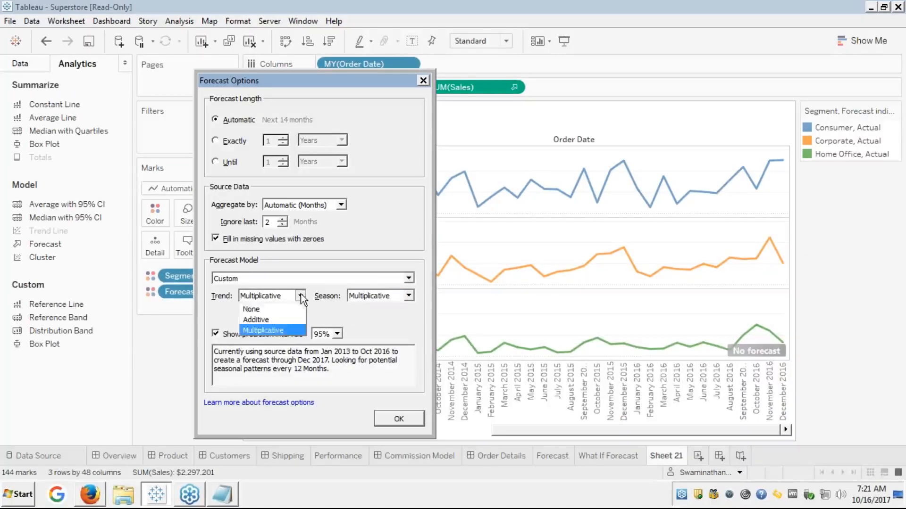
{"action": "left_click", "coordinate": [257, 320]}
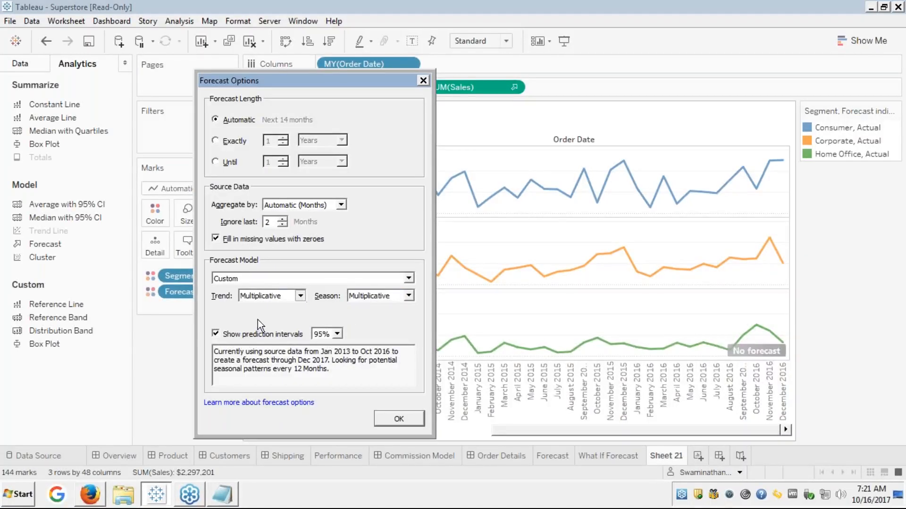
{"action": "left_click", "coordinate": [409, 296]}
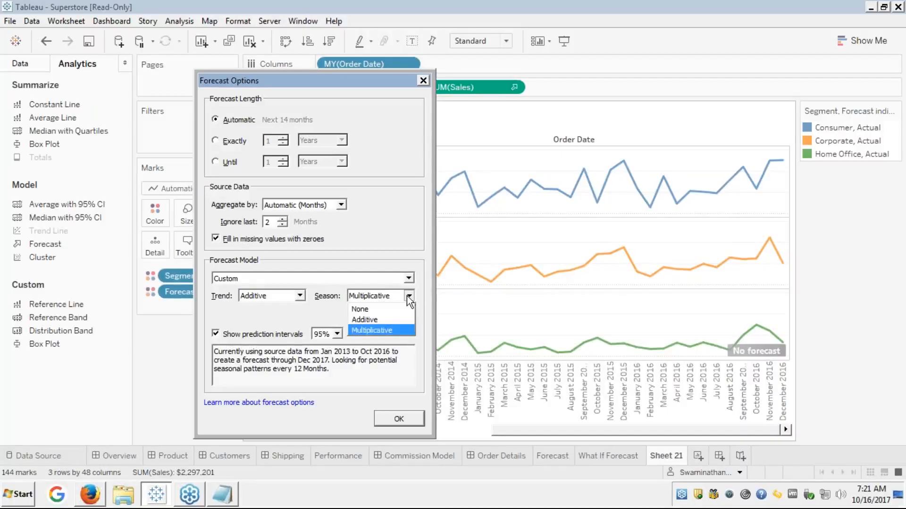
{"action": "left_click", "coordinate": [377, 322]}
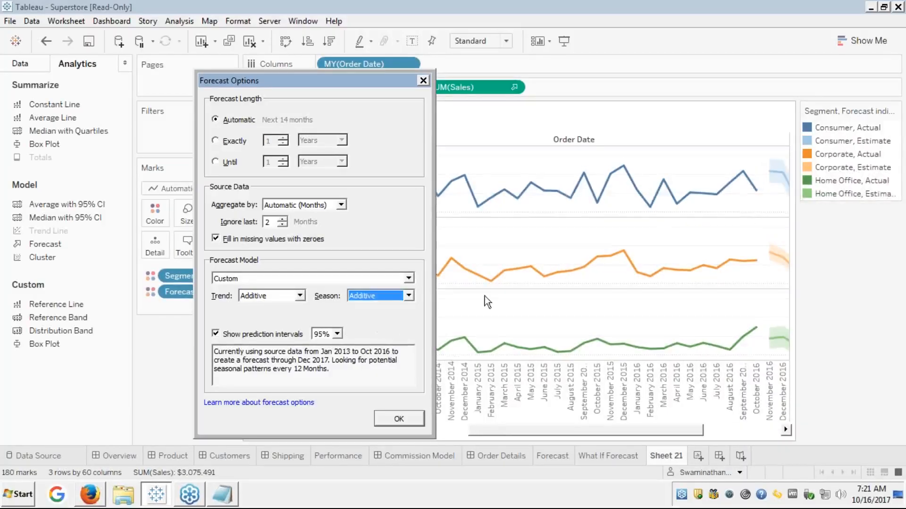
{"action": "left_click", "coordinate": [773, 430]}
{"action": "left_click", "coordinate": [392, 417]}
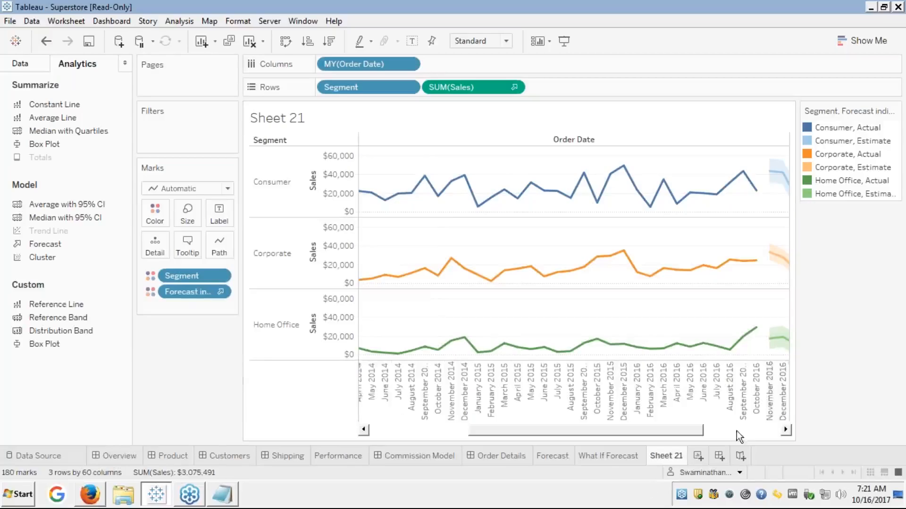
Examine the forecast estimates of all three segments through December 2017, including the Home Office values.
{"action": "left_click", "coordinate": [757, 429]}
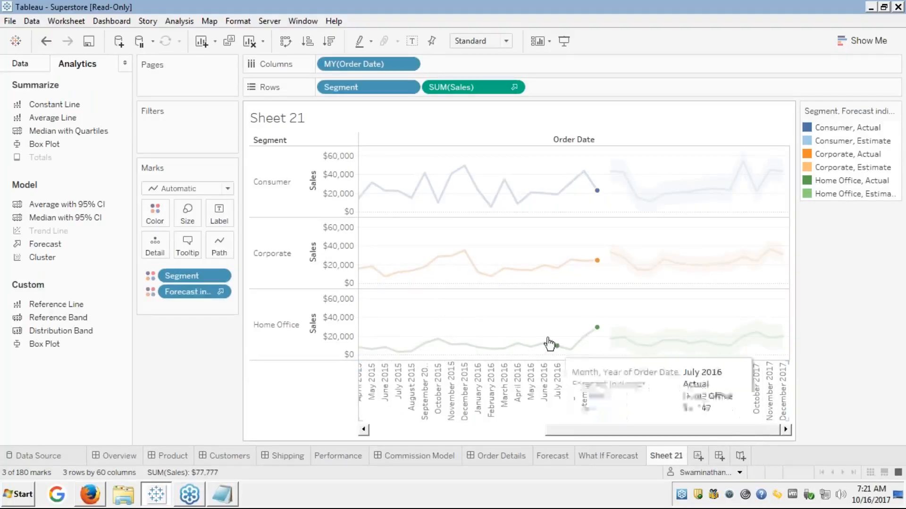
{"action": "left_click", "coordinate": [594, 390]}
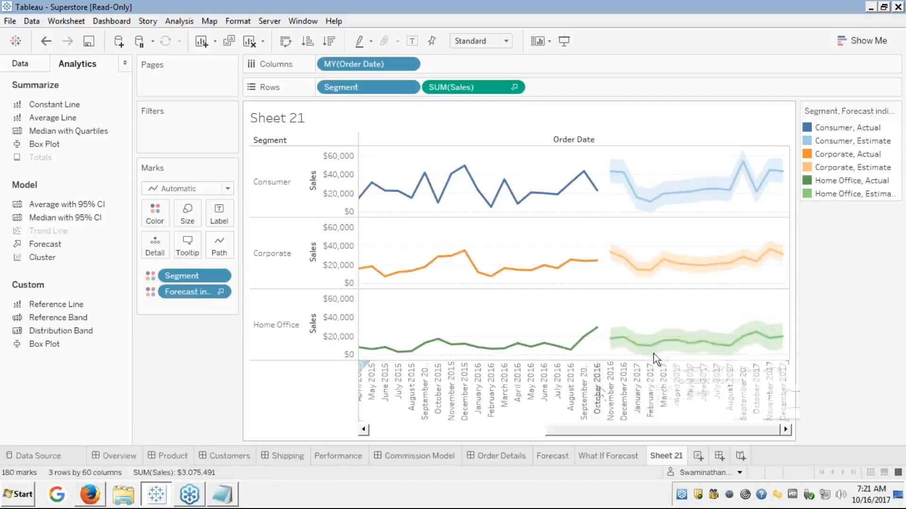
{"action": "mouse_move", "coordinate": [685, 347]}
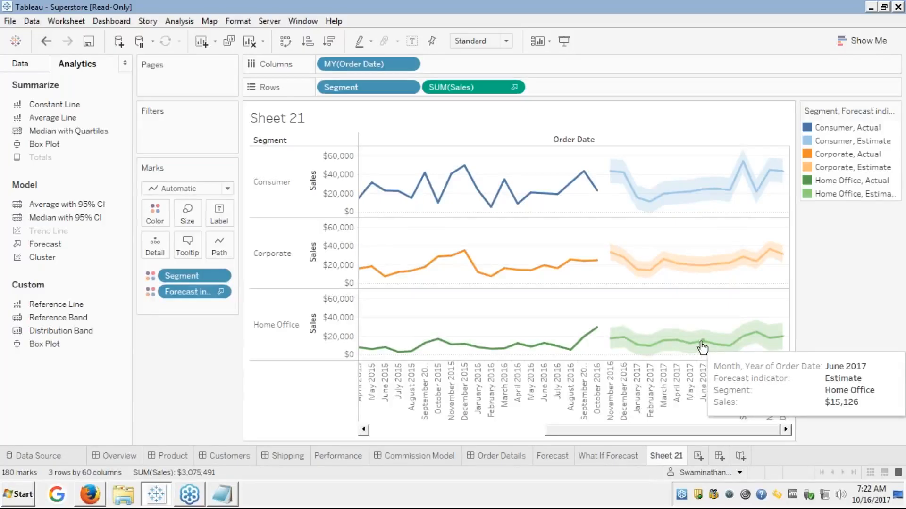
Reopen the Forecast Options from the chart, set the forecast model to Automatic and apply it.
{"action": "right_click", "coordinate": [644, 336]}
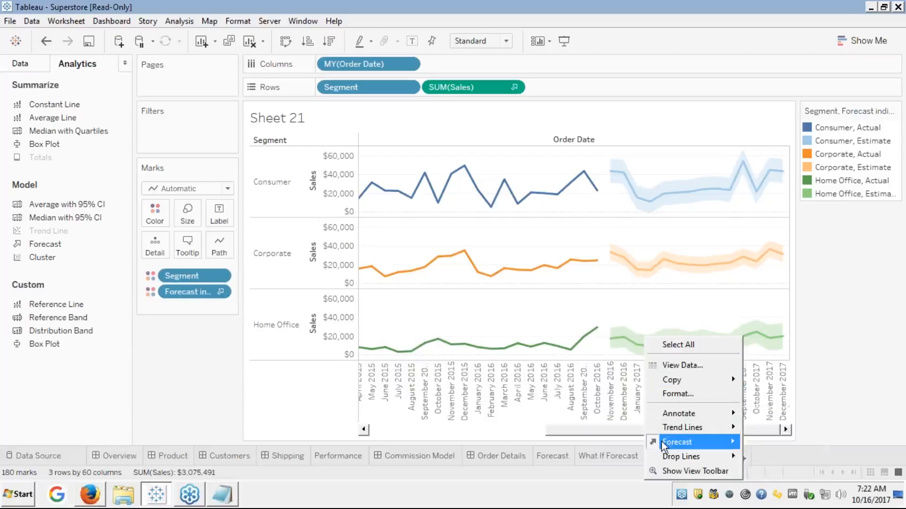
{"action": "mouse_move", "coordinate": [662, 442]}
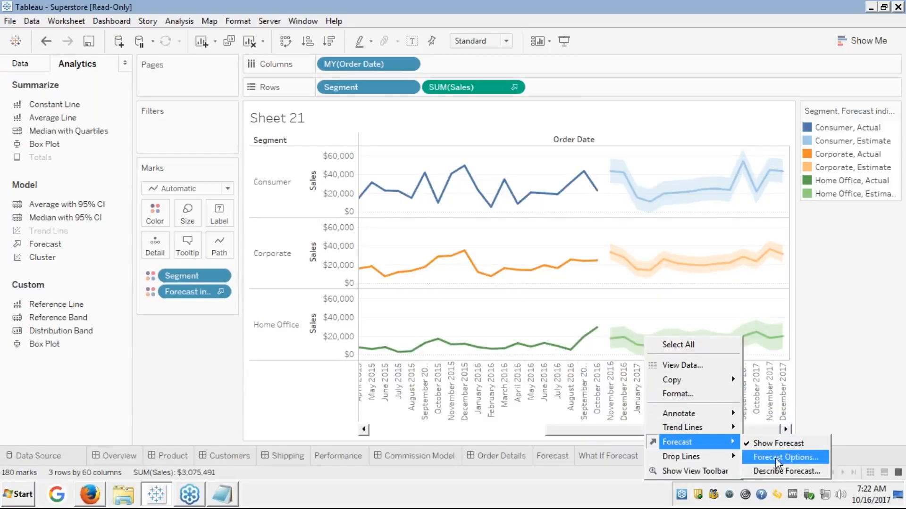
{"action": "left_click", "coordinate": [764, 455]}
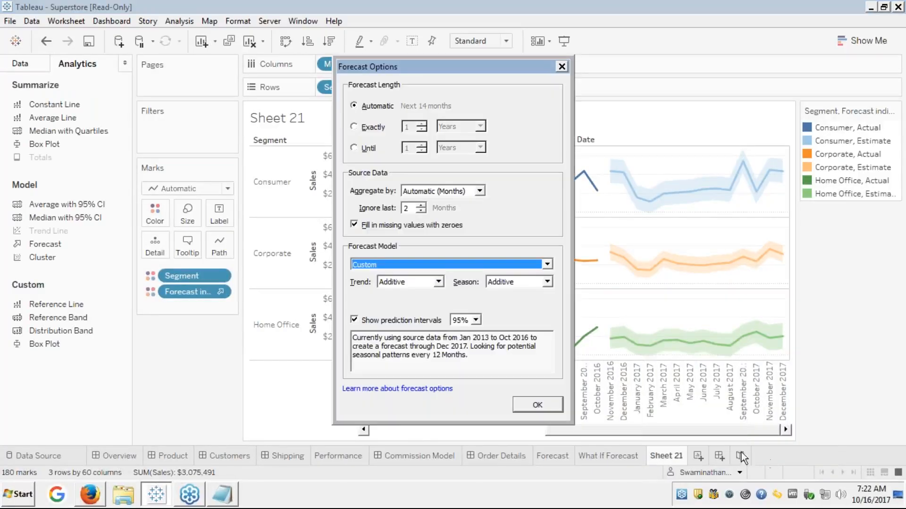
{"action": "left_click", "coordinate": [443, 261]}
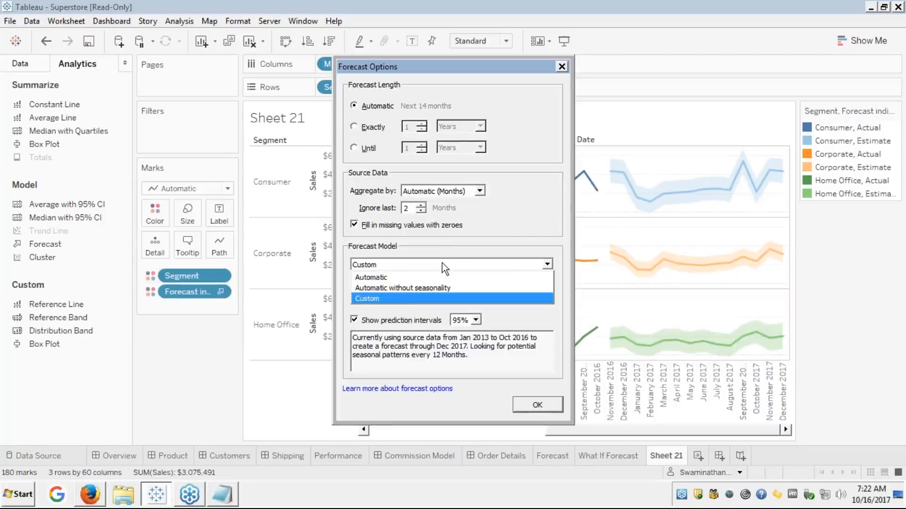
{"action": "left_click", "coordinate": [383, 277]}
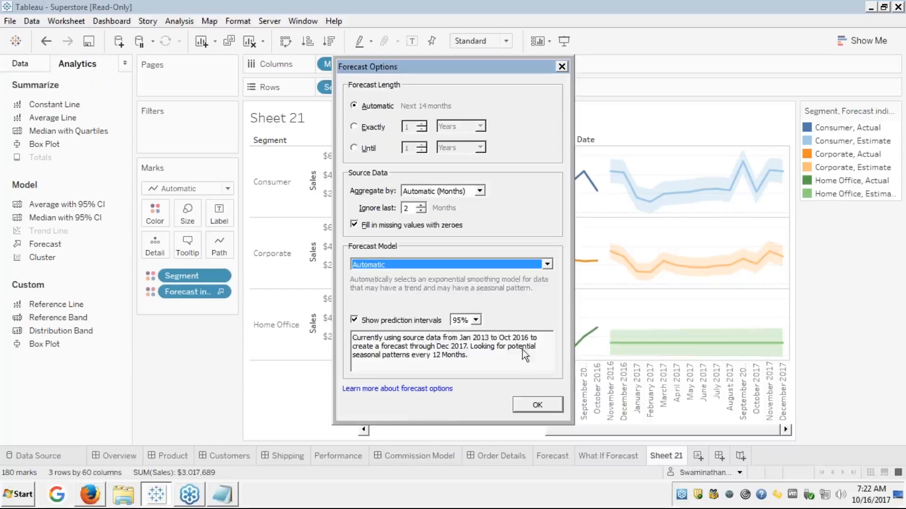
{"action": "left_click", "coordinate": [531, 405]}
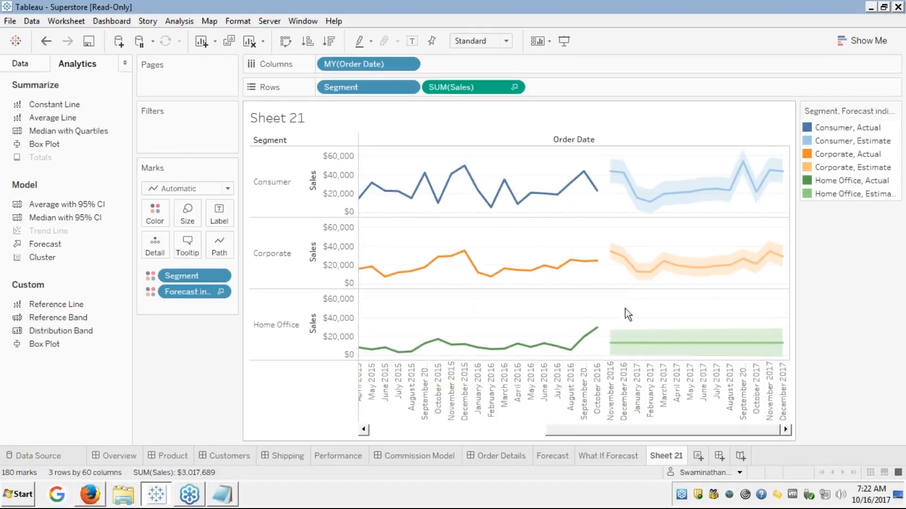
Switch to Notepad and enter 100 70 under the Training heading and 30 under the Validation heading.
{"action": "mouse_move", "coordinate": [612, 345]}
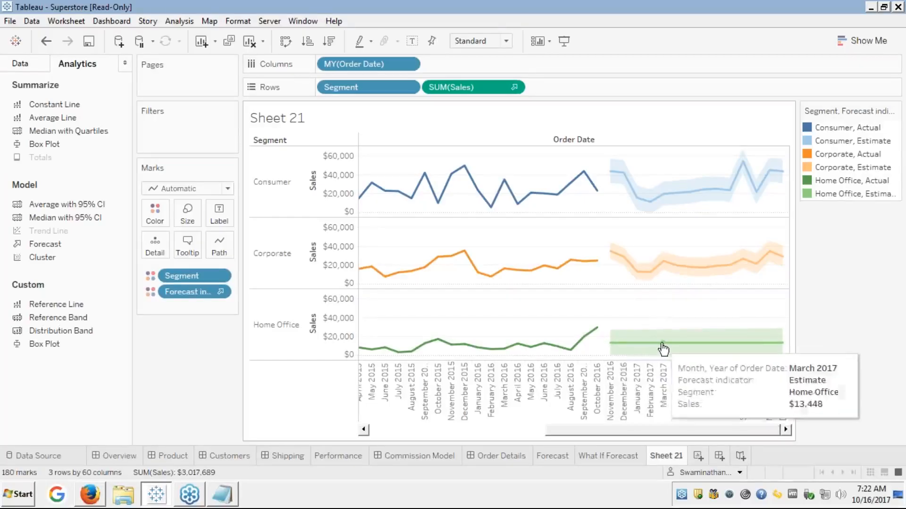
{"action": "mouse_move", "coordinate": [489, 358]}
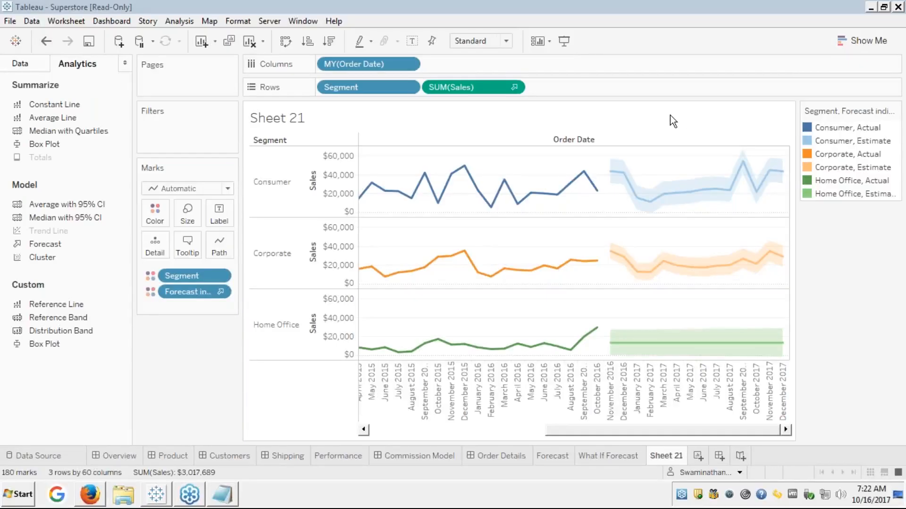
{"action": "left_click", "coordinate": [224, 496]}
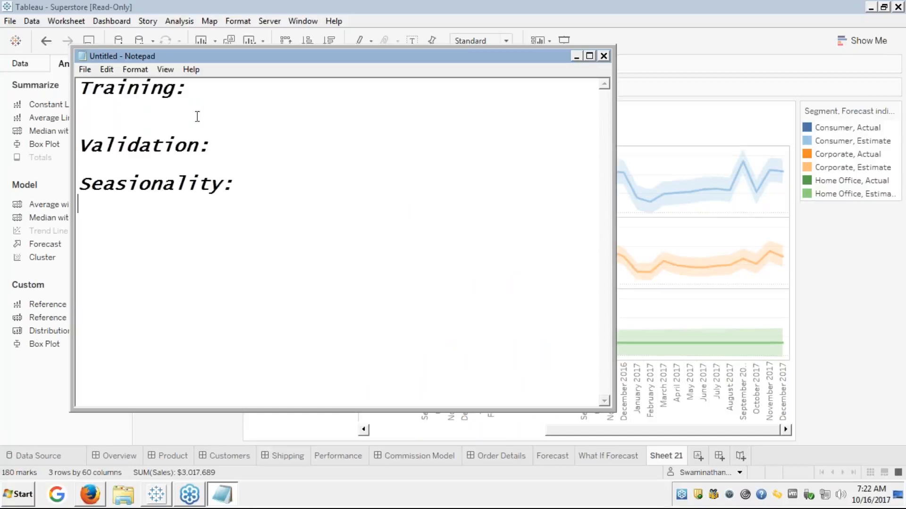
{"action": "left_click", "coordinate": [194, 104]}
{"action": "type", "text": "100"}
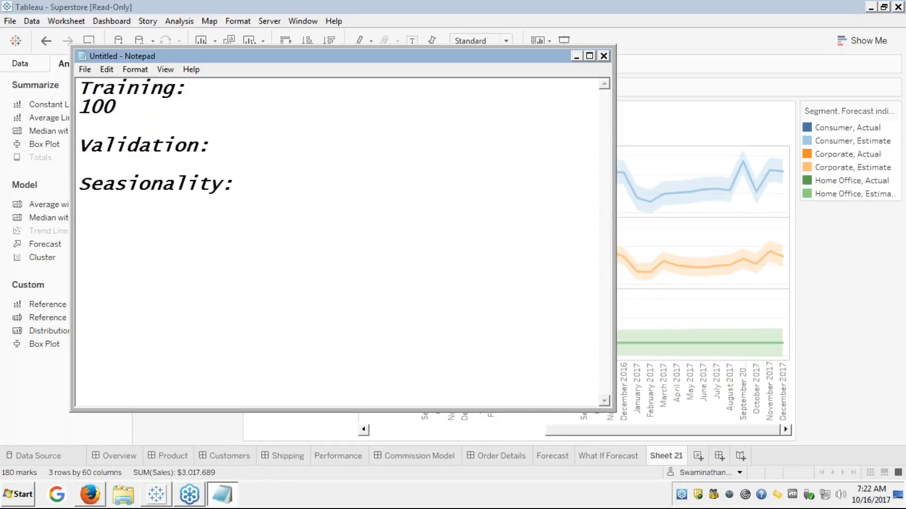
{"action": "type", "text": " 70"}
{"action": "left_click", "coordinate": [240, 144]}
{"action": "key", "text": "Return"}
{"action": "type", "text": "30"}
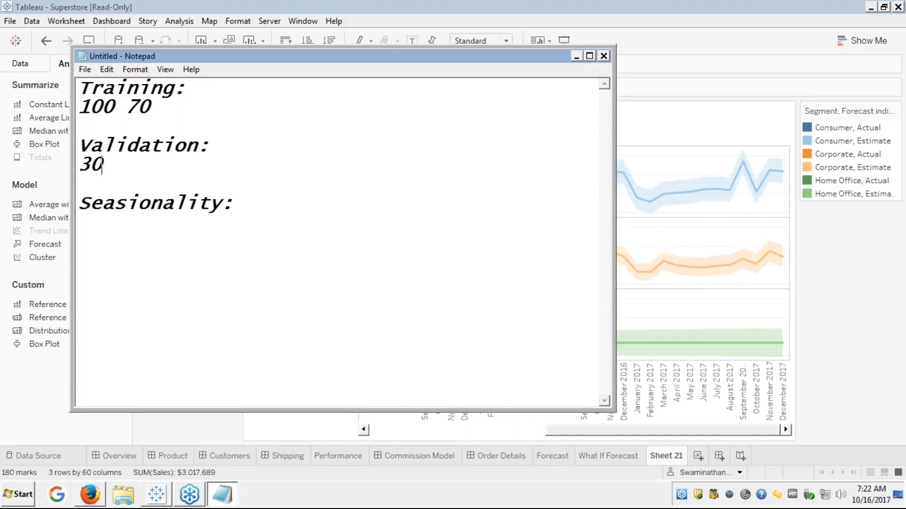
Return to Tableau, highlight the Consumer actual and Consumer estimate series in turn, clear the highlight and compare October with November 2016.
{"action": "key", "text": "alt+Tab"}
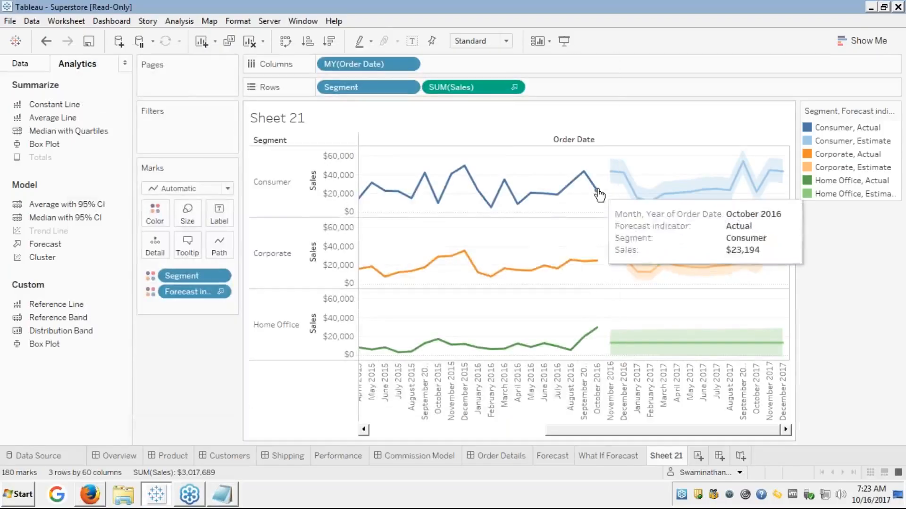
{"action": "left_click", "coordinate": [825, 131]}
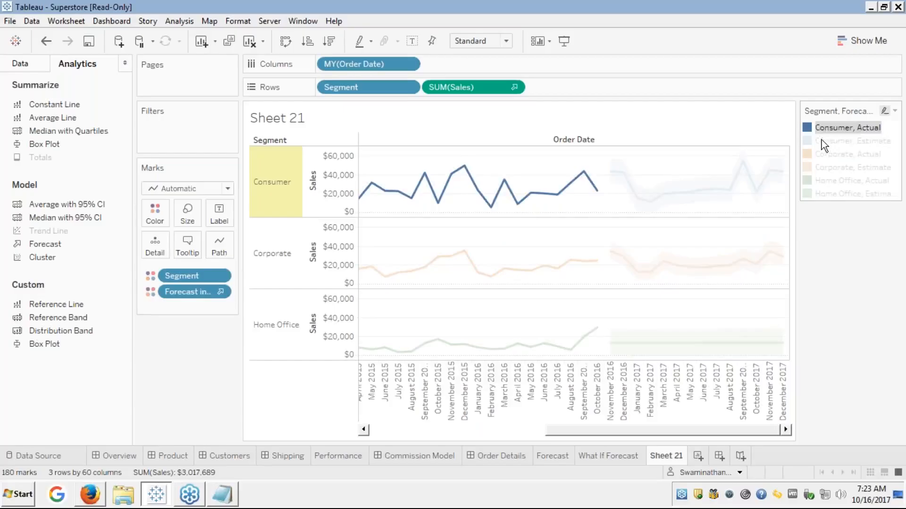
{"action": "left_click", "coordinate": [822, 140]}
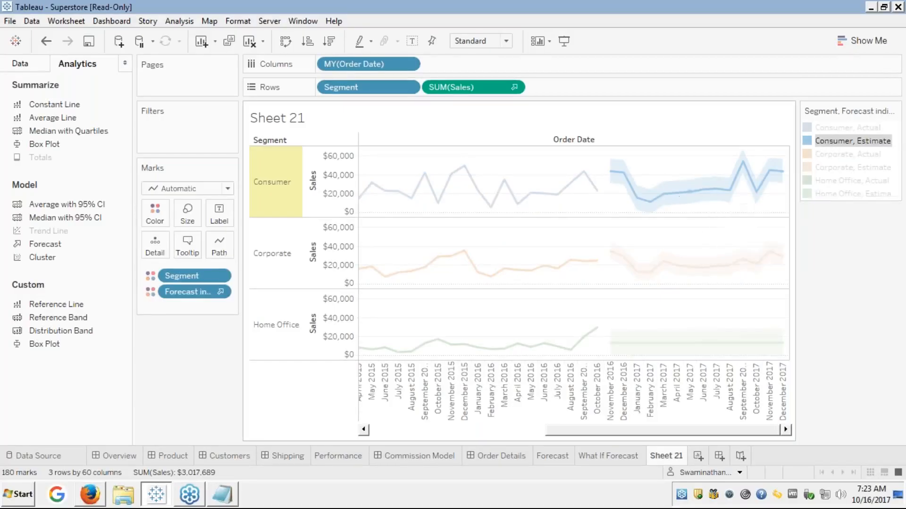
{"action": "mouse_move", "coordinate": [692, 199]}
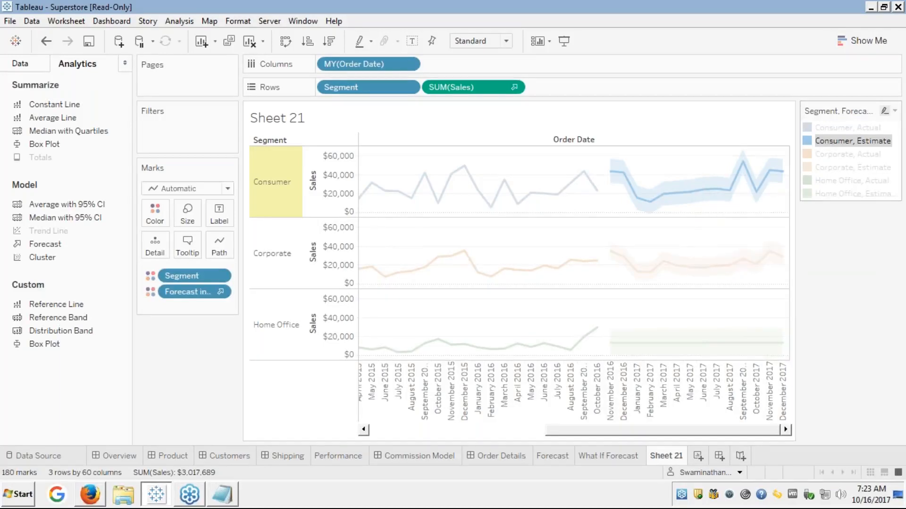
{"action": "left_click", "coordinate": [825, 142]}
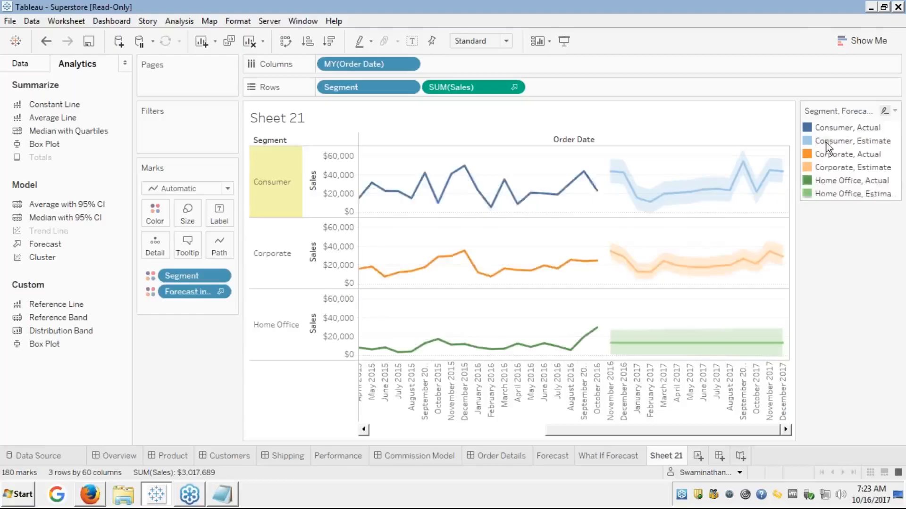
{"action": "mouse_move", "coordinate": [613, 176]}
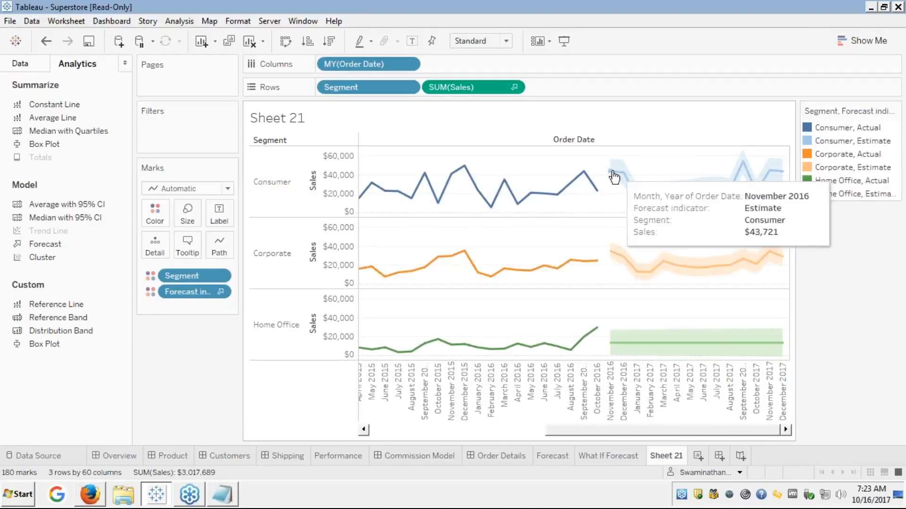
{"action": "mouse_move", "coordinate": [599, 196]}
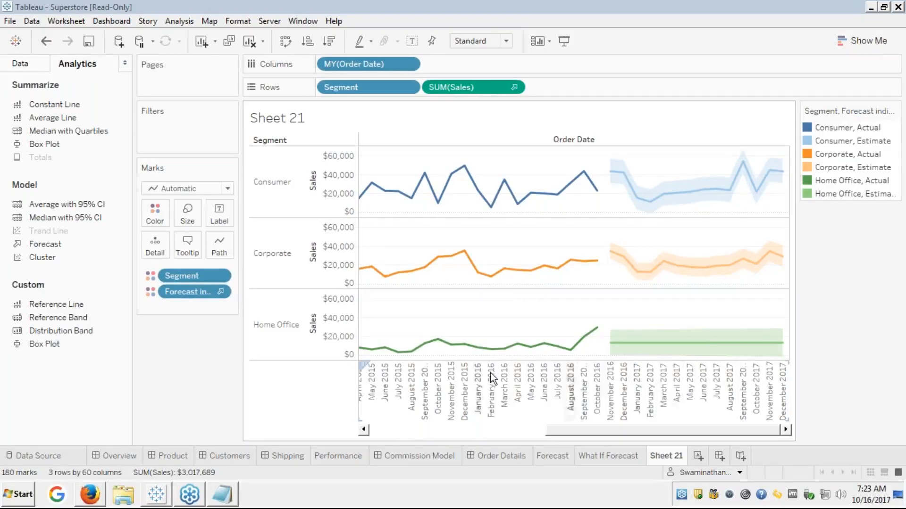
Review the actual sales history from January 2013 alongside the training and validation notes in Notepad, and return to the forecast period.
{"action": "left_click", "coordinate": [393, 435]}
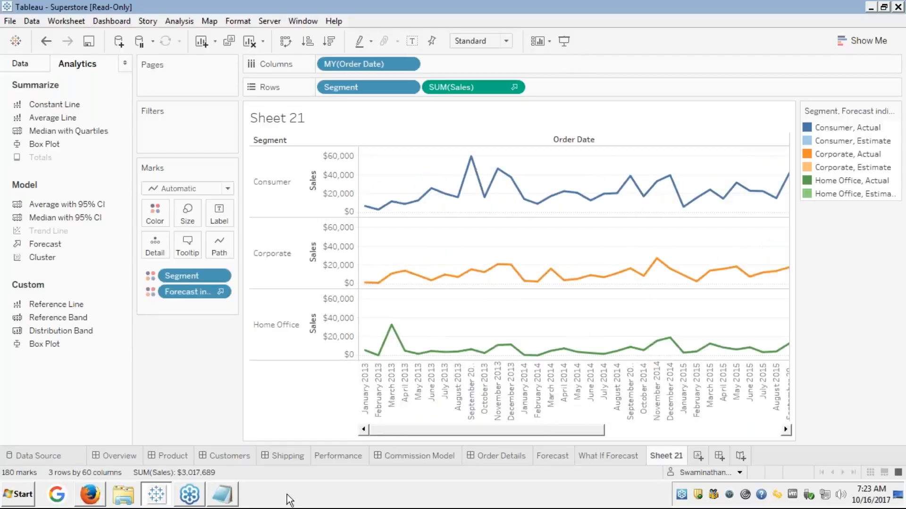
{"action": "left_click", "coordinate": [230, 496]}
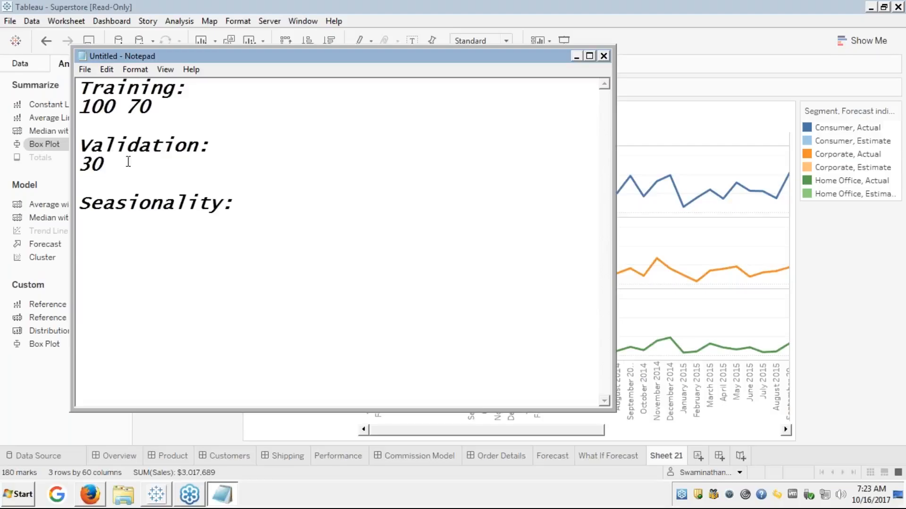
{"action": "left_click", "coordinate": [576, 59]}
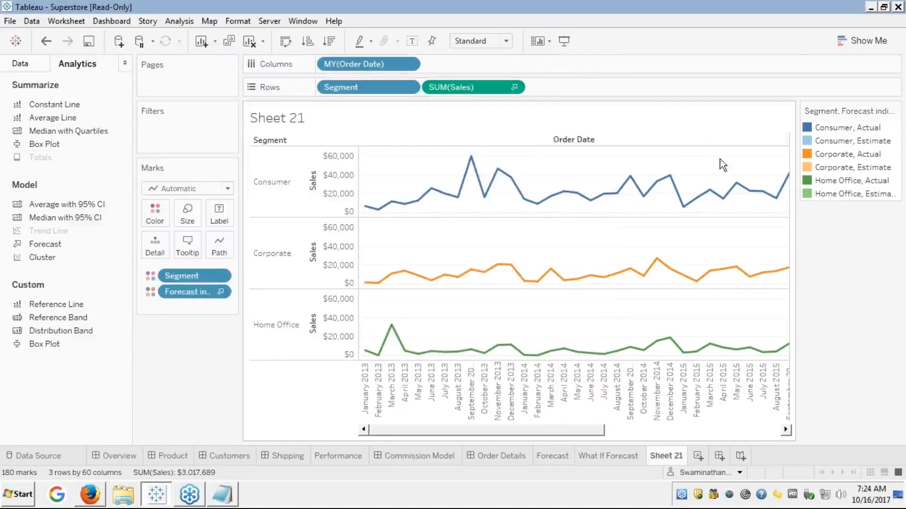
{"action": "left_click", "coordinate": [738, 430]}
Open the forecast description from the Corporate estimate, review the summary of options, seasonal effects and contributions, and close it.
{"action": "mouse_move", "coordinate": [672, 273]}
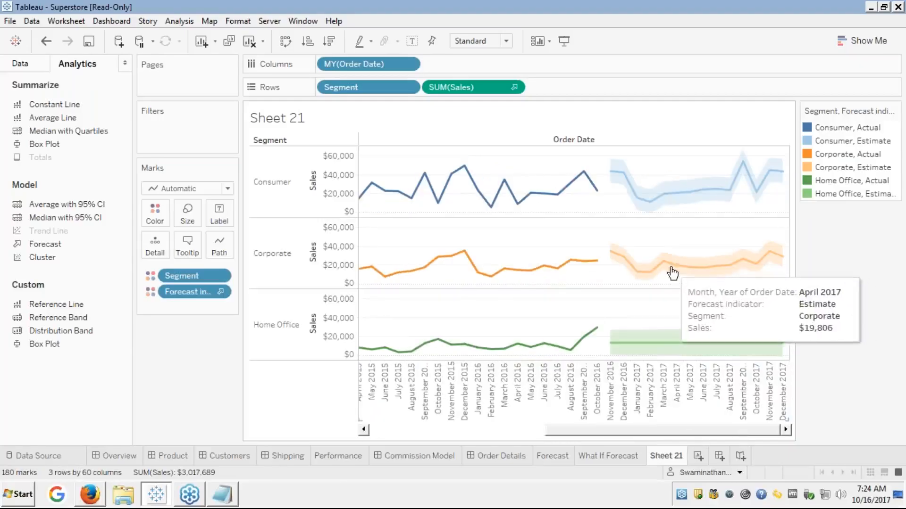
{"action": "left_click", "coordinate": [666, 274]}
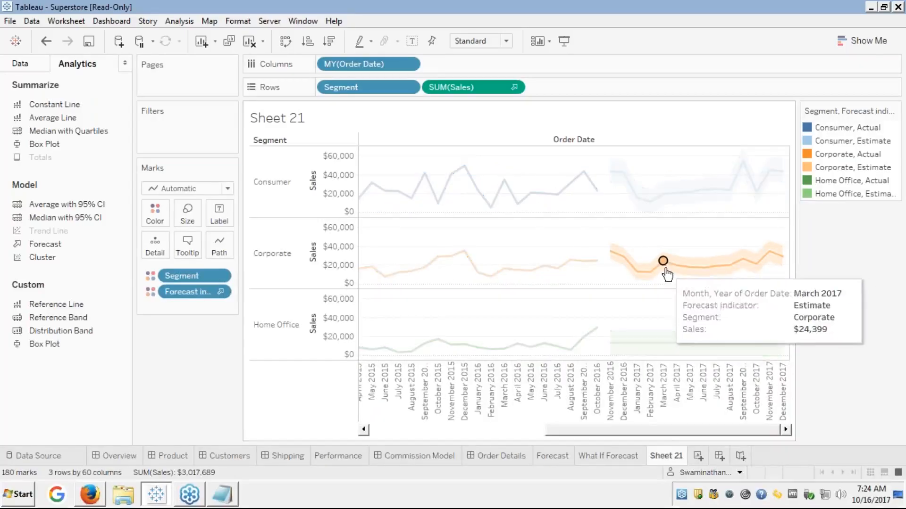
{"action": "right_click", "coordinate": [666, 273]}
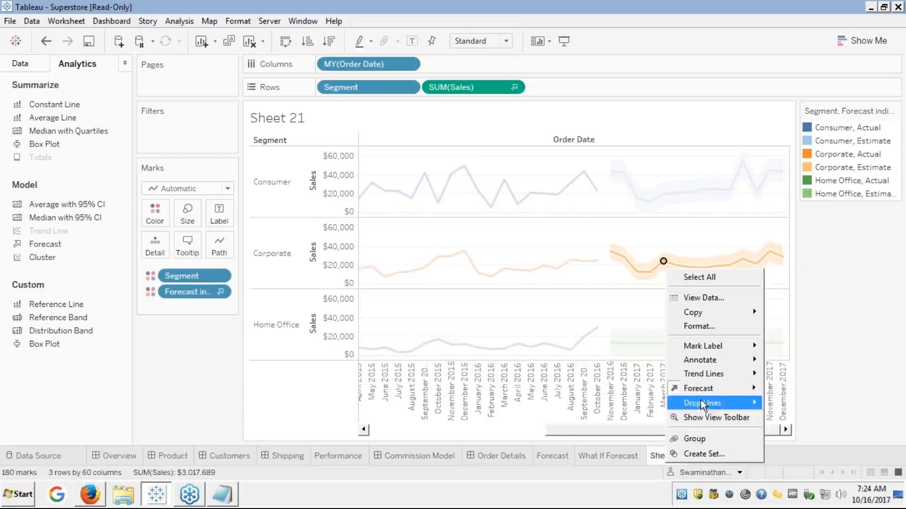
{"action": "mouse_move", "coordinate": [700, 392]}
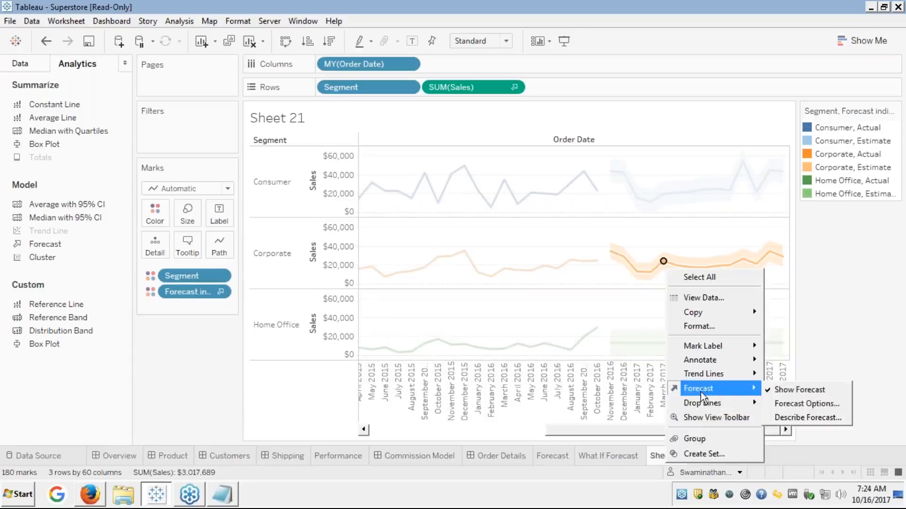
{"action": "left_click", "coordinate": [797, 417]}
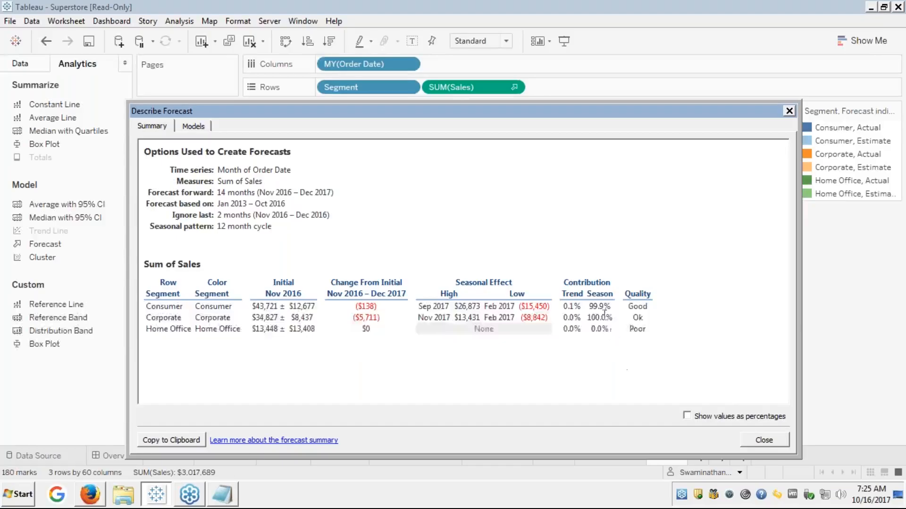
{"action": "left_click", "coordinate": [764, 440]}
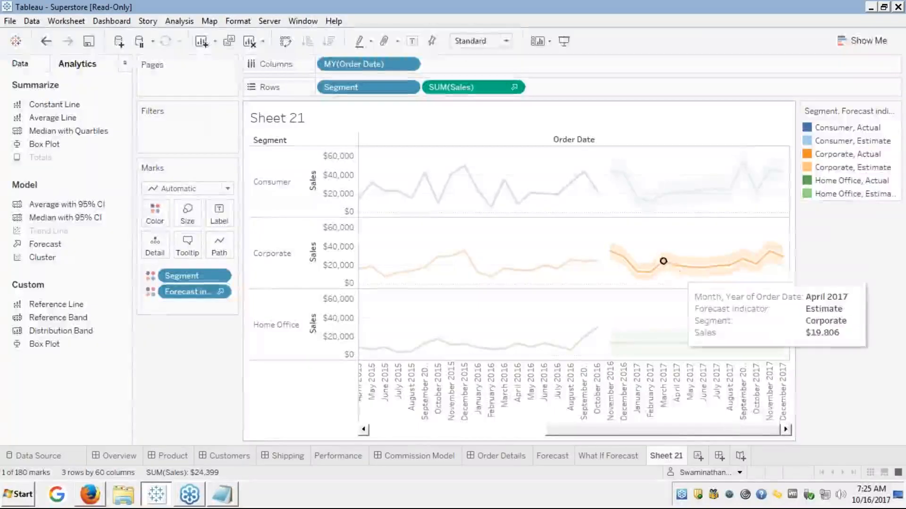
Reopen the Forecast Options, look at the available prediction interval levels, keep 95% and confirm, and clear the mark selection.
{"action": "right_click", "coordinate": [679, 269]}
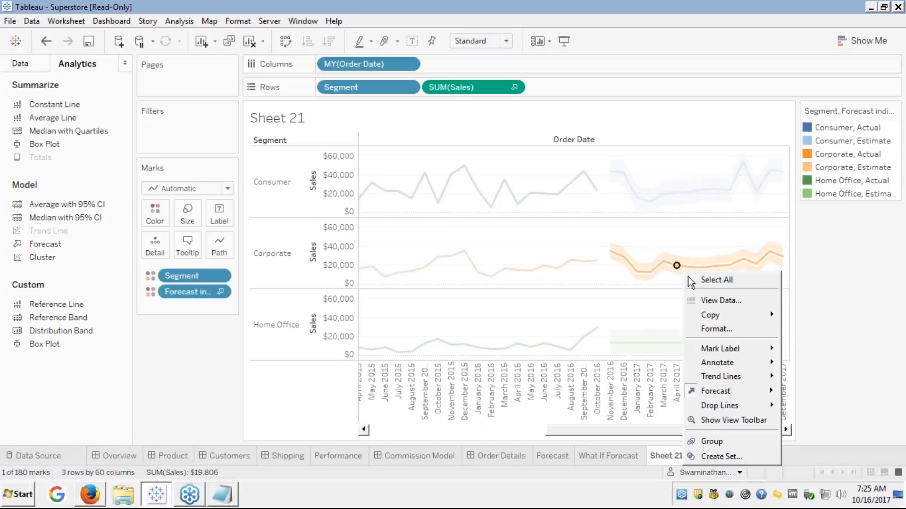
{"action": "mouse_move", "coordinate": [716, 395]}
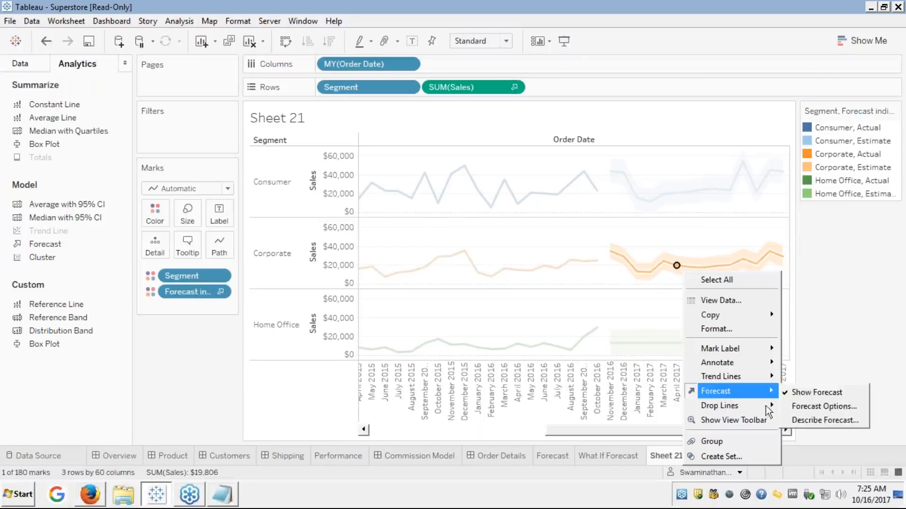
{"action": "left_click", "coordinate": [805, 409]}
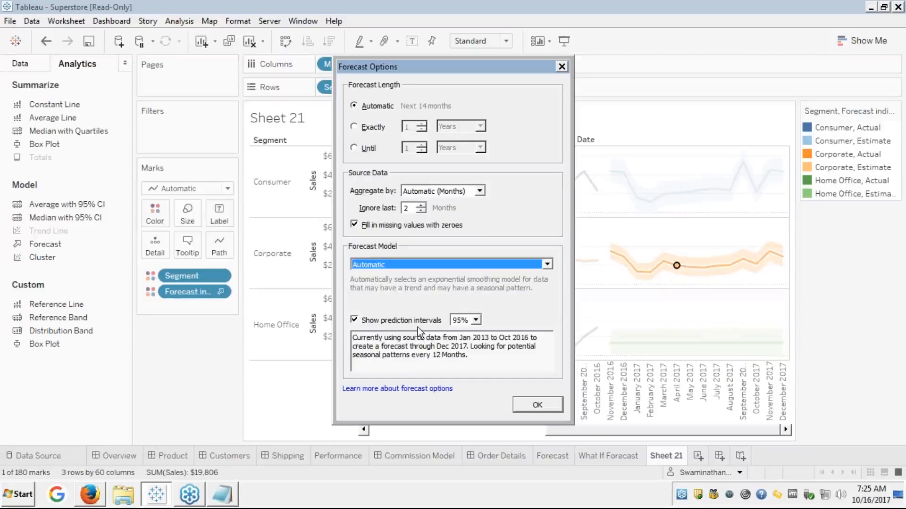
{"action": "left_click", "coordinate": [476, 322]}
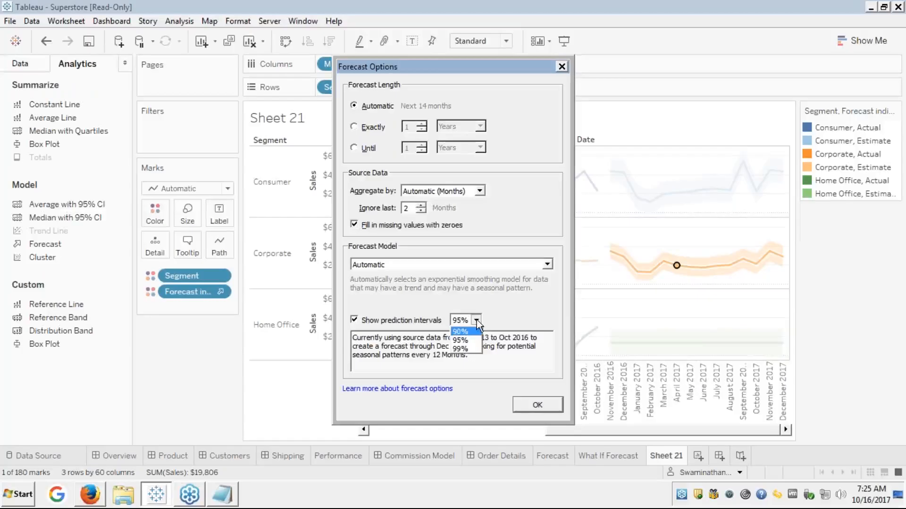
{"action": "left_click", "coordinate": [509, 319]}
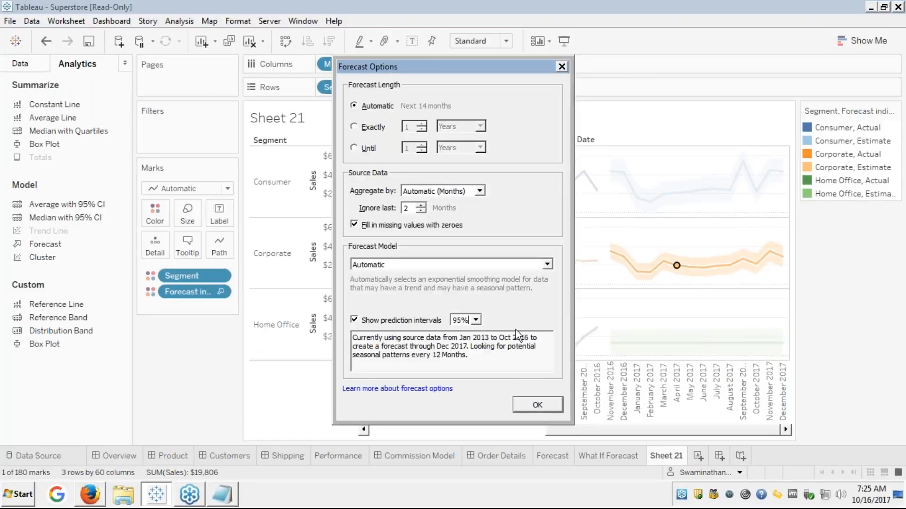
{"action": "left_click", "coordinate": [530, 405]}
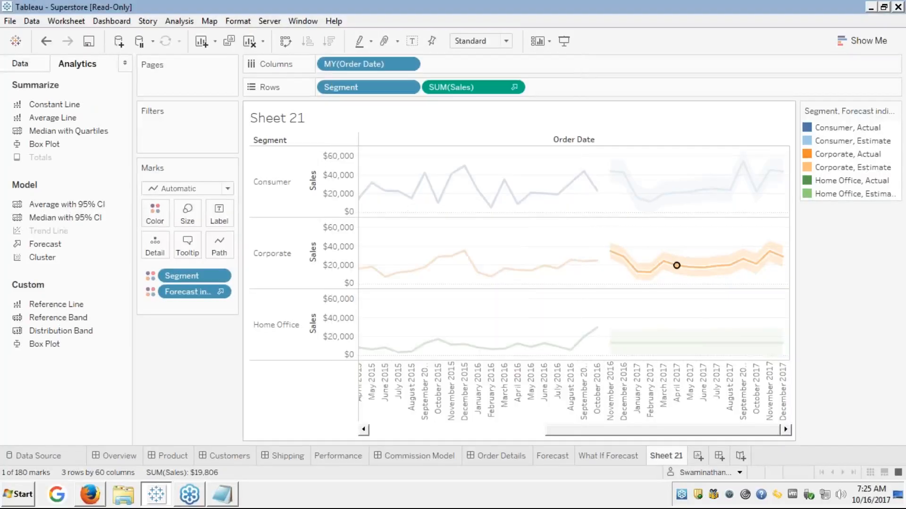
{"action": "left_click", "coordinate": [659, 293]}
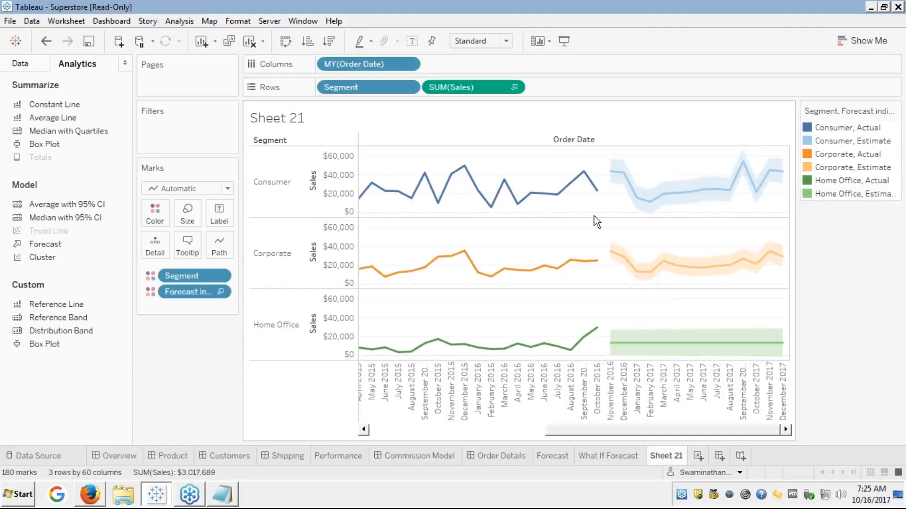
Reopen the forecast description from the Corporate estimate and examine the initial values and quality ratings of the three segments.
{"action": "right_click", "coordinate": [638, 276]}
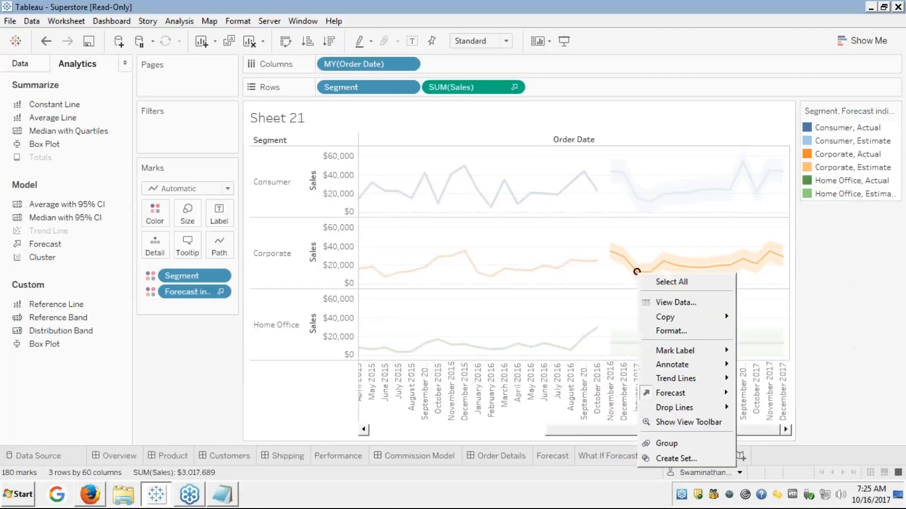
{"action": "mouse_move", "coordinate": [662, 395]}
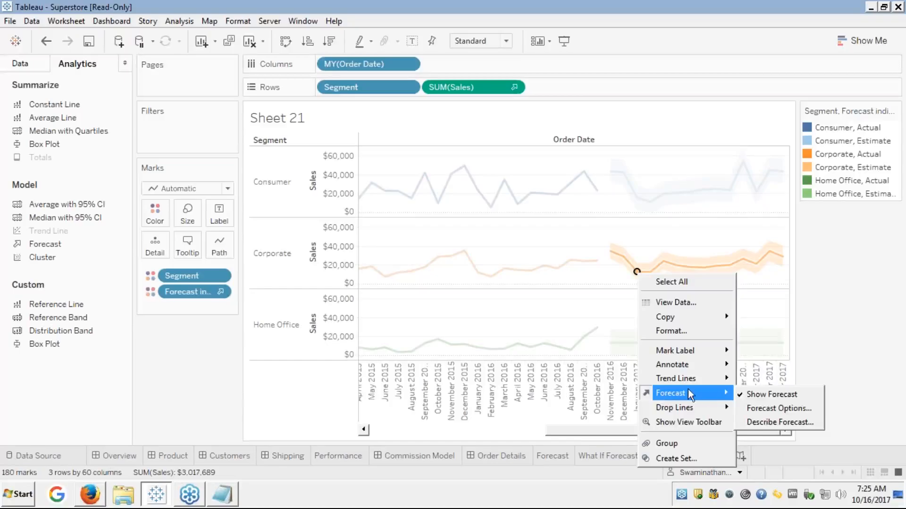
{"action": "left_click", "coordinate": [754, 421]}
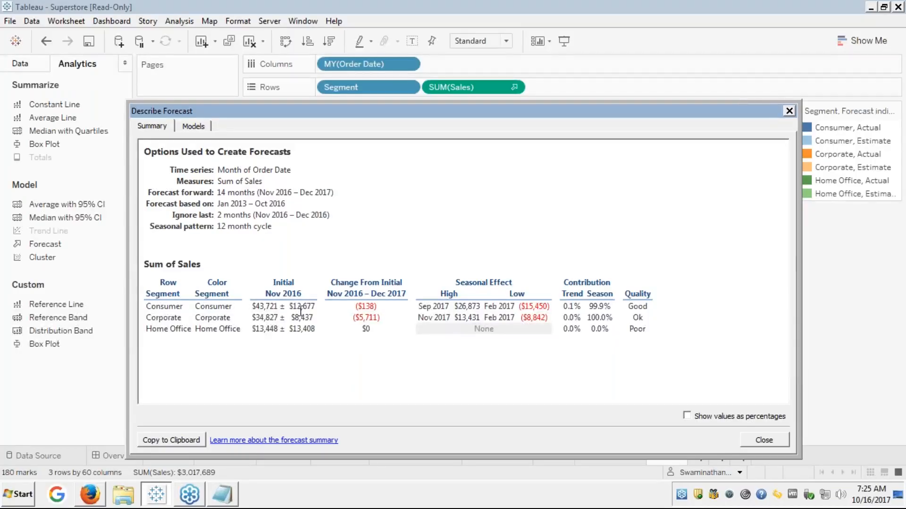
{"action": "mouse_move", "coordinate": [297, 307]}
{"action": "left_mouse_down"}
{"action": "mouse_move", "coordinate": [368, 318]}
{"action": "mouse_move", "coordinate": [291, 319]}
{"action": "left_mouse_up"}
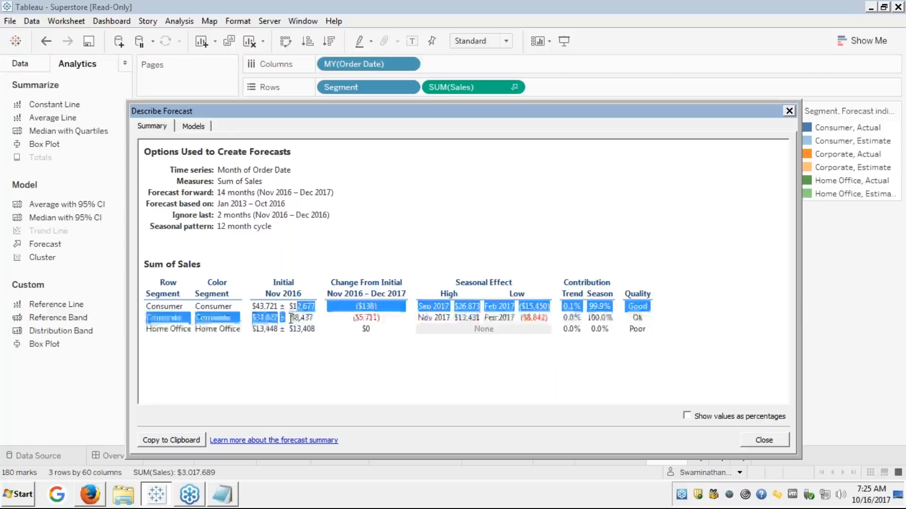
{"action": "left_click", "coordinate": [290, 318]}
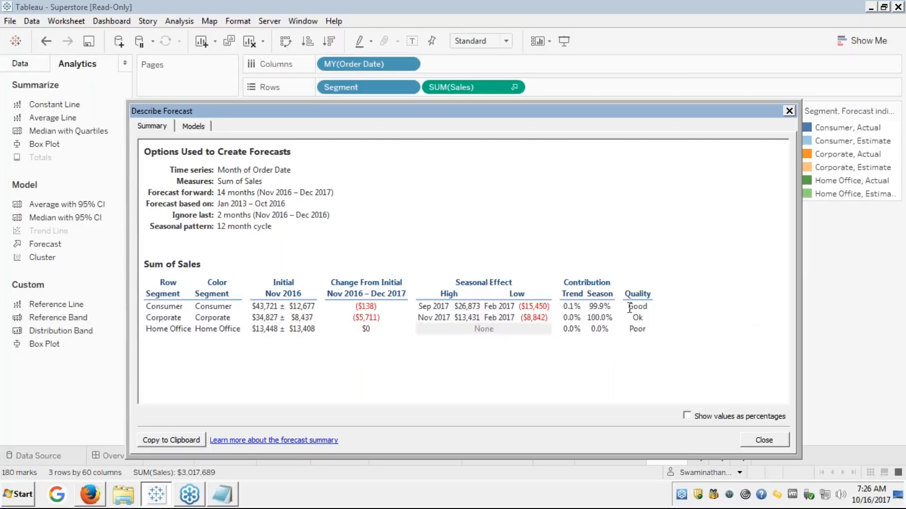
{"action": "left_click_drag", "start_coordinate": [629, 308], "coordinate": [600, 351]}
{"action": "left_click", "coordinate": [599, 351]}
{"action": "double_click", "coordinate": [639, 330]}
Review the forecast models' quality metrics and smoothing coefficients, and open the online help about the forecast models.
{"action": "left_click", "coordinate": [188, 126]}
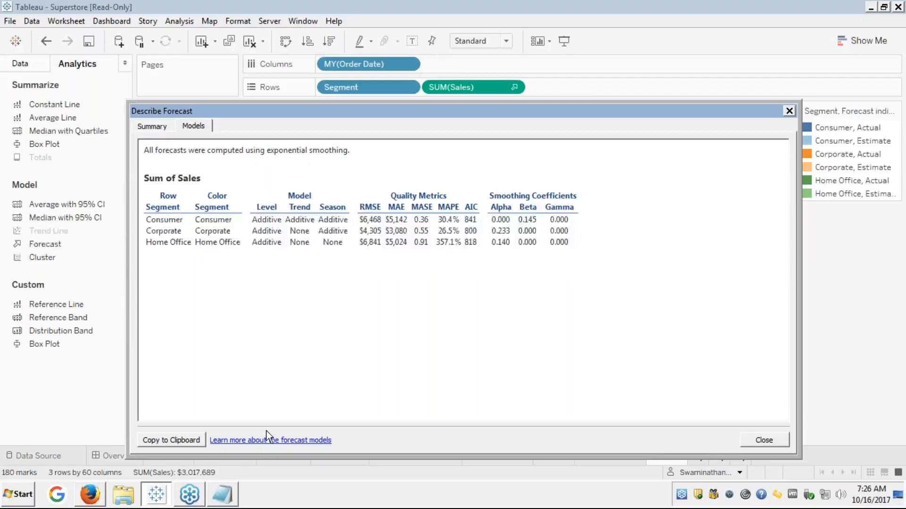
{"action": "left_click", "coordinate": [257, 441]}
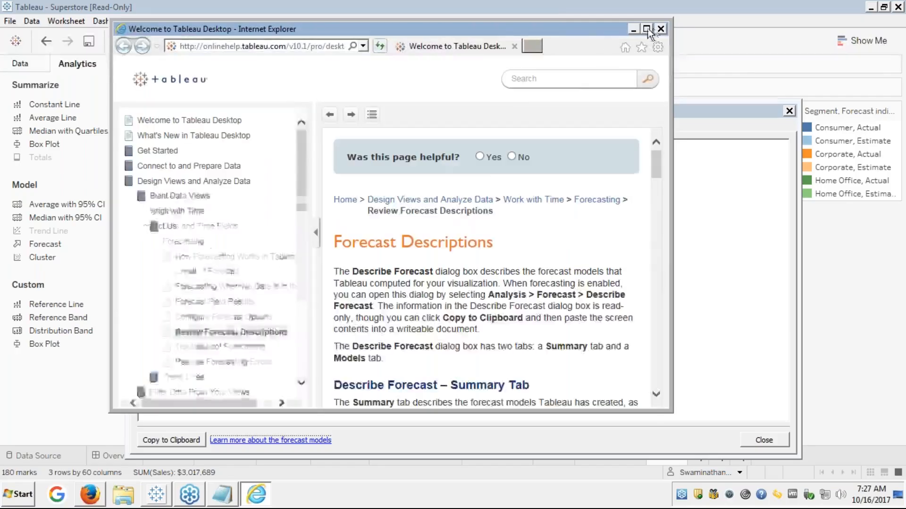
Maximize the Forecast Descriptions help page and read its introduction, return to Tableau, and close the forecast description.
{"action": "left_click", "coordinate": [646, 29]}
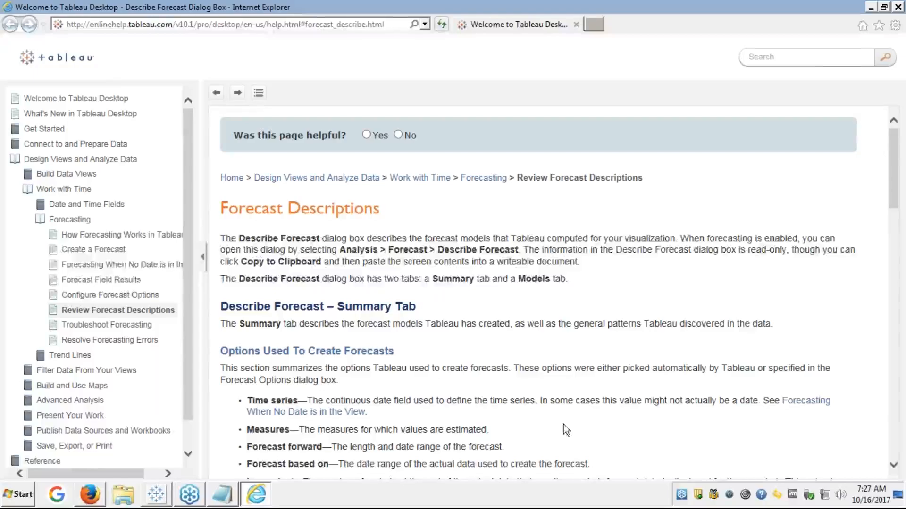
{"action": "left_click", "coordinate": [194, 24]}
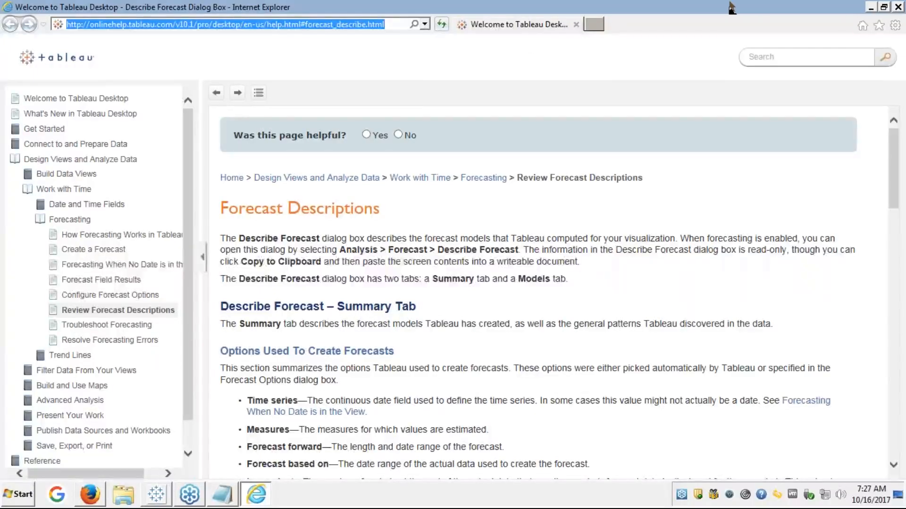
{"action": "left_click", "coordinate": [901, 33]}
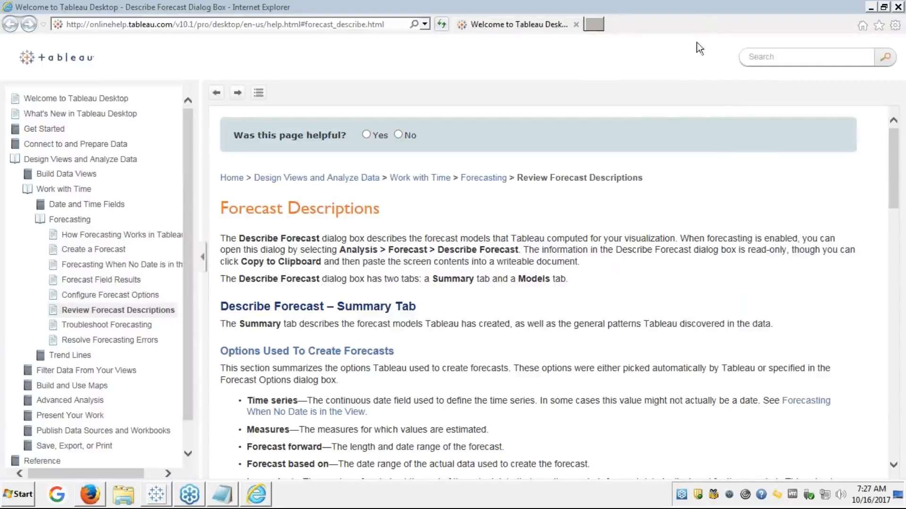
{"action": "left_click", "coordinate": [157, 495]}
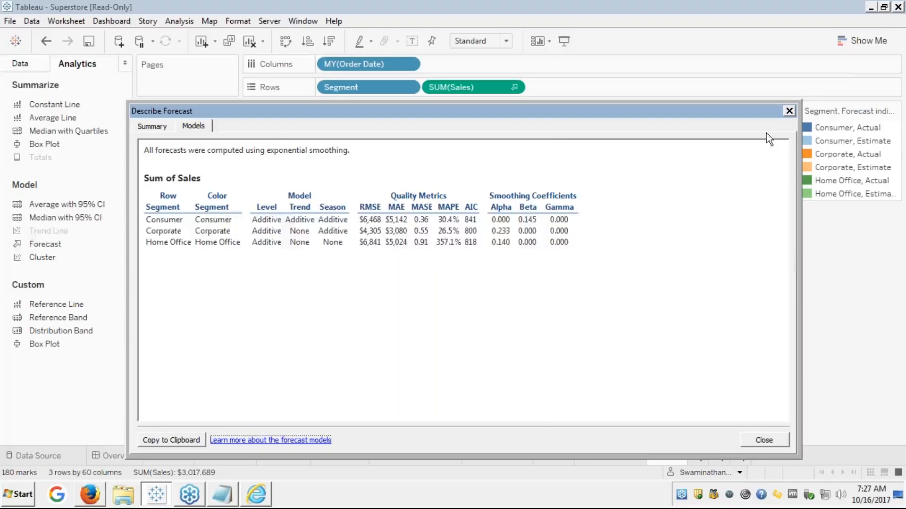
{"action": "left_click", "coordinate": [789, 111]}
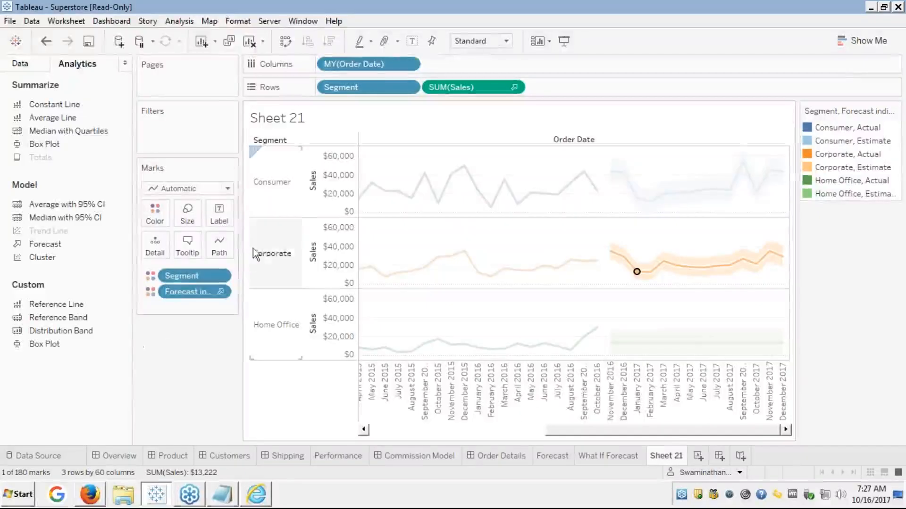
Look through the options available for the Forecast indicator field on the marks and leave them as they are.
{"action": "left_click", "coordinate": [220, 291]}
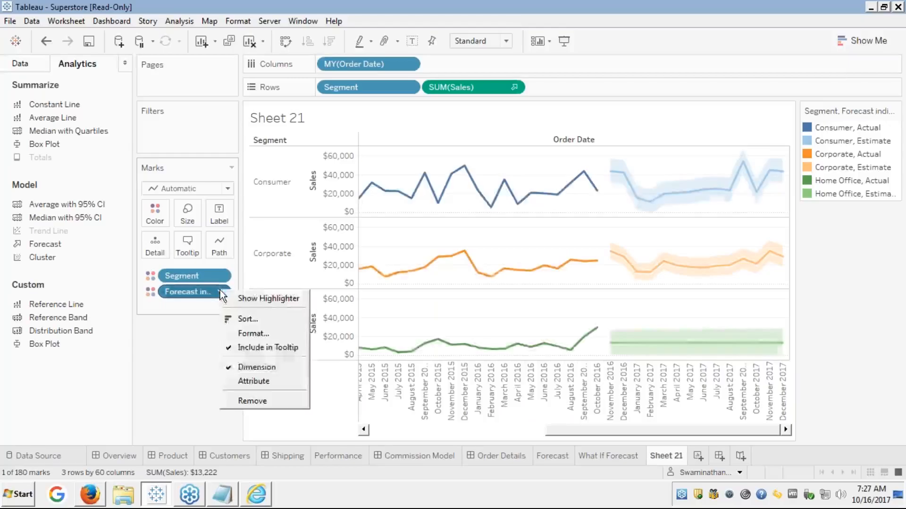
{"action": "left_click", "coordinate": [186, 322]}
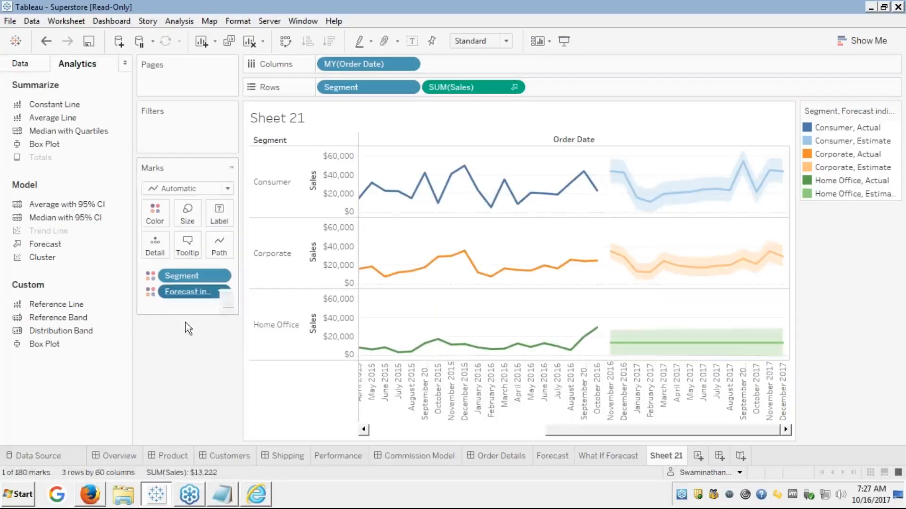
{"action": "left_click", "coordinate": [220, 293]}
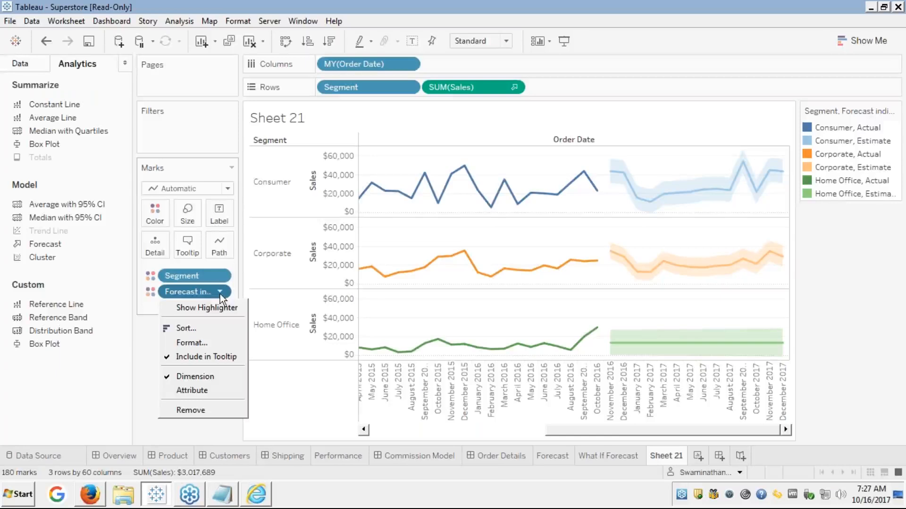
{"action": "left_click", "coordinate": [133, 366]}
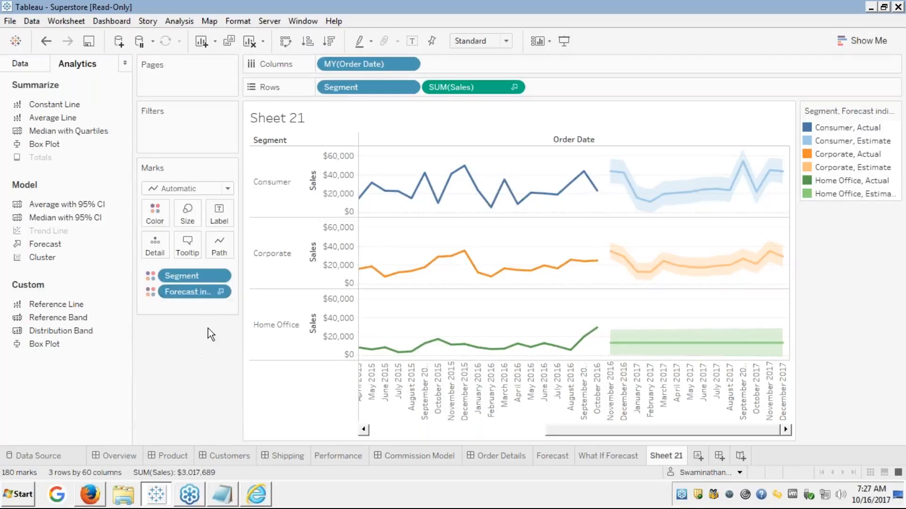
{"action": "right_click", "coordinate": [211, 293]}
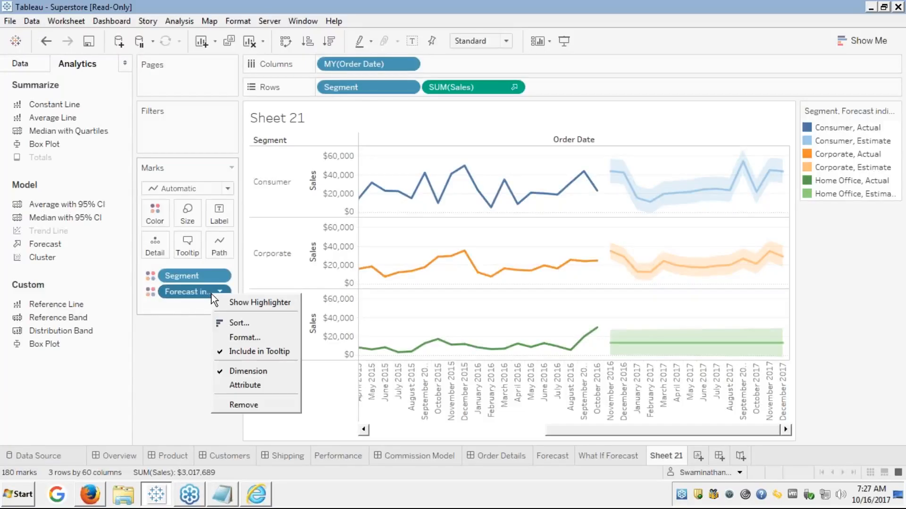
{"action": "left_click", "coordinate": [193, 396]}
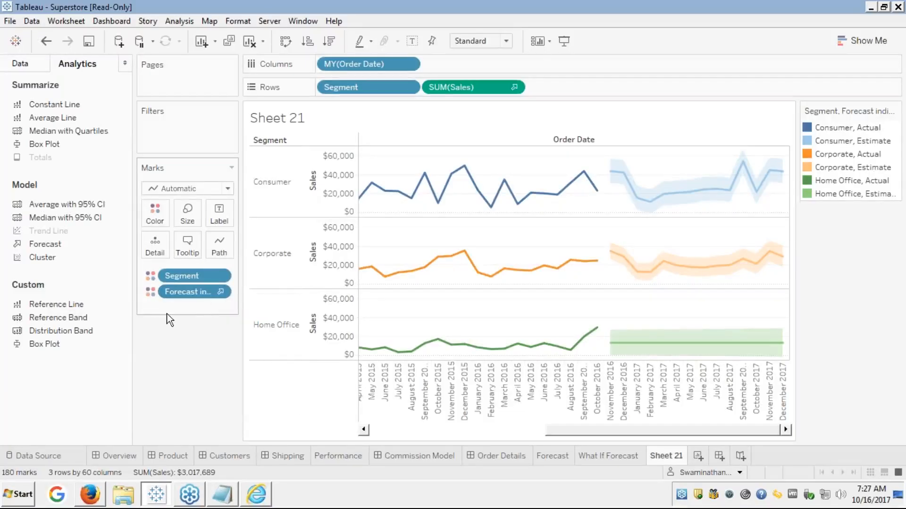
Switch to the Module 4 presentation in Firefox, show it full screen, and go through the forecasting slides up to Source Data on slide 28.
{"action": "left_click", "coordinate": [93, 496]}
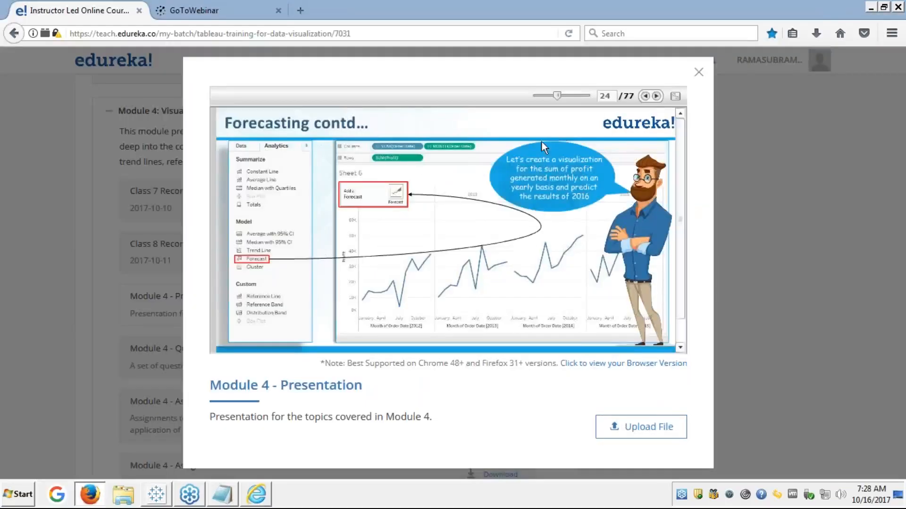
{"action": "left_click", "coordinate": [676, 97]}
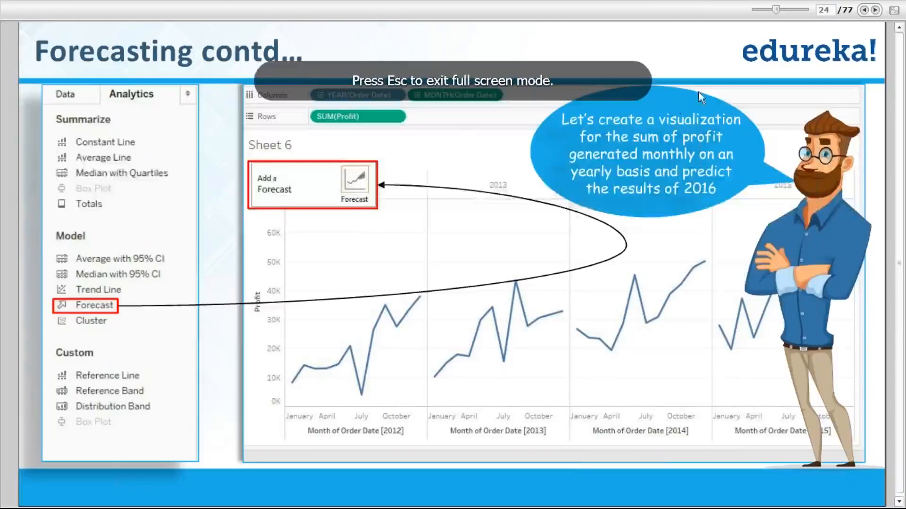
{"action": "left_click", "coordinate": [875, 10]}
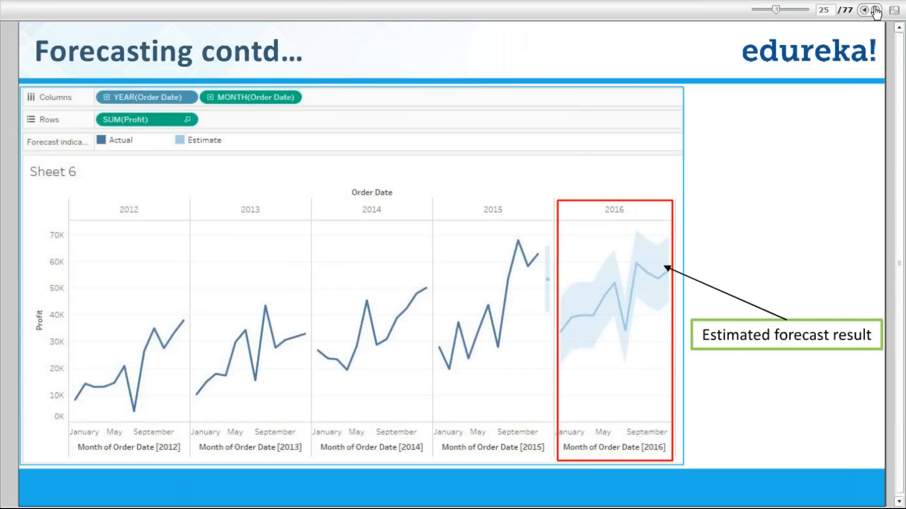
{"action": "left_click", "coordinate": [875, 11]}
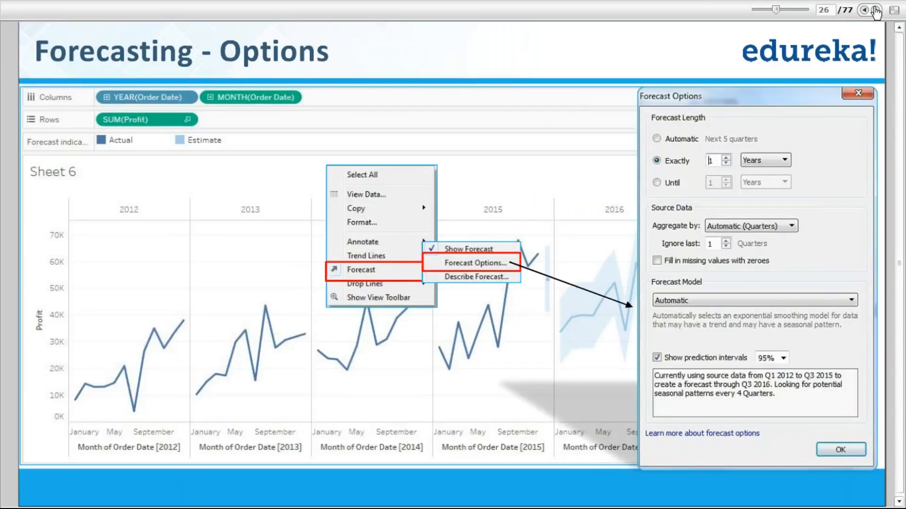
{"action": "left_click", "coordinate": [875, 10]}
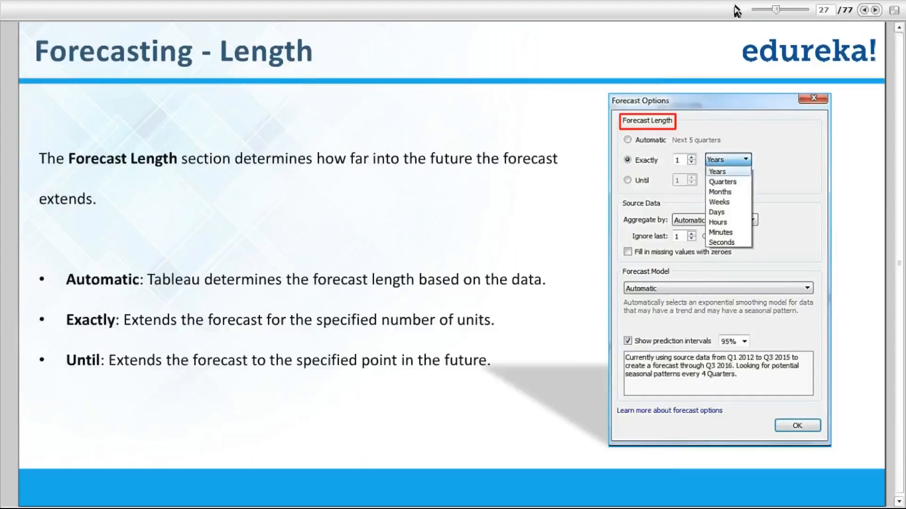
{"action": "left_click", "coordinate": [874, 10]}
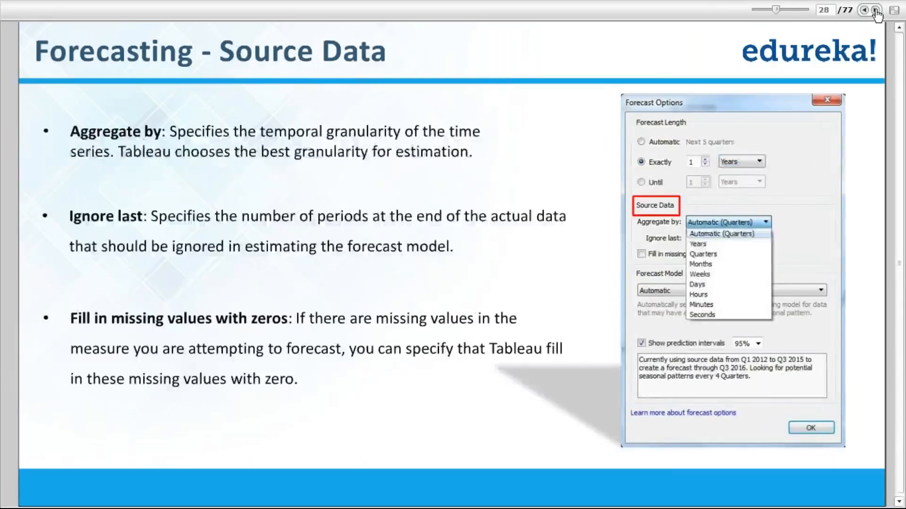
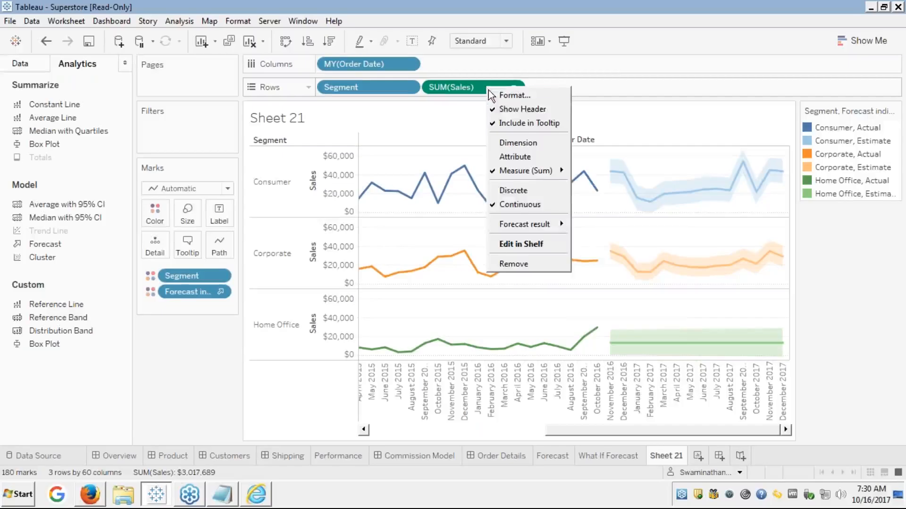
Try Upper Prediction Interval as the forecast result of Sales on the rows, inspect the Consumer estimates, and undo the change.
{"action": "mouse_move", "coordinate": [514, 221]}
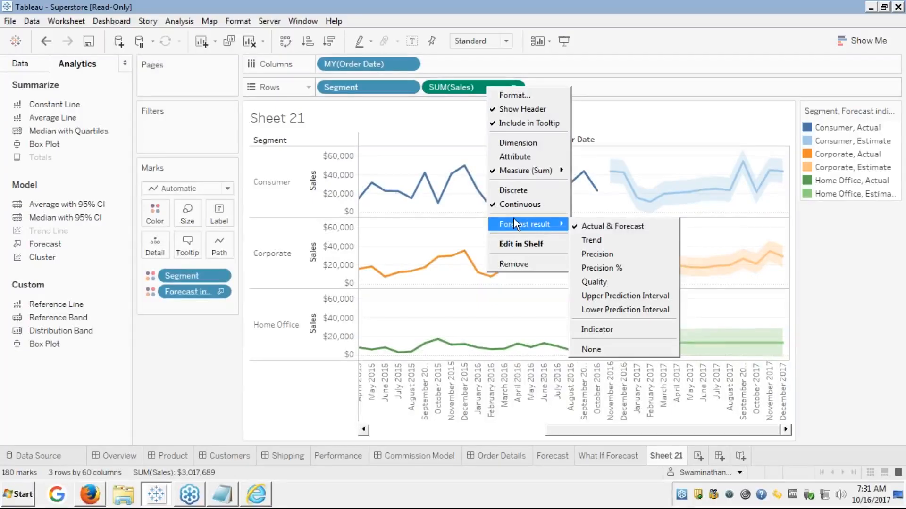
{"action": "left_click", "coordinate": [607, 300]}
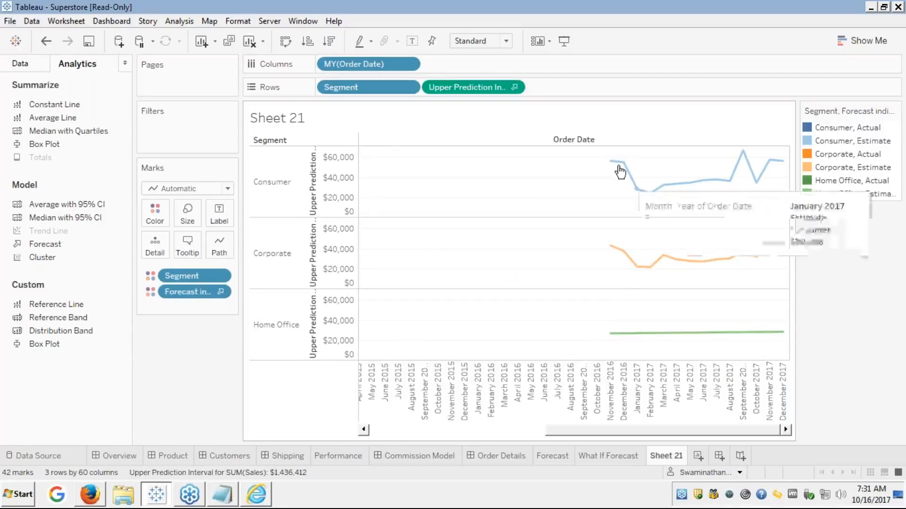
{"action": "mouse_move", "coordinate": [612, 161]}
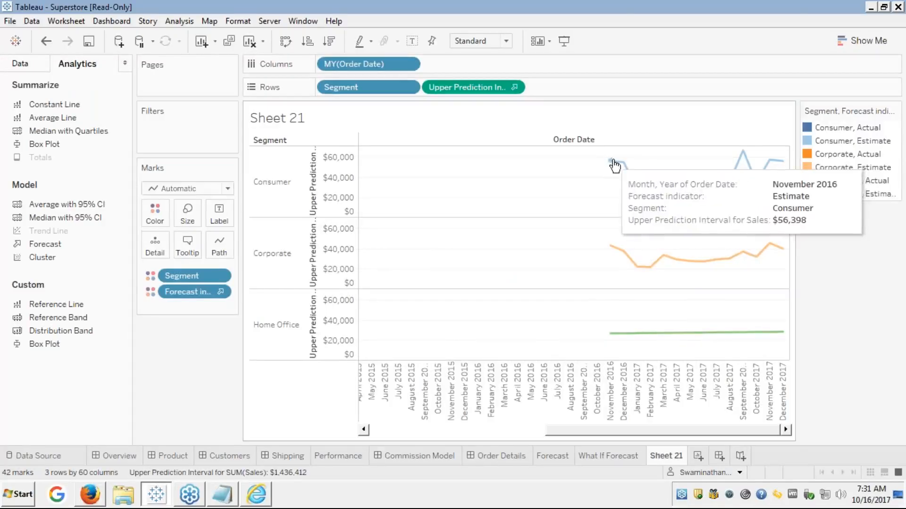
{"action": "mouse_move", "coordinate": [623, 176]}
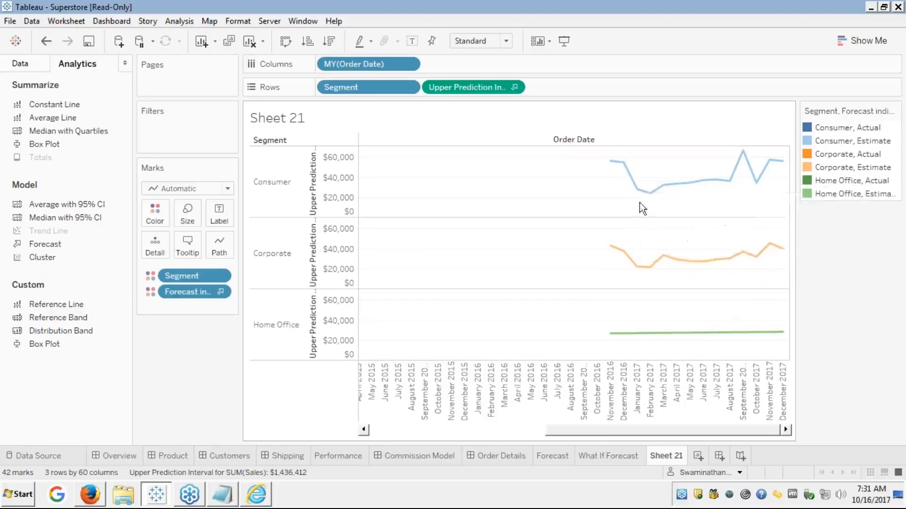
{"action": "mouse_move", "coordinate": [699, 187]}
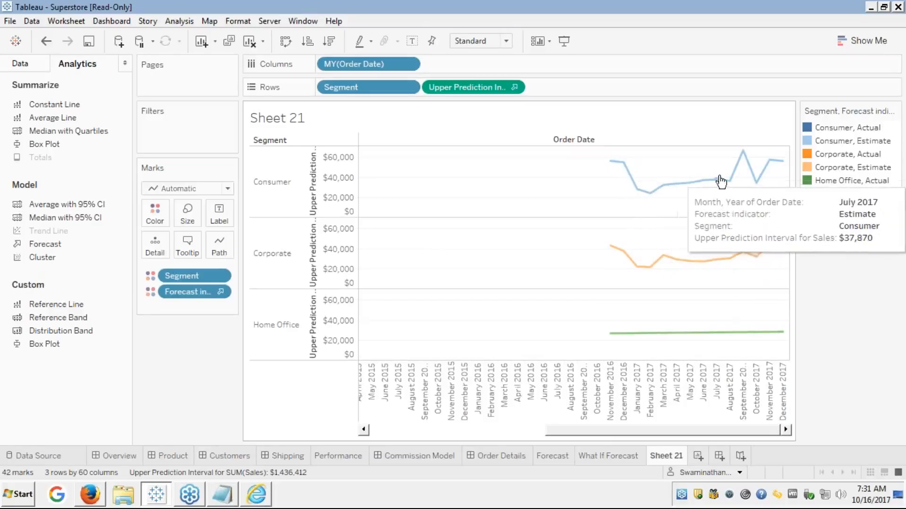
{"action": "mouse_move", "coordinate": [774, 164]}
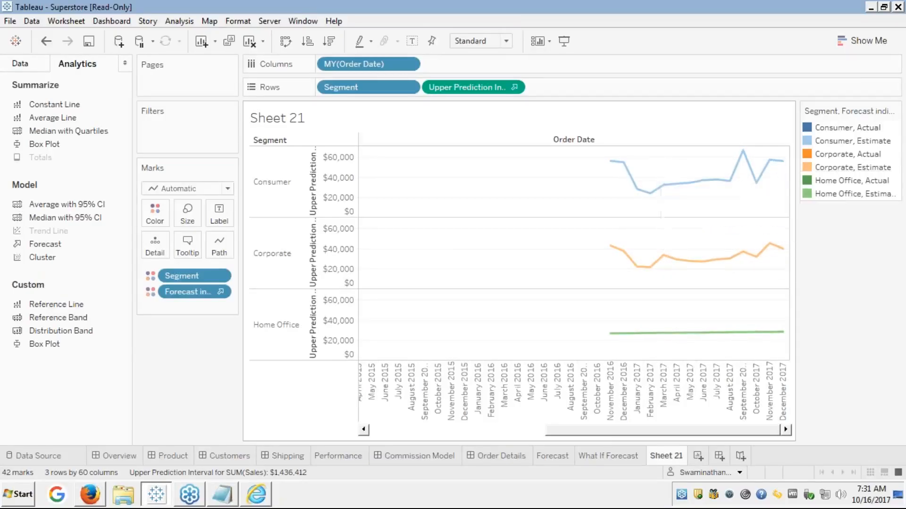
{"action": "key", "text": "ctrl+z"}
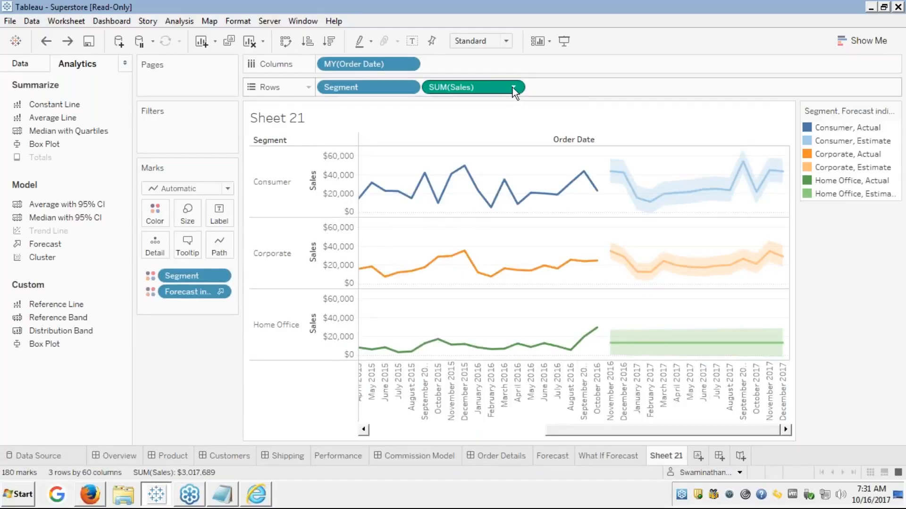
Add a copy of SUM(Sales) to the tooltip with Precision as its forecast result, and inspect the Corporate estimate for November 2016.
{"action": "right_click", "coordinate": [497, 83]}
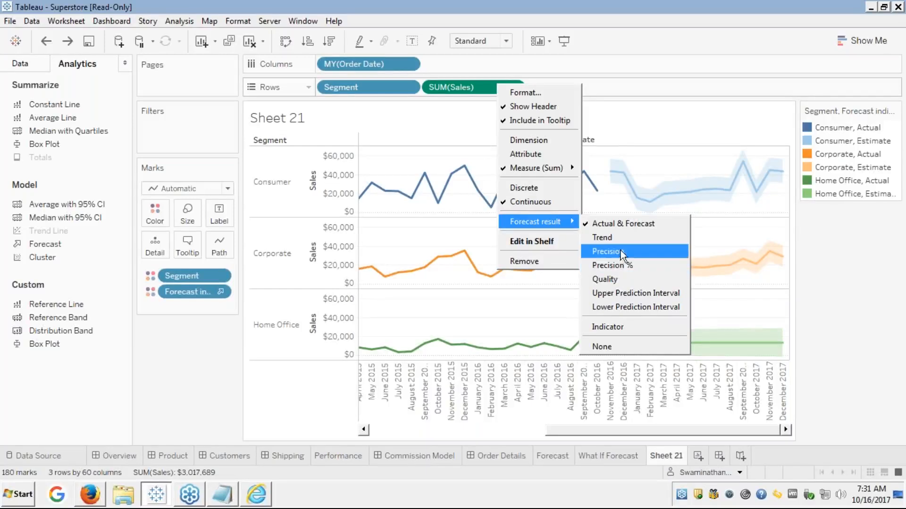
{"action": "left_click", "coordinate": [625, 109]}
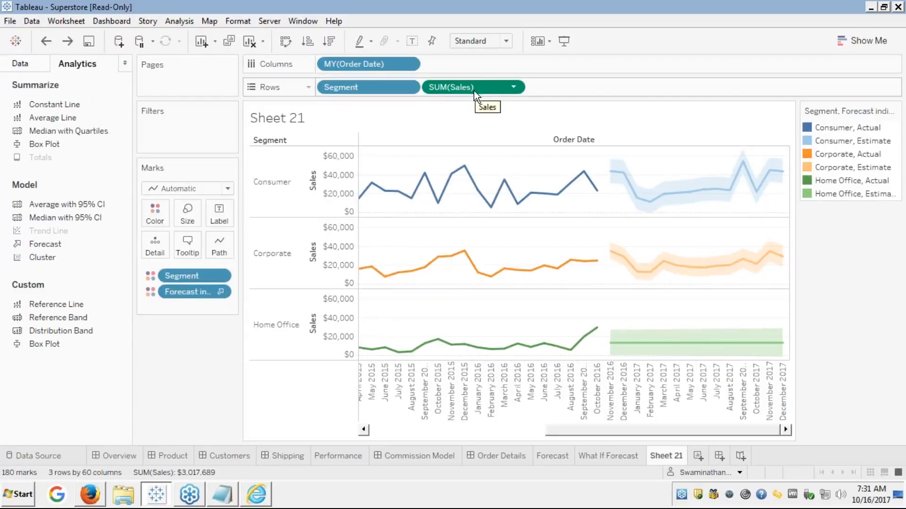
{"action": "left_click_drag", "start_coordinate": [474, 91], "coordinate": [187, 244]}
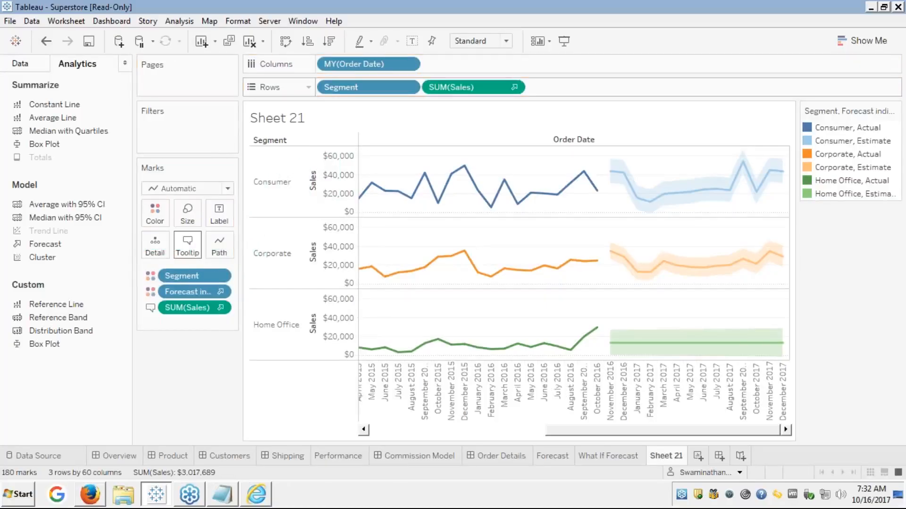
{"action": "right_click", "coordinate": [203, 308]}
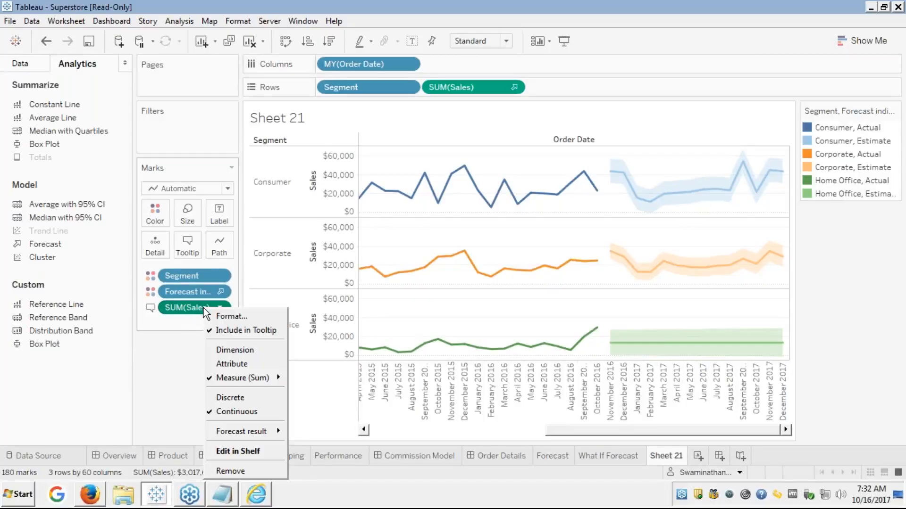
{"action": "mouse_move", "coordinate": [229, 428]}
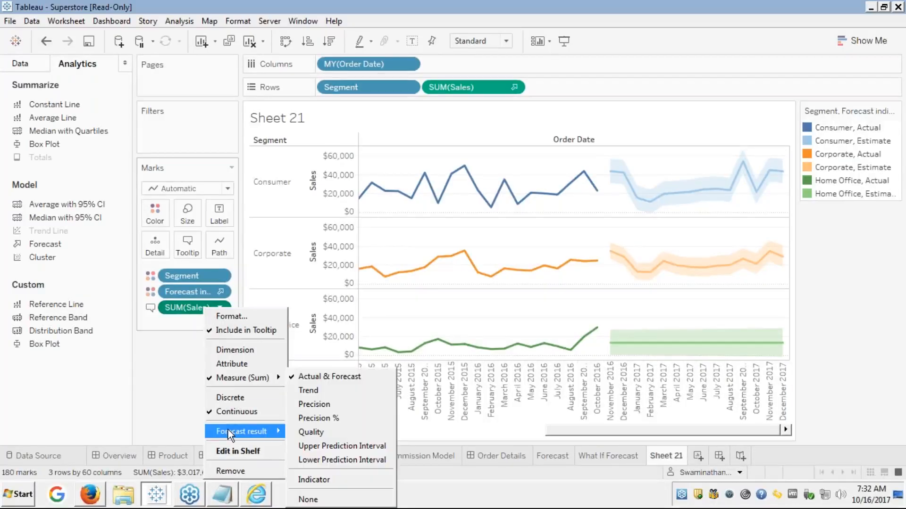
{"action": "left_click", "coordinate": [318, 403]}
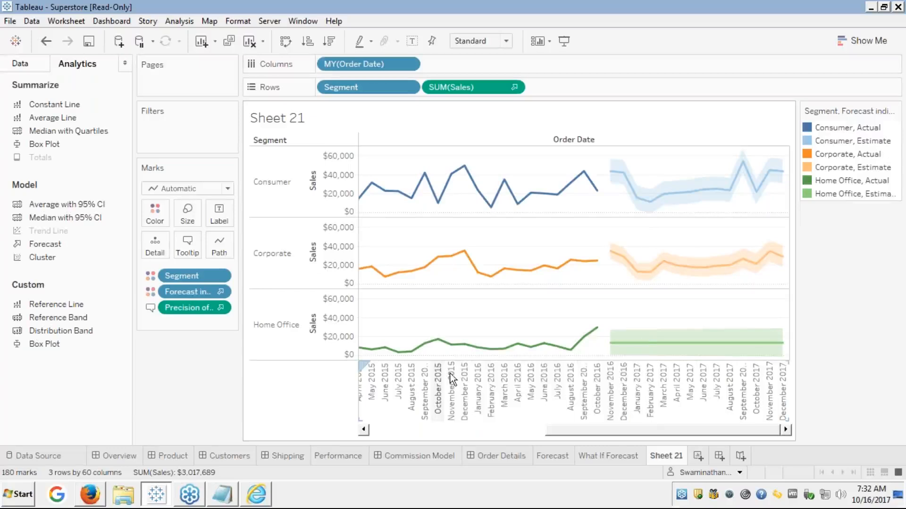
{"action": "mouse_move", "coordinate": [644, 205]}
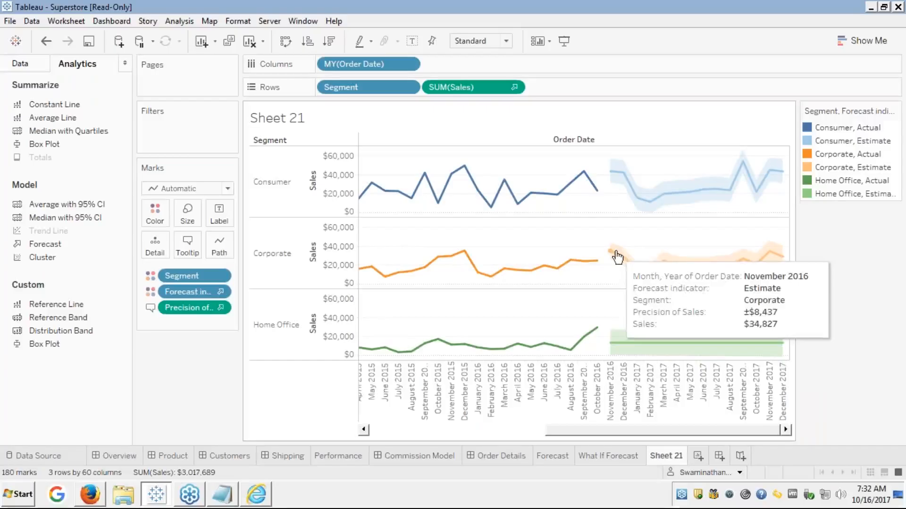
Set the forecast result of the Sales field in the tooltip to Upper Prediction Interval.
{"action": "left_click", "coordinate": [219, 309]}
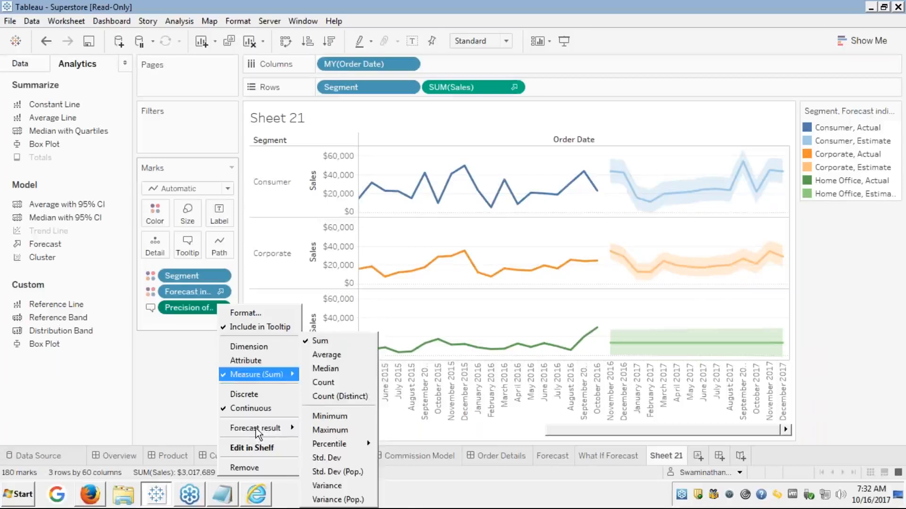
{"action": "mouse_move", "coordinate": [273, 427]}
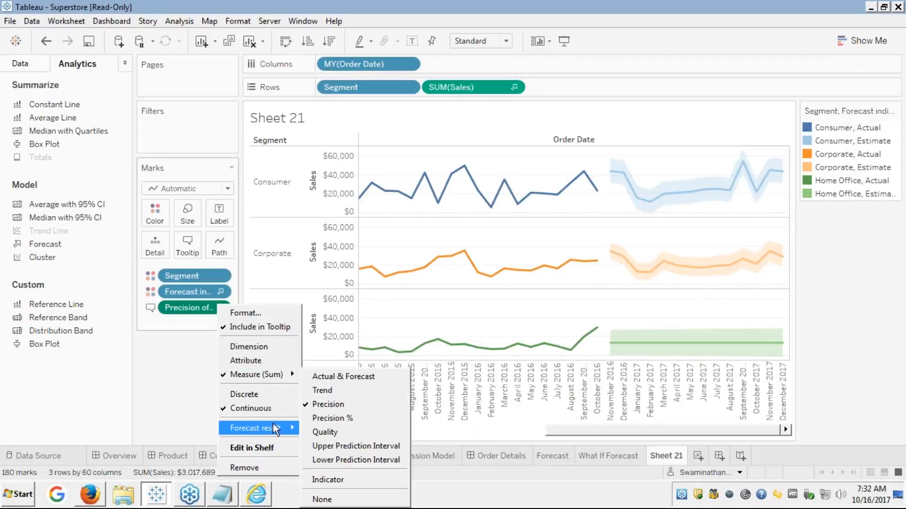
{"action": "left_click", "coordinate": [330, 446]}
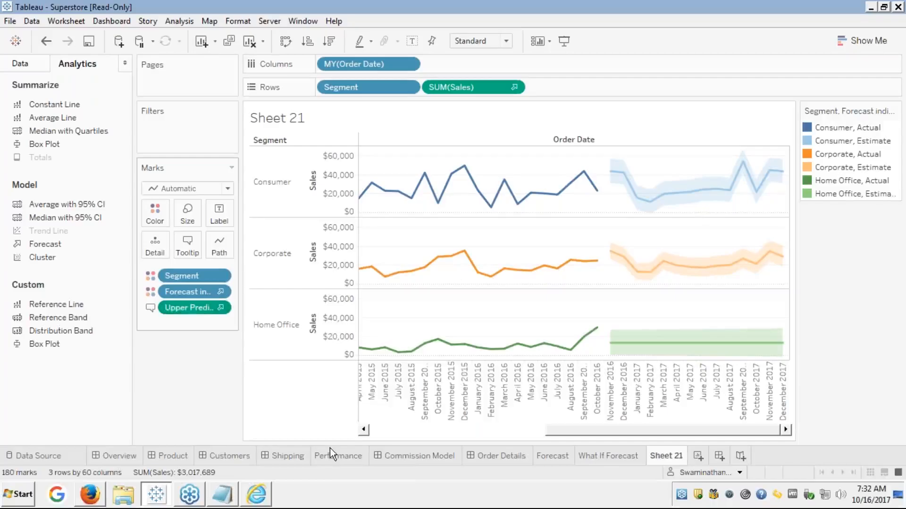
Set the tooltip Sales field's forecast result to Lower Prediction Interval and inspect the Corporate estimate for December 2016.
{"action": "mouse_move", "coordinate": [613, 179]}
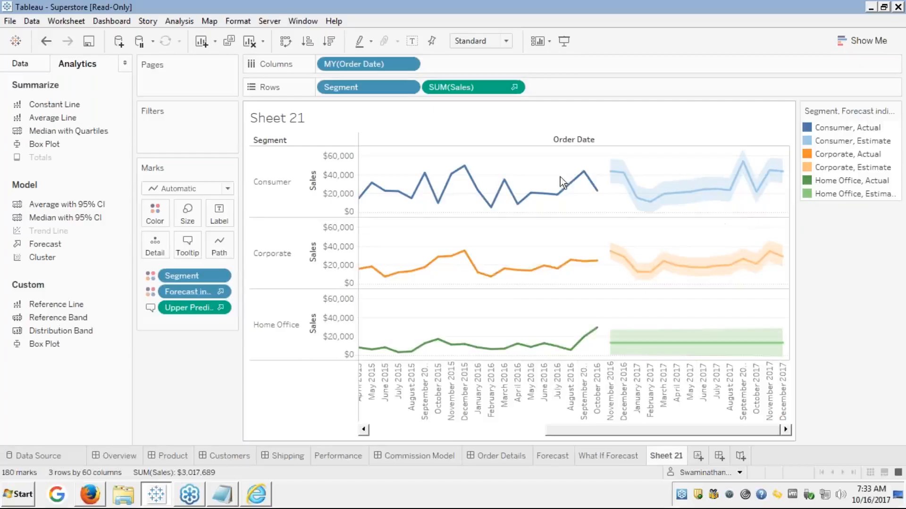
{"action": "right_click", "coordinate": [199, 311]}
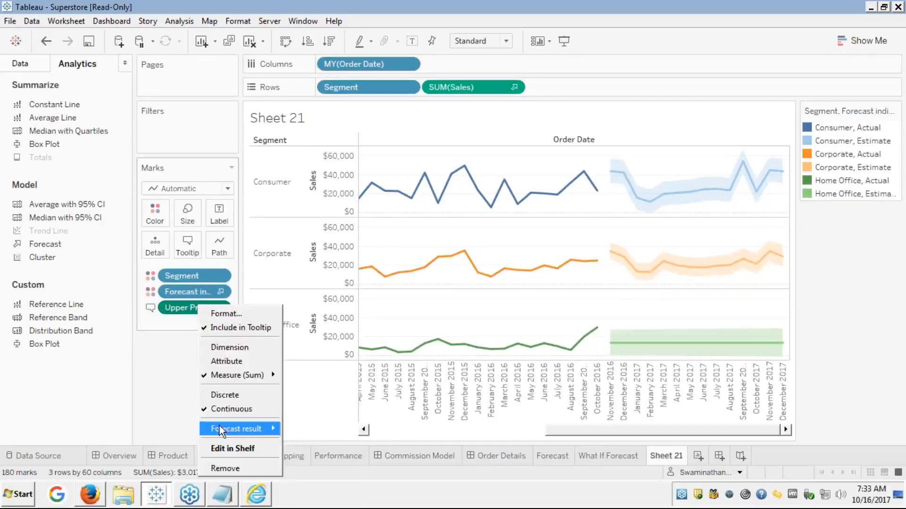
{"action": "mouse_move", "coordinate": [220, 429]}
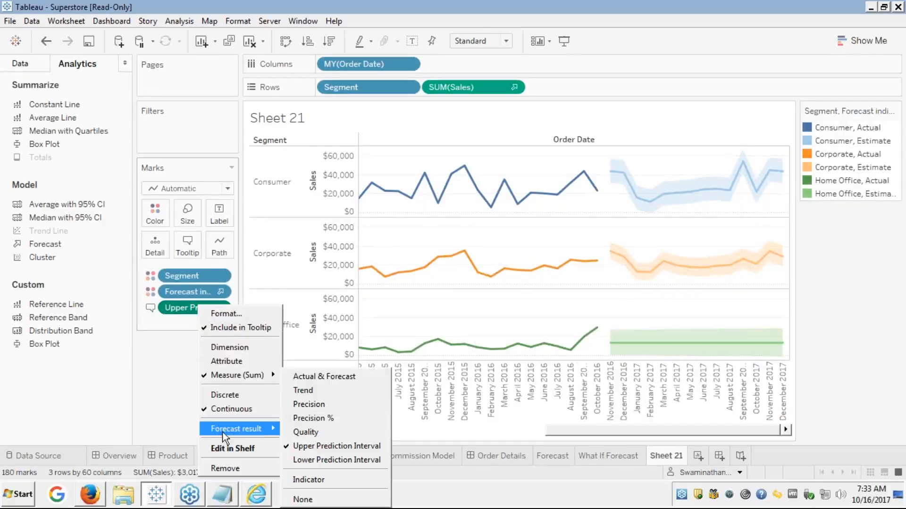
{"action": "left_click", "coordinate": [307, 460]}
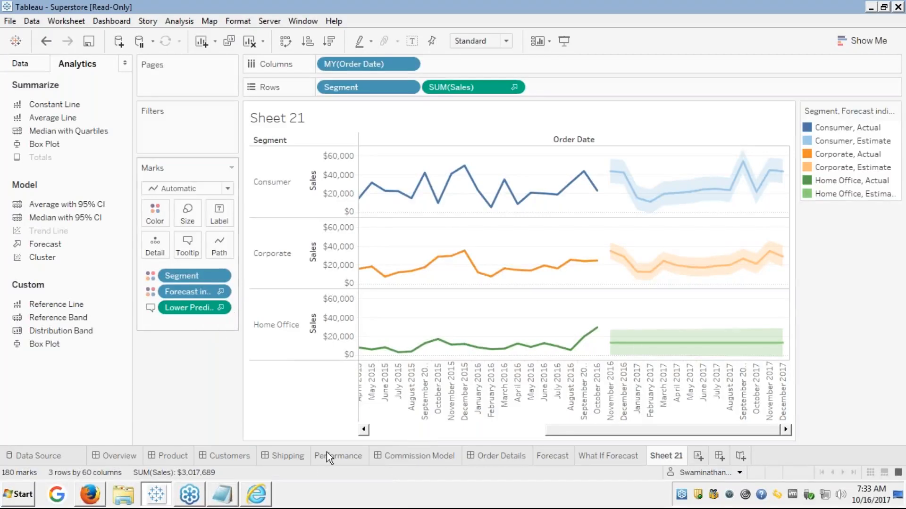
{"action": "mouse_move", "coordinate": [644, 203]}
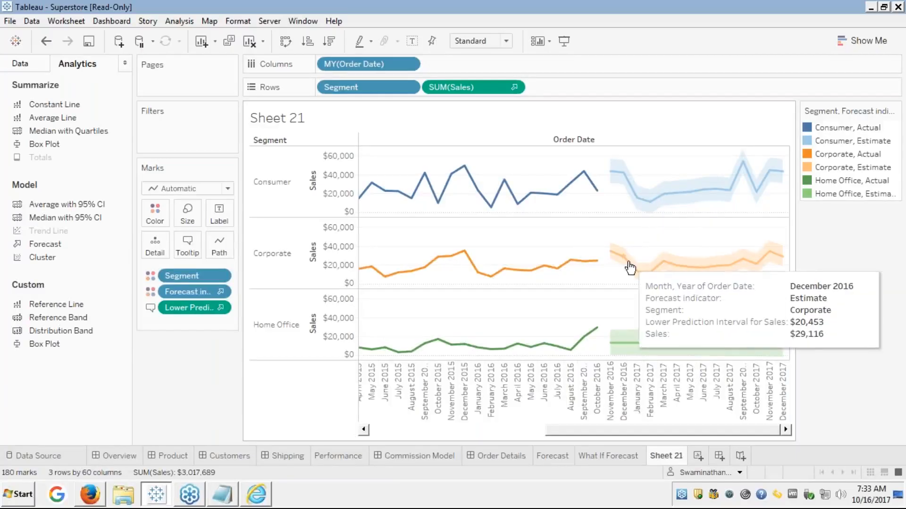
{"action": "mouse_move", "coordinate": [635, 274]}
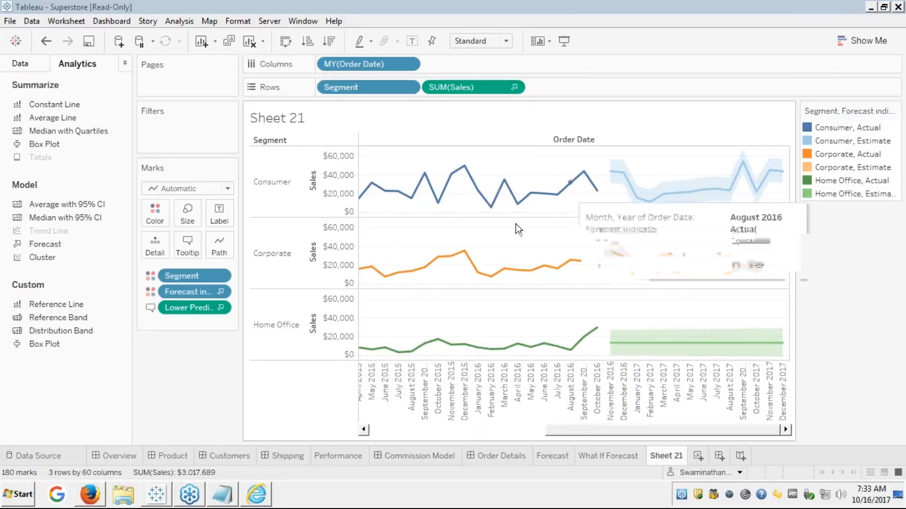
Switch to the Module 4 presentation in Firefox, go through slides 31 to 38 on forecasting and clustering, and return to Tableau.
{"action": "left_click", "coordinate": [89, 495]}
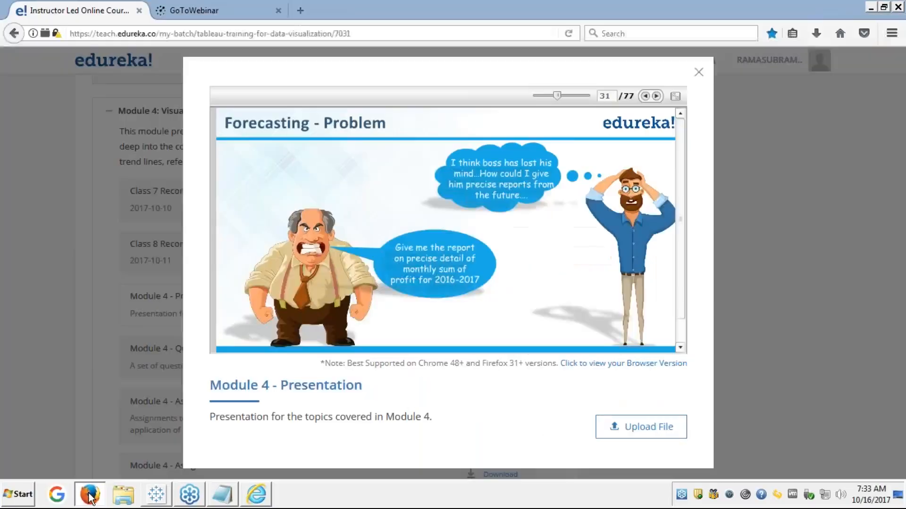
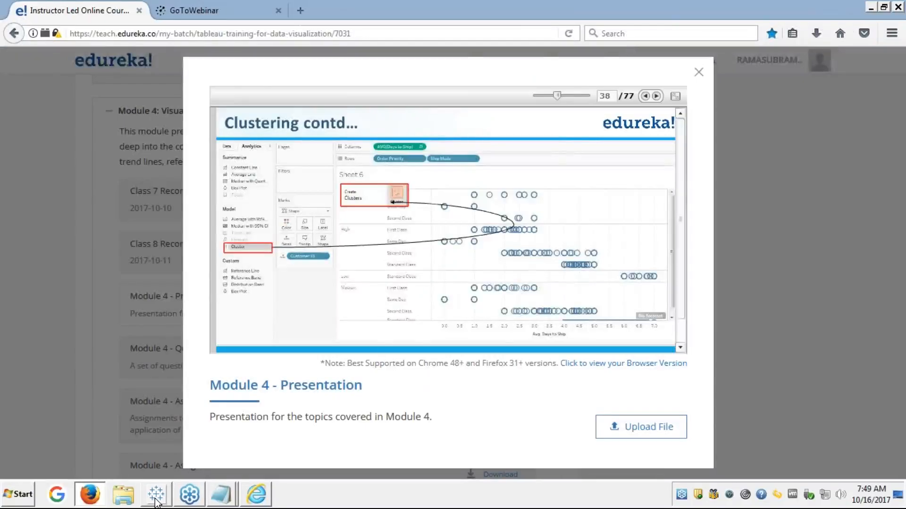
{"action": "left_click", "coordinate": [157, 495]}
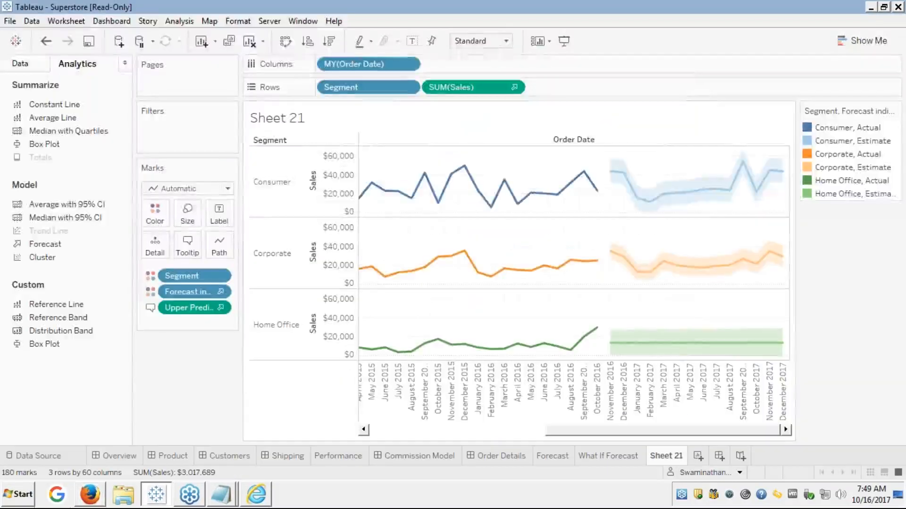
Add a new worksheet, look through the Sample - Superstore dimensions, and expand the Order folder.
{"action": "left_click", "coordinate": [697, 457]}
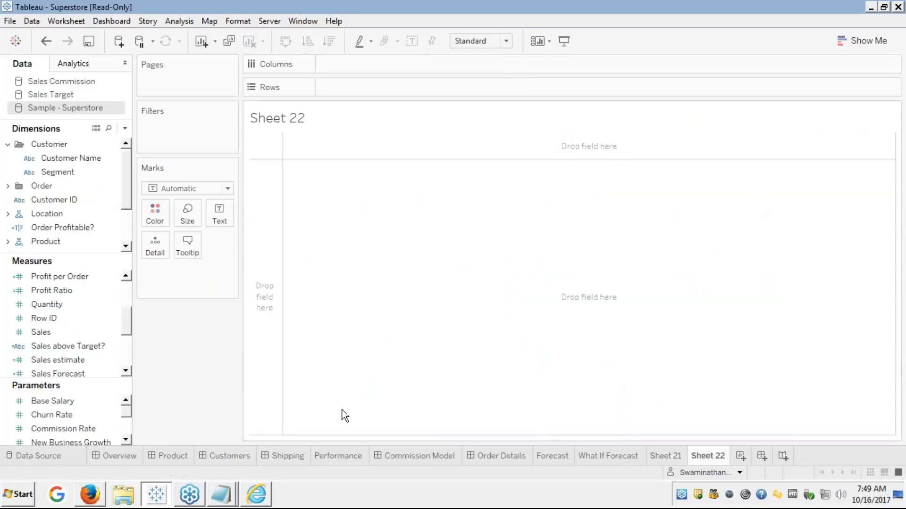
{"action": "left_click", "coordinate": [52, 216]}
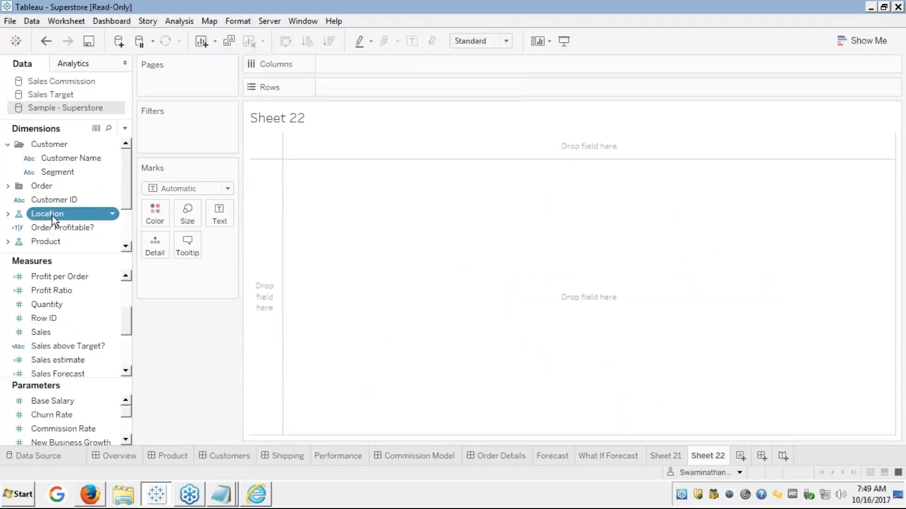
{"action": "left_click", "coordinate": [125, 246]}
{"action": "left_click", "coordinate": [125, 247]}
{"action": "left_click", "coordinate": [125, 246]}
{"action": "left_click", "coordinate": [125, 247]}
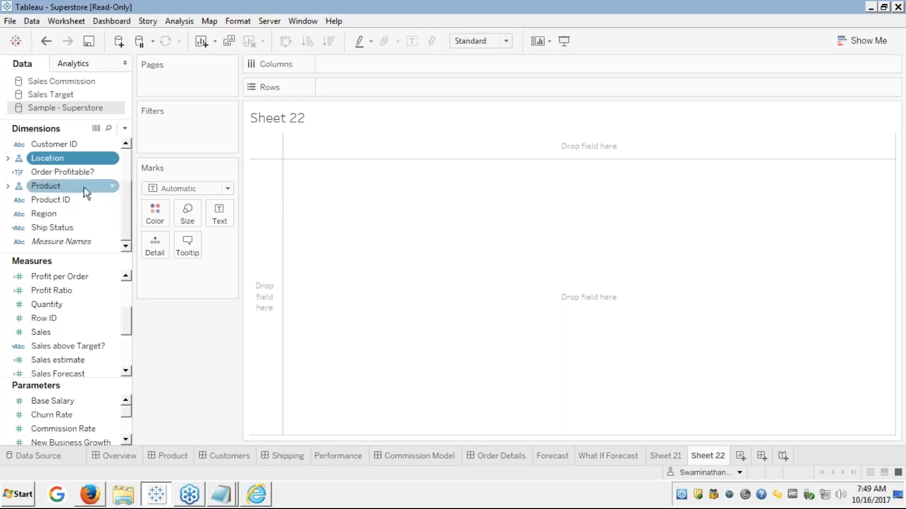
{"action": "left_click", "coordinate": [128, 155]}
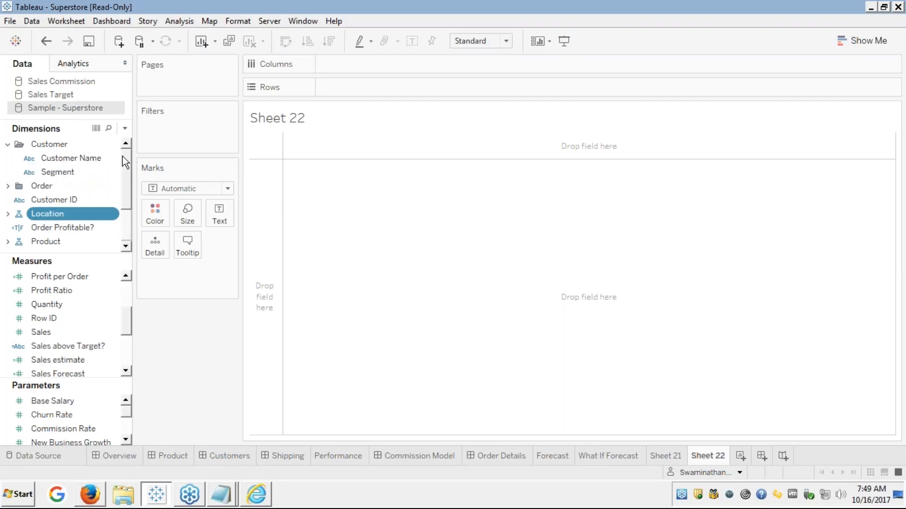
{"action": "left_click", "coordinate": [8, 187]}
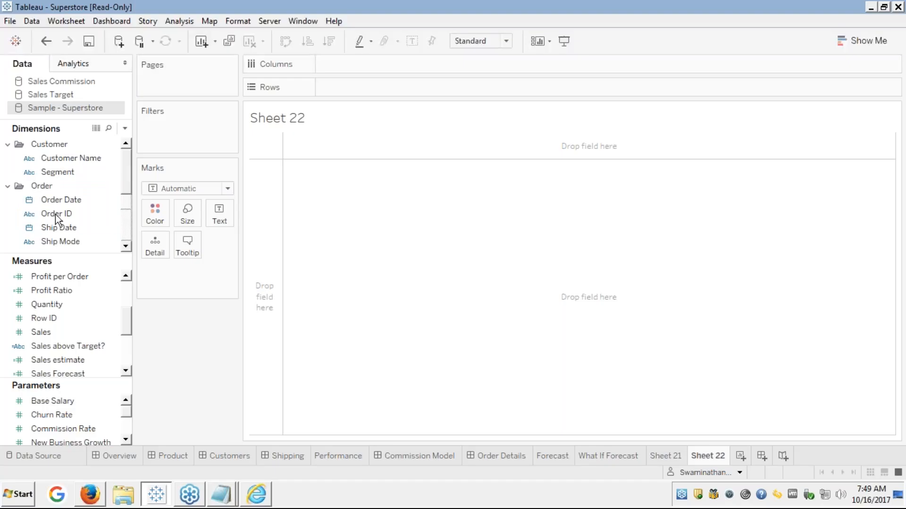
{"action": "left_click", "coordinate": [129, 245]}
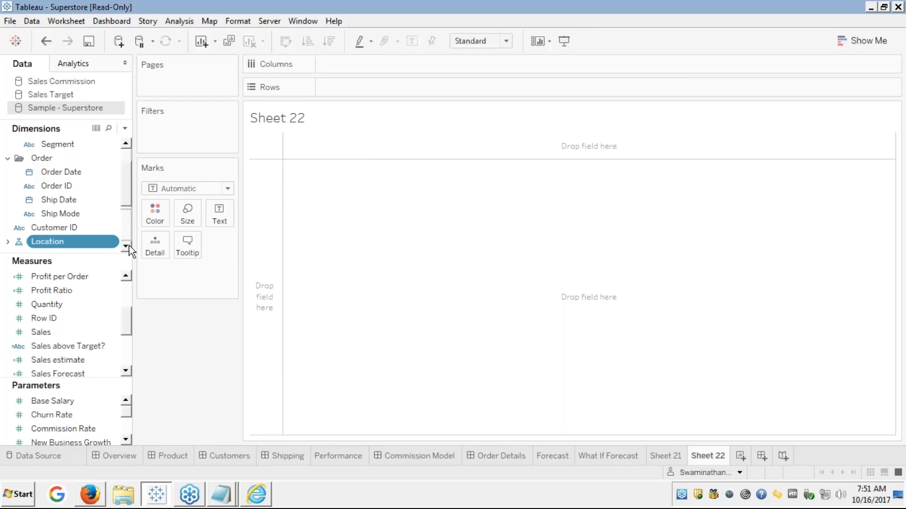
Consult the Clustering contd... slide in Firefox, then place Ship Mode on the columns of the new worksheet in Tableau.
{"action": "key", "text": "alt+Tab"}
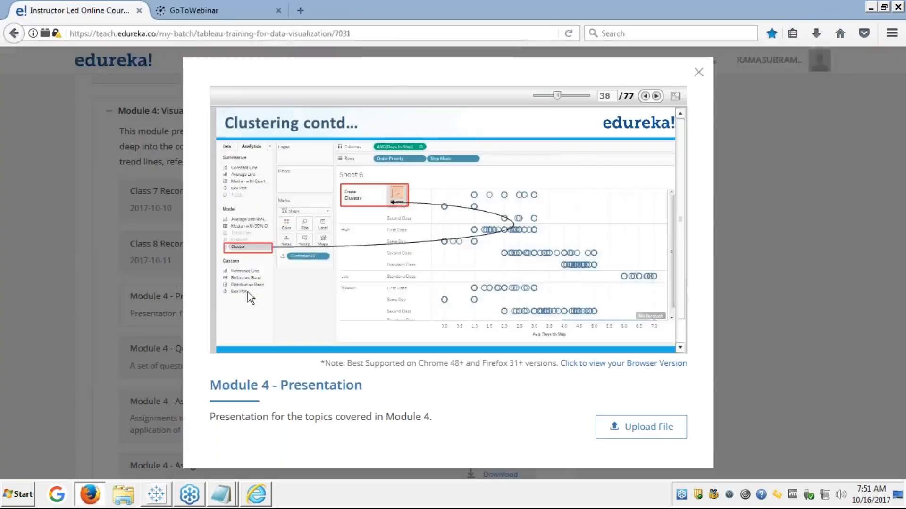
{"action": "key", "text": "alt+Tab"}
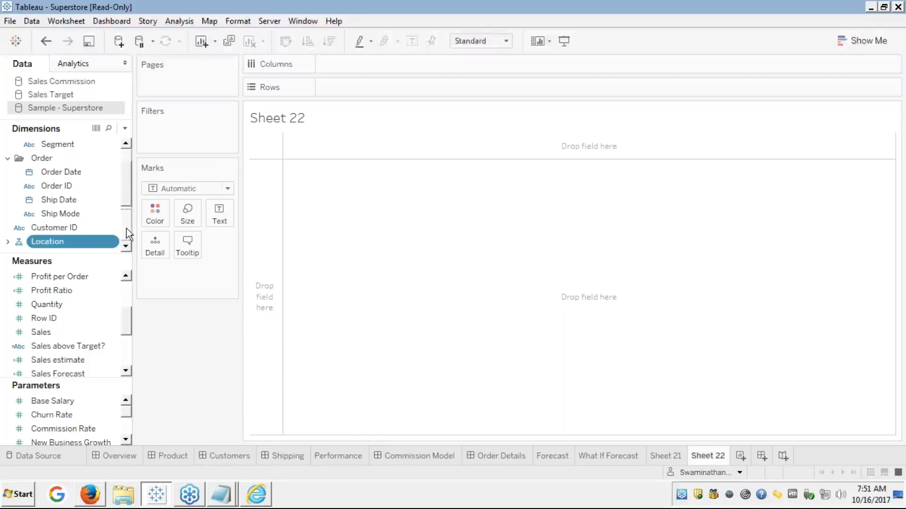
{"action": "scroll", "coordinate": [126, 228], "scroll_direction": "down", "scroll_amount": 2}
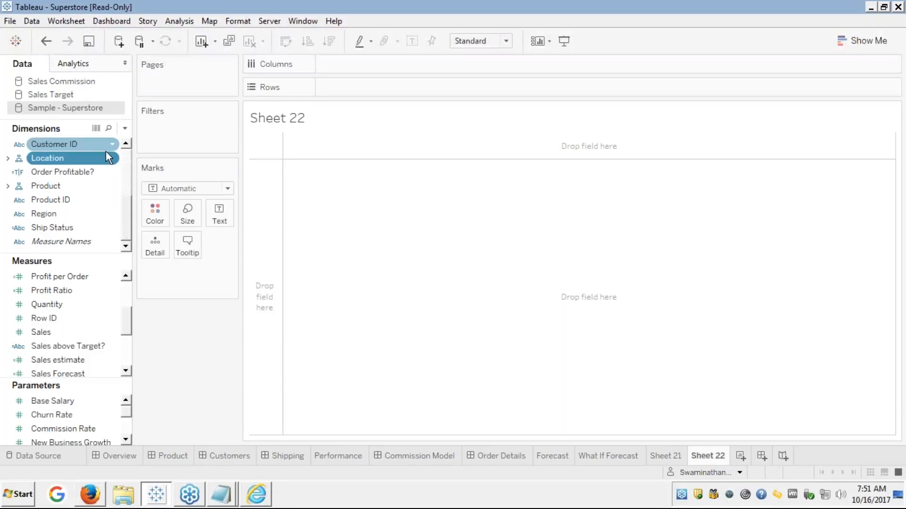
{"action": "scroll", "coordinate": [126, 163], "scroll_direction": "up", "scroll_amount": 3}
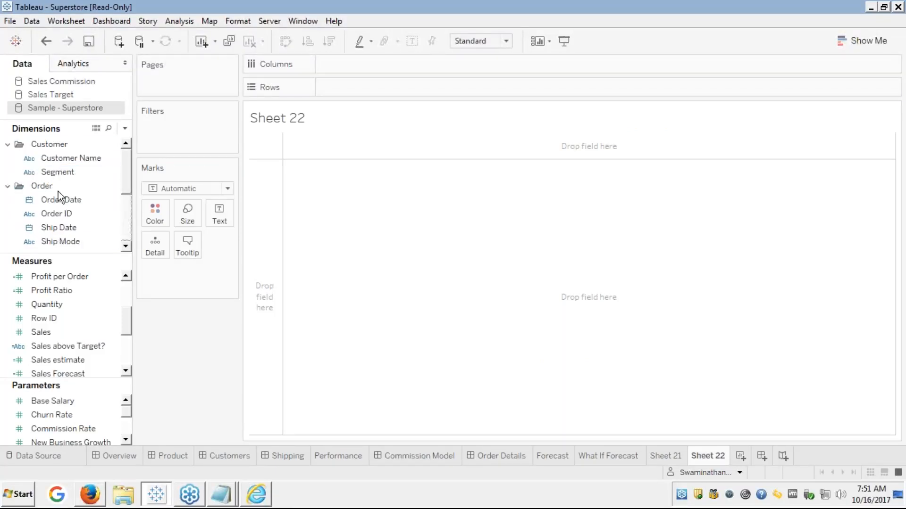
{"action": "left_click", "coordinate": [45, 242]}
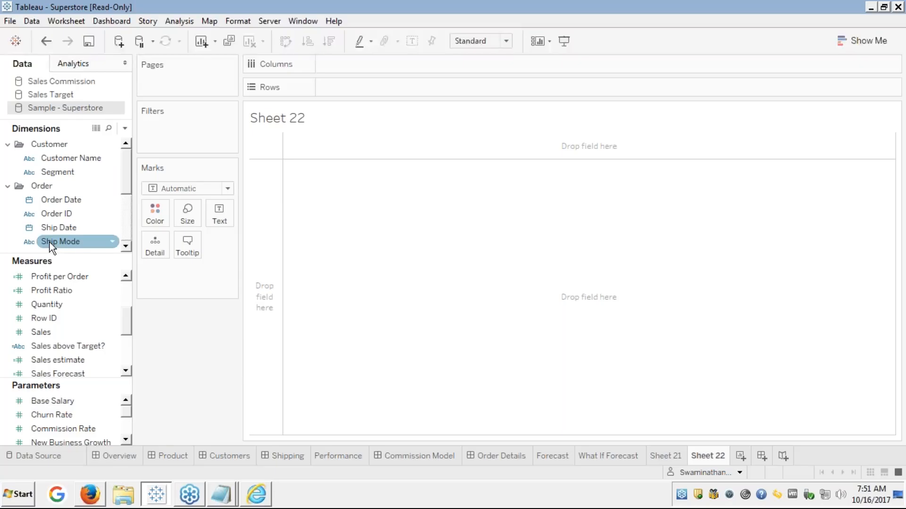
{"action": "left_click_drag", "start_coordinate": [50, 242], "coordinate": [344, 65]}
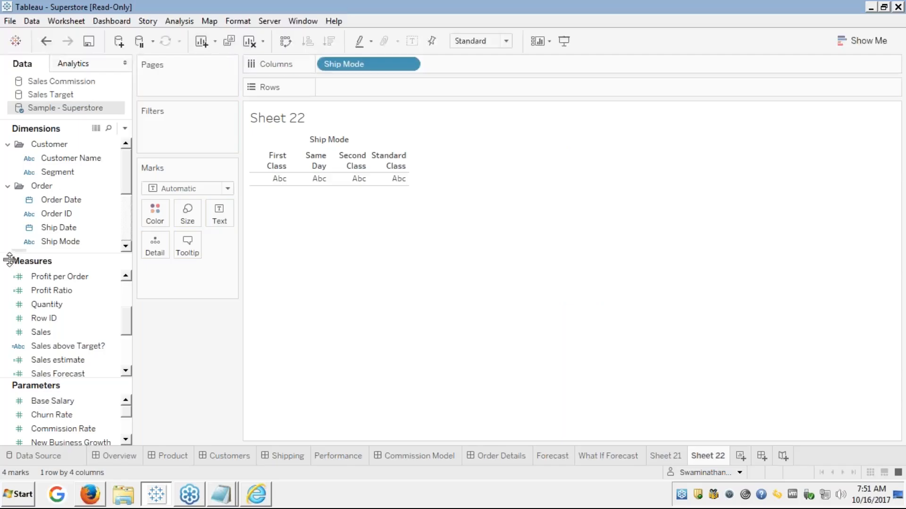
Compare the sheet with the clustering slide in Firefox and move Ship Mode from the columns to the rows in Tableau.
{"action": "key", "text": "alt+Tab"}
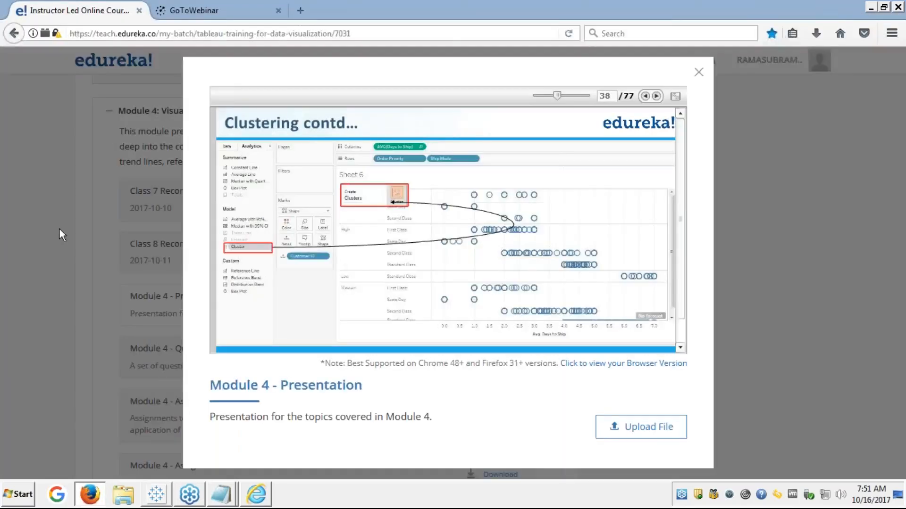
{"action": "key", "text": "alt+Tab"}
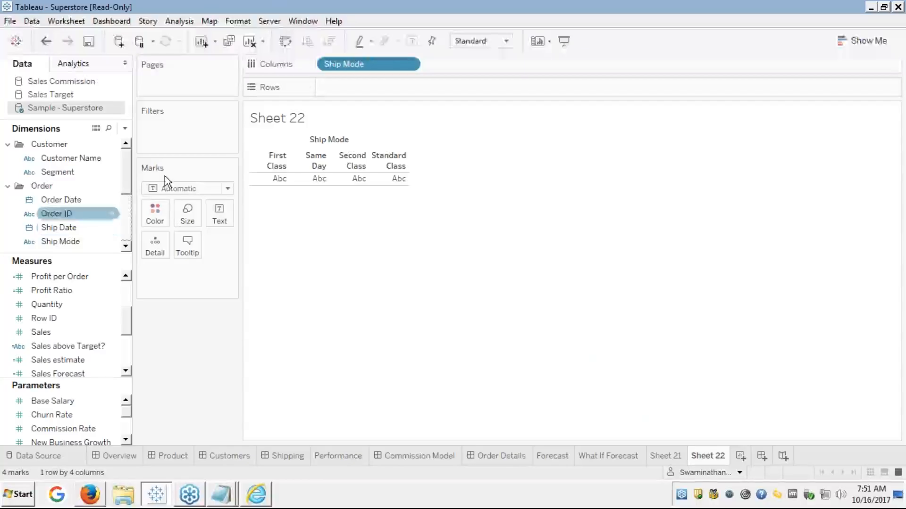
{"action": "double_click", "coordinate": [356, 66]}
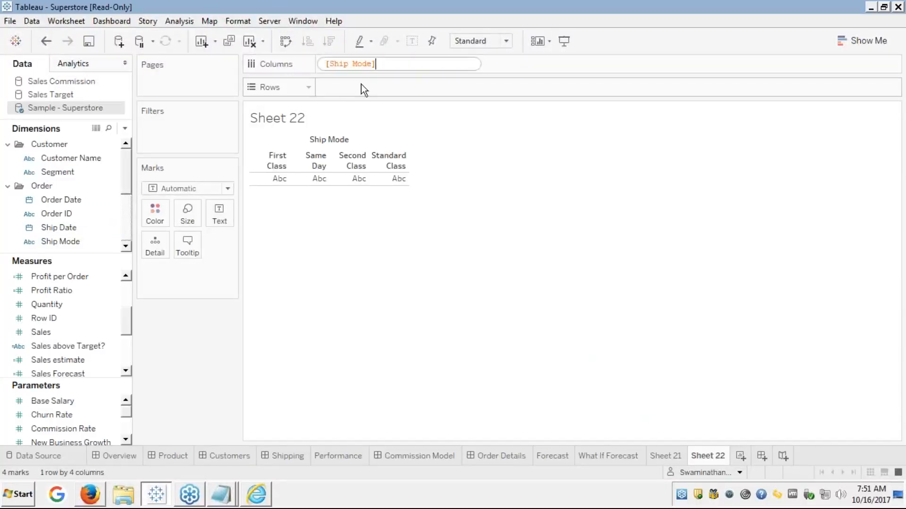
{"action": "left_click", "coordinate": [380, 81]}
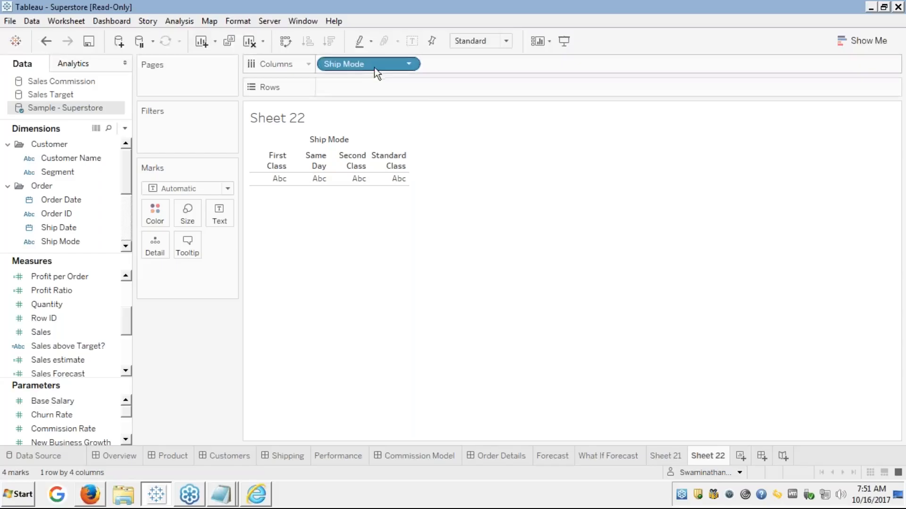
{"action": "left_click_drag", "start_coordinate": [377, 70], "coordinate": [367, 84]}
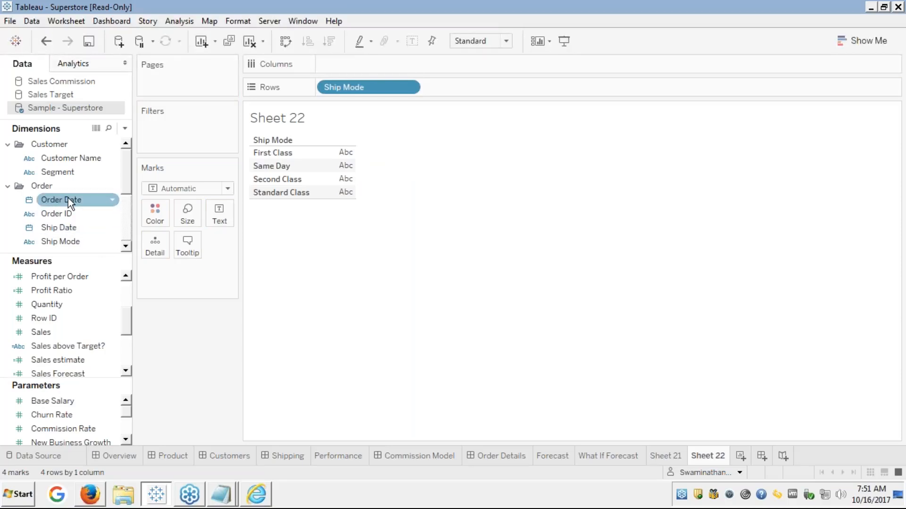
Check the clustering slide in Firefox again and add Order Date to the Tableau columns as a continuous Day value.
{"action": "key", "text": "alt+Tab"}
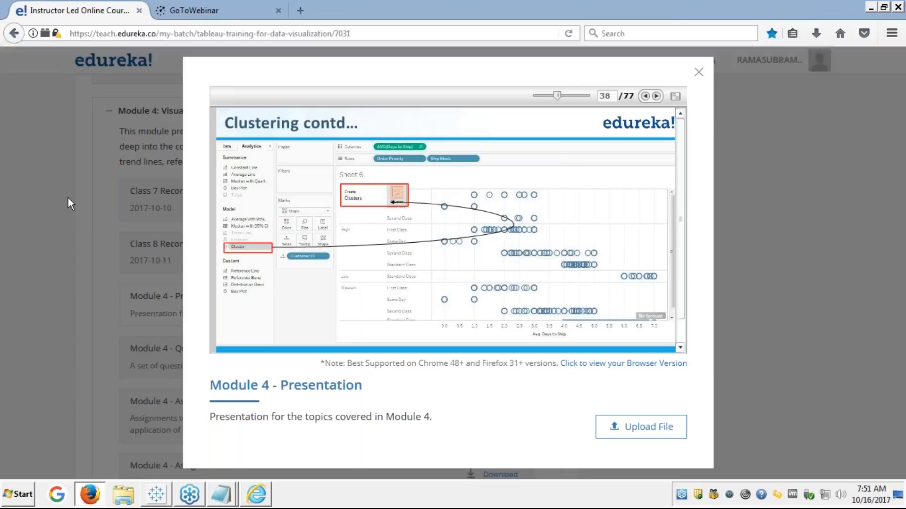
{"action": "key", "text": "alt+Tab"}
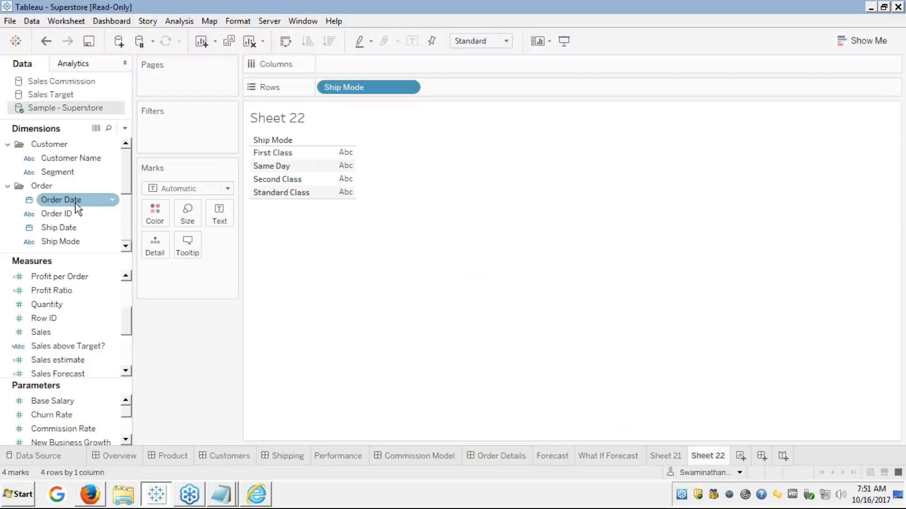
{"action": "left_click_drag", "start_coordinate": [79, 200], "coordinate": [368, 66]}
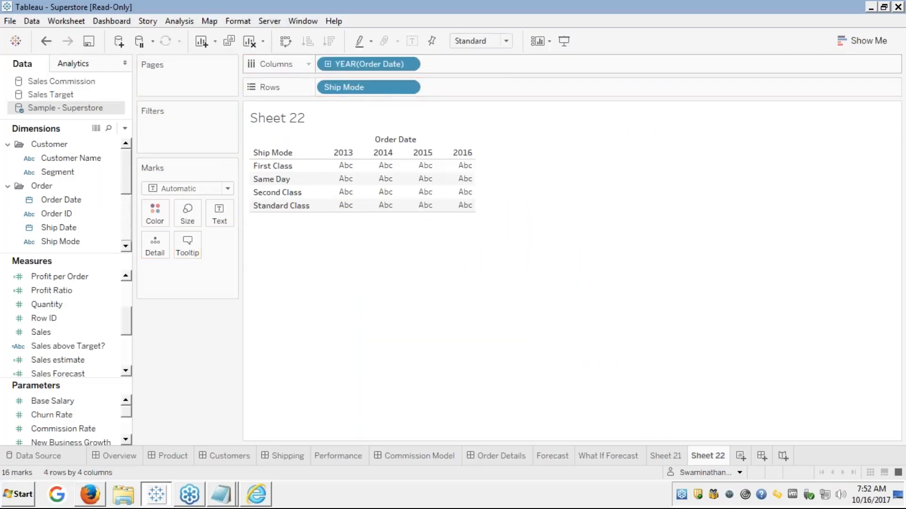
{"action": "left_click", "coordinate": [409, 63]}
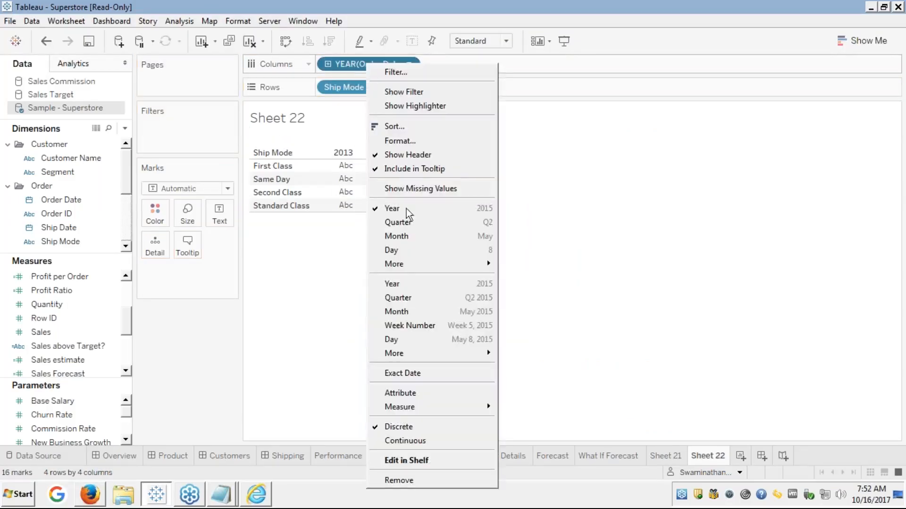
{"action": "left_click", "coordinate": [393, 340]}
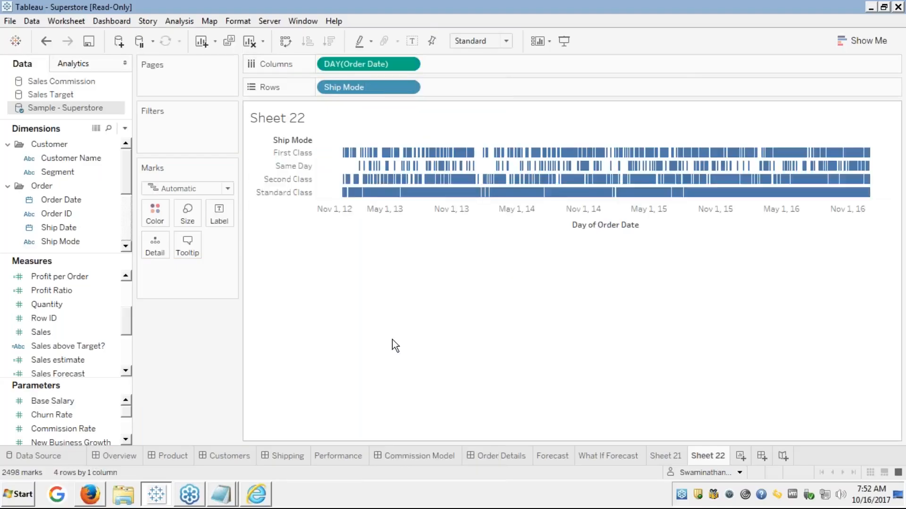
After another look at the slide in Firefox, add Segment beside Ship Mode on the Tableau rows and display the analytics options.
{"action": "key", "text": "alt+Tab"}
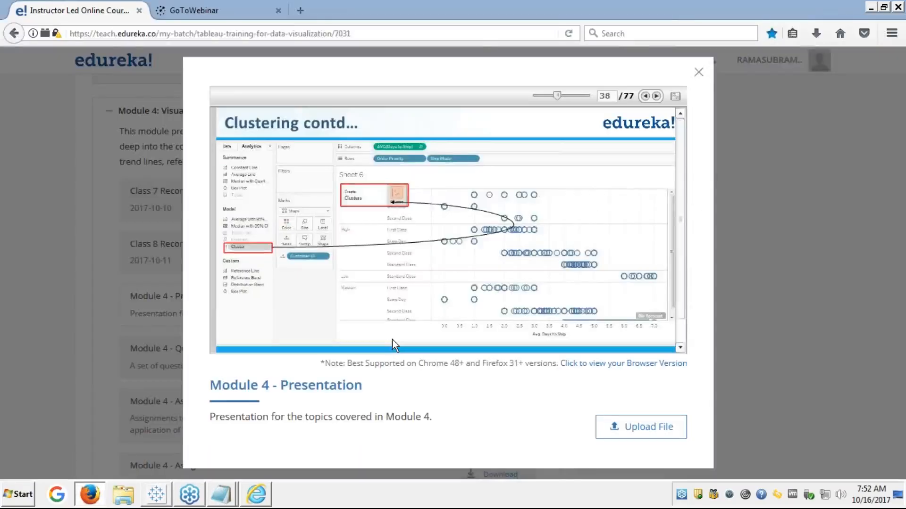
{"action": "key", "text": "alt+Tab"}
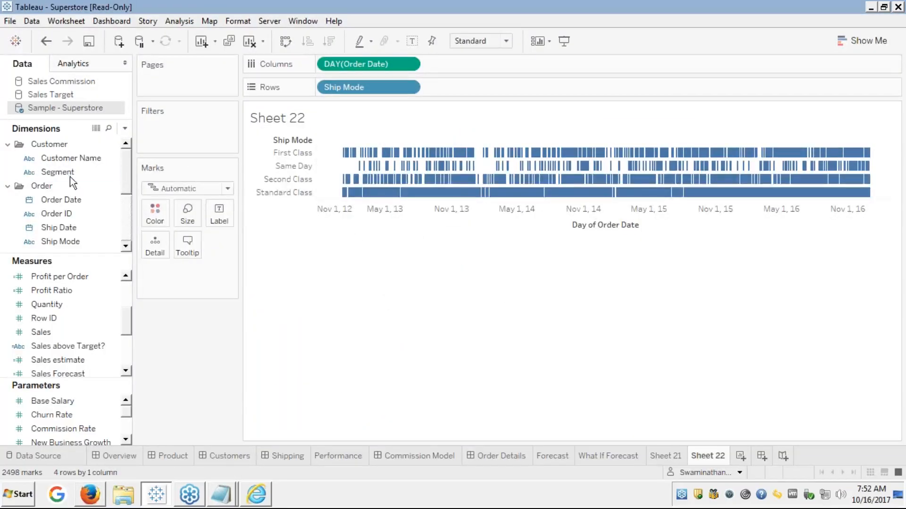
{"action": "left_click_drag", "start_coordinate": [61, 171], "coordinate": [479, 81]}
{"action": "left_click_drag", "start_coordinate": [478, 80], "coordinate": [478, 84]}
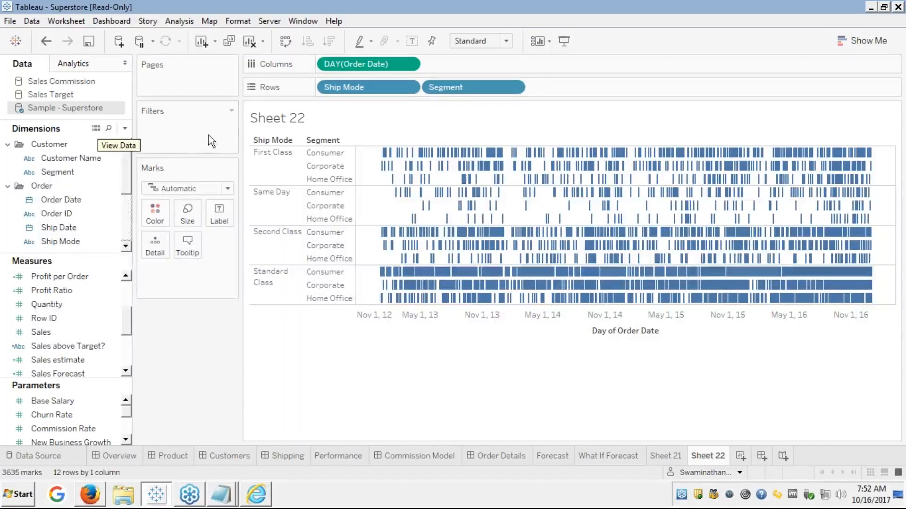
{"action": "left_click", "coordinate": [71, 64]}
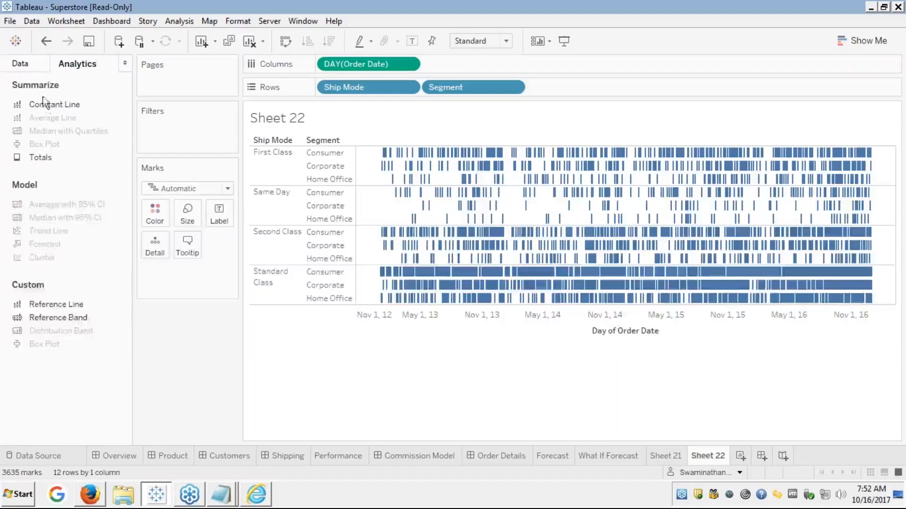
Remove the Order Date day field from the columns and fill the Ship Mode and Segment table with Sales values.
{"action": "left_click", "coordinate": [30, 62]}
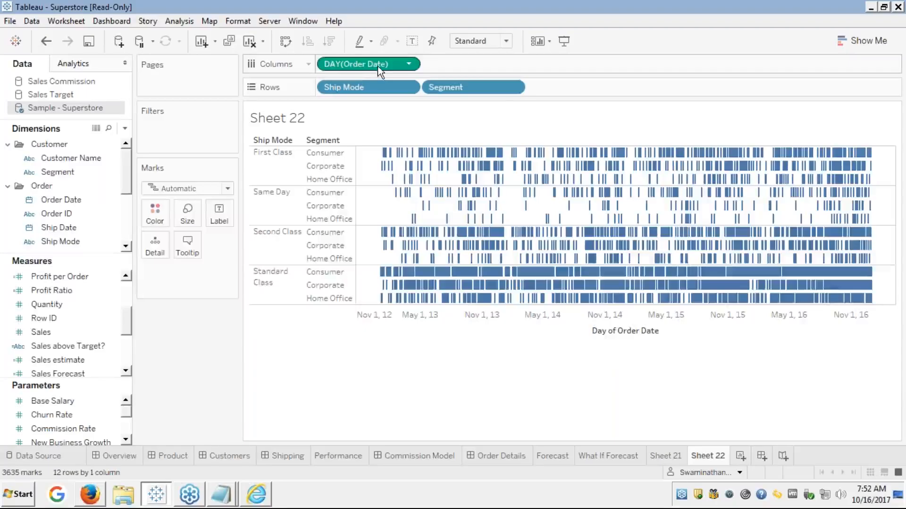
{"action": "left_click_drag", "start_coordinate": [378, 67], "coordinate": [59, 157]}
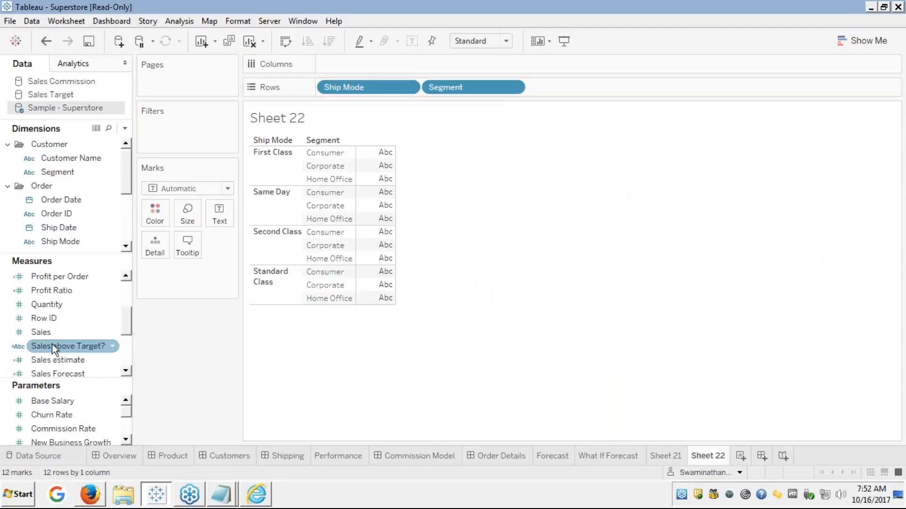
{"action": "left_click_drag", "start_coordinate": [44, 331], "coordinate": [371, 197]}
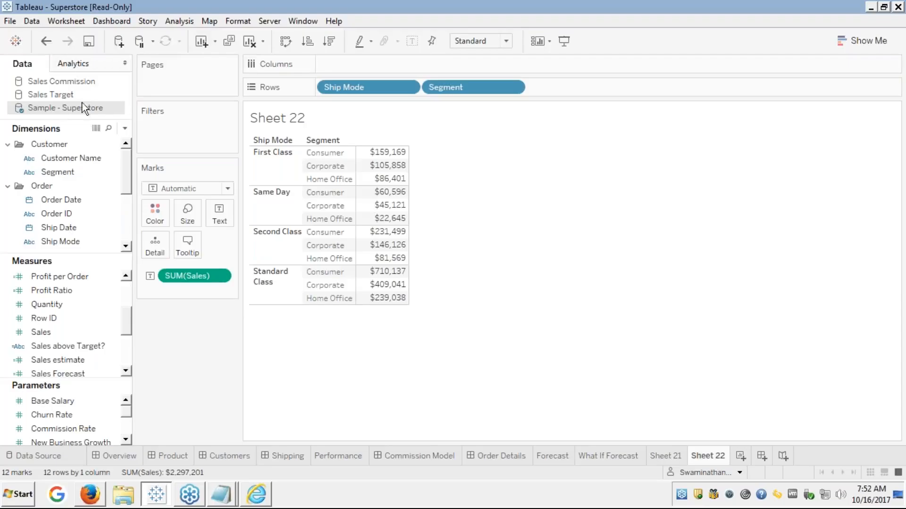
Apply the Cluster model to the Ship Mode and Segment table, using Sales as the variable and an automatic number of clusters.
{"action": "left_click", "coordinate": [78, 67]}
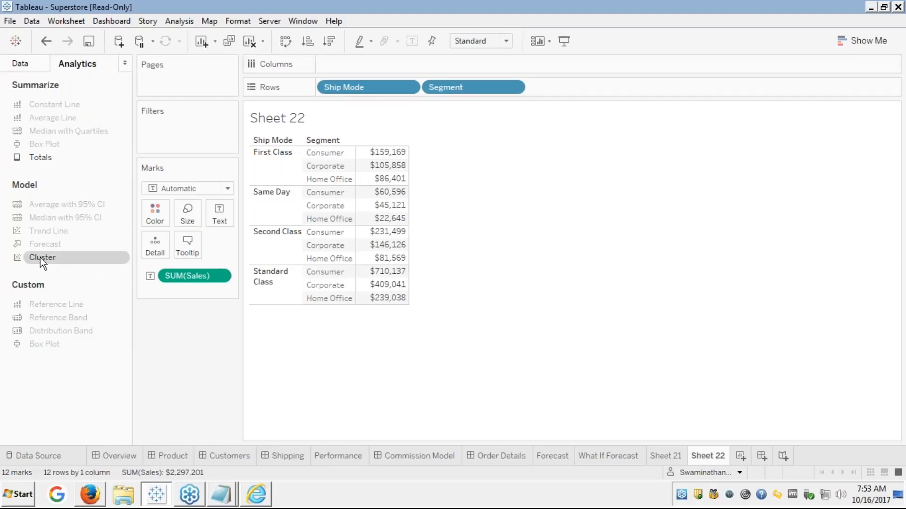
{"action": "left_click_drag", "start_coordinate": [40, 257], "coordinate": [364, 150]}
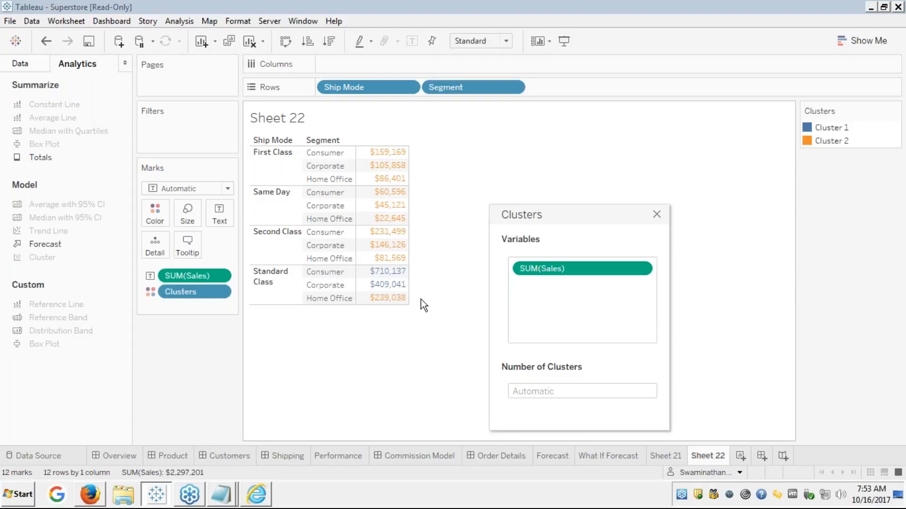
{"action": "mouse_move", "coordinate": [391, 289]}
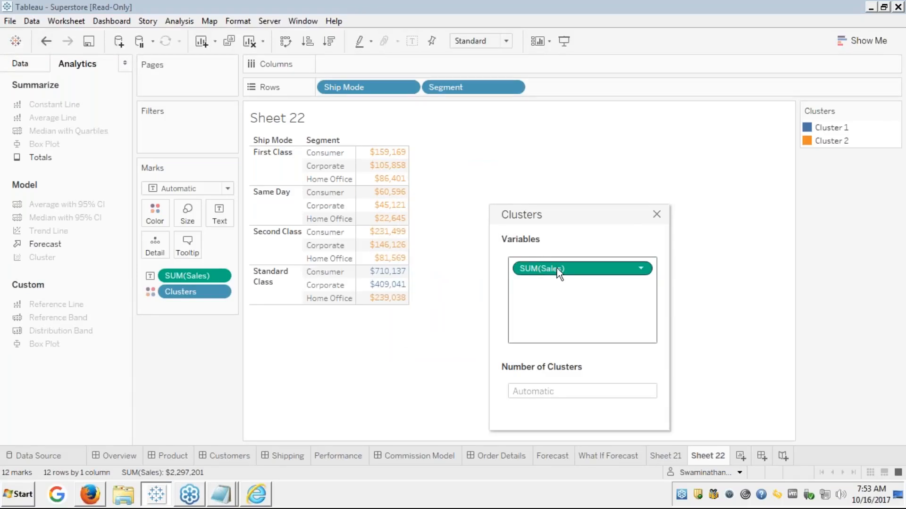
Try Segment instead of Sales as the clustering variable, close the cluster settings and undo the clustering.
{"action": "left_click_drag", "start_coordinate": [556, 268], "coordinate": [85, 333]}
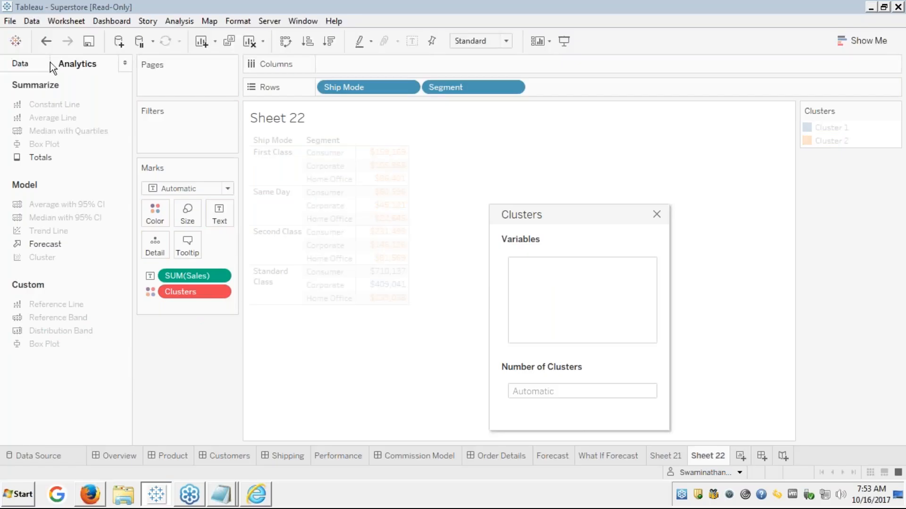
{"action": "left_click", "coordinate": [20, 66]}
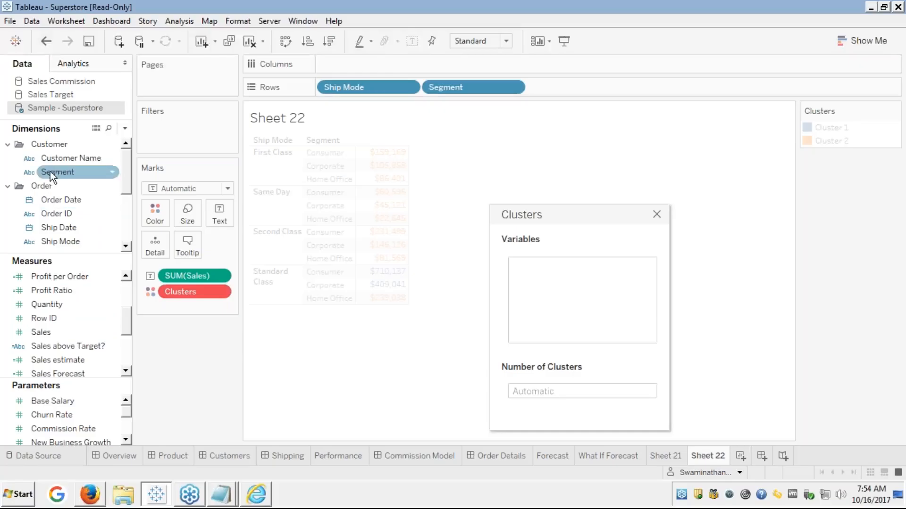
{"action": "left_click_drag", "start_coordinate": [52, 171], "coordinate": [561, 278]}
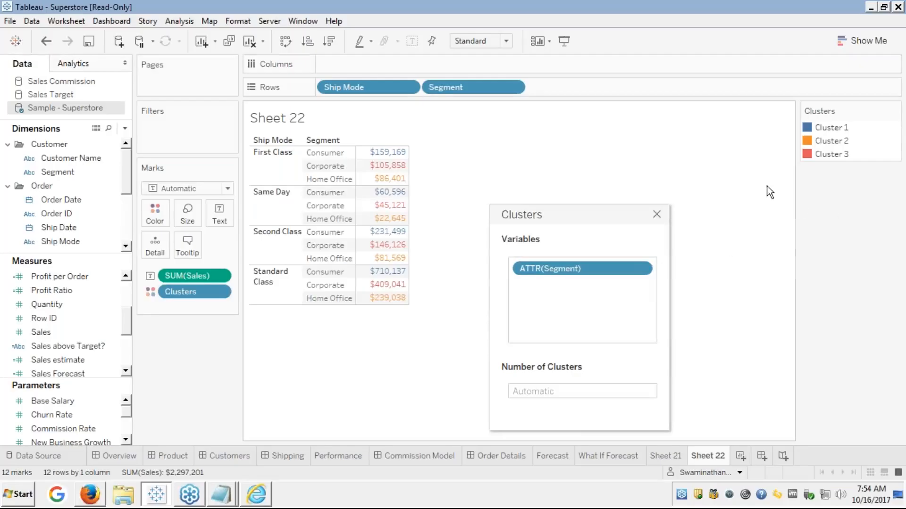
{"action": "left_click", "coordinate": [893, 189]}
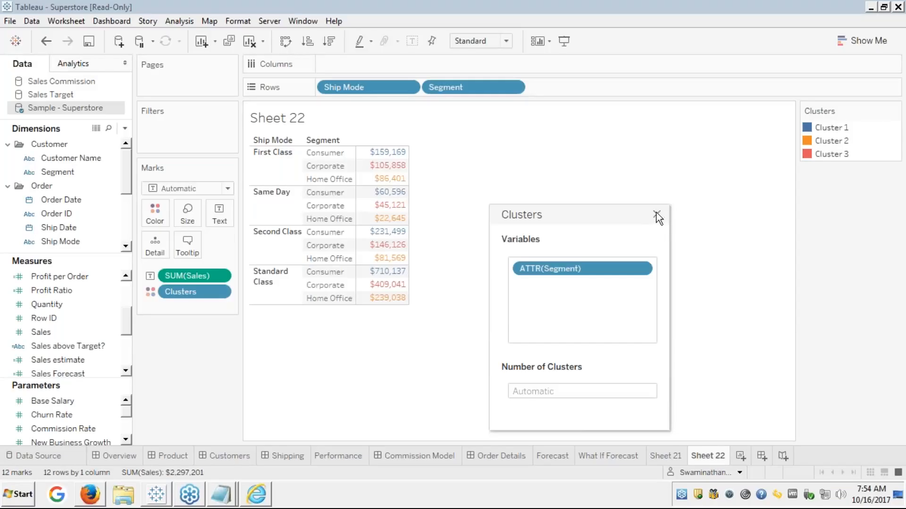
{"action": "left_click", "coordinate": [656, 213]}
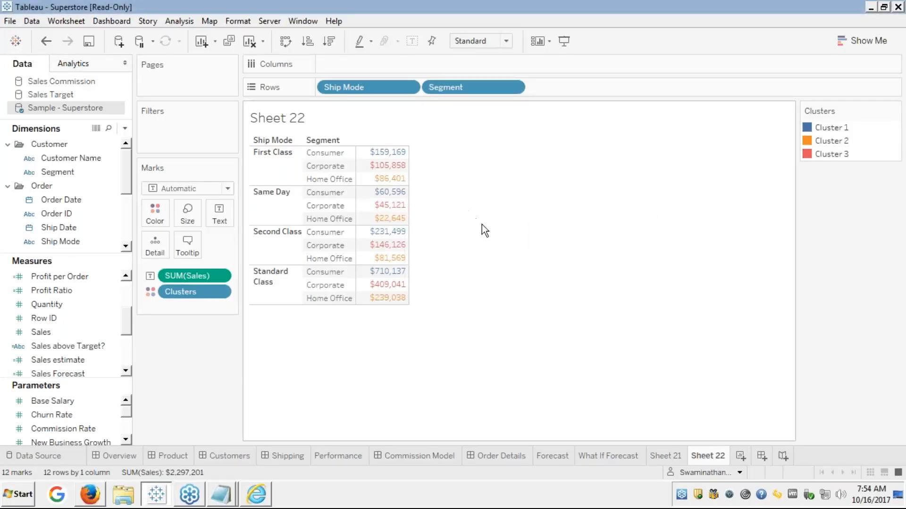
{"action": "key", "text": "ctrl+z"}
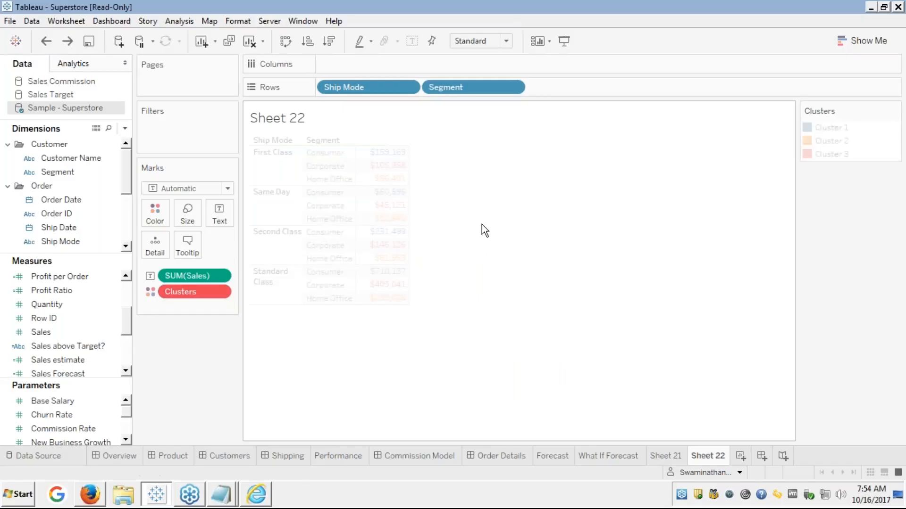
{"action": "key", "text": "ctrl+z"}
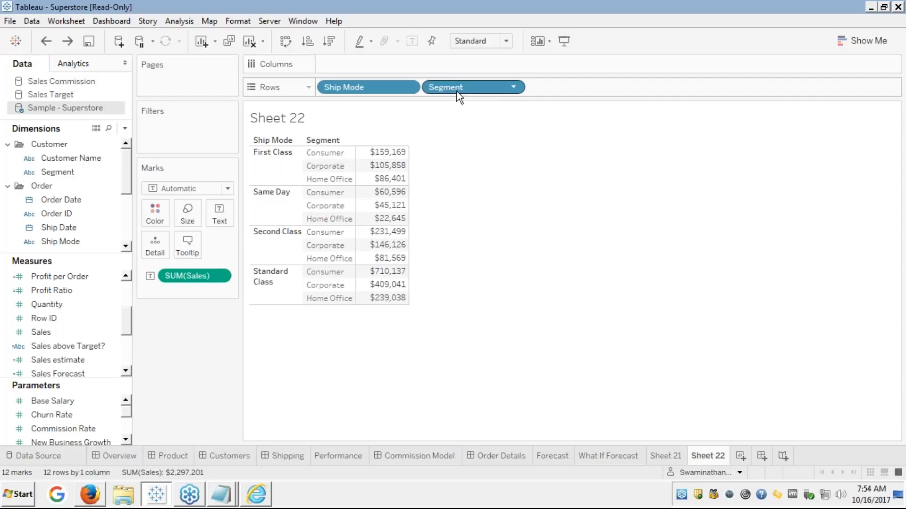
Replace Segment on the rows with Sub-Category from the Product hierarchy, and move Ship Mode to the columns.
{"action": "left_click_drag", "start_coordinate": [463, 86], "coordinate": [89, 177]}
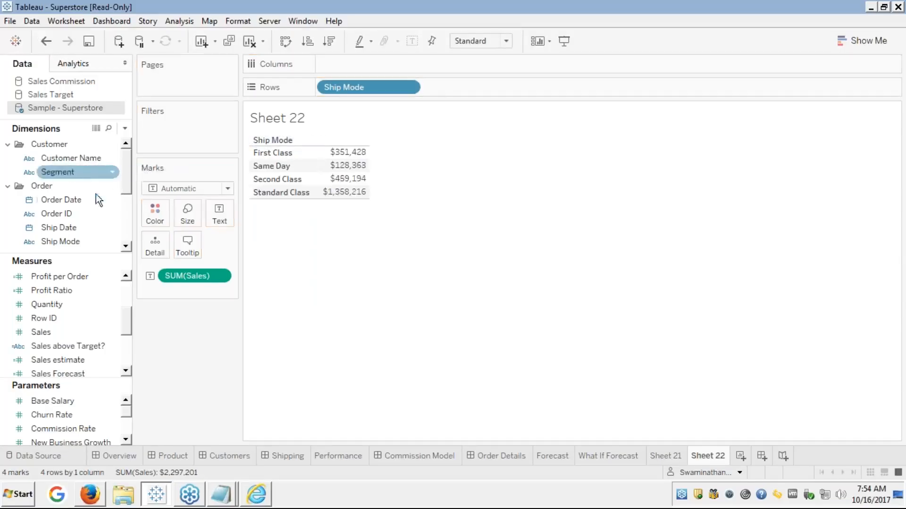
{"action": "scroll", "coordinate": [129, 223], "scroll_direction": "down", "scroll_amount": 3}
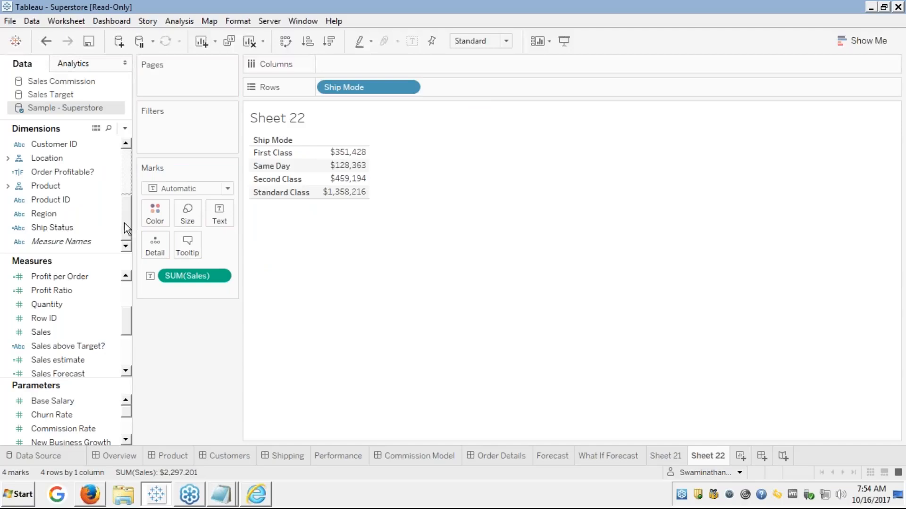
{"action": "key", "text": "s"}
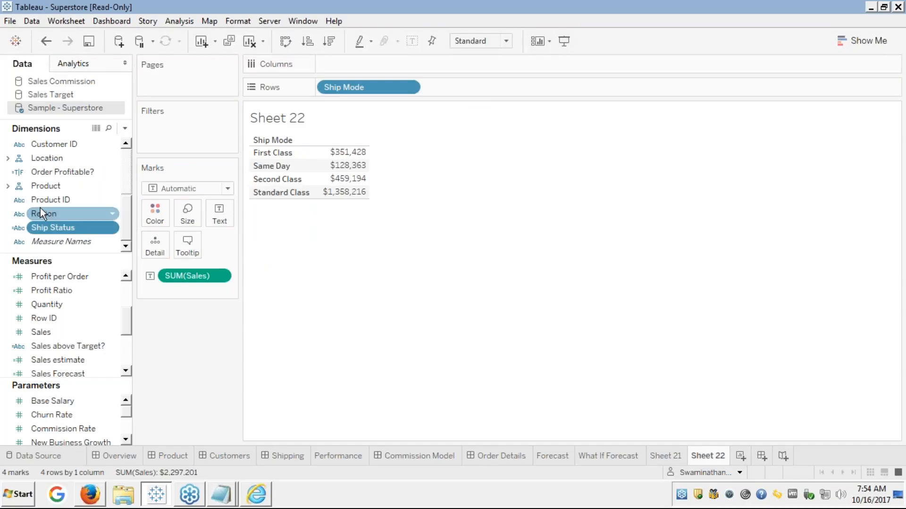
{"action": "left_click", "coordinate": [126, 160]}
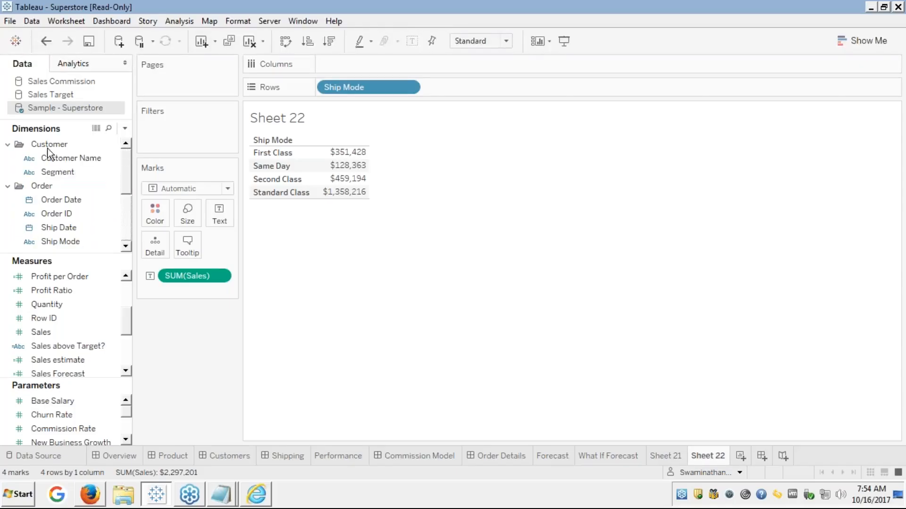
{"action": "left_click", "coordinate": [8, 144]}
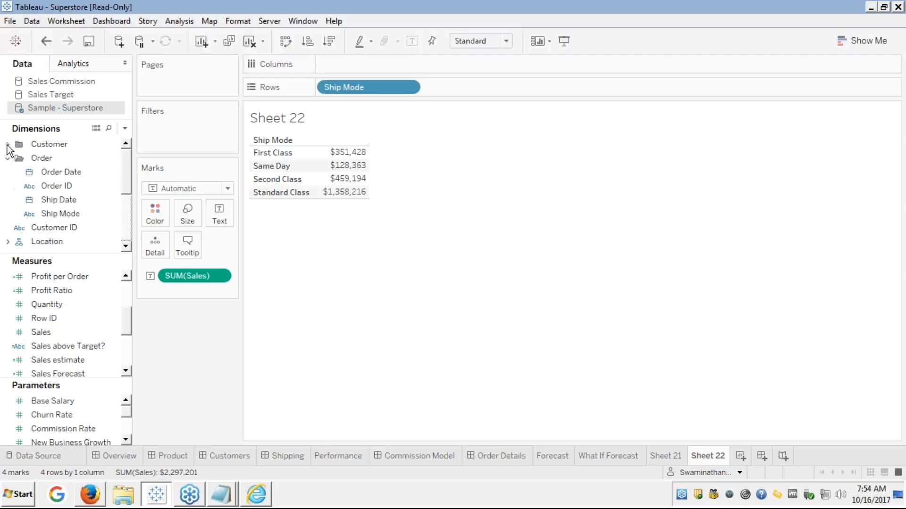
{"action": "left_click", "coordinate": [7, 159]}
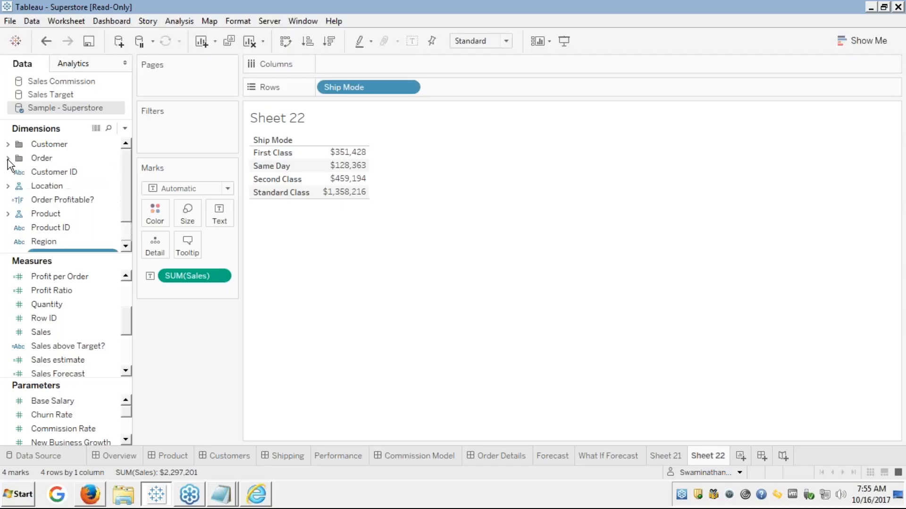
{"action": "left_click", "coordinate": [8, 187]}
{"action": "left_click", "coordinate": [8, 188]}
{"action": "left_click", "coordinate": [8, 215]}
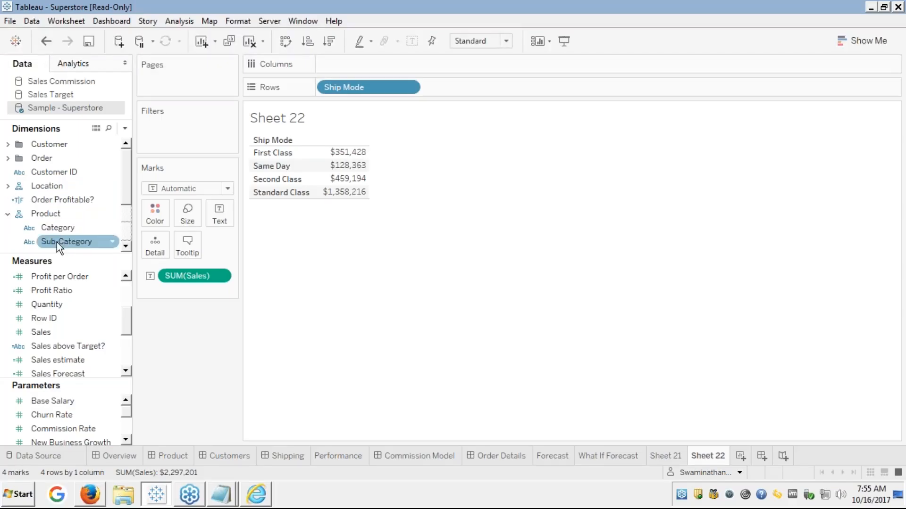
{"action": "left_click_drag", "start_coordinate": [57, 242], "coordinate": [475, 87]}
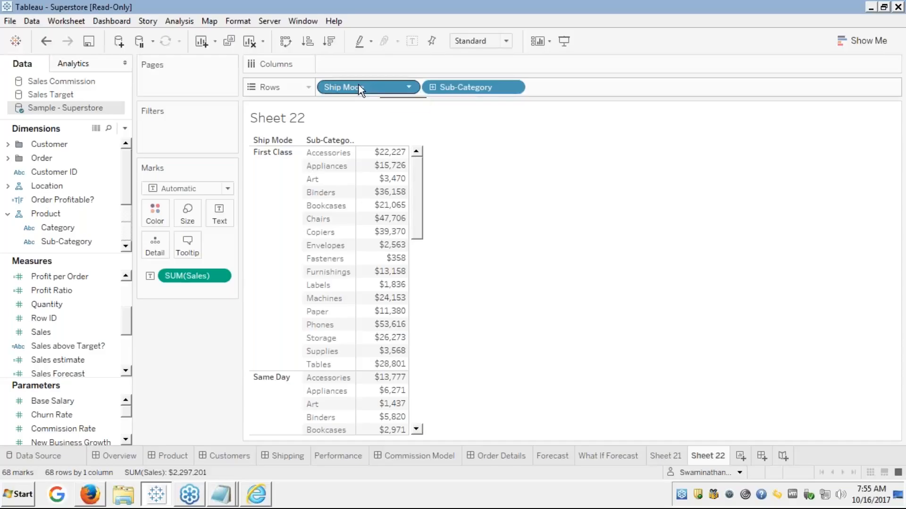
{"action": "left_click_drag", "start_coordinate": [359, 87], "coordinate": [349, 64]}
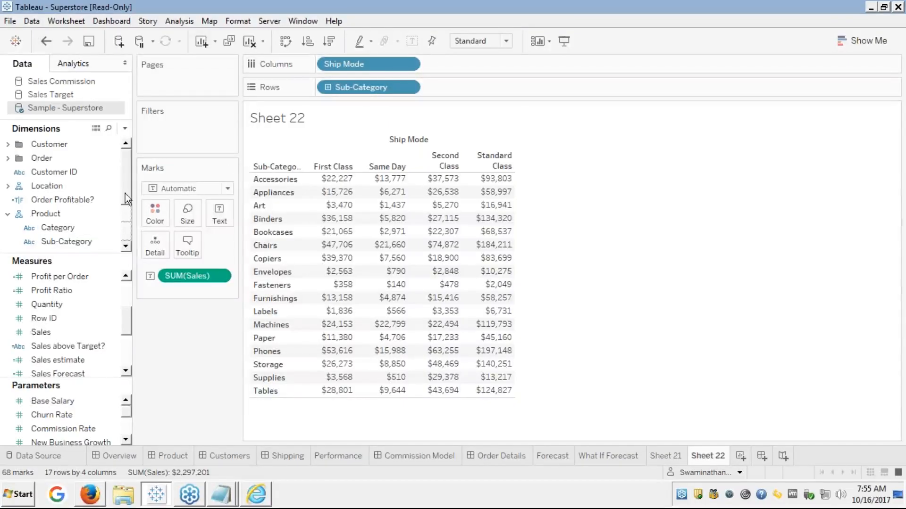
Cluster the Sub-Category by Ship Mode table on Sales, leaving the number of clusters on Automatic, and close the cluster settings.
{"action": "left_click", "coordinate": [74, 66]}
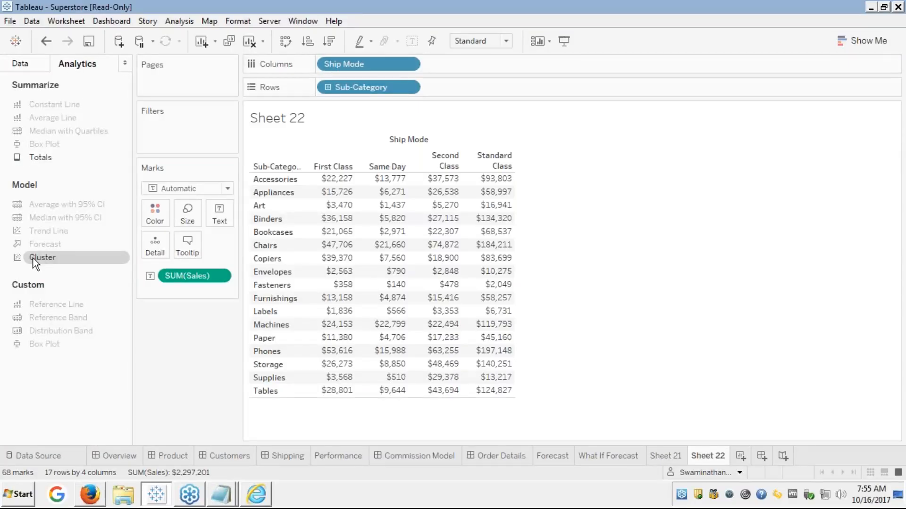
{"action": "left_click_drag", "start_coordinate": [35, 263], "coordinate": [370, 151]}
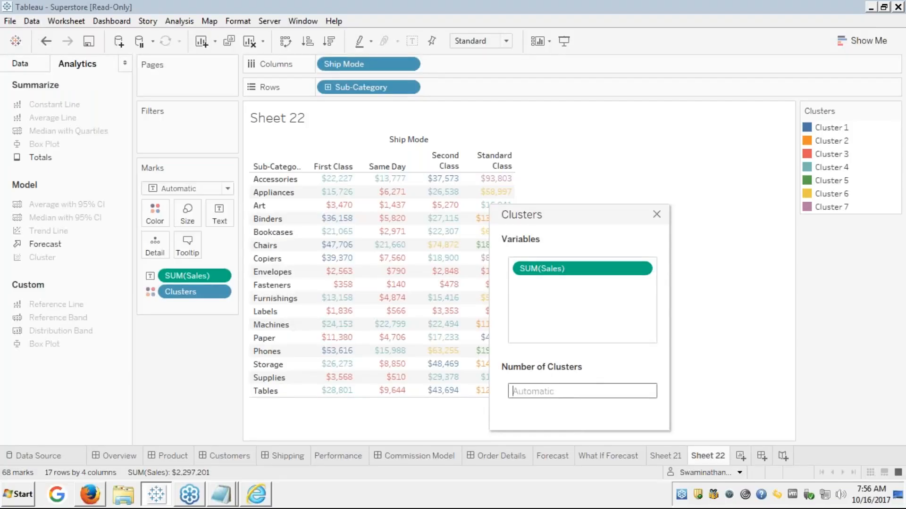
{"action": "type", "text": "2"}
{"action": "key", "text": "BackSpace"}
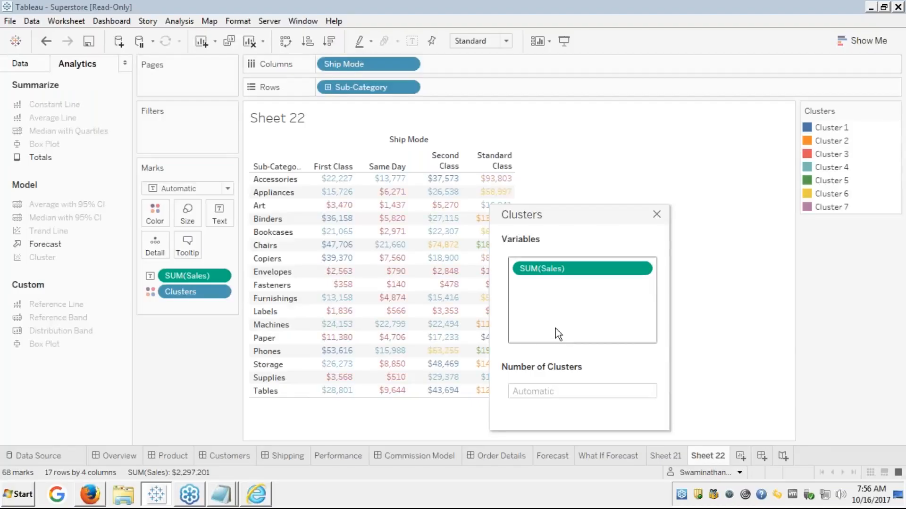
{"action": "left_click", "coordinate": [657, 216]}
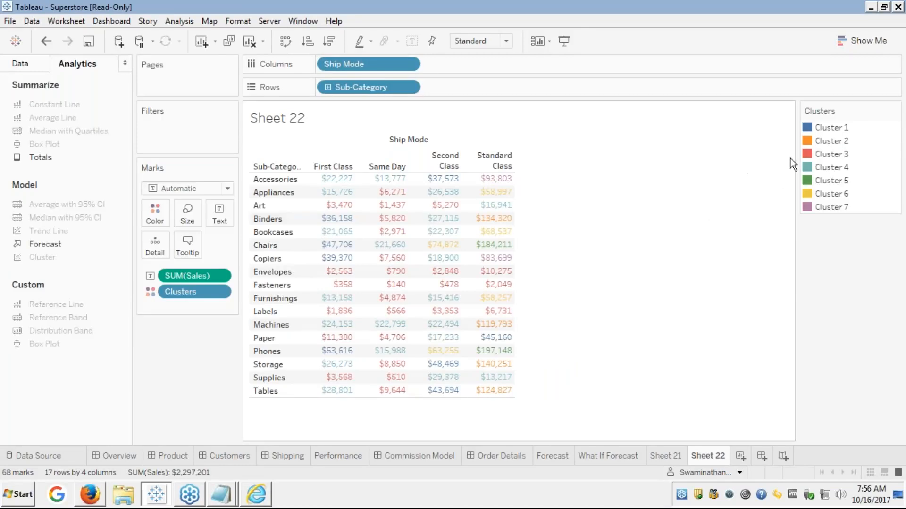
Highlight Cluster 1 through Cluster 7 one after another to examine which sales values each contains, and clear the highlighting.
{"action": "left_click", "coordinate": [828, 128]}
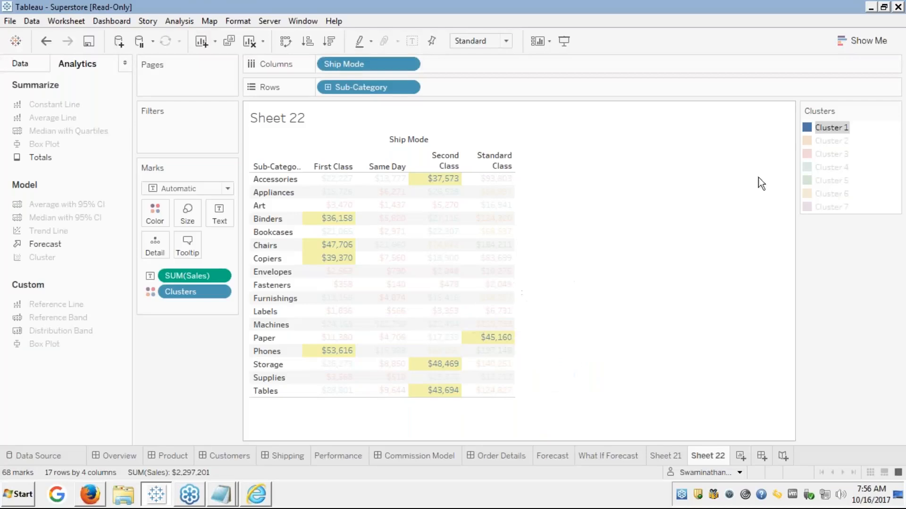
{"action": "left_click", "coordinate": [822, 140]}
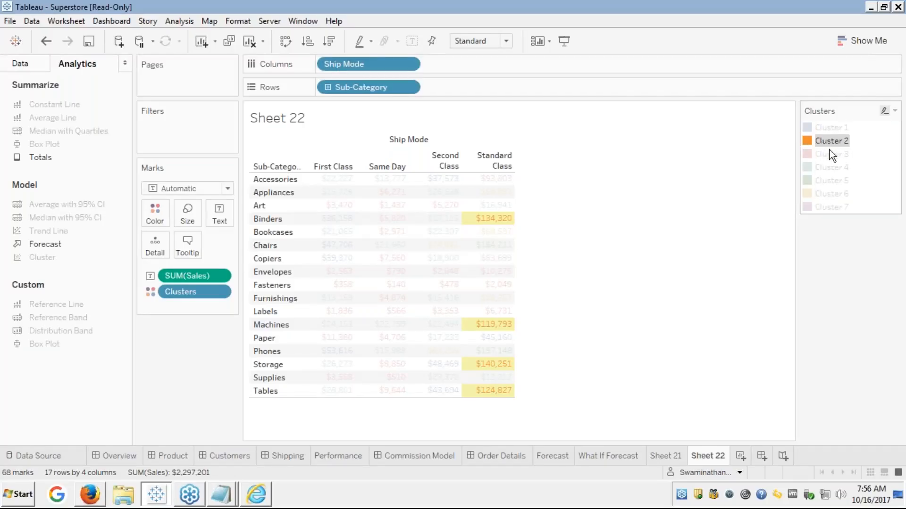
{"action": "left_click", "coordinate": [827, 151]}
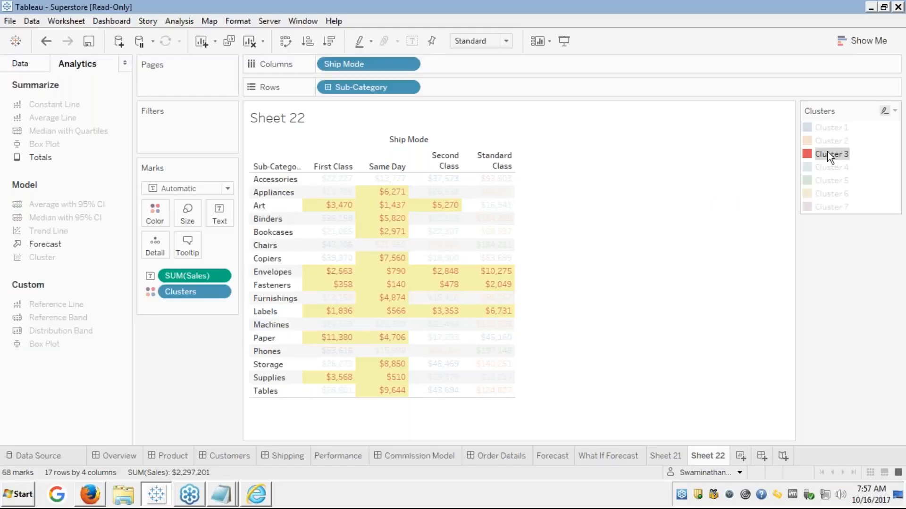
{"action": "left_click", "coordinate": [829, 168]}
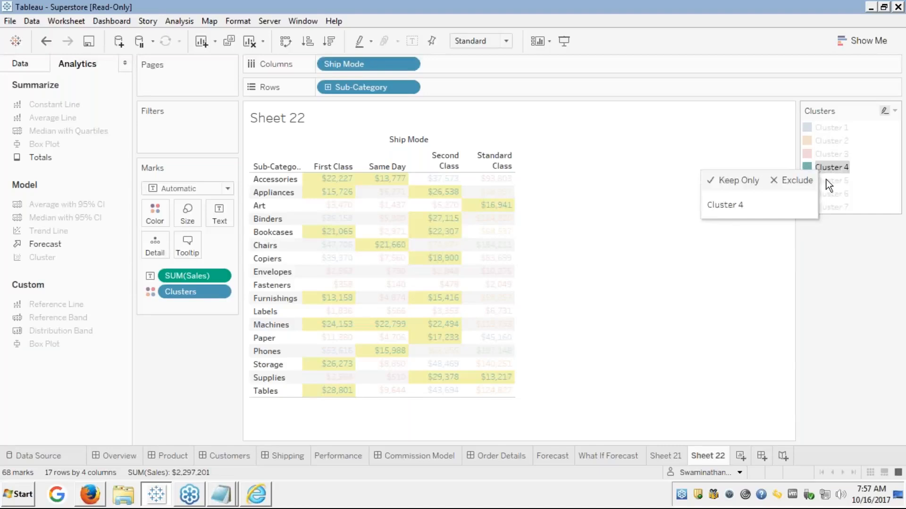
{"action": "left_click", "coordinate": [826, 182]}
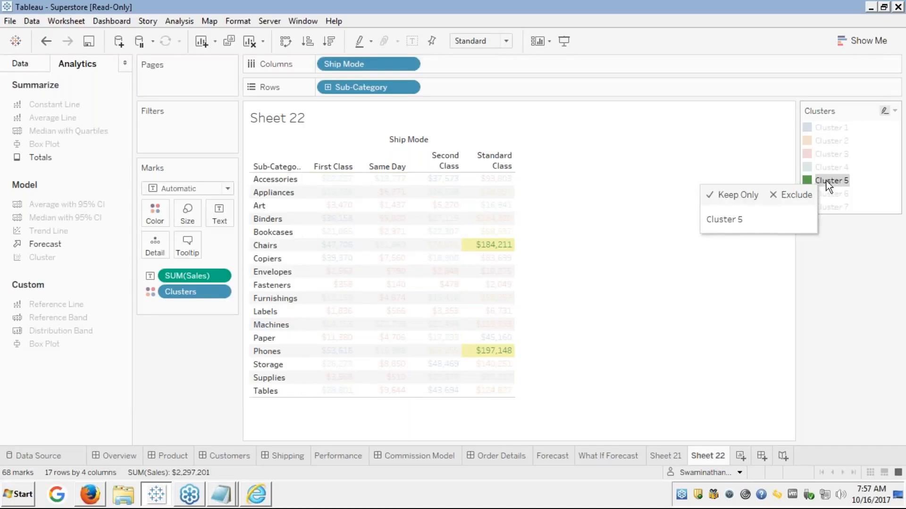
{"action": "left_click", "coordinate": [828, 194]}
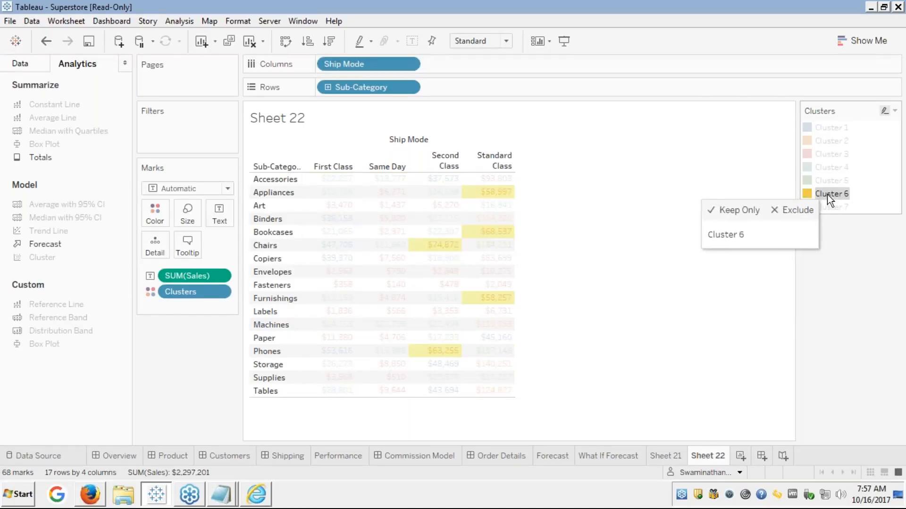
{"action": "left_click", "coordinate": [831, 207]}
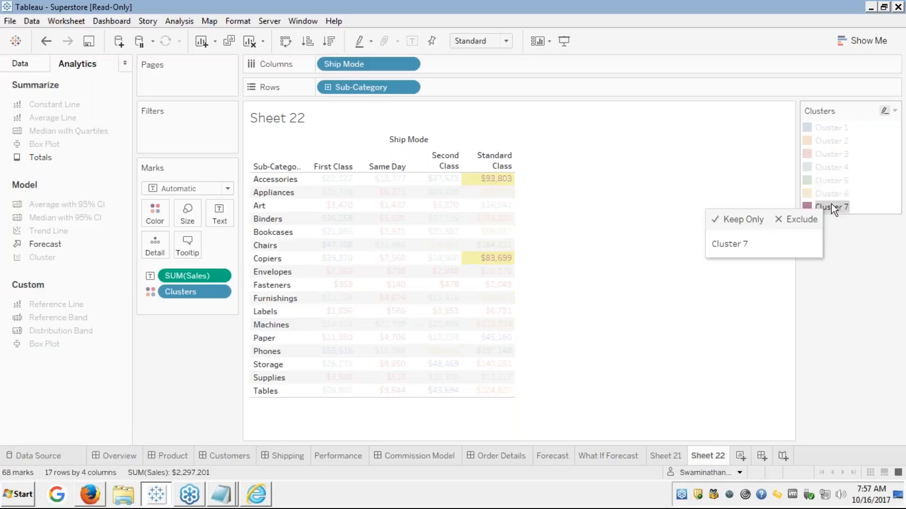
{"action": "left_click", "coordinate": [832, 208]}
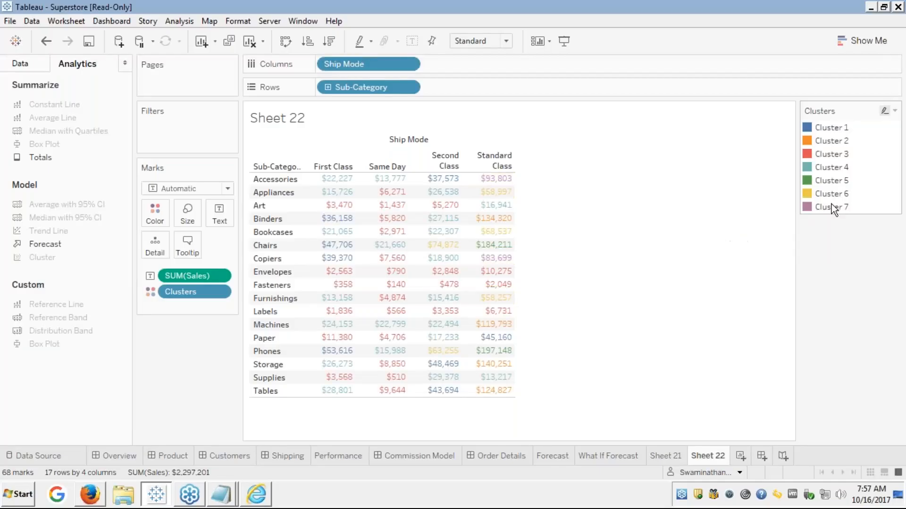
Open the description of the clusters and examine the summary diagnostics, item counts and centers, marking the Cluster 1 center.
{"action": "right_click", "coordinate": [196, 290]}
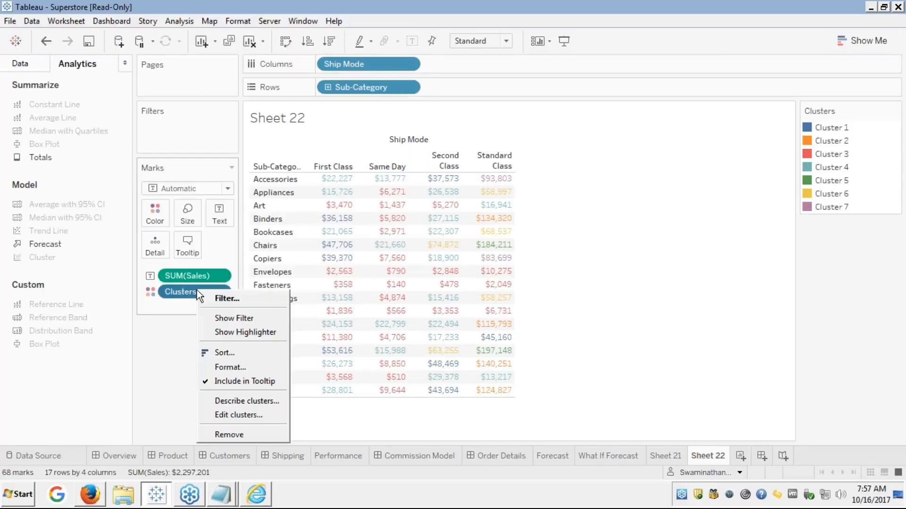
{"action": "left_click", "coordinate": [256, 403]}
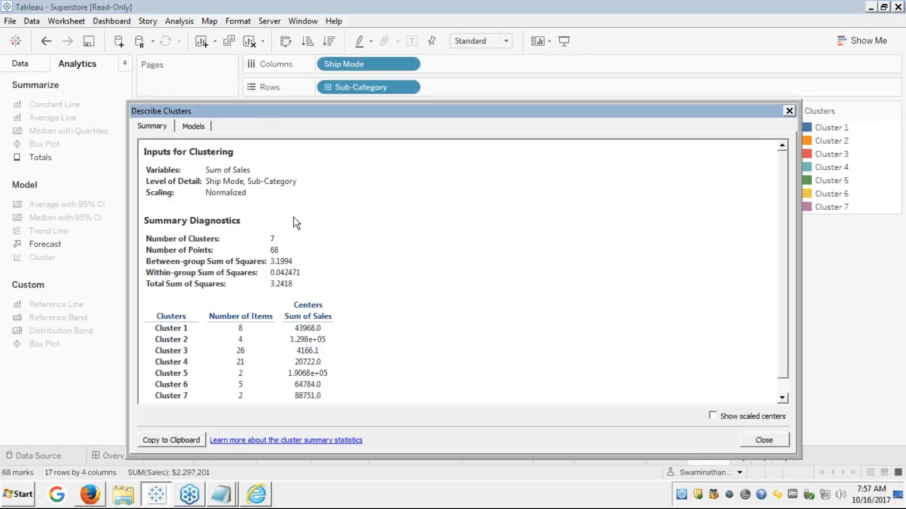
{"action": "scroll", "coordinate": [354, 209], "scroll_direction": "down", "scroll_amount": 1}
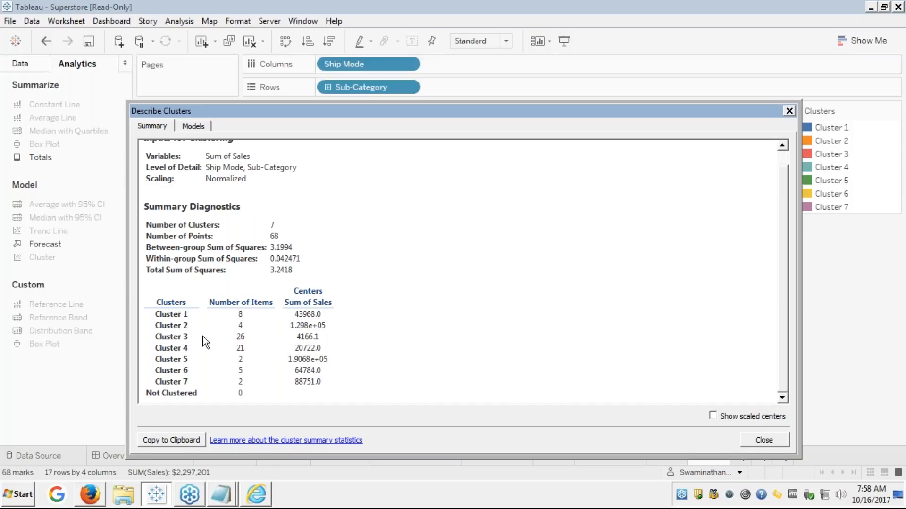
{"action": "double_click", "coordinate": [309, 315]}
Switch to the Clustering note in Notepad and list the numbers 1, 2, 3, 4 and 5 on separate lines.
{"action": "left_click", "coordinate": [222, 498]}
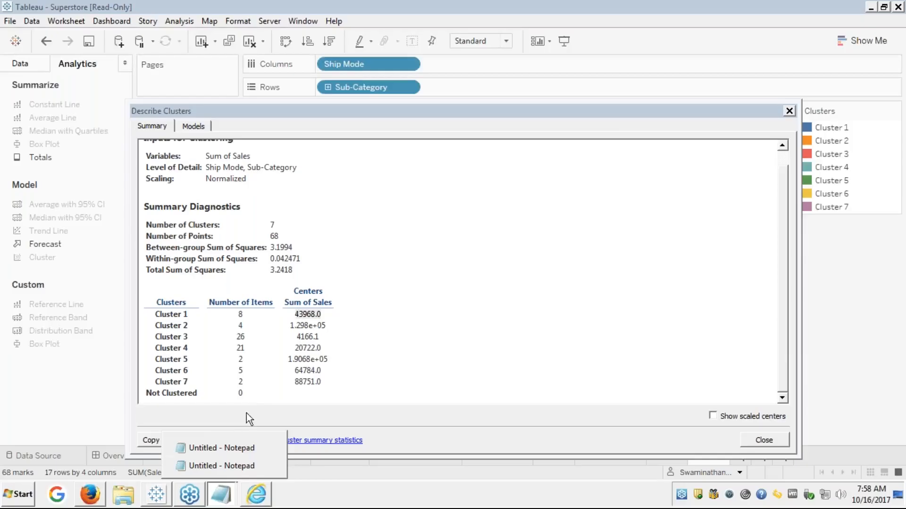
{"action": "left_click", "coordinate": [206, 446]}
{"action": "type", "text": "1"}
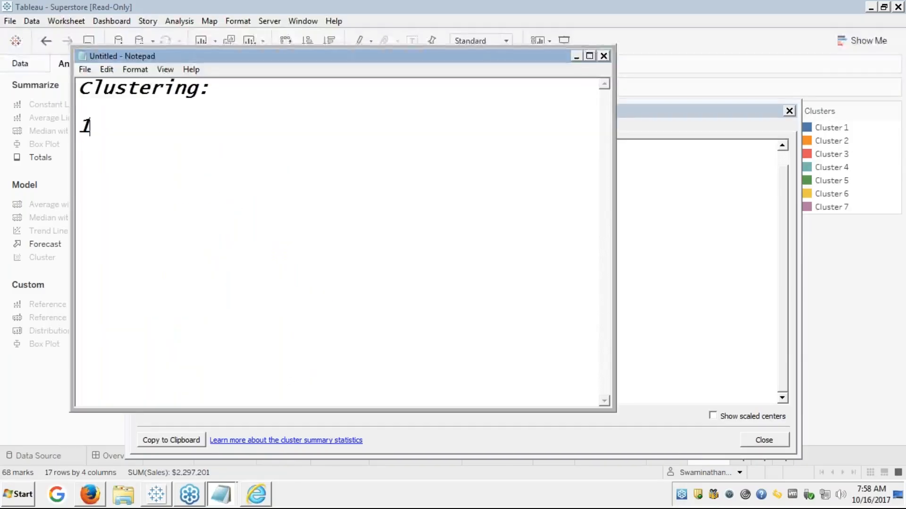
{"action": "key", "text": "Return"}
{"action": "type", "text": "2"}
{"action": "key", "text": "Return"}
{"action": "type", "text": "3"}
{"action": "key", "text": "Return"}
{"action": "type", "text": "4"}
{"action": "key", "text": "Return"}
{"action": "type", "text": "5"}
{"action": "key", "text": "Return"}
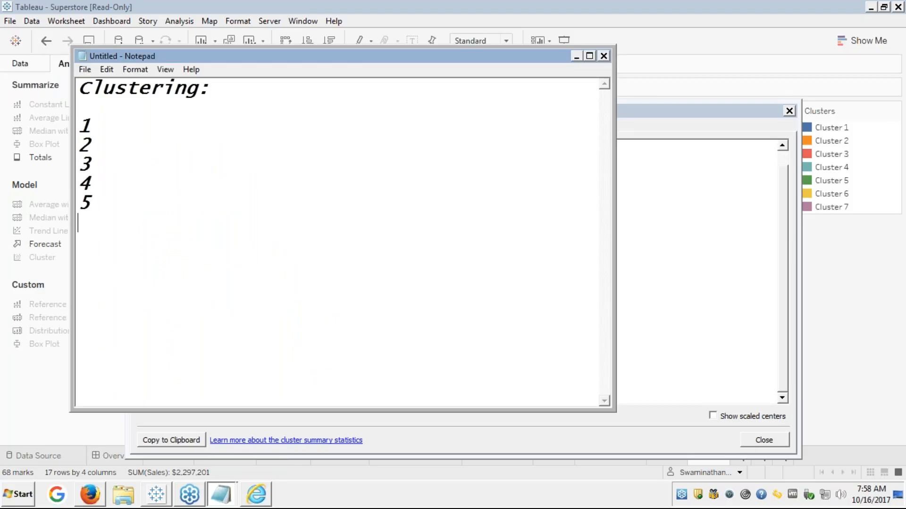
Continue the number list with 15, 20, 21, 22 and 23, each on its own line.
{"action": "type", "text": "15"}
{"action": "key", "text": "Return"}
{"action": "type", "text": "20"}
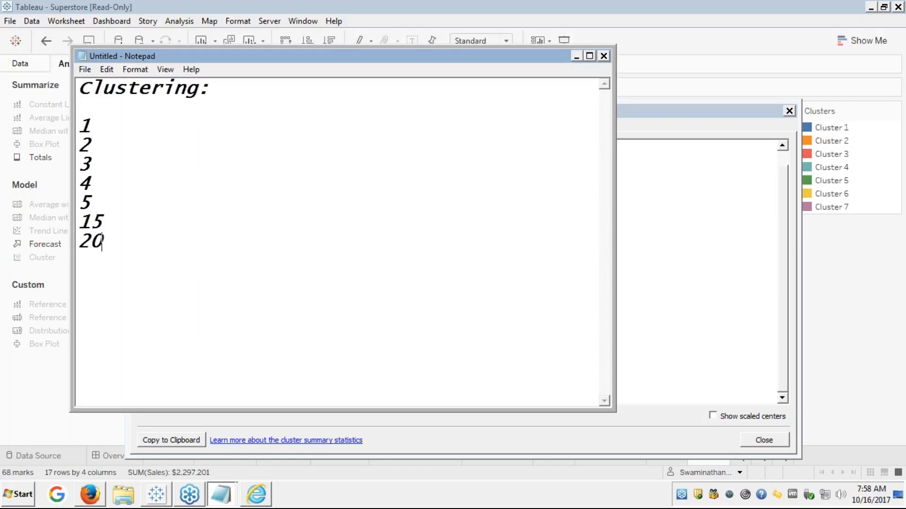
{"action": "key", "text": "Return"}
{"action": "type", "text": "2122"}
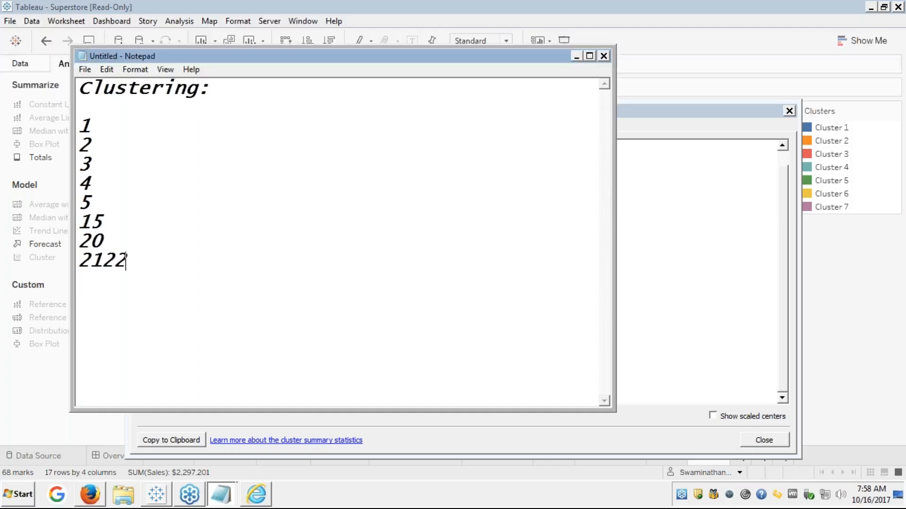
{"action": "key", "text": "Return"}
{"action": "type", "text": "23"}
{"action": "left_click", "coordinate": [102, 259]}
{"action": "key", "text": "Return"}
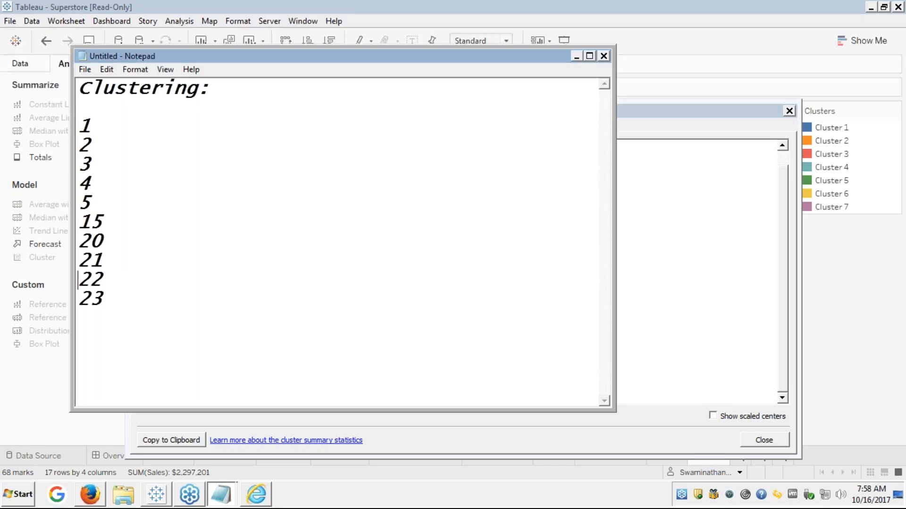
{"action": "left_click", "coordinate": [141, 299]}
Mark the numbers 2 to 4 and separate the group ending in 5 from the group starting with 15 by blank lines.
{"action": "left_click", "coordinate": [87, 125]}
{"action": "key", "text": "shift+Down"}
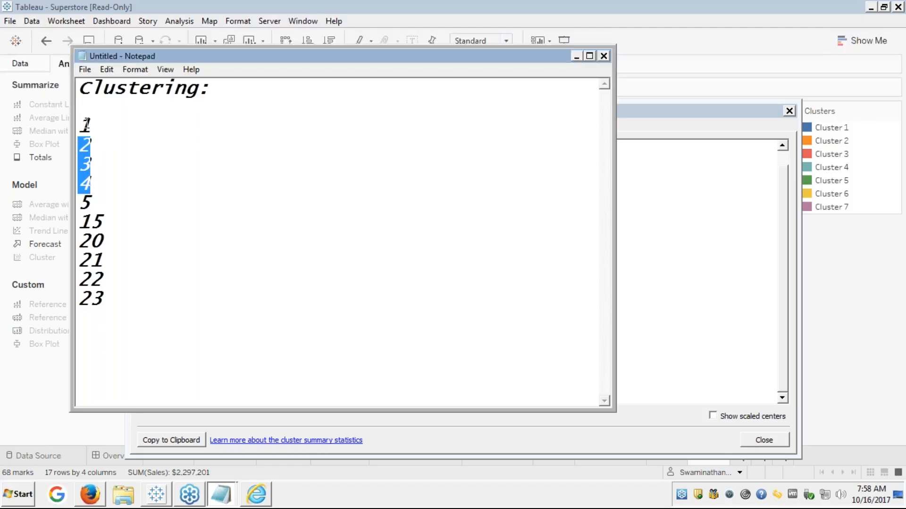
{"action": "left_click", "coordinate": [107, 200]}
{"action": "key", "text": "Return"}
{"action": "key", "text": "Return"}
{"action": "key", "text": "Return"}
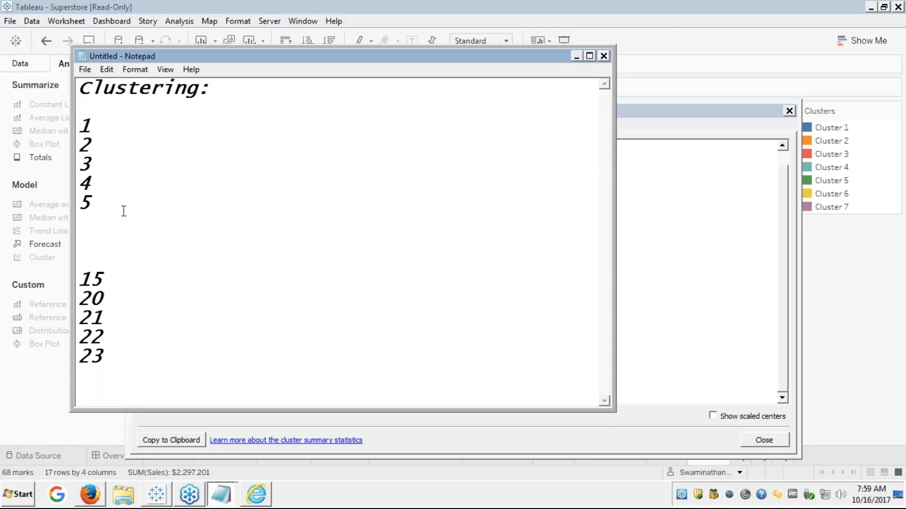
Add the line "3 - 1,2,4,5 cluster1" between the two groups of numbers.
{"action": "left_click", "coordinate": [107, 190]}
{"action": "left_click", "coordinate": [98, 209]}
{"action": "key", "text": "Return"}
{"action": "key", "text": "Return"}
{"action": "type", "text": "3 "}
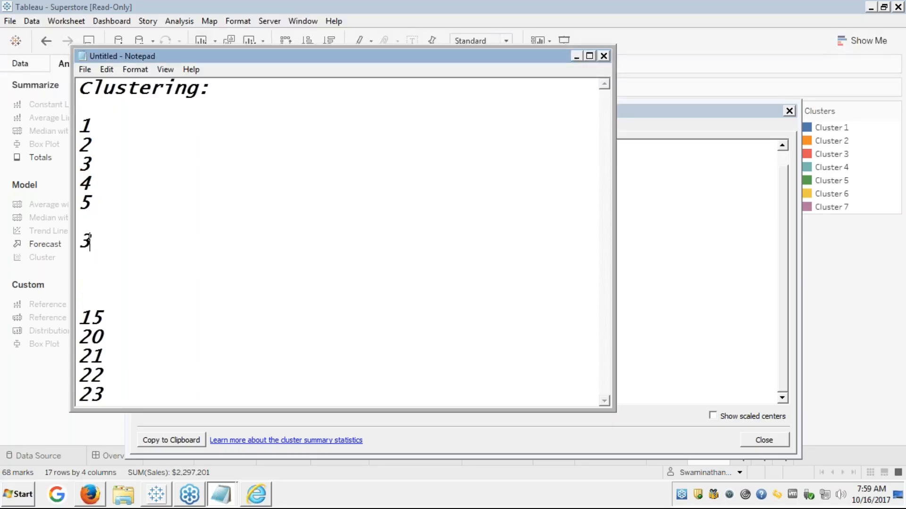
{"action": "type", "text": "- 1,2,4,5"}
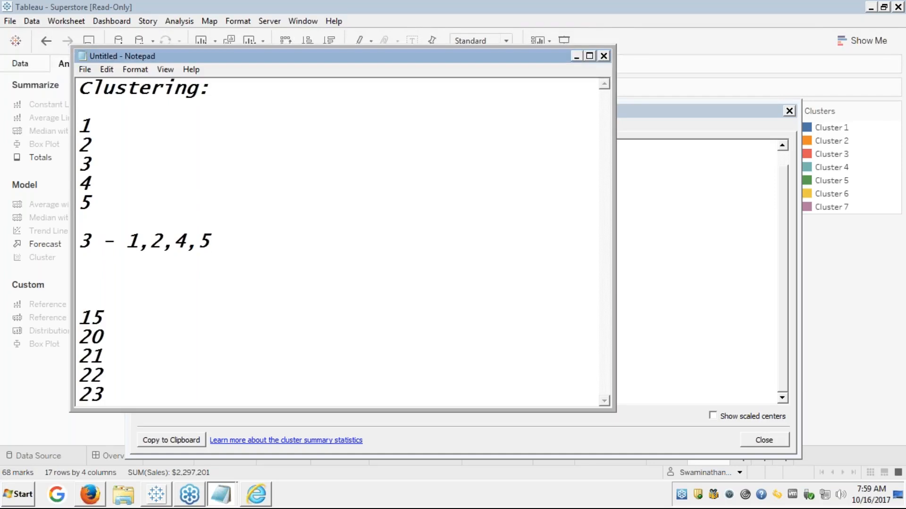
{"action": "type", "text": " cluster1"}
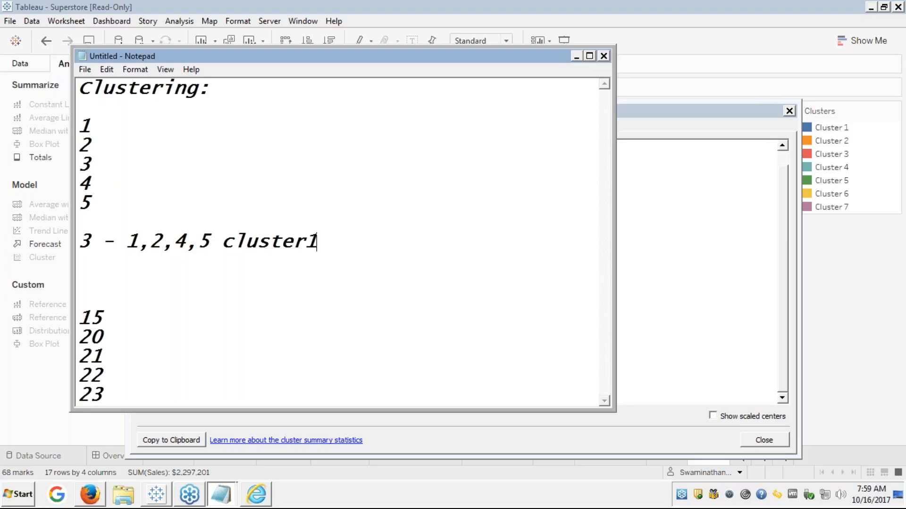
Switch back to the cluster description in Tableau and mark the Sum of Sales center of Cluster 1.
{"action": "key", "text": "alt+Tab"}
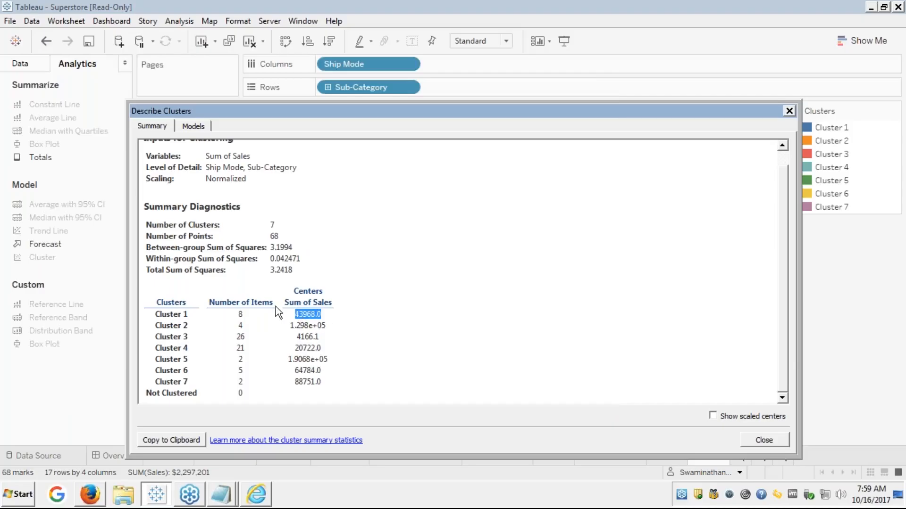
{"action": "double_click", "coordinate": [311, 315]}
{"action": "left_click", "coordinate": [898, 178]}
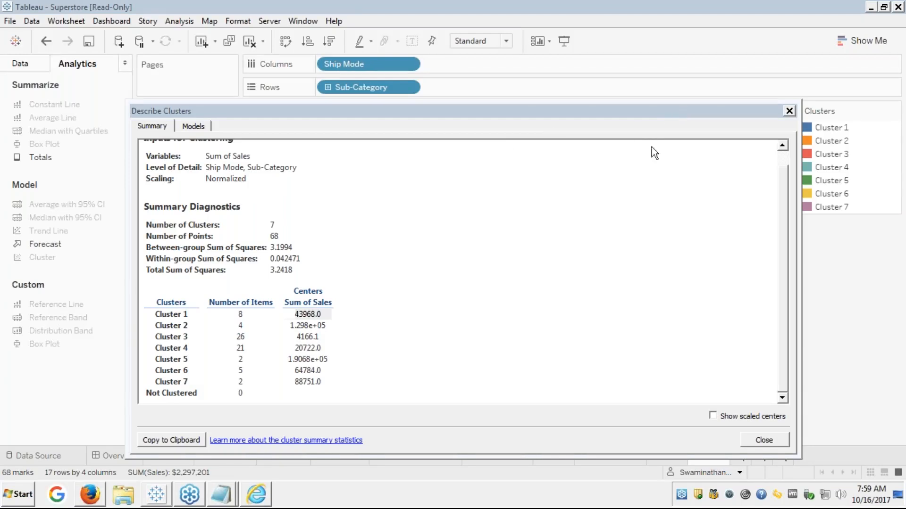
Close the Data mining note and the Clustering note in Notepad without saving either of them.
{"action": "mouse_move", "coordinate": [224, 497]}
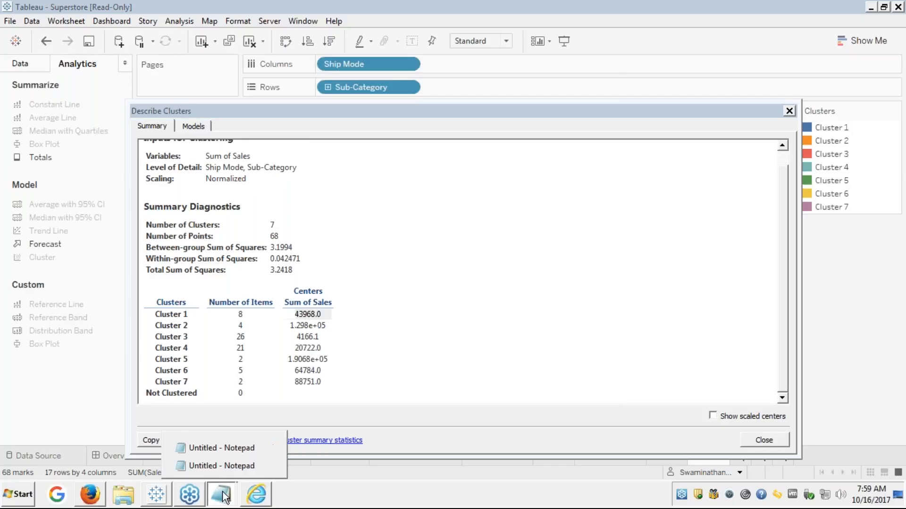
{"action": "left_click", "coordinate": [210, 467]}
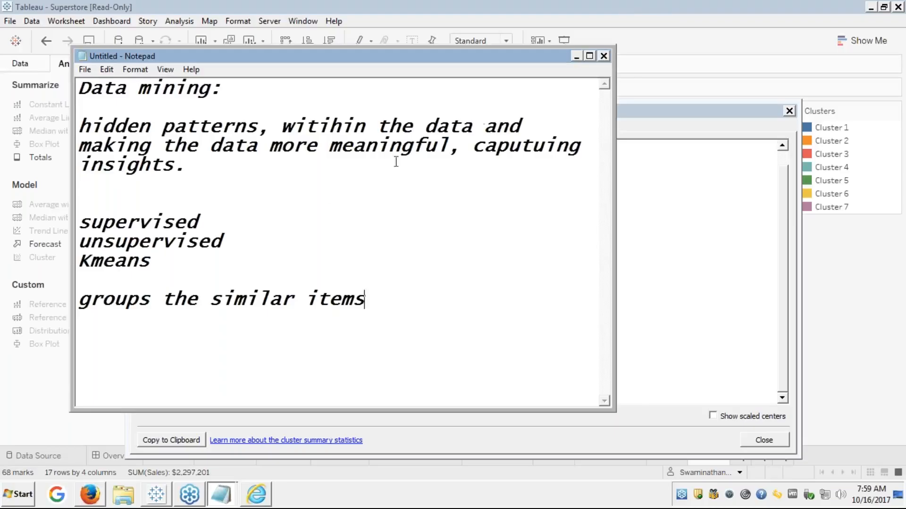
{"action": "left_click", "coordinate": [604, 56]}
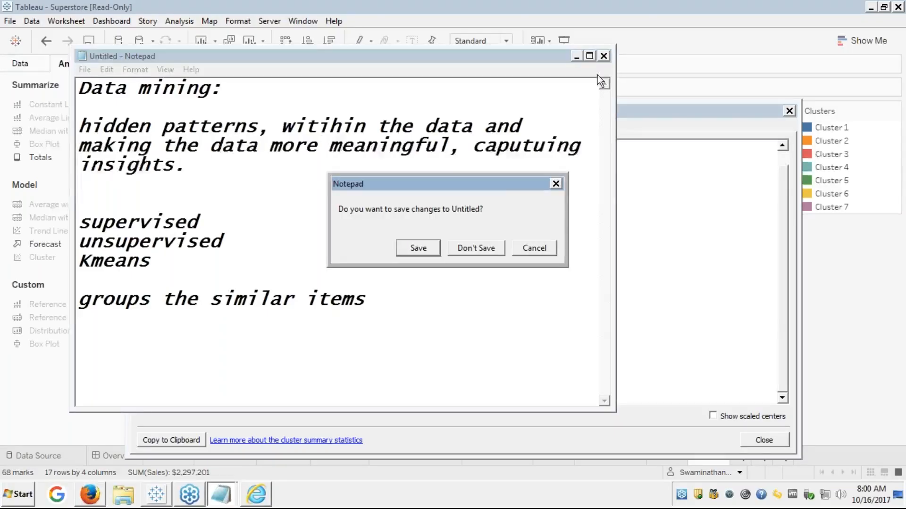
{"action": "left_click", "coordinate": [473, 248]}
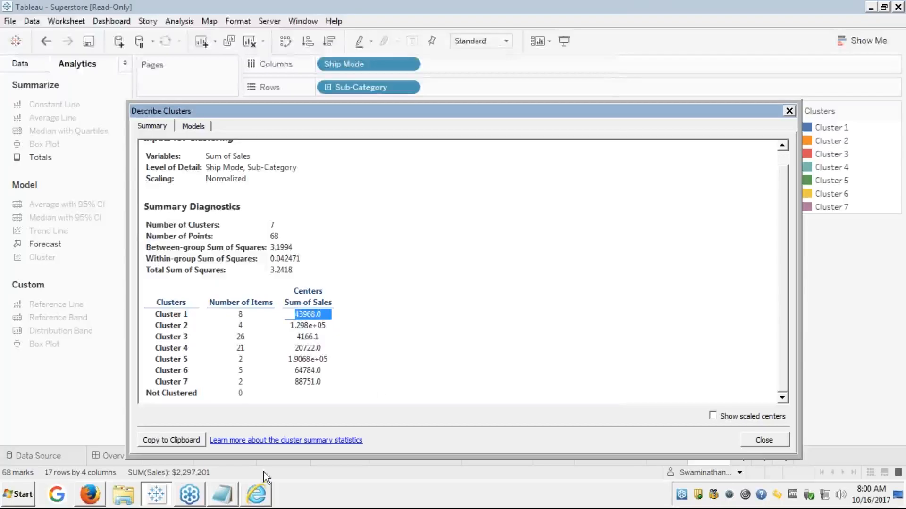
{"action": "left_click", "coordinate": [226, 492]}
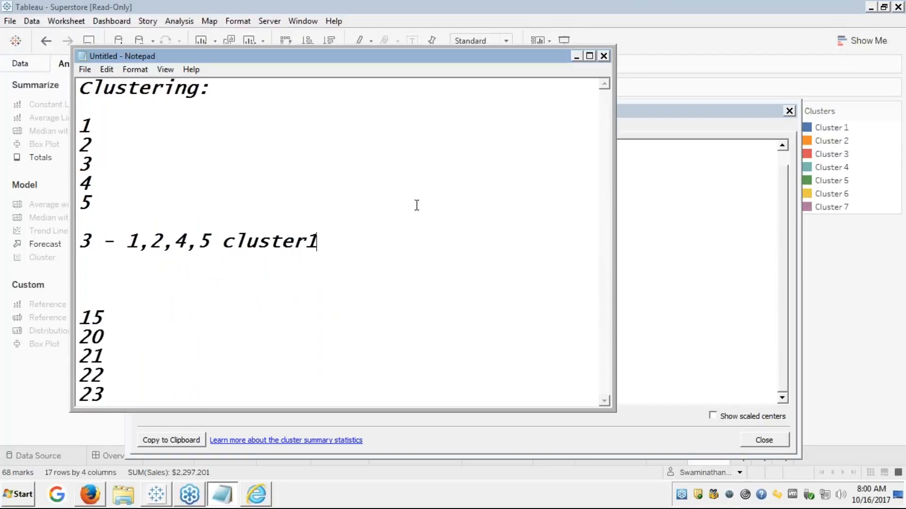
{"action": "left_click", "coordinate": [603, 56]}
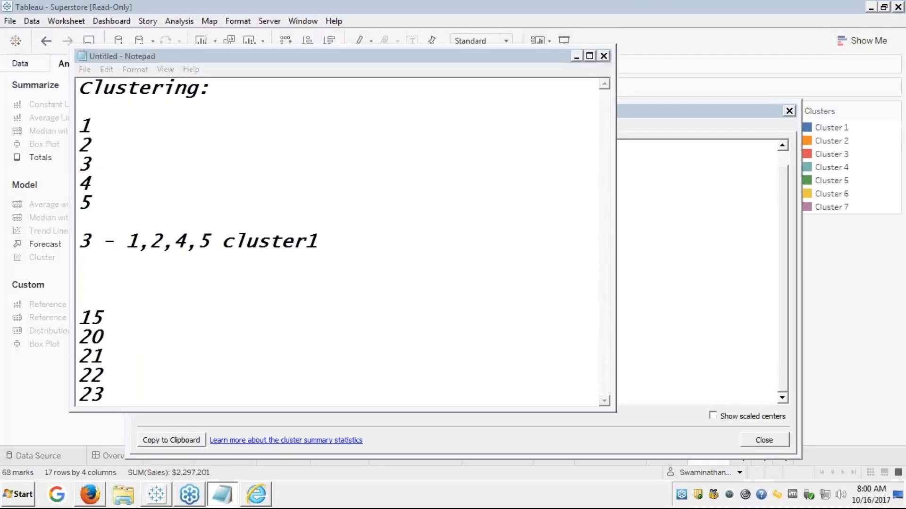
{"action": "left_click", "coordinate": [474, 251]}
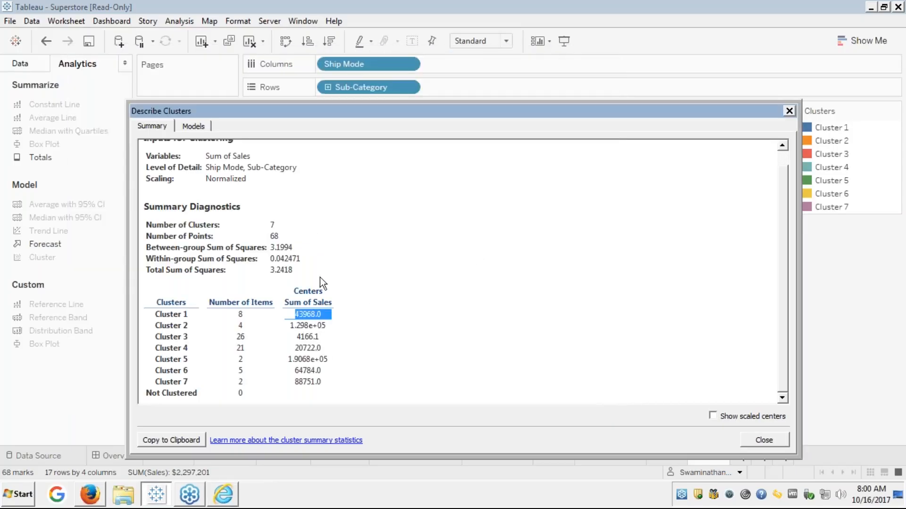
Examine the not-clustered count and the analysis of variance for the cluster model, and close the cluster description.
{"action": "double_click", "coordinate": [351, 326]}
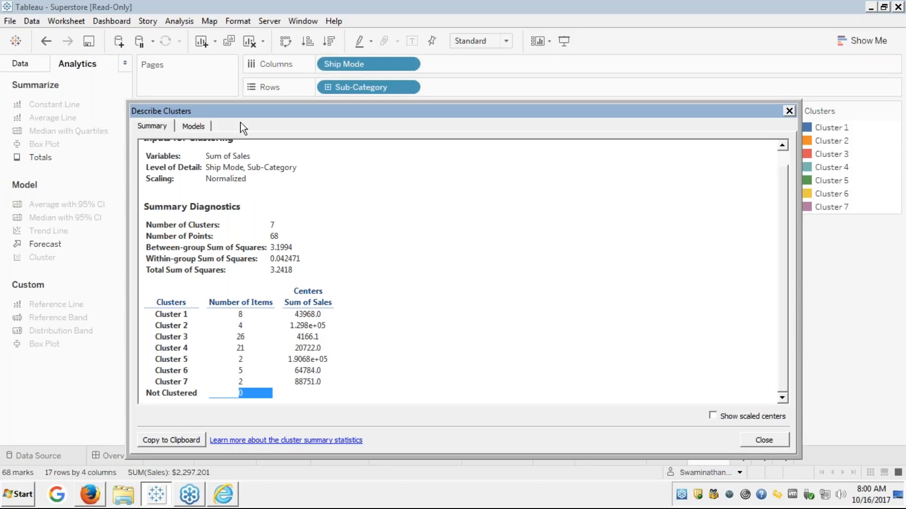
{"action": "left_click", "coordinate": [195, 127]}
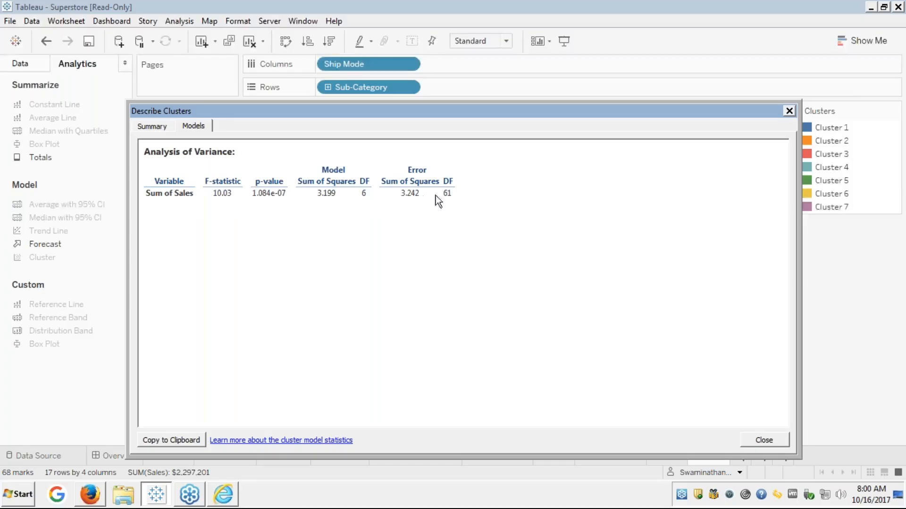
{"action": "left_click", "coordinate": [787, 111]}
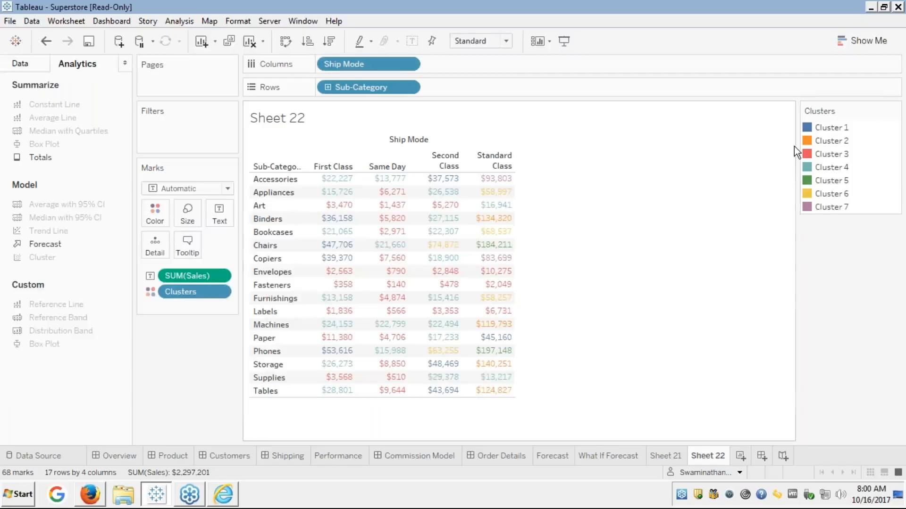
Edit the clusters to use Sub-Category instead of Sales as the variable, and highlight Cluster 1 and Cluster 2 to examine their rows.
{"action": "right_click", "coordinate": [202, 292]}
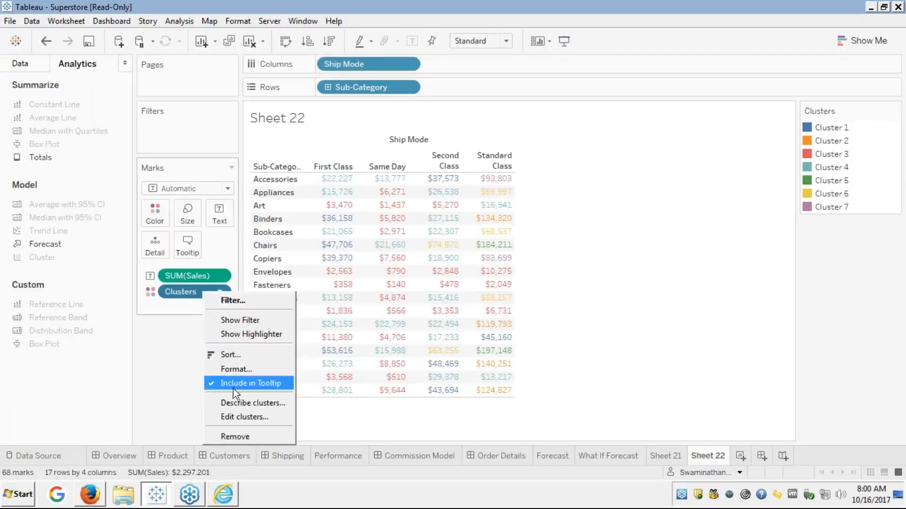
{"action": "left_click", "coordinate": [226, 417]}
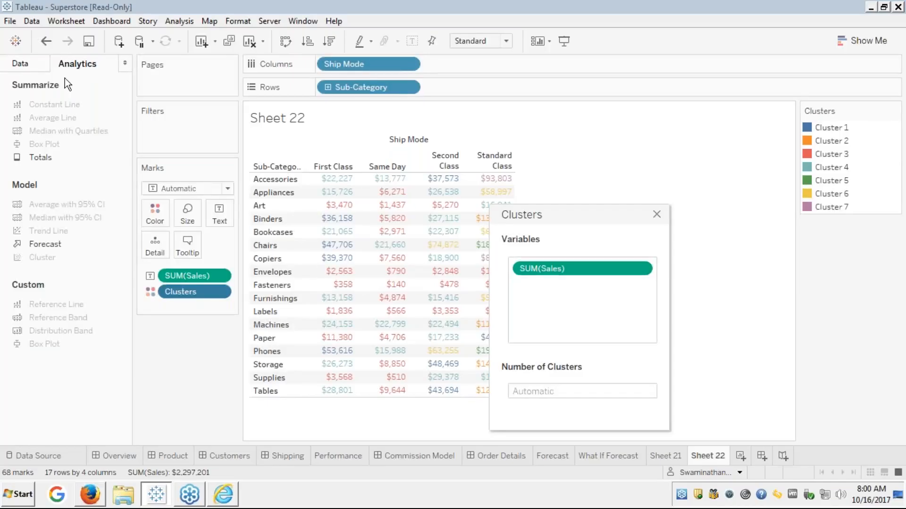
{"action": "left_click", "coordinate": [29, 64]}
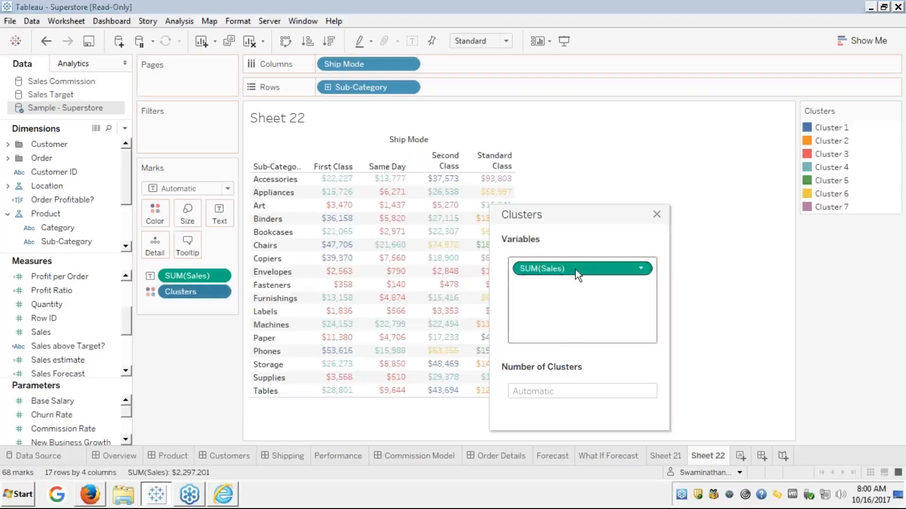
{"action": "left_click_drag", "start_coordinate": [576, 269], "coordinate": [19, 289]}
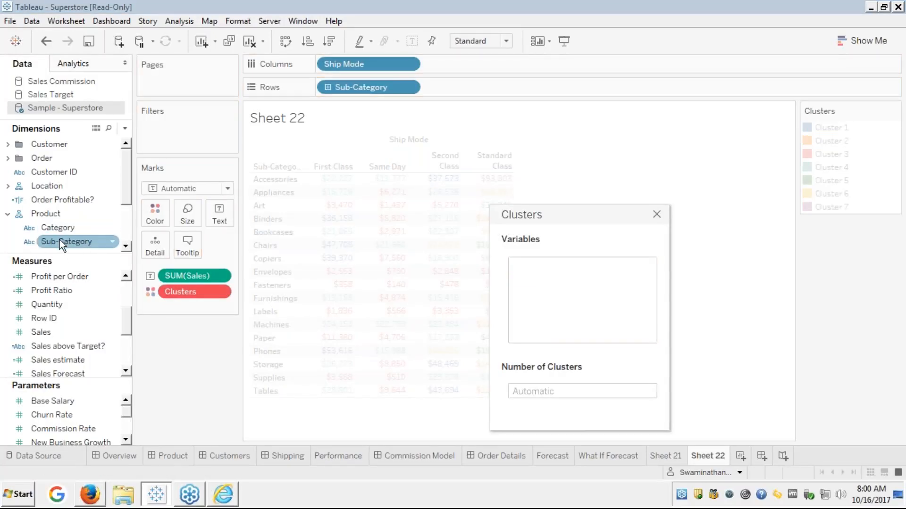
{"action": "left_click_drag", "start_coordinate": [59, 240], "coordinate": [542, 283]}
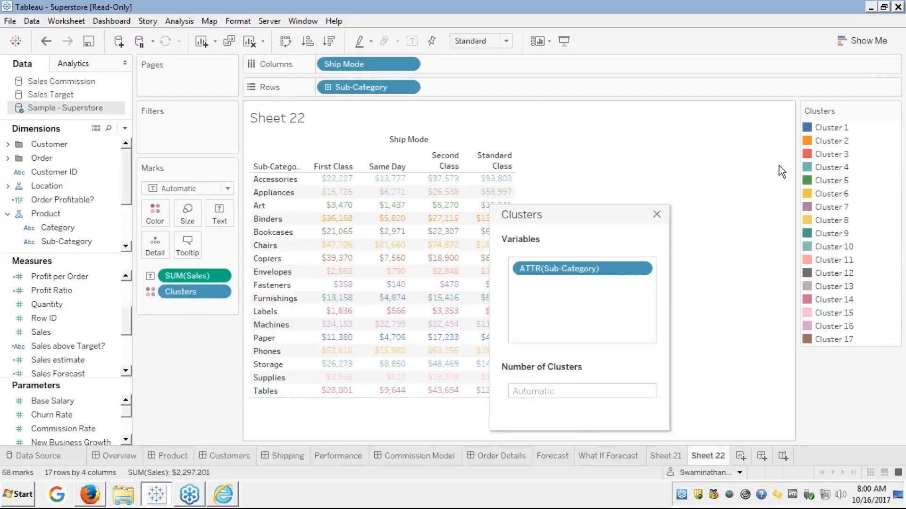
{"action": "left_click", "coordinate": [827, 127]}
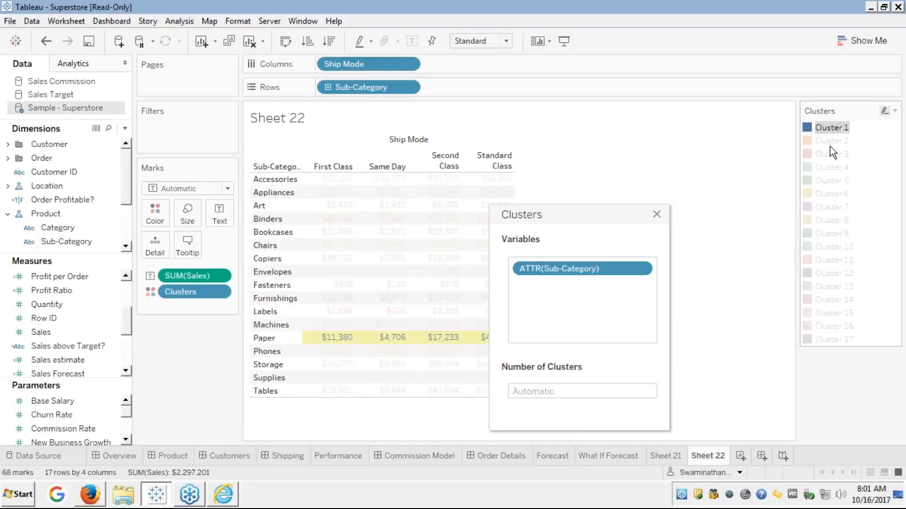
{"action": "left_click", "coordinate": [830, 144]}
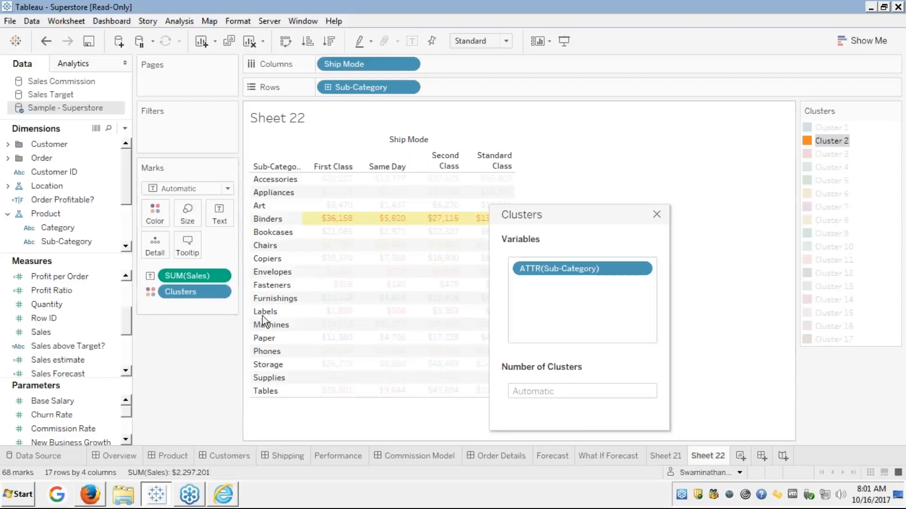
Add Sales as a second clustering variable alongside Sub-Category.
{"action": "left_click", "coordinate": [39, 320]}
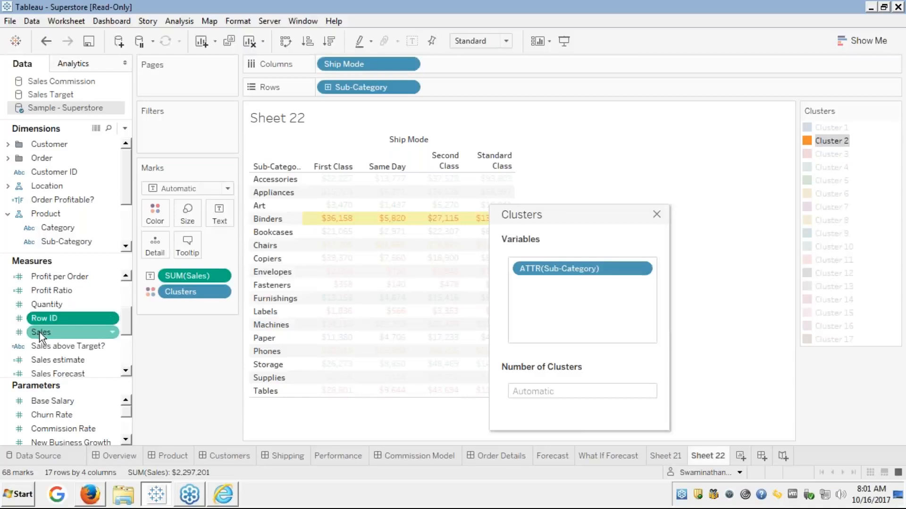
{"action": "left_click", "coordinate": [34, 335]}
{"action": "left_click_drag", "start_coordinate": [37, 336], "coordinate": [537, 283]}
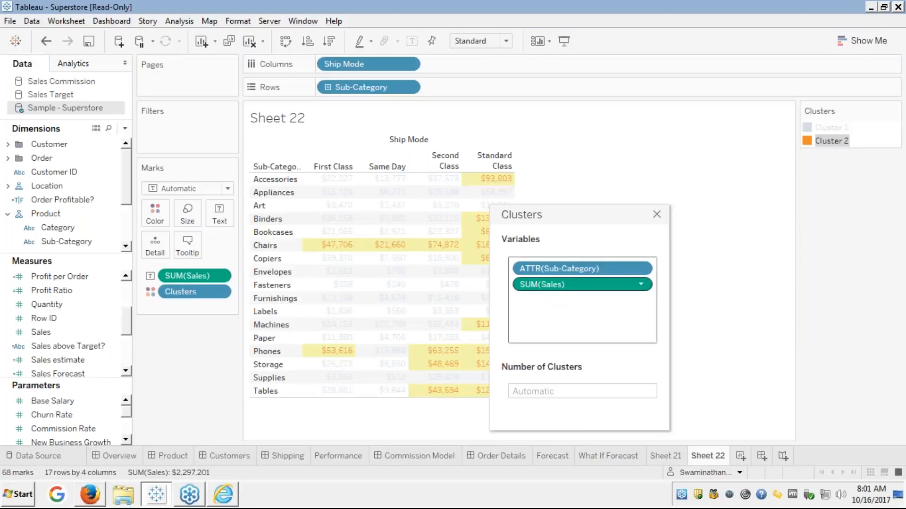
Close the cluster settings and highlight Cluster 1 and Cluster 2 in turn to compare their values across ship modes.
{"action": "left_click", "coordinate": [657, 215]}
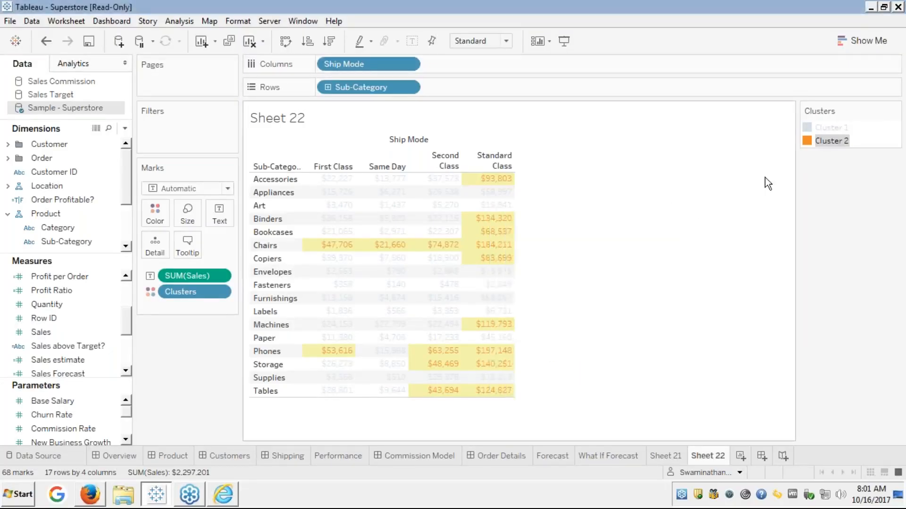
{"action": "left_click", "coordinate": [833, 130]}
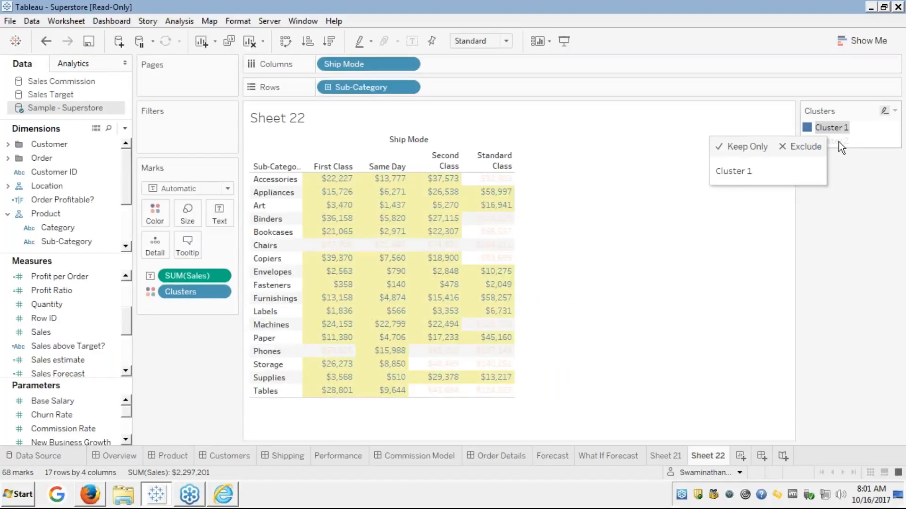
{"action": "left_click", "coordinate": [839, 142]}
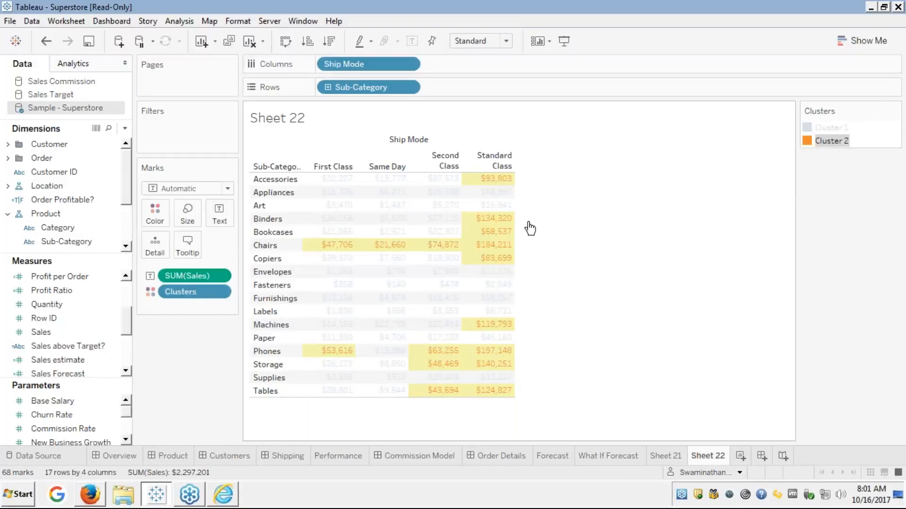
Describe the clusters, examine their item counts, Sum of Sales centers and analysis of variance, and close the description.
{"action": "right_click", "coordinate": [196, 293]}
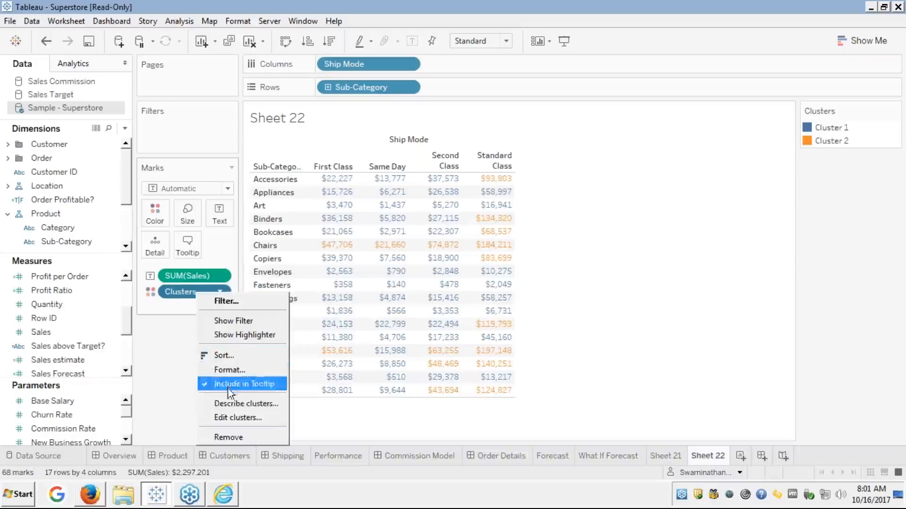
{"action": "left_click", "coordinate": [228, 405]}
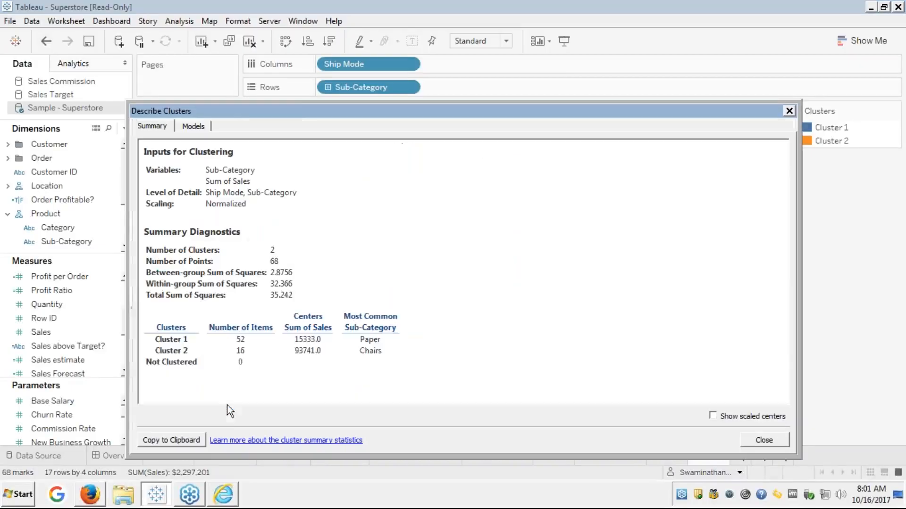
{"action": "double_click", "coordinate": [241, 339]}
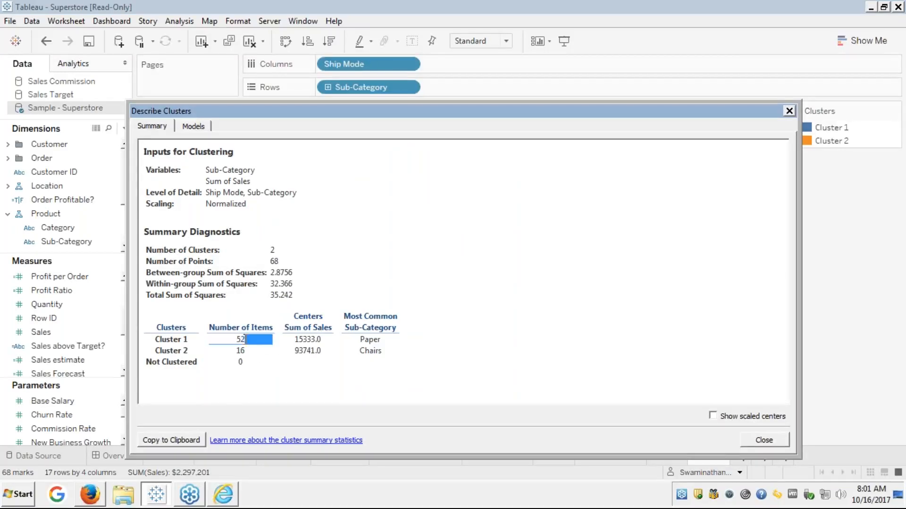
{"action": "double_click", "coordinate": [303, 340]}
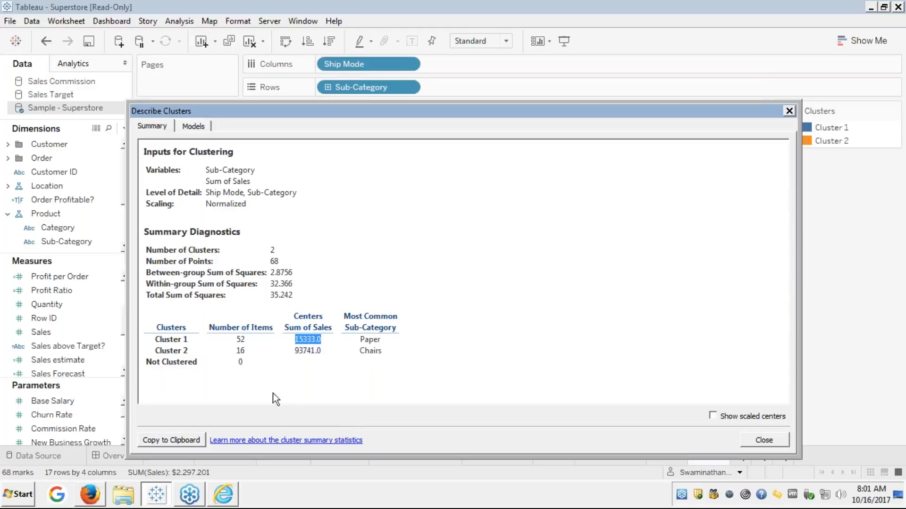
{"action": "double_click", "coordinate": [302, 351]}
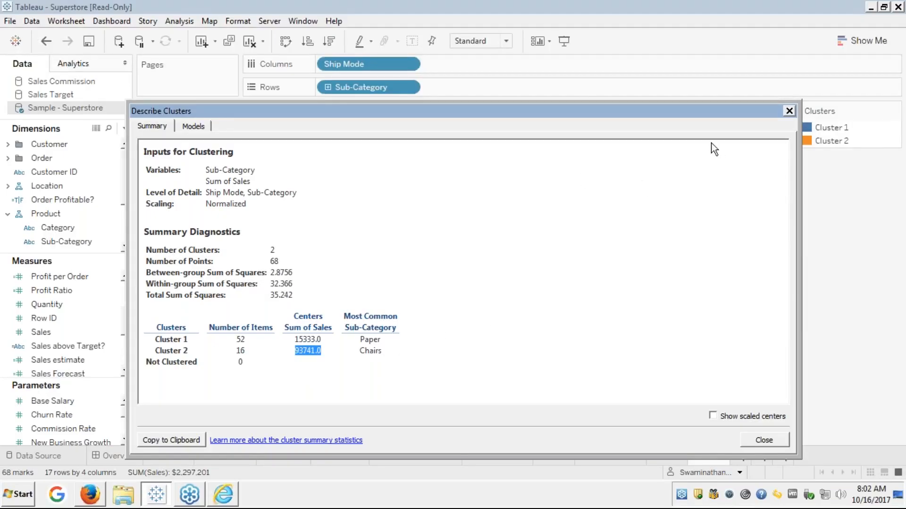
{"action": "left_click", "coordinate": [197, 126]}
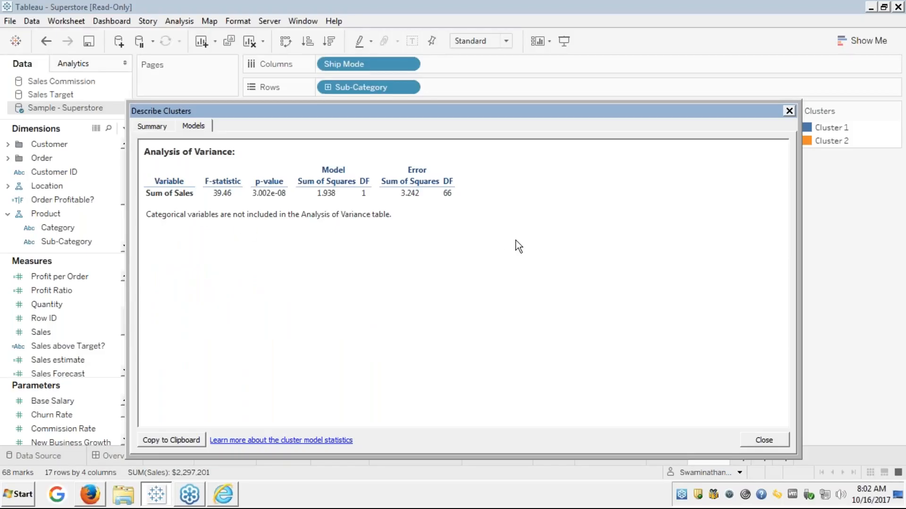
{"action": "left_click", "coordinate": [788, 112]}
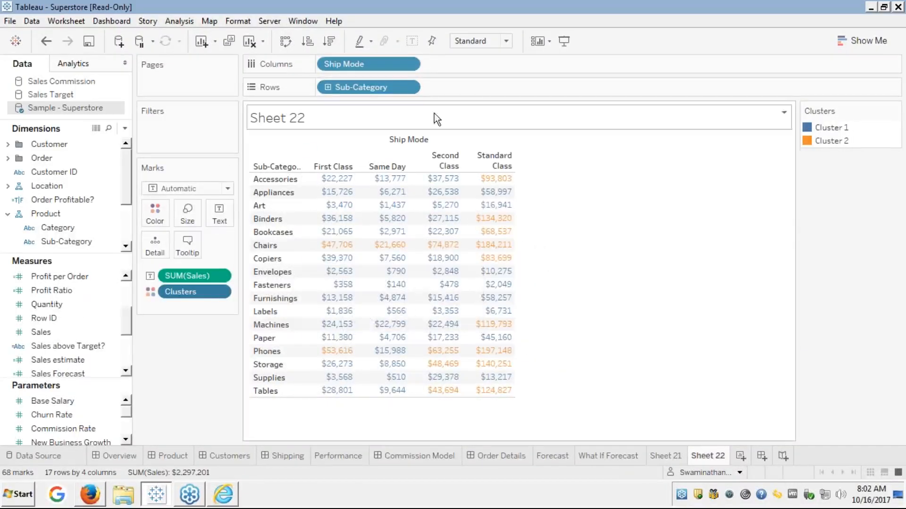
Edit the clusters and remove Sub-Category from the clustering variables.
{"action": "right_click", "coordinate": [193, 296]}
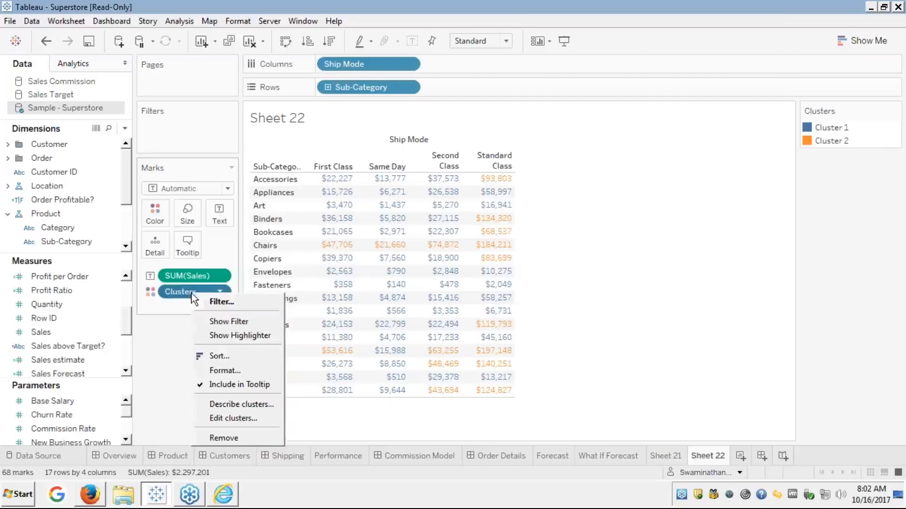
{"action": "left_click", "coordinate": [241, 405]}
{"action": "left_click", "coordinate": [229, 418]}
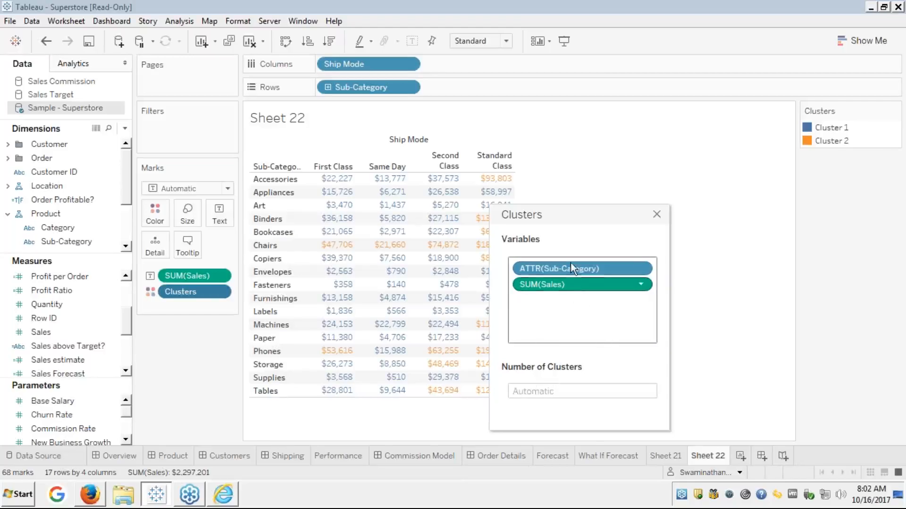
{"action": "left_click_drag", "start_coordinate": [566, 266], "coordinate": [66, 297]}
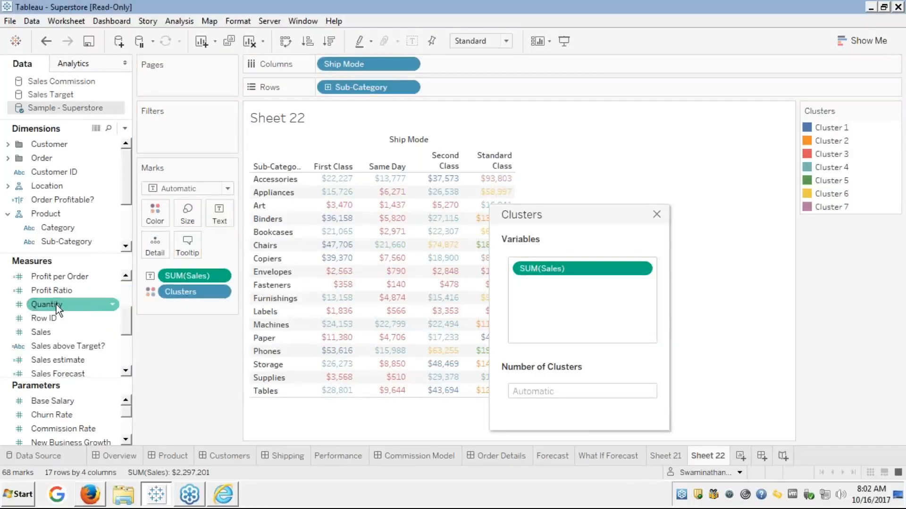
Try adding Quantity as a second clustering variable, remove it again, and close the cluster settings.
{"action": "left_click_drag", "start_coordinate": [55, 305], "coordinate": [534, 284]}
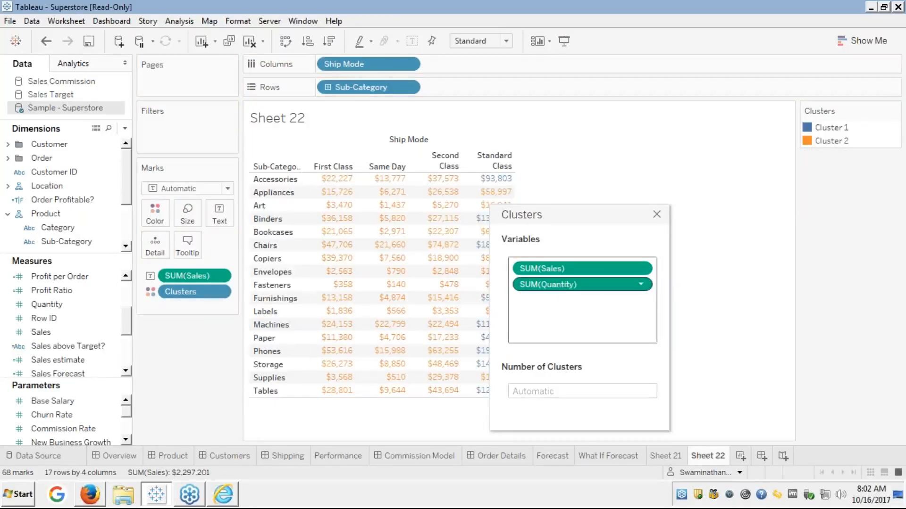
{"action": "left_click_drag", "start_coordinate": [566, 284], "coordinate": [24, 292]}
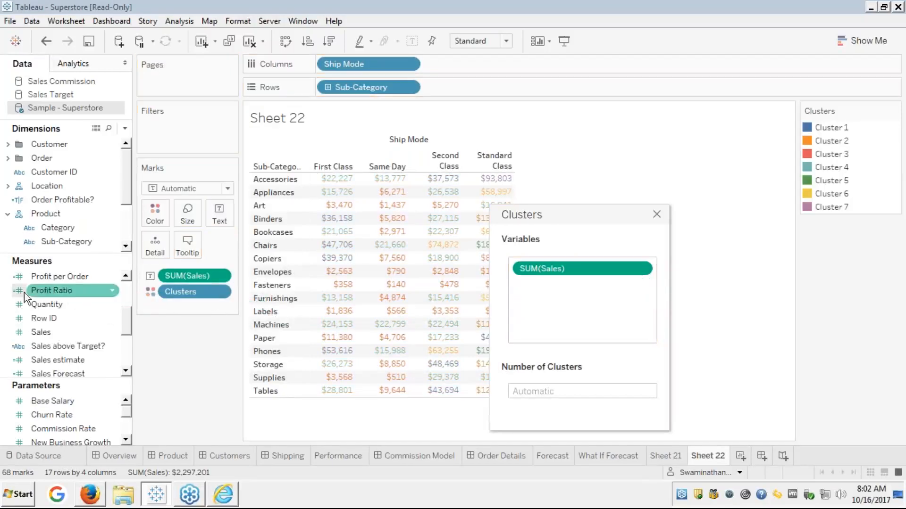
{"action": "left_click", "coordinate": [656, 214]}
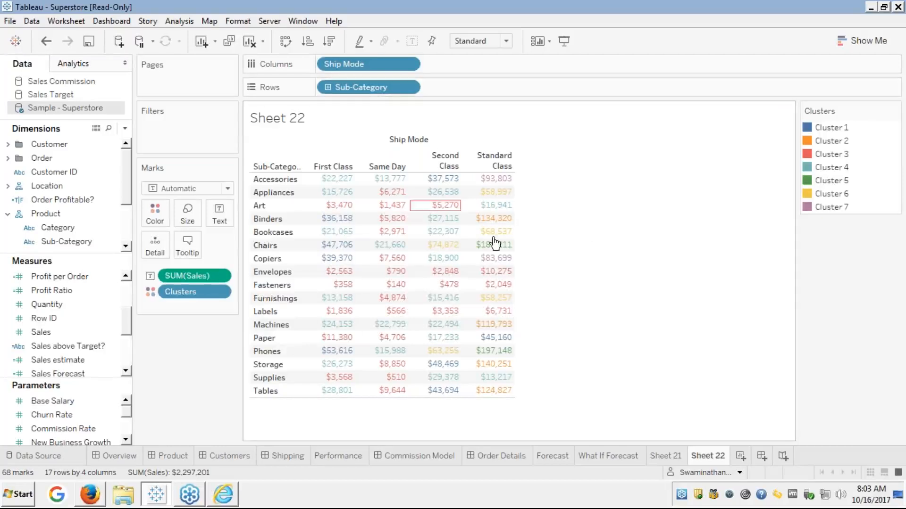
{"action": "mouse_move", "coordinate": [503, 250]}
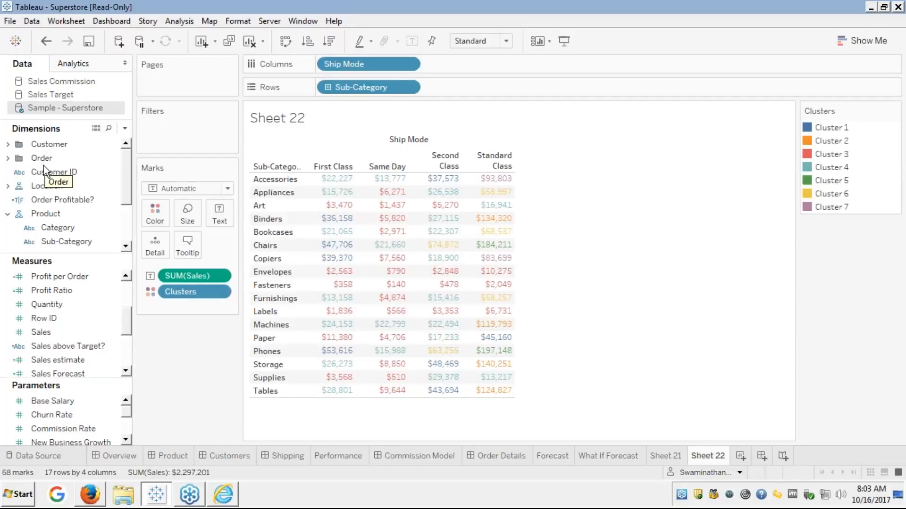
Expand the Order and Customer folders and add Customer Name to the rows after Sub-Category.
{"action": "left_click", "coordinate": [10, 160]}
{"action": "left_click", "coordinate": [7, 159]}
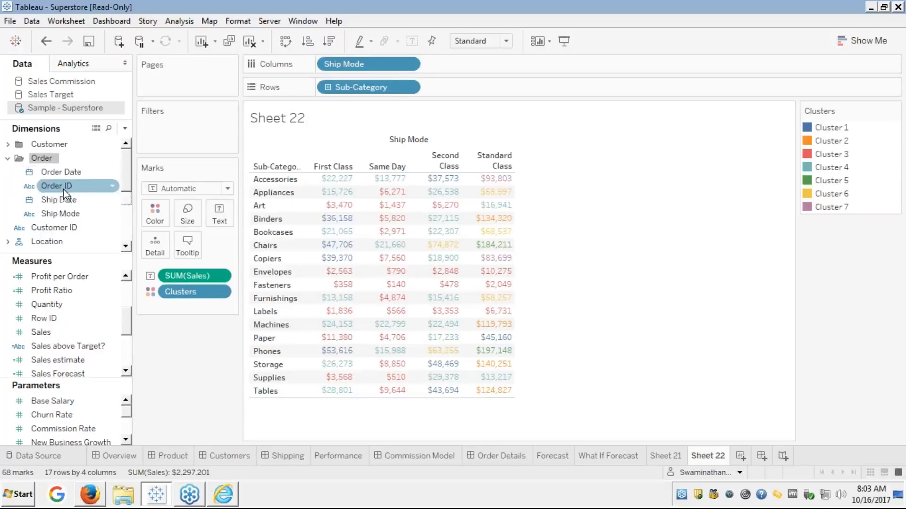
{"action": "left_click", "coordinate": [17, 146]}
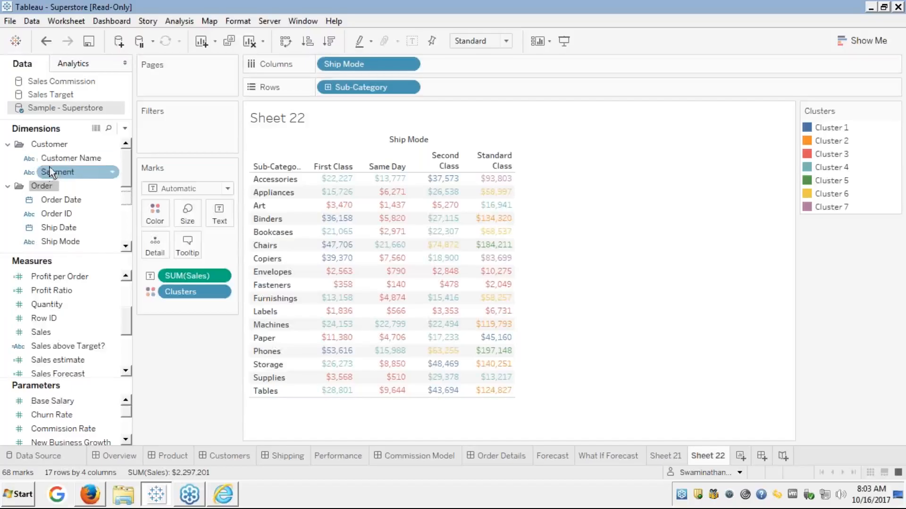
{"action": "left_click_drag", "start_coordinate": [52, 157], "coordinate": [501, 86]}
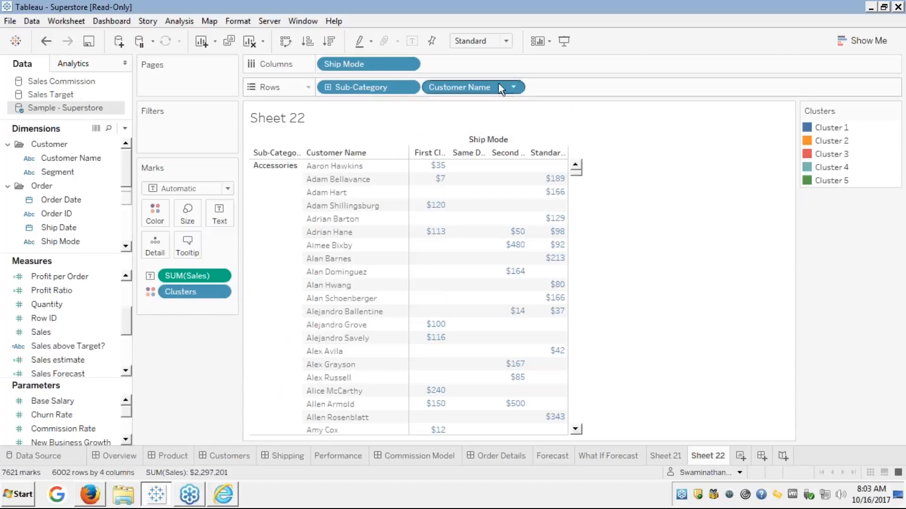
Highlight Cluster 1, review the summary in the clusters' description, and close it.
{"action": "left_click", "coordinate": [831, 129]}
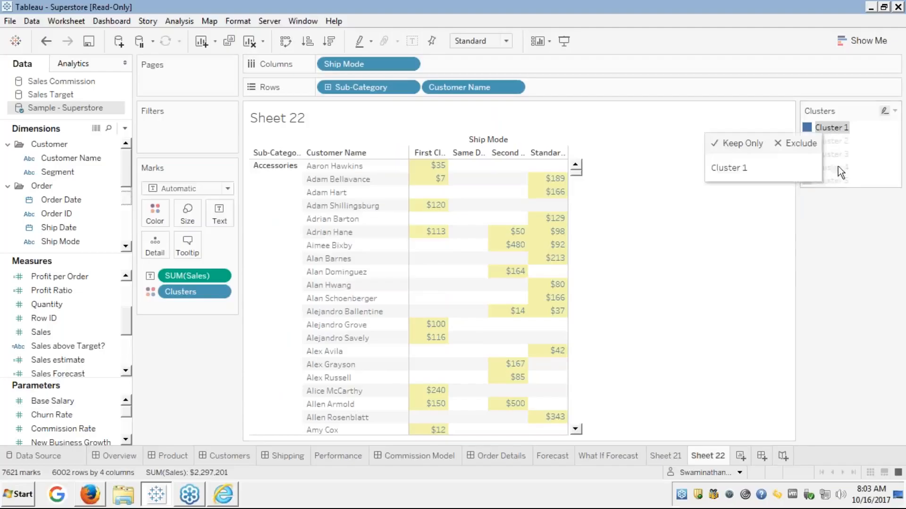
{"action": "left_click", "coordinate": [200, 289]}
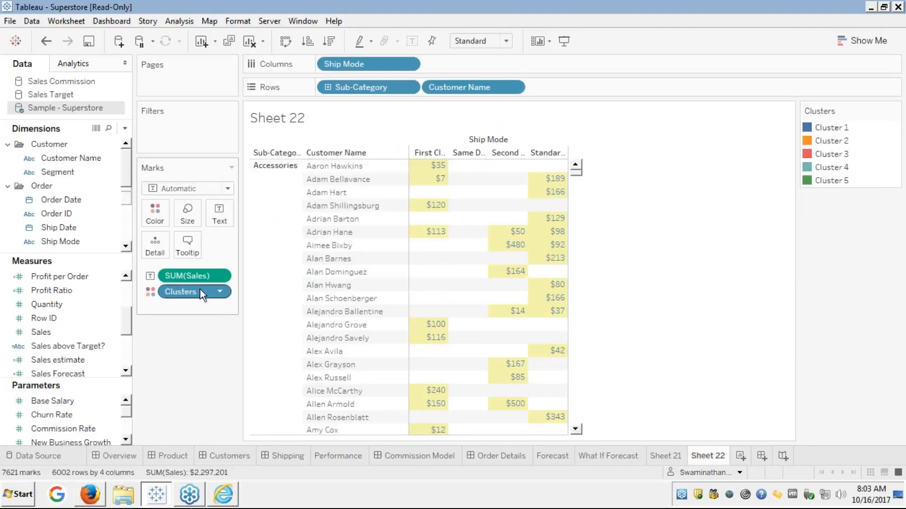
{"action": "right_click", "coordinate": [200, 290]}
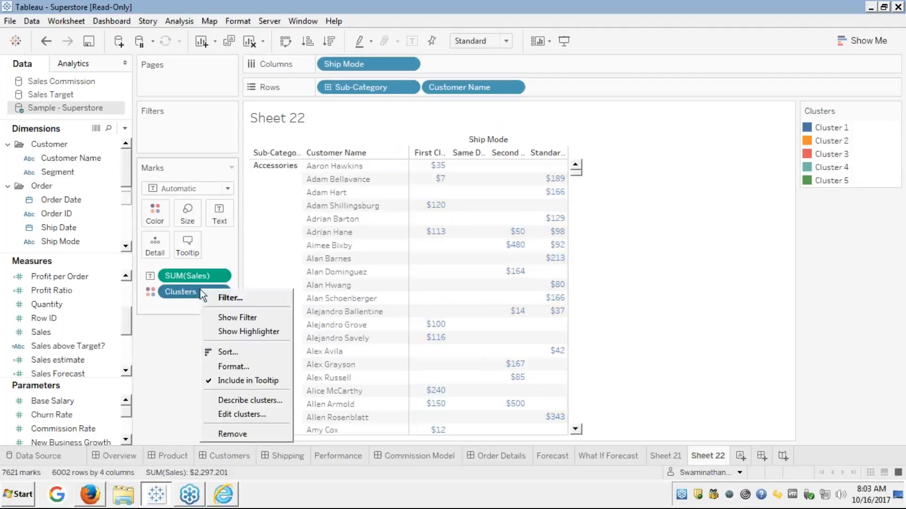
{"action": "left_click", "coordinate": [239, 400]}
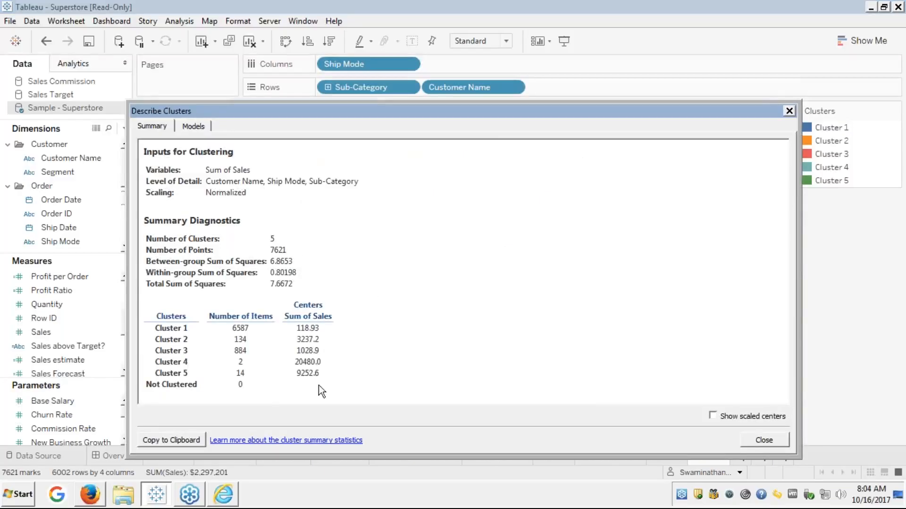
{"action": "left_click", "coordinate": [790, 110]}
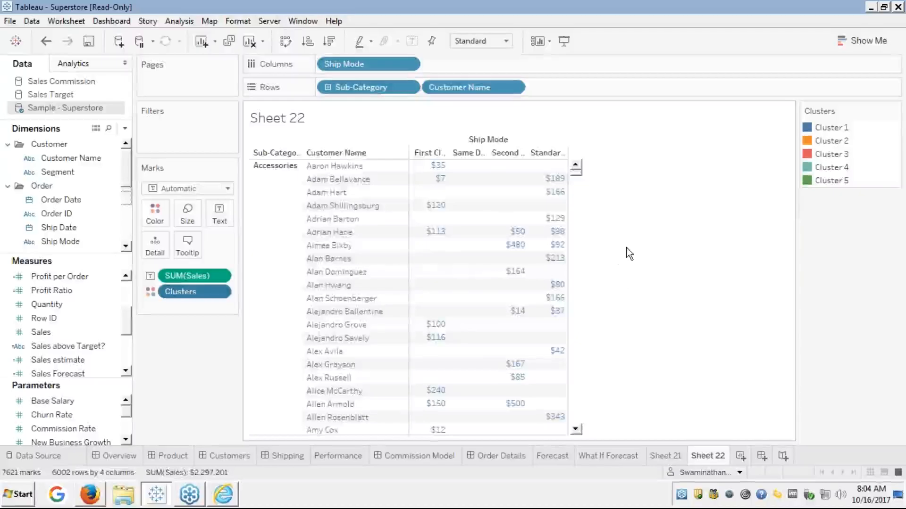
Undo the addition of Customer Name to the rows.
{"action": "key", "text": "ctrl+z"}
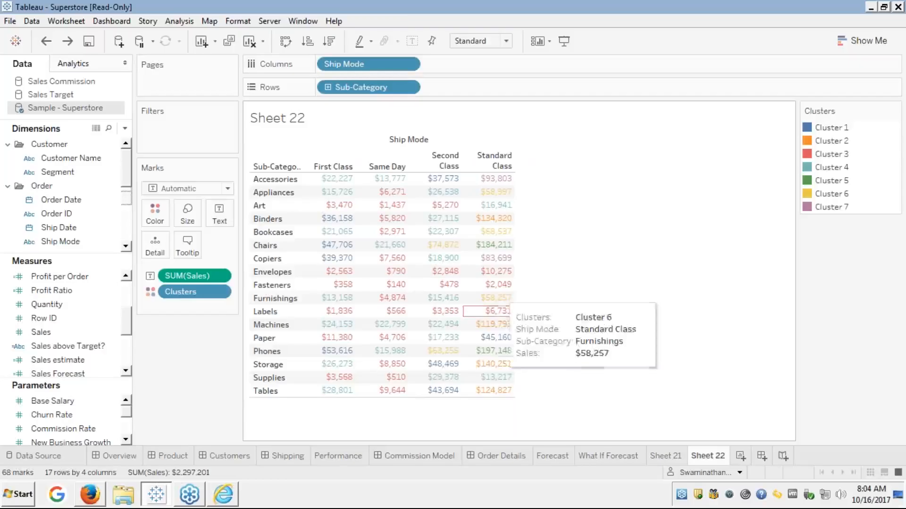
{"action": "mouse_move", "coordinate": [486, 278]}
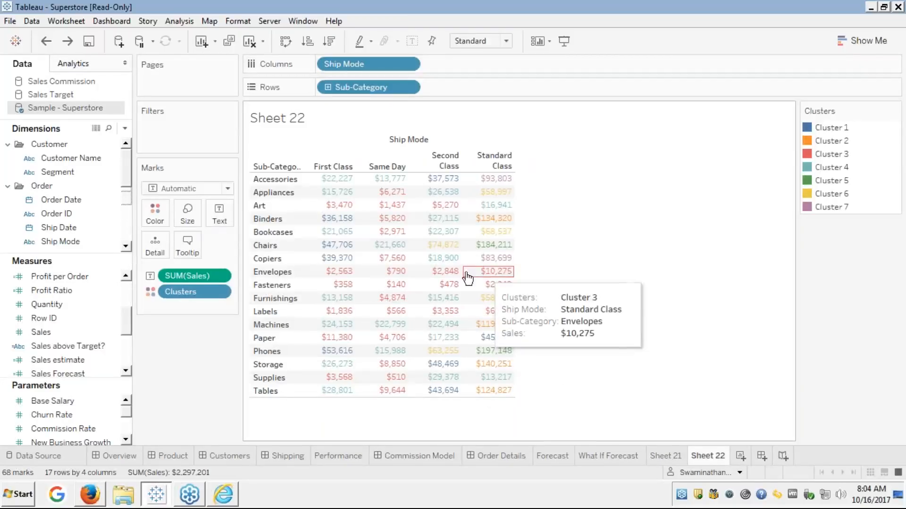
Switch to Firefox and view the Module 4 presentation full screen, advancing to the next clustering slide.
{"action": "left_click", "coordinate": [93, 500]}
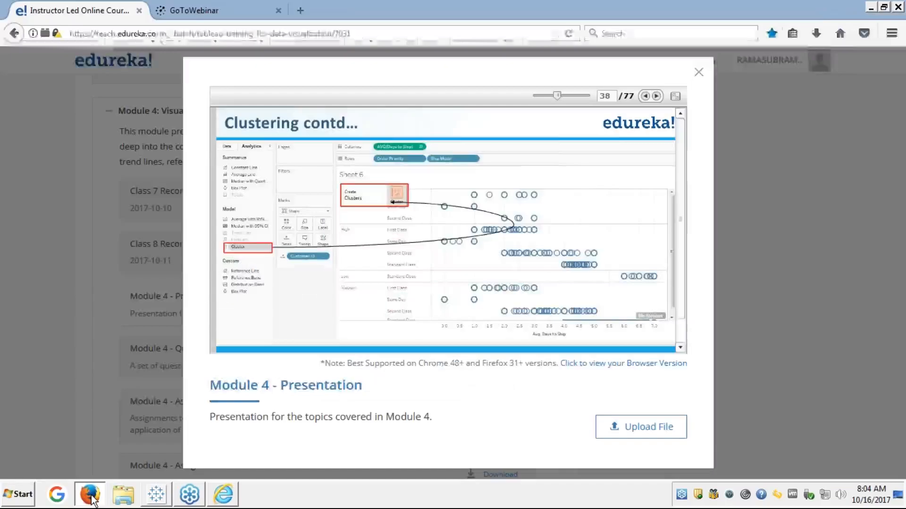
{"action": "left_click", "coordinate": [675, 97]}
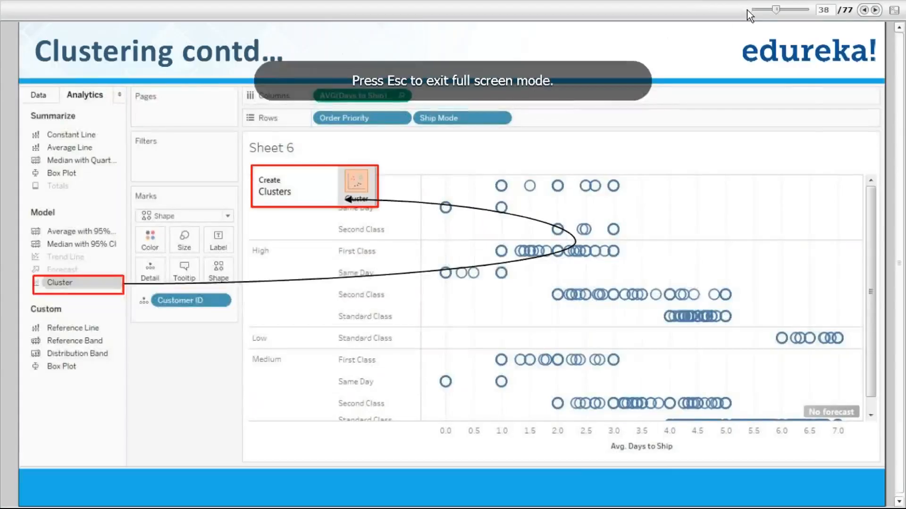
{"action": "left_click", "coordinate": [875, 10]}
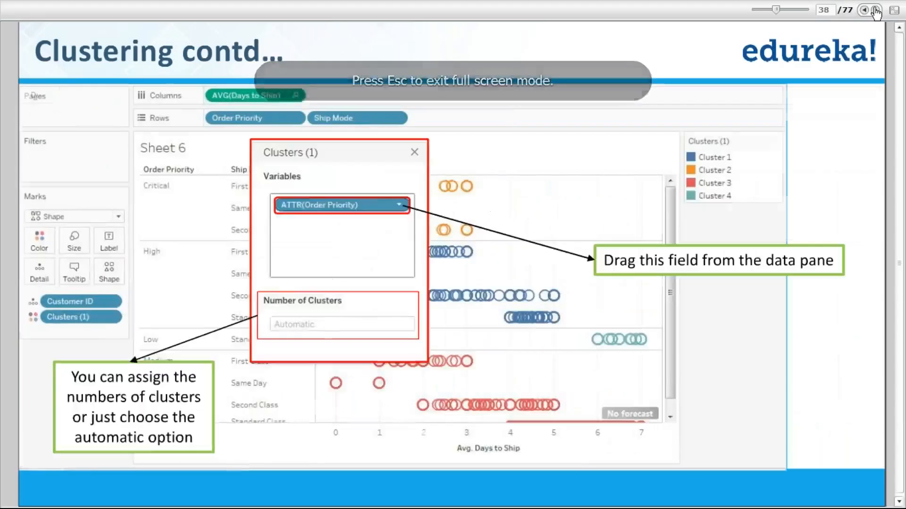
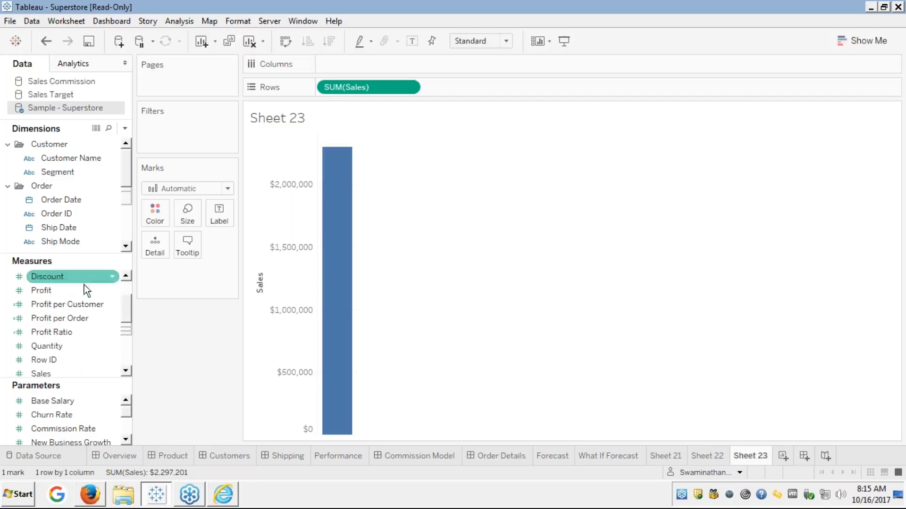
Build a Sales versus Profit scatter plot by adding Profit, Segment as shape, and Customer Name as detail.
{"action": "double_click", "coordinate": [43, 289]}
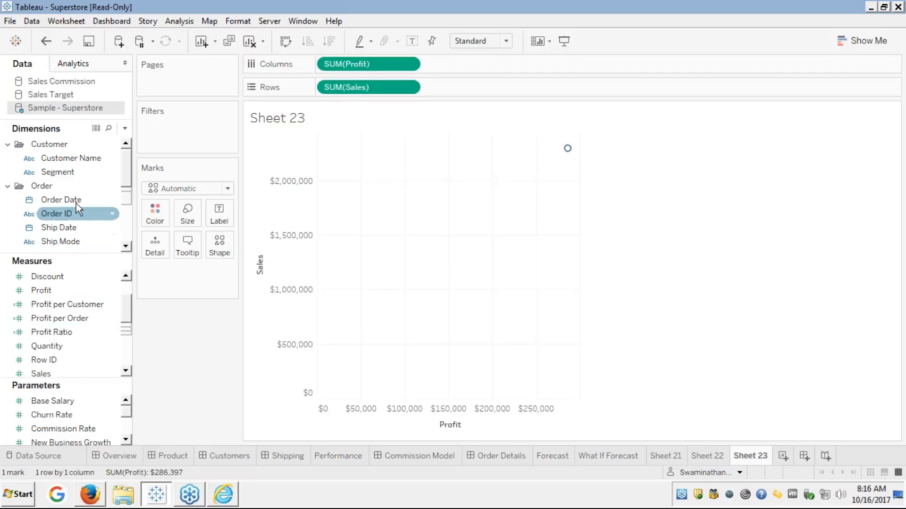
{"action": "left_click", "coordinate": [60, 171]}
{"action": "double_click", "coordinate": [60, 172]}
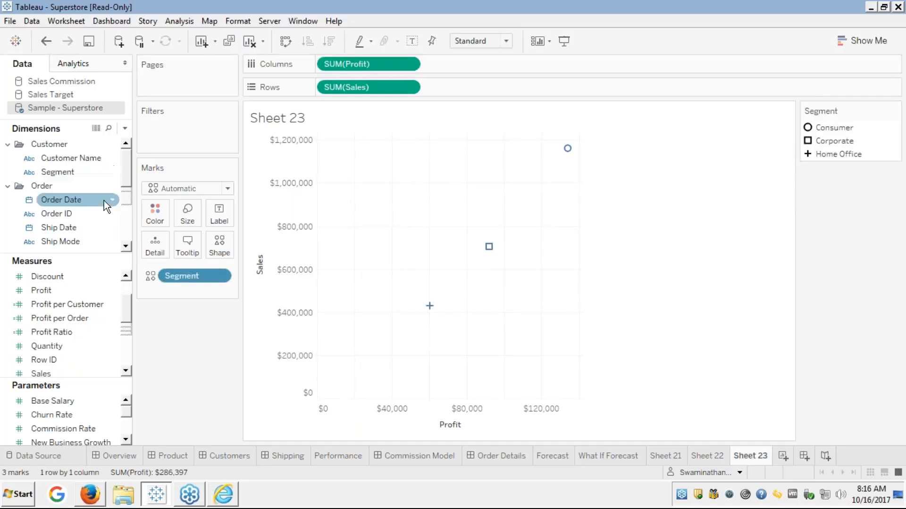
{"action": "left_click", "coordinate": [80, 155]}
{"action": "double_click", "coordinate": [80, 156]}
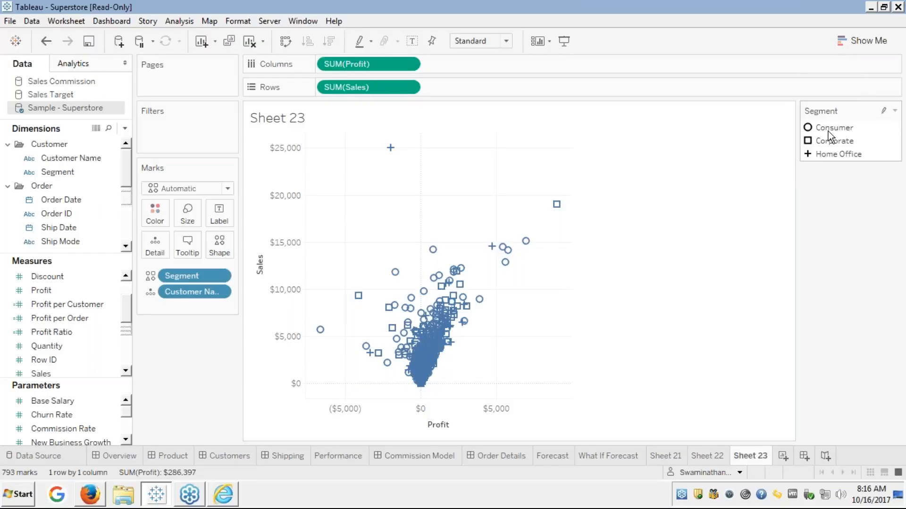
Enable highlighting in the Segment legend and highlight the Consumer and Corporate marks in turn.
{"action": "mouse_move", "coordinate": [828, 132]}
{"action": "left_click", "coordinate": [884, 112]}
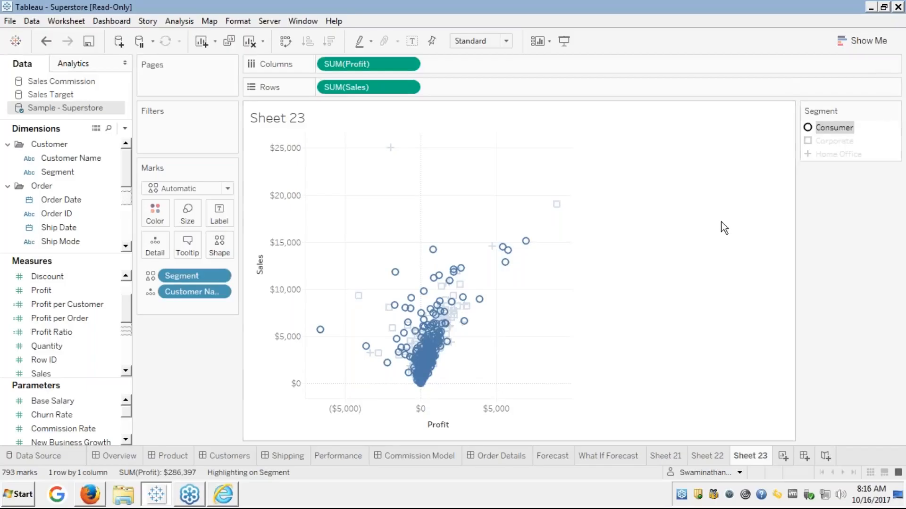
{"action": "left_click", "coordinate": [829, 141]}
{"action": "left_click", "coordinate": [825, 129]}
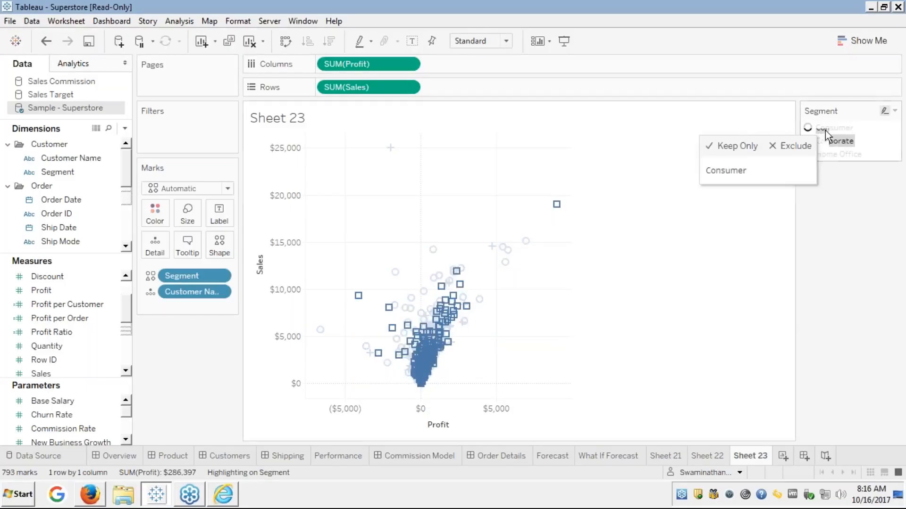
Show trend lines on the Sales versus Profit scatter plot.
{"action": "right_click", "coordinate": [373, 281]}
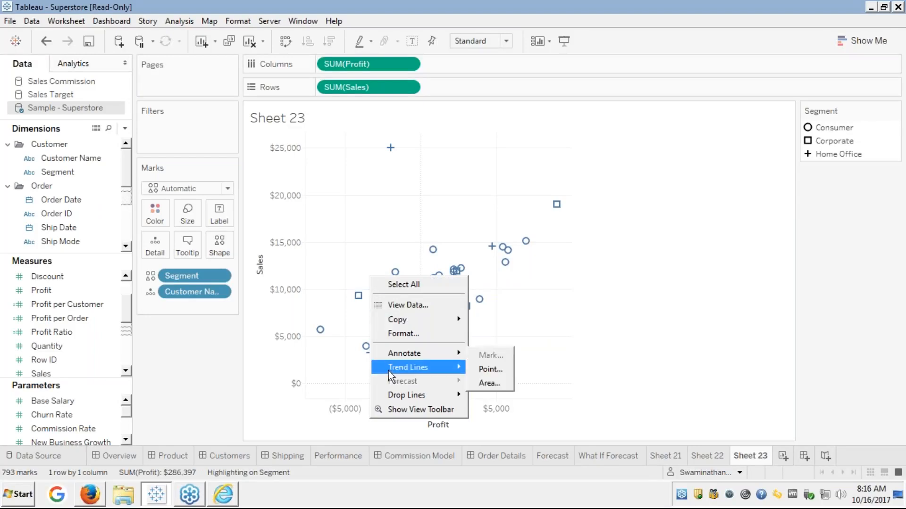
{"action": "mouse_move", "coordinate": [401, 373]}
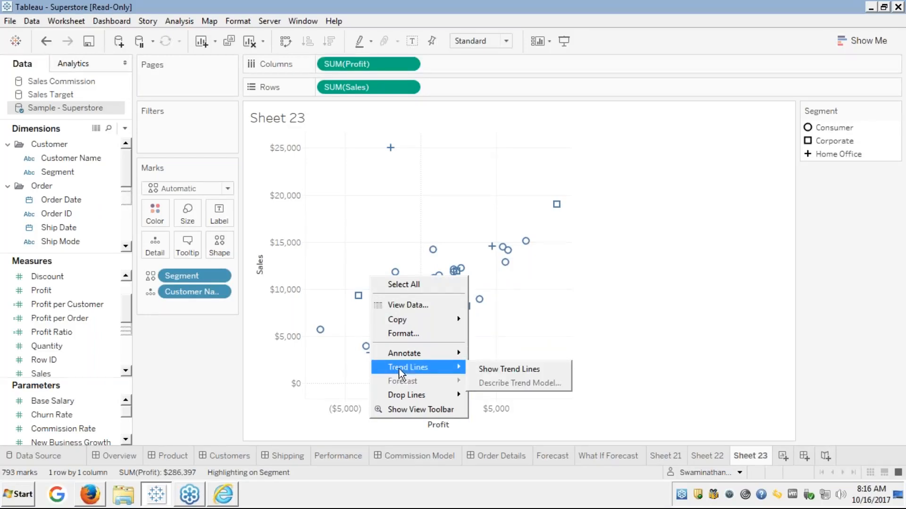
{"action": "left_click", "coordinate": [498, 370]}
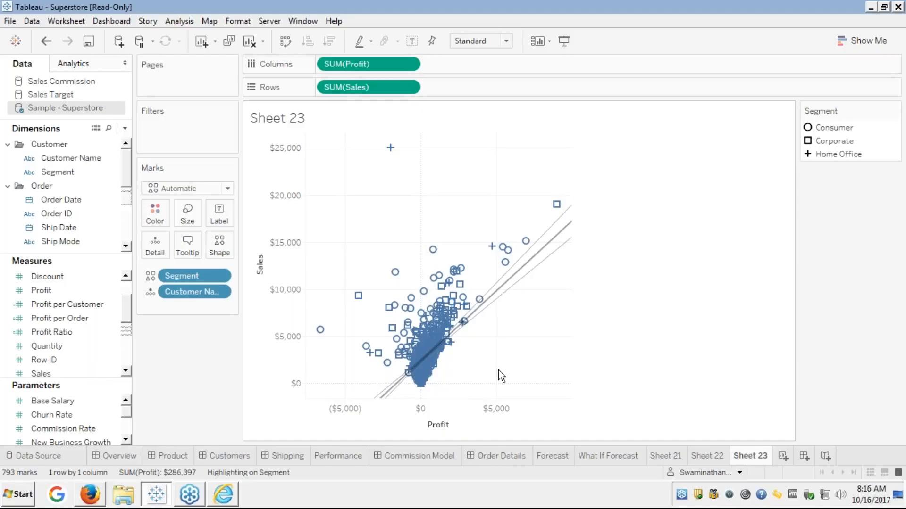
{"action": "mouse_move", "coordinate": [503, 283]}
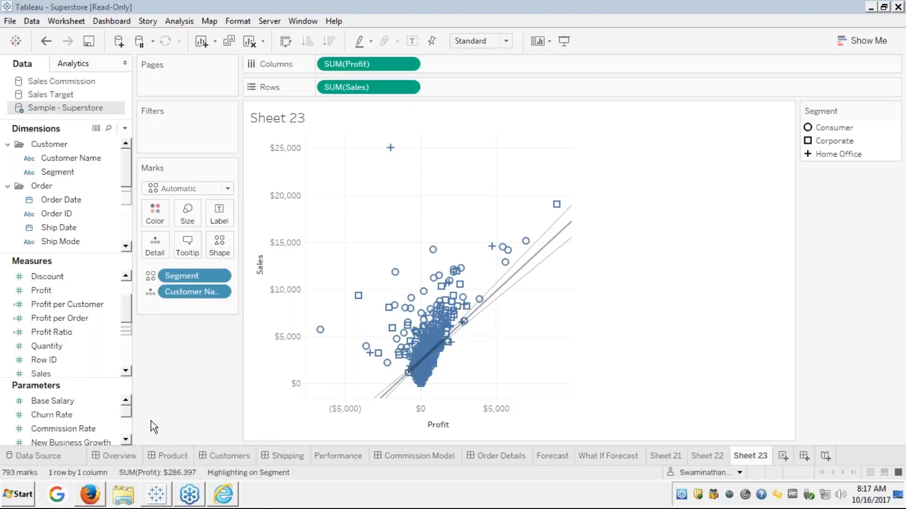
Open a blank Notepad window over the Tableau worksheet.
{"action": "key", "text": "super+r"}
{"action": "key", "text": "Return"}
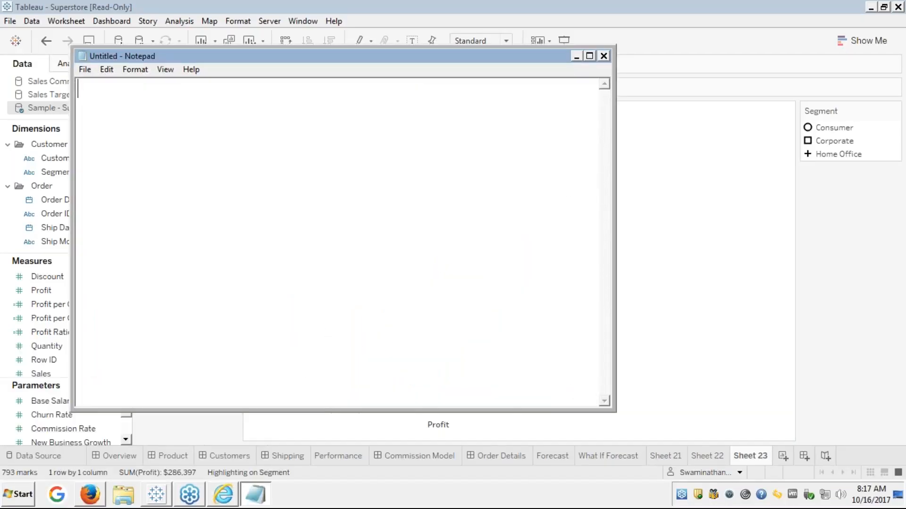
{"action": "key", "text": "alt+Tab"}
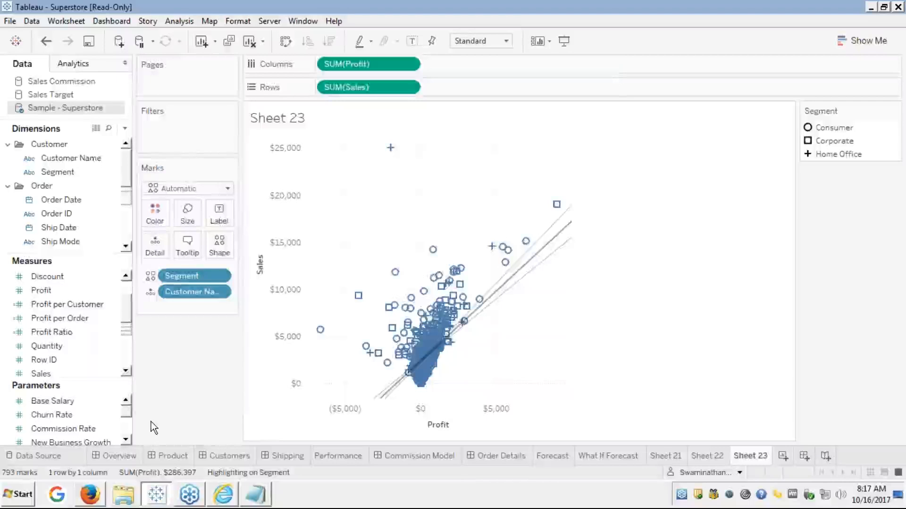
{"action": "key", "text": "alt+Tab"}
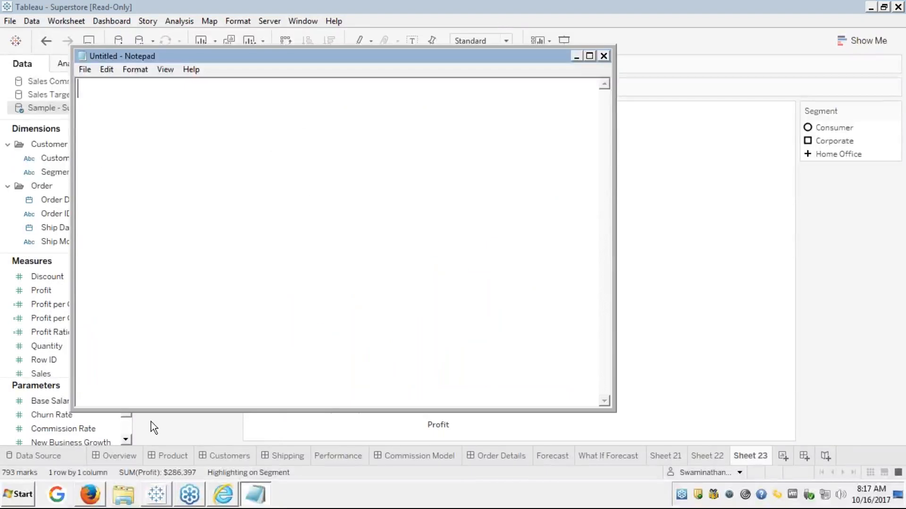
Write "one variable is related with one another" as the first line of the blank note.
{"action": "type", "text": "one vari"}
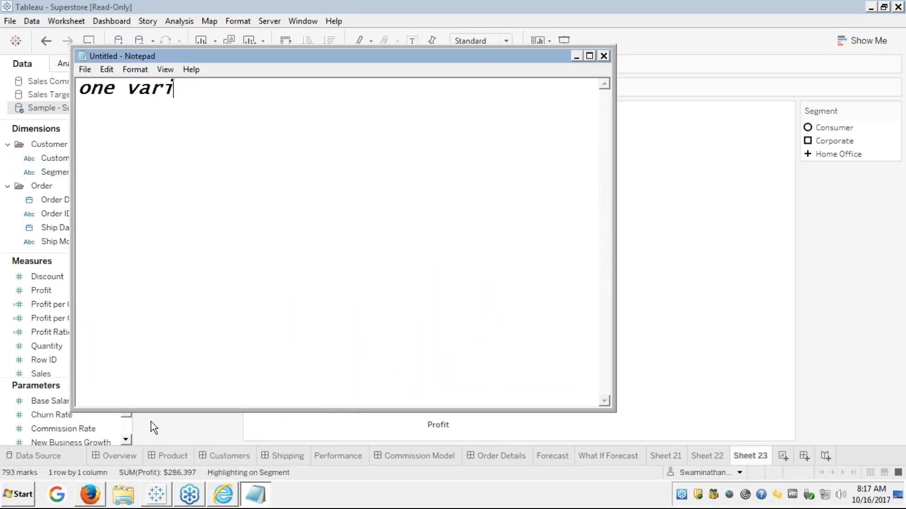
{"action": "type", "text": "able is relat"}
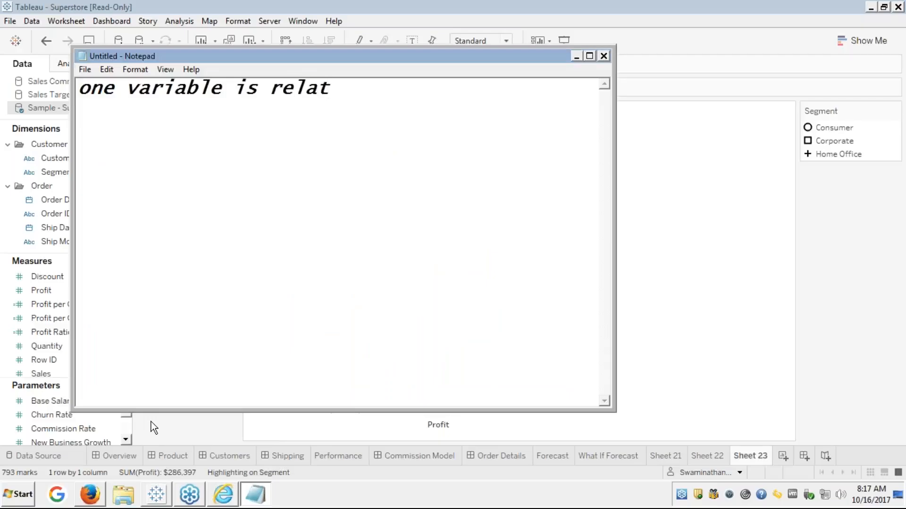
{"action": "type", "text": "ed with one a"}
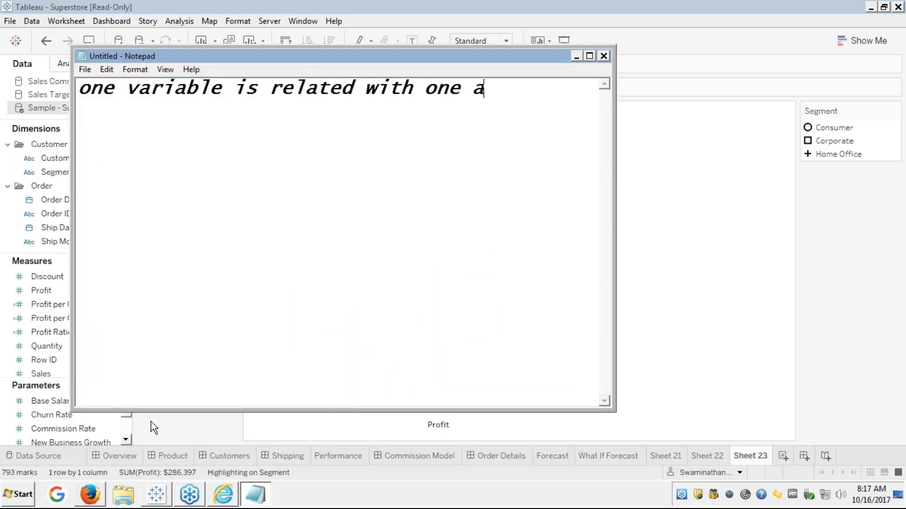
{"action": "type", "text": "nother"}
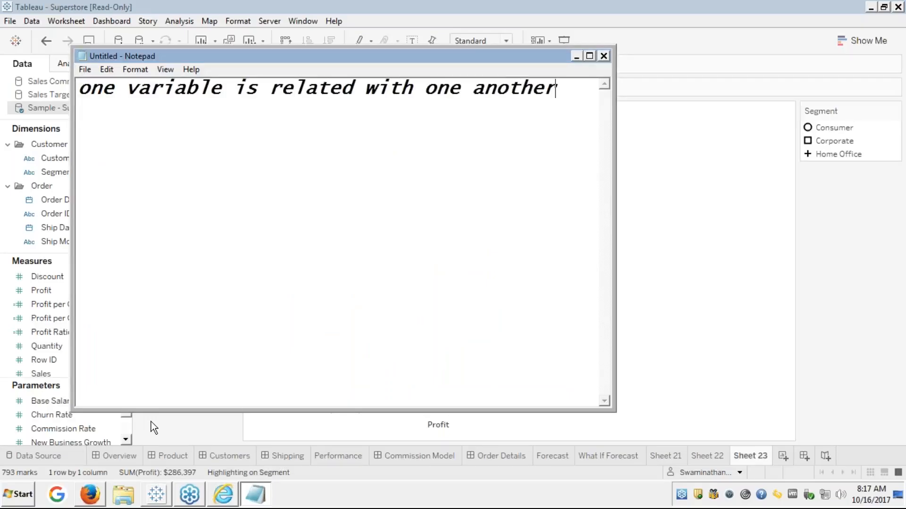
Add the line "direction and strength of a relationship" below the first, separated by a blank line.
{"action": "key", "text": "Return"}
{"action": "key", "text": "Return"}
{"action": "type", "text": "direction a"}
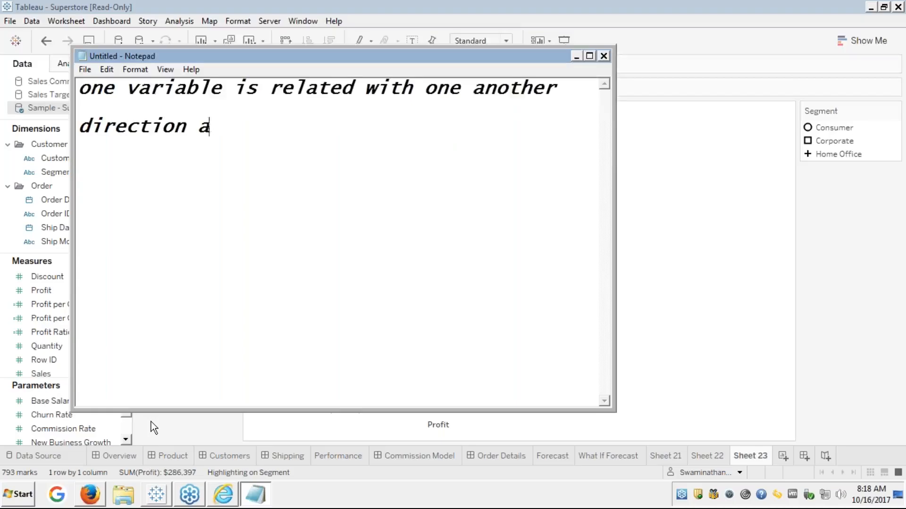
{"action": "type", "text": "nd stre"}
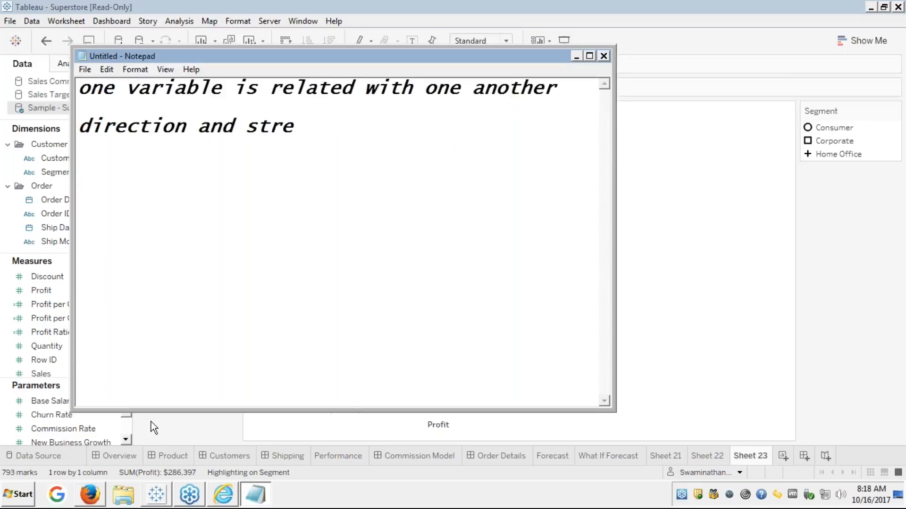
{"action": "type", "text": "ngth of"}
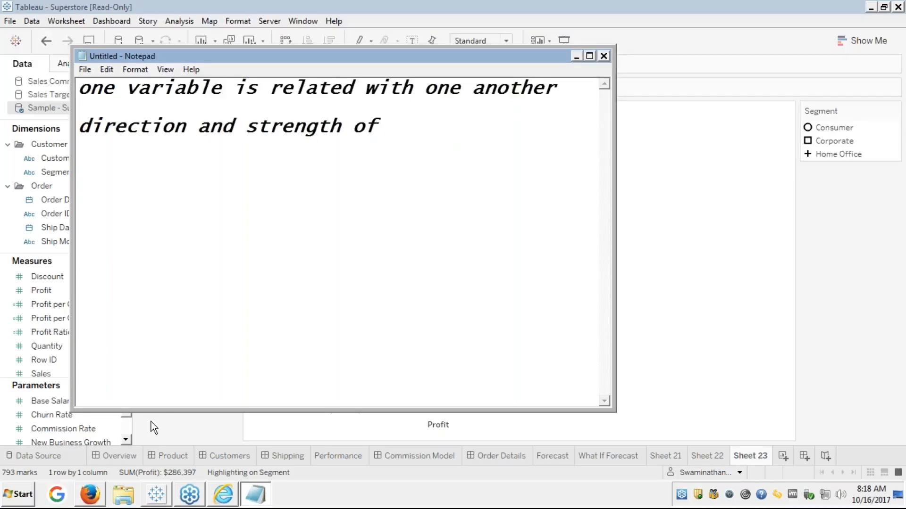
{"action": "type", "text": " a  relat"}
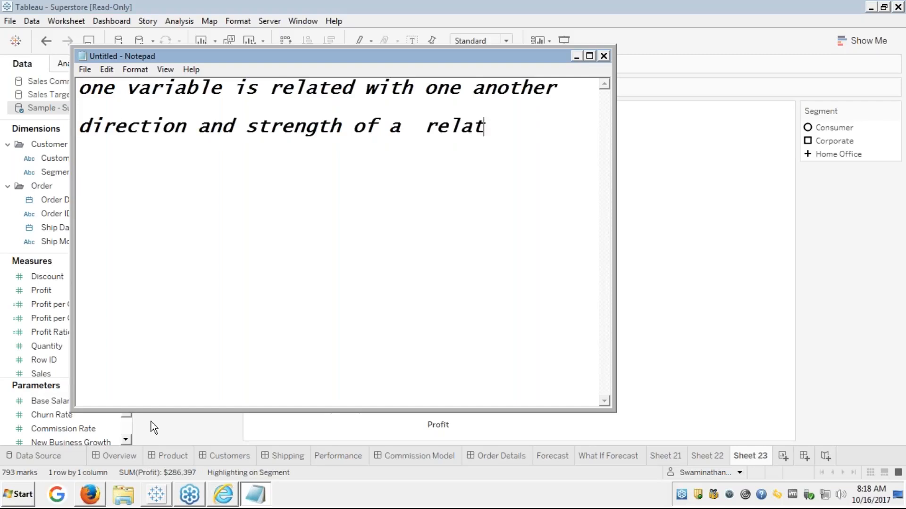
{"action": "type", "text": "ionship"}
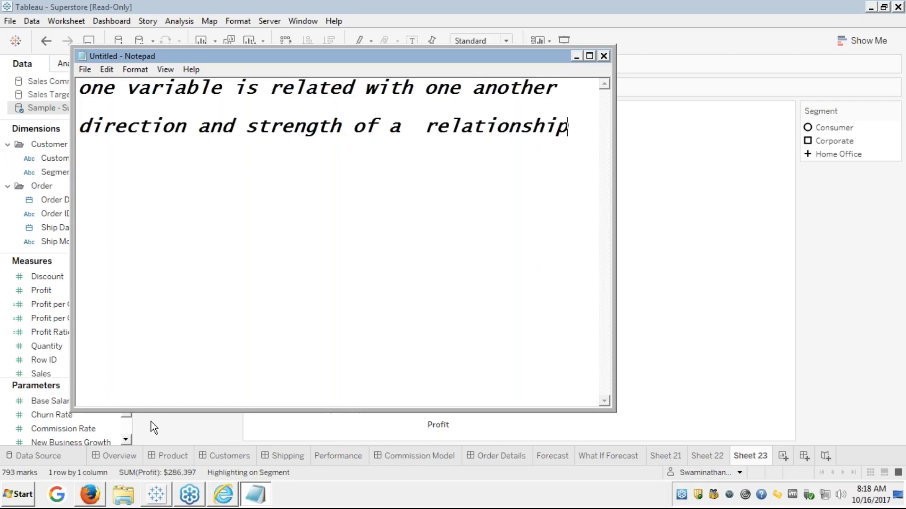
Add the line "direction -- upward/ downward" to the note after a blank line.
{"action": "key", "text": "Return"}
{"action": "key", "text": "Return"}
{"action": "type", "text": "direc"}
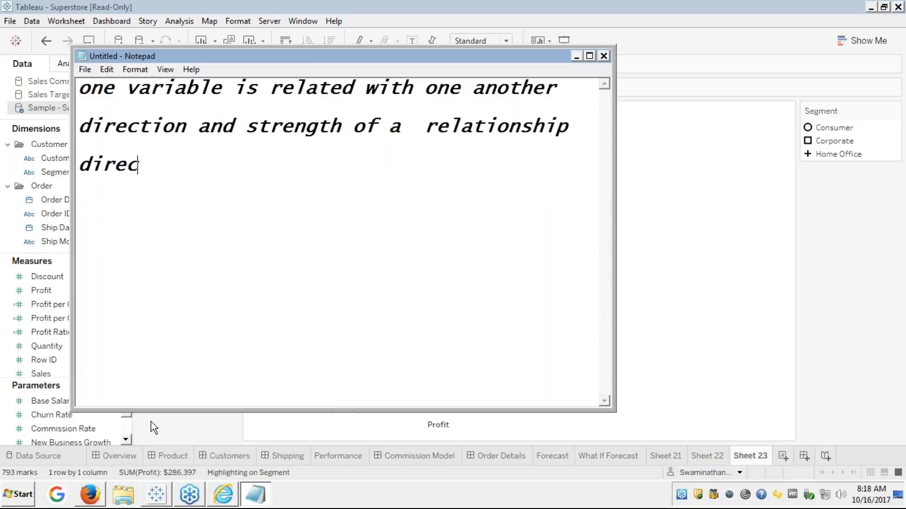
{"action": "type", "text": "tion -- upwar"}
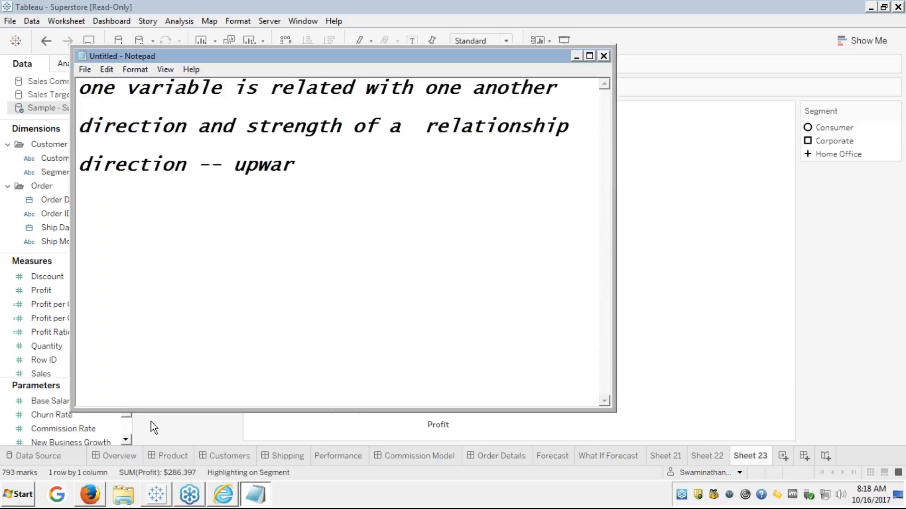
{"action": "type", "text": "d/ down"}
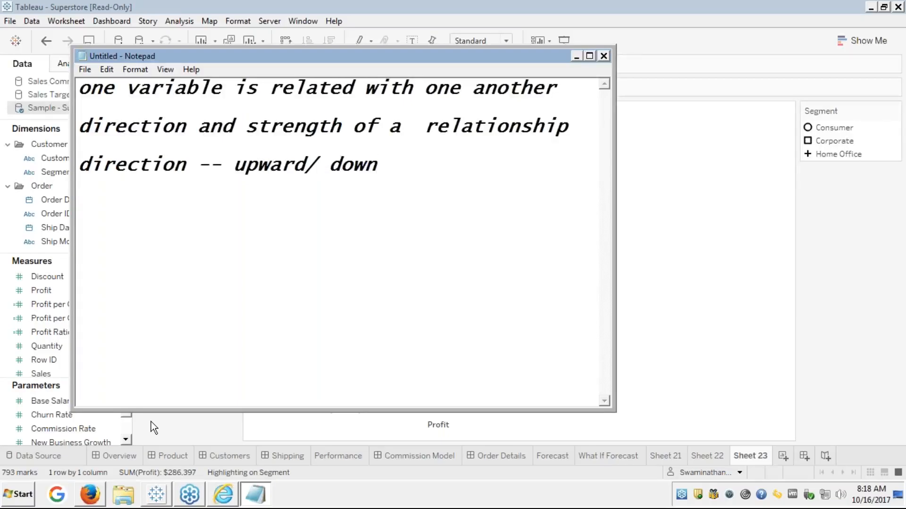
{"action": "type", "text": "ward"}
Add the line "strenth - p value" to the note after a blank line.
{"action": "key", "text": "Return"}
{"action": "key", "text": "Return"}
{"action": "type", "text": "strent"}
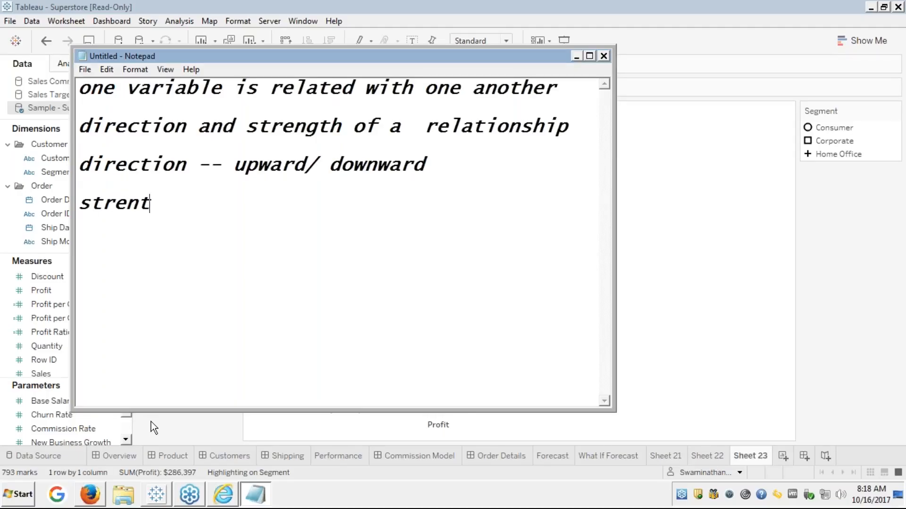
{"action": "type", "text": "h - p value,"}
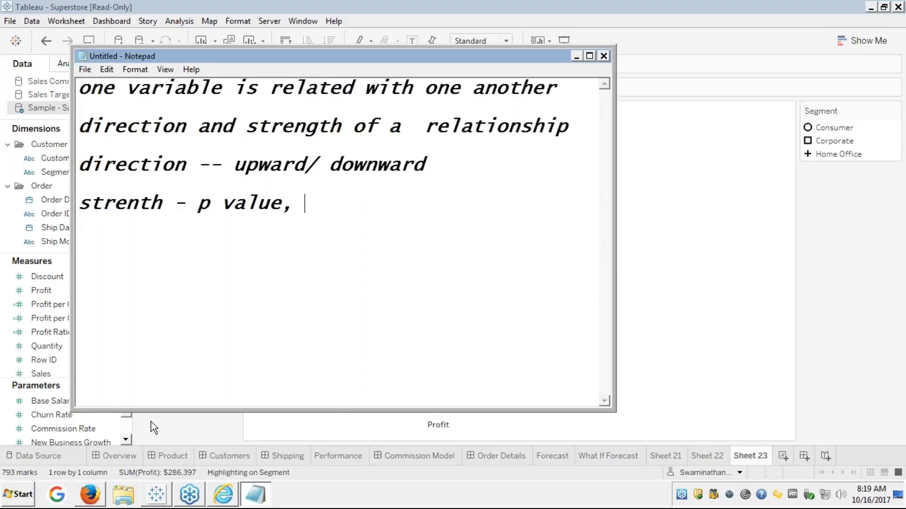
{"action": "key", "text": "BackSpace"}
{"action": "key", "text": "BackSpace"}
Add the strength ranges "0.65 - 0.80 Moderate" and "<0.65weak" on consecutive lines after a blank line.
{"action": "key", "text": "Return"}
{"action": "key", "text": "Return"}
{"action": "type", "text": "0.65"}
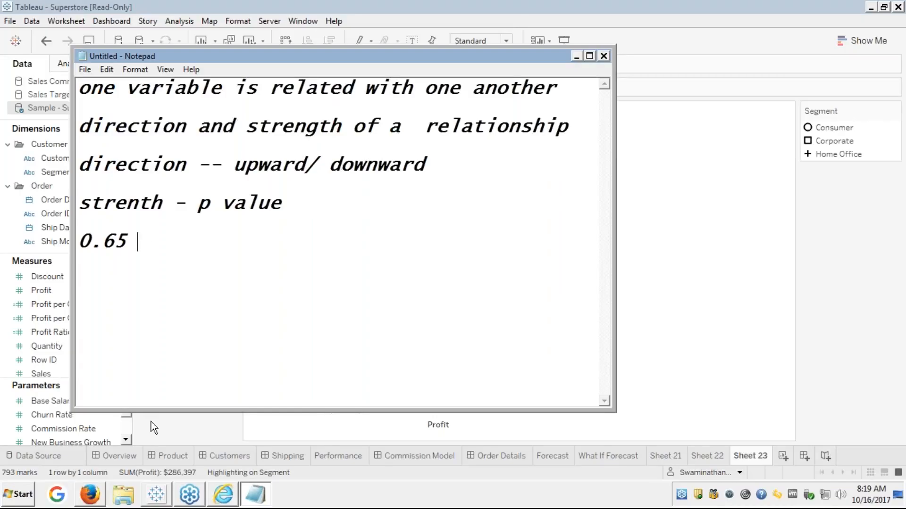
{"action": "type", "text": " - 0.80"}
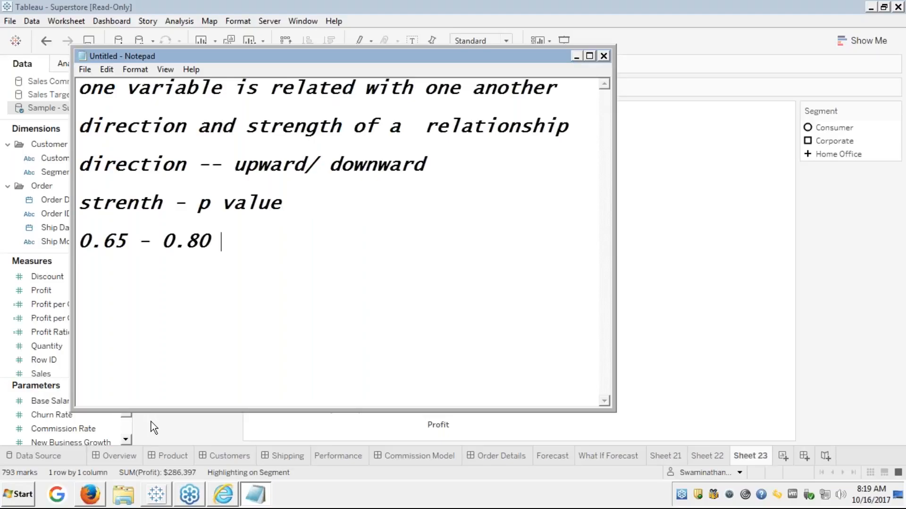
{"action": "type", "text": " Moderate"}
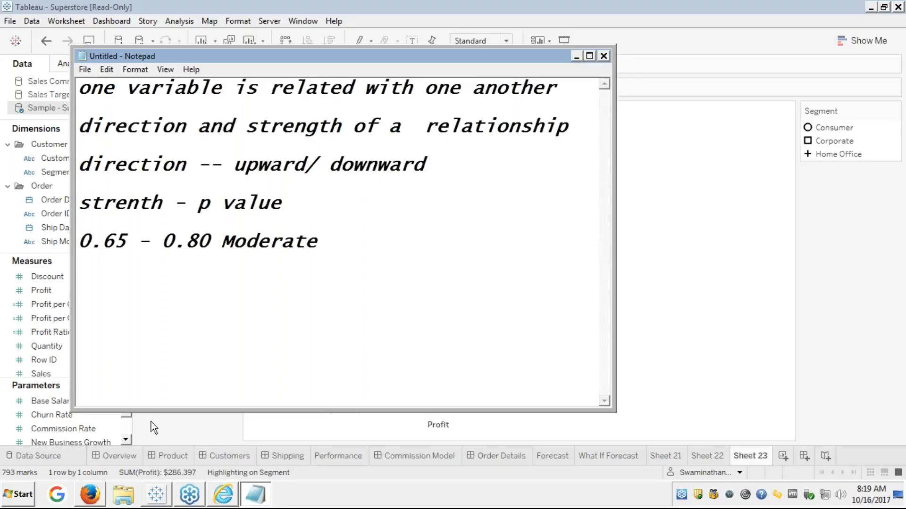
{"action": "key", "text": "Return"}
{"action": "type", "text": "<0.65"}
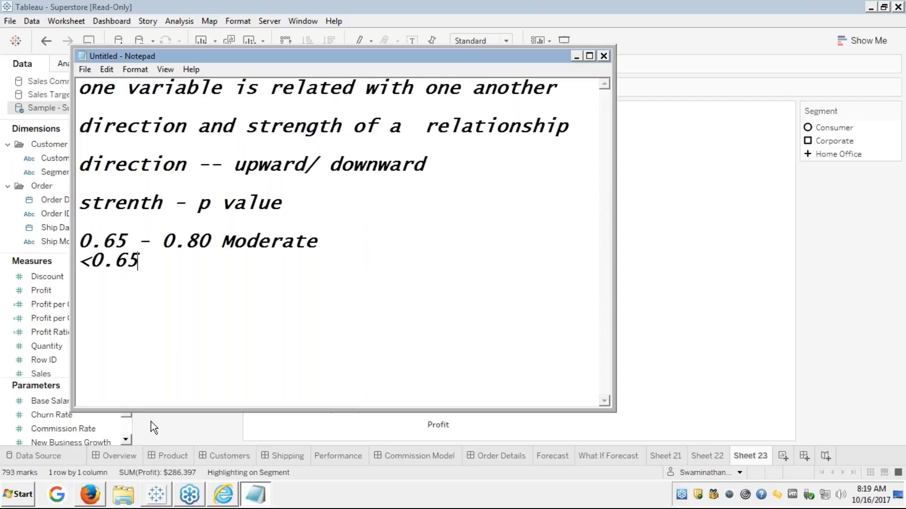
{"action": "type", "text": "weak"}
{"action": "key", "text": "Return"}
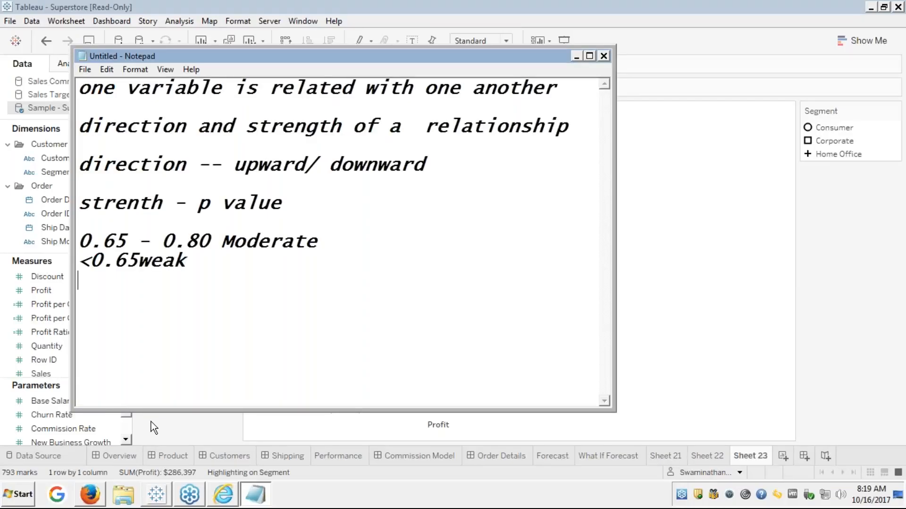
Replace "p" with "r2" in the strength line so it reads "strenth - r2 value".
{"action": "left_click", "coordinate": [214, 200]}
{"action": "key", "text": "BackSpace"}
{"action": "type", "text": "r2"}
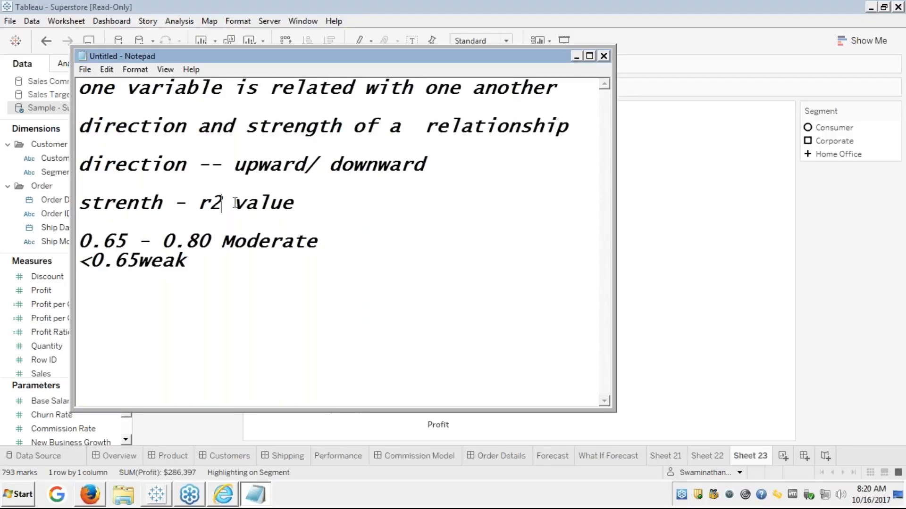
Add ">1 data may be misleading" below the weak range, and "0.05 = p value" after a blank line.
{"action": "left_click", "coordinate": [116, 282]}
{"action": "type", "text": ">1 data may"}
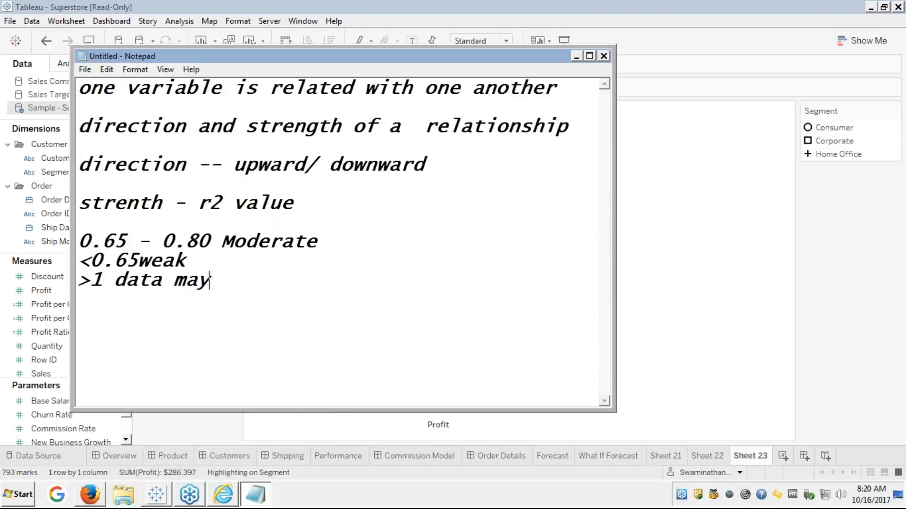
{"action": "type", "text": " be misleading"}
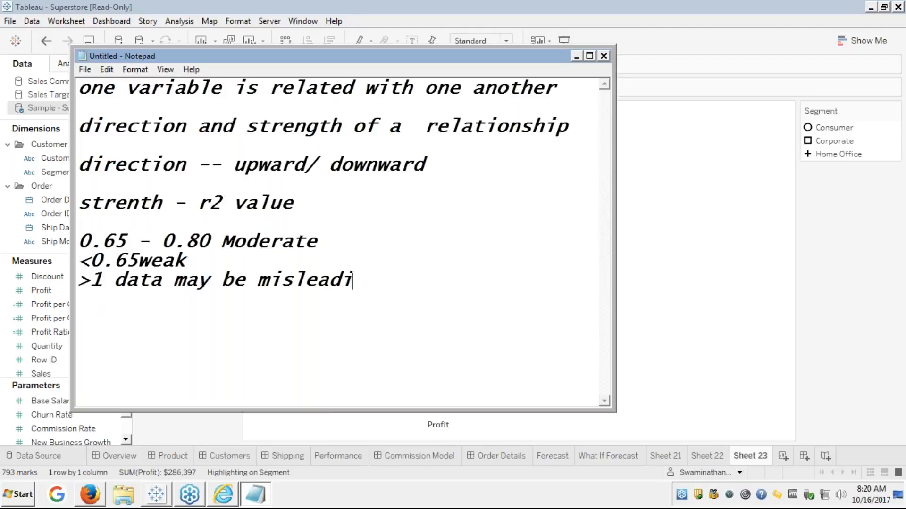
{"action": "key", "text": "Return"}
{"action": "key", "text": "Return"}
{"action": "type", "text": "0.05"}
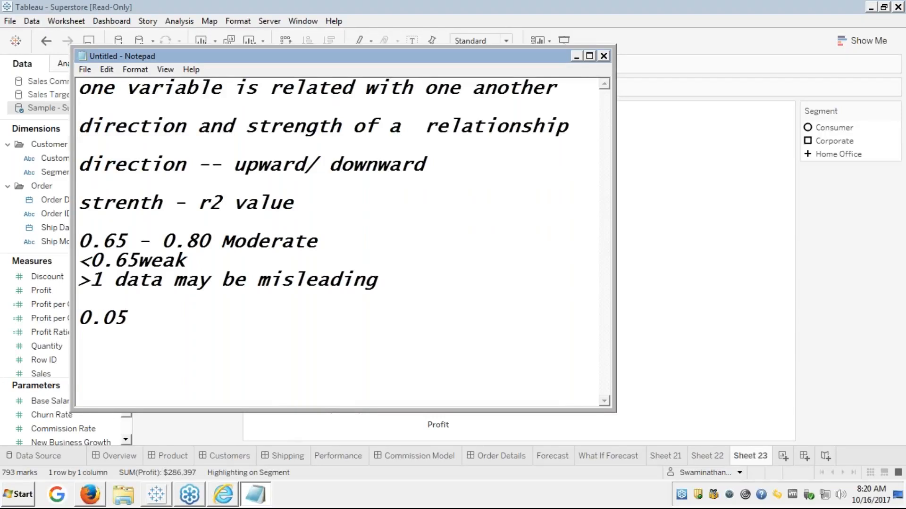
{"action": "type", "text": " = p value"}
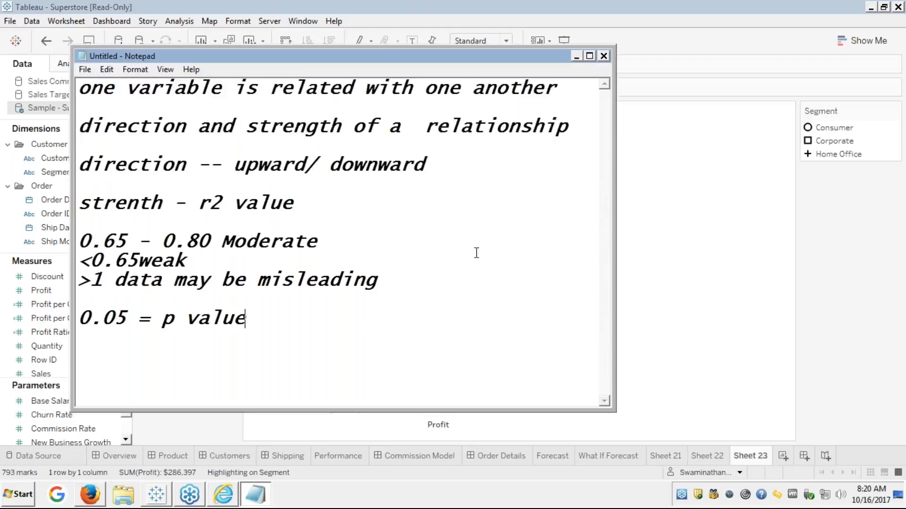
Switch to Tableau, read the trend line's R-squared and p-value, and highlight the Consumer and Corporate segments in turn.
{"action": "left_click", "coordinate": [672, 250]}
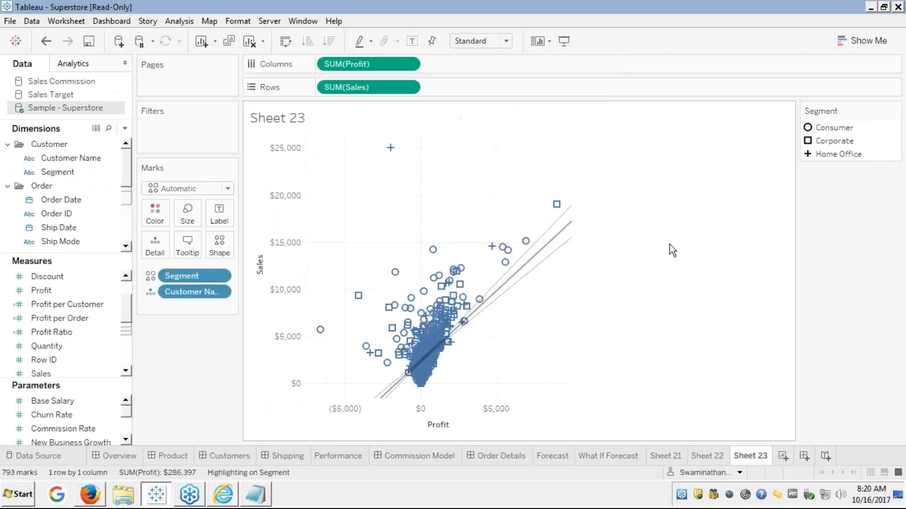
{"action": "mouse_move", "coordinate": [507, 290]}
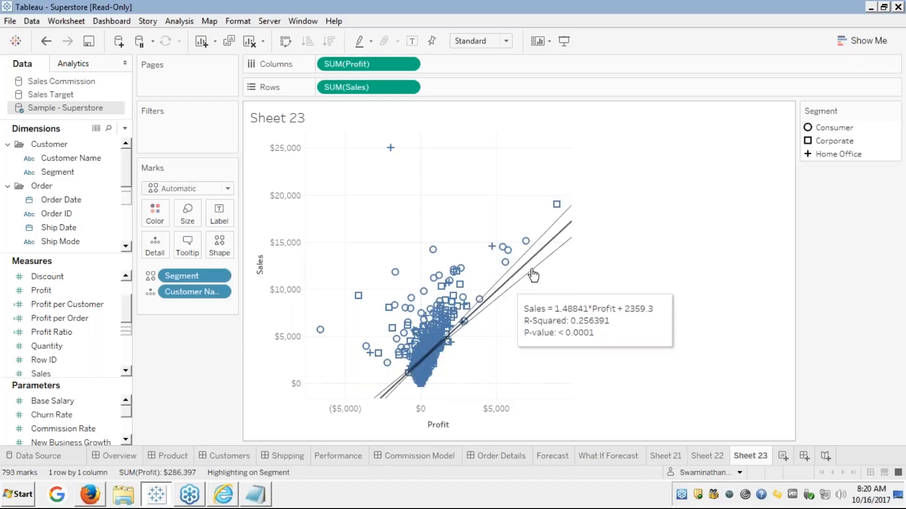
{"action": "left_click", "coordinate": [826, 129]}
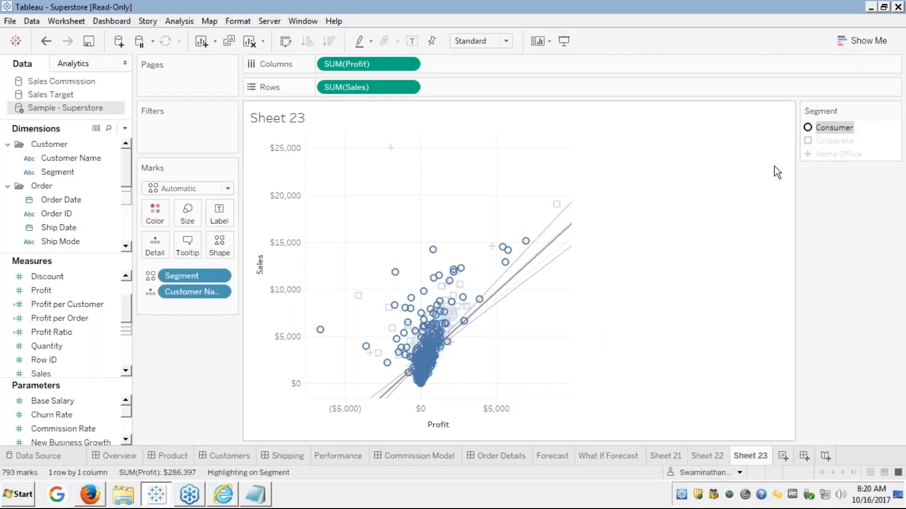
{"action": "left_click", "coordinate": [830, 140]}
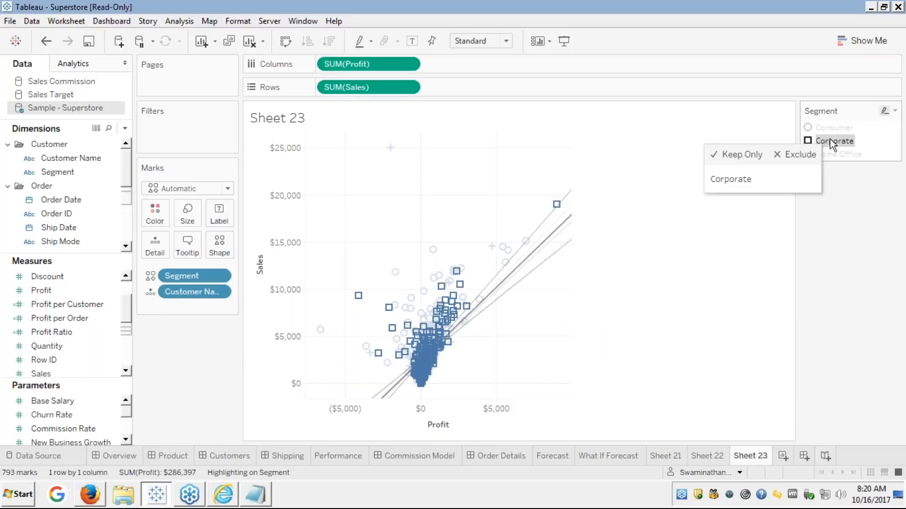
{"action": "mouse_move", "coordinate": [547, 246]}
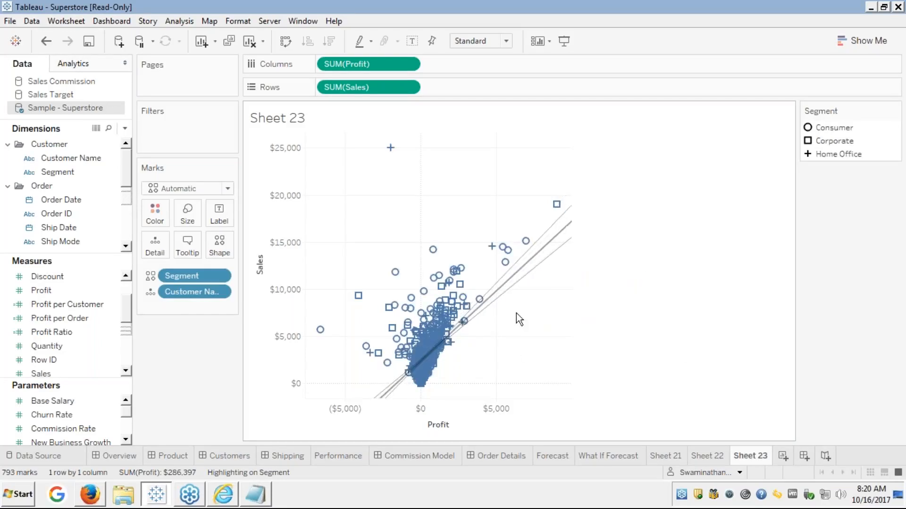
Turn off the confidence bands for the scatter plot's trend line, keeping the Linear model.
{"action": "right_click", "coordinate": [513, 278]}
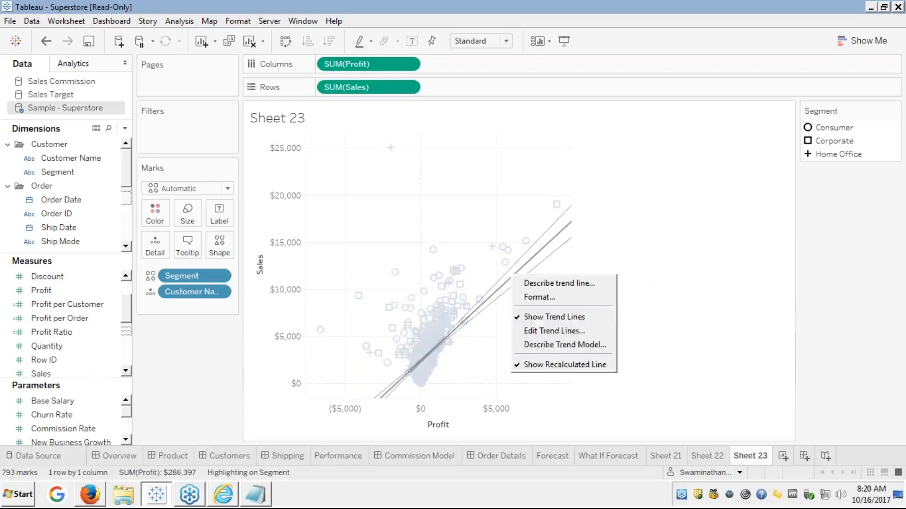
{"action": "left_click", "coordinate": [532, 331]}
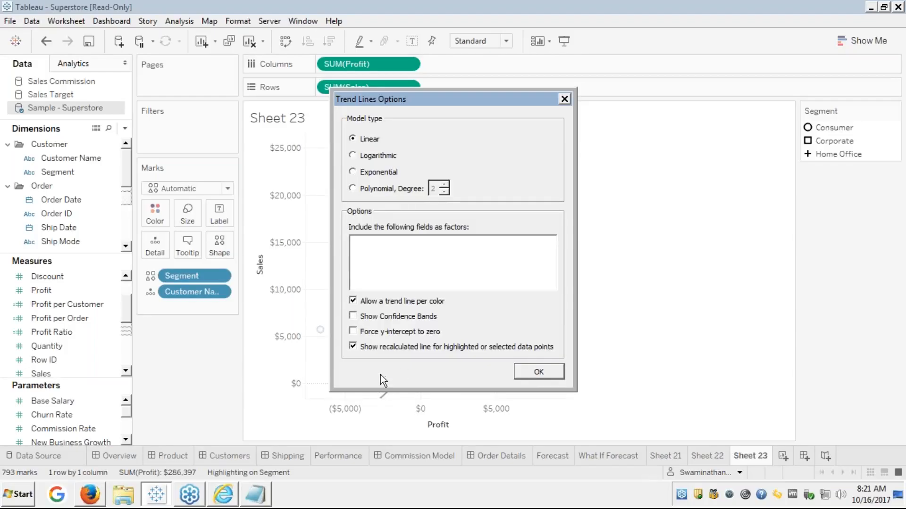
{"action": "left_click", "coordinate": [537, 372]}
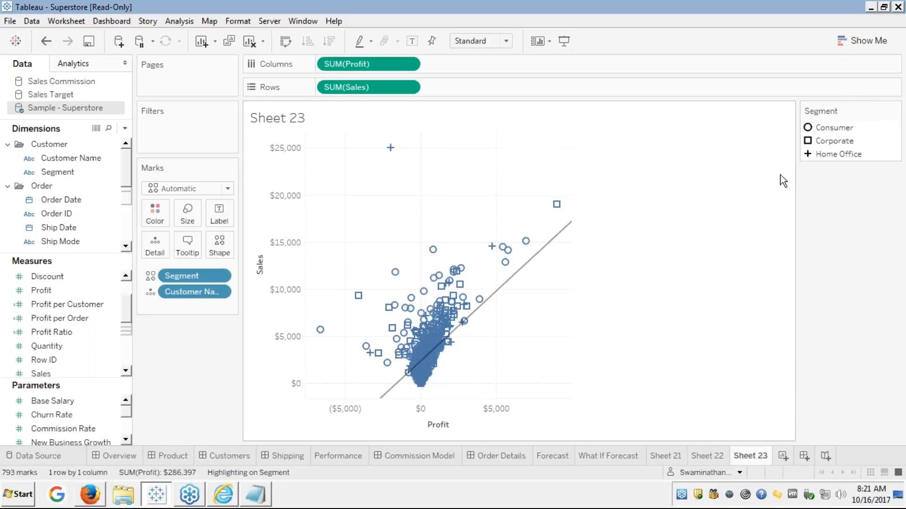
Highlight the Corporate, Consumer and Home Office segments in turn to compare their recalculated trend lines, and clear the highlight.
{"action": "left_click", "coordinate": [830, 141]}
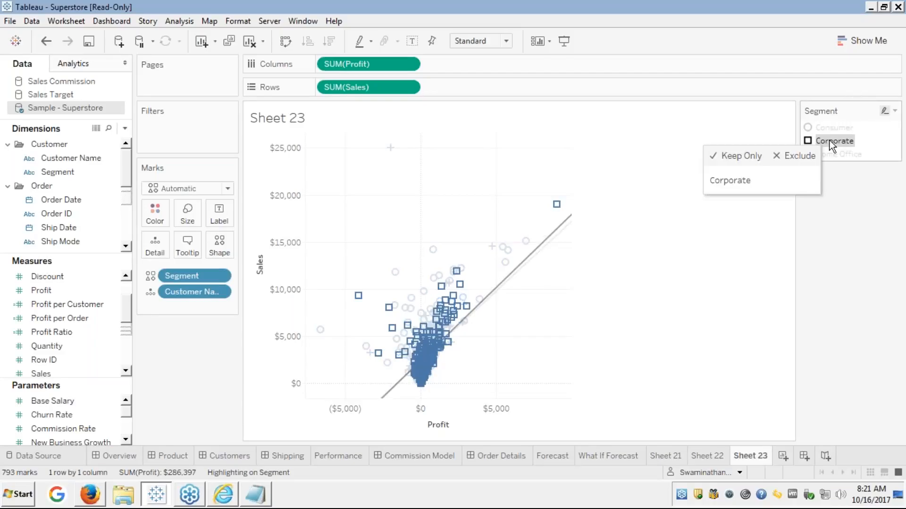
{"action": "left_click", "coordinate": [830, 129]}
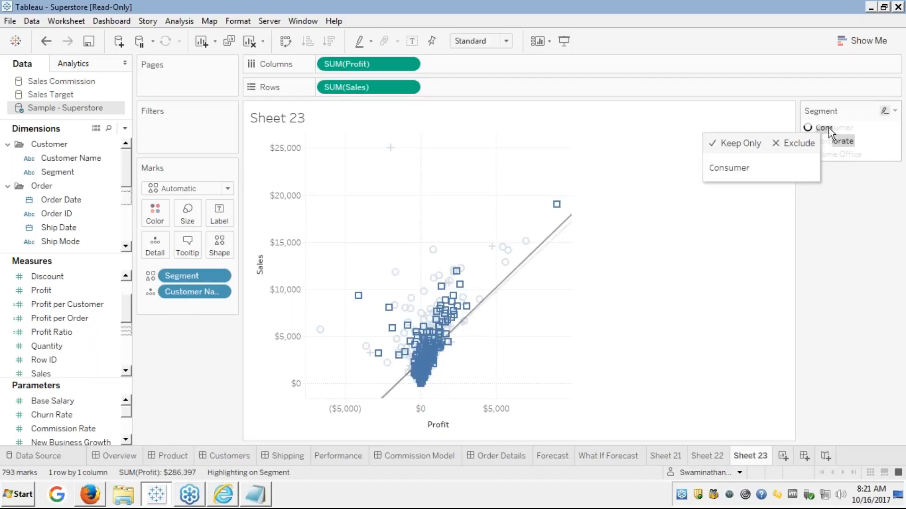
{"action": "left_click", "coordinate": [830, 157]}
{"action": "left_click", "coordinate": [830, 157]}
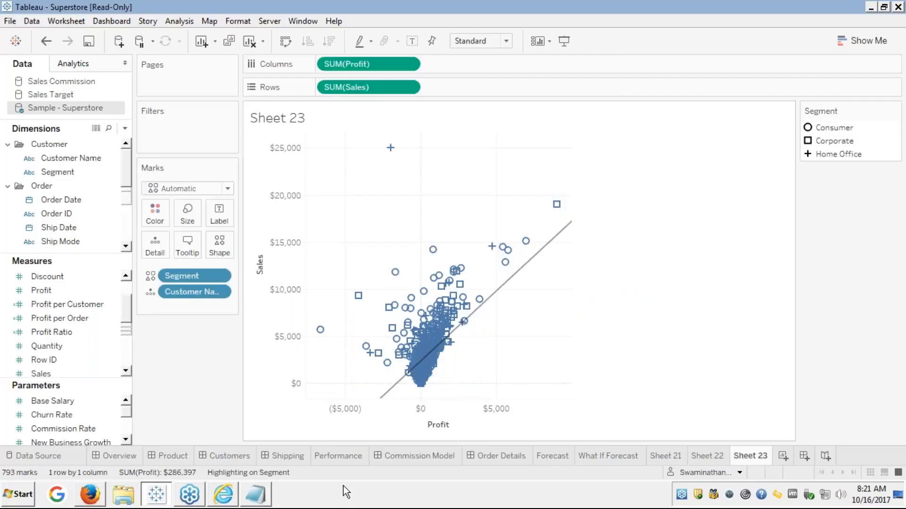
Switch to the Module 4 presentation in Firefox, show it full screen and advance to the "Trend Lines - Types" slide.
{"action": "key", "text": "alt+Tab"}
{"action": "key", "text": "alt+Tab"}
{"action": "key", "text": "Tab"}
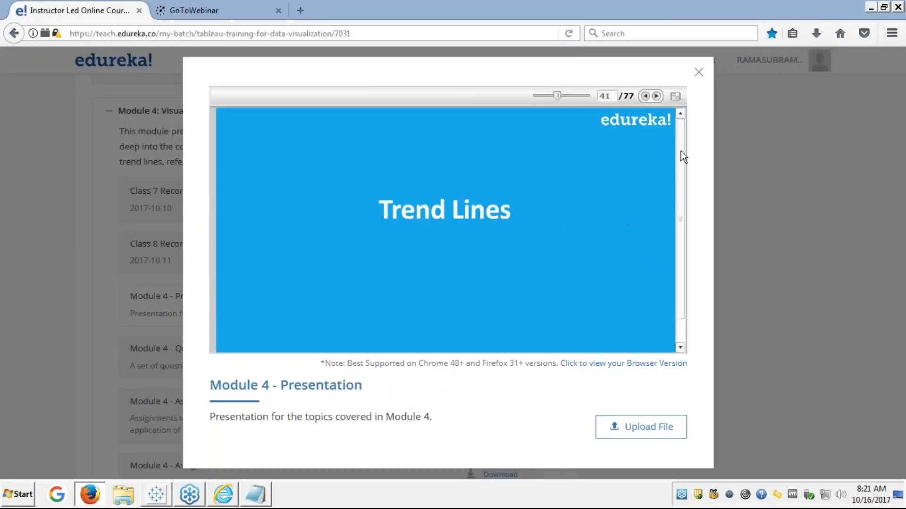
{"action": "left_click", "coordinate": [675, 97]}
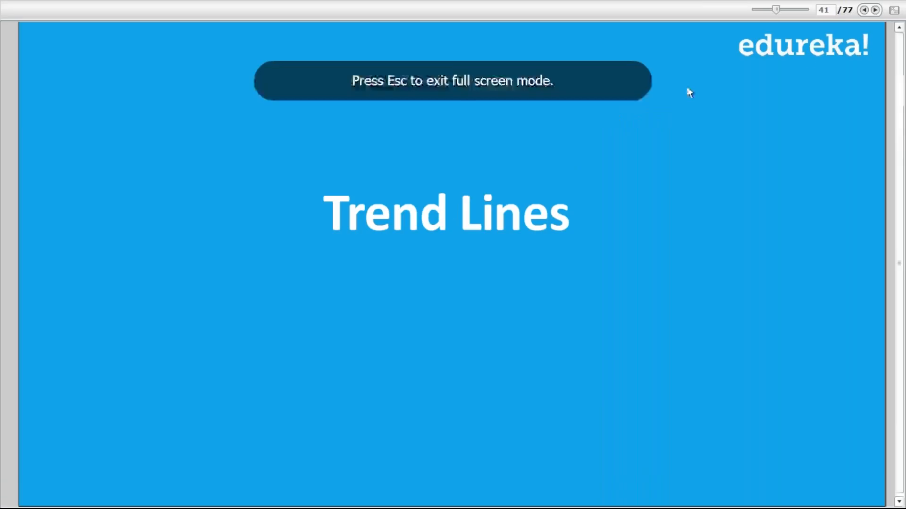
{"action": "left_click", "coordinate": [874, 10]}
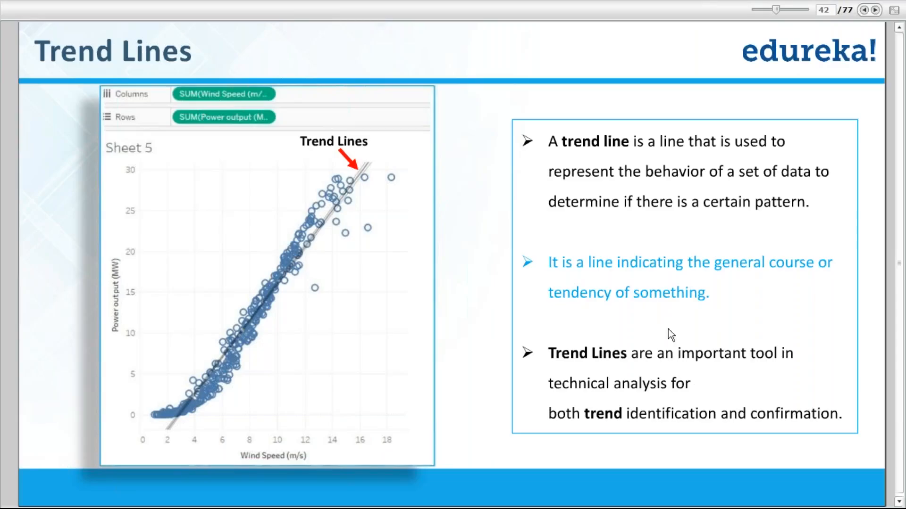
{"action": "left_click", "coordinate": [875, 10]}
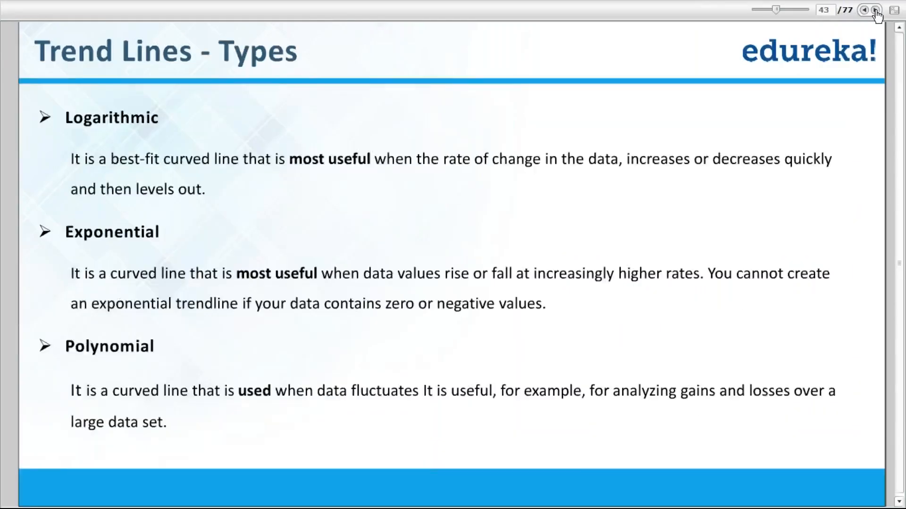
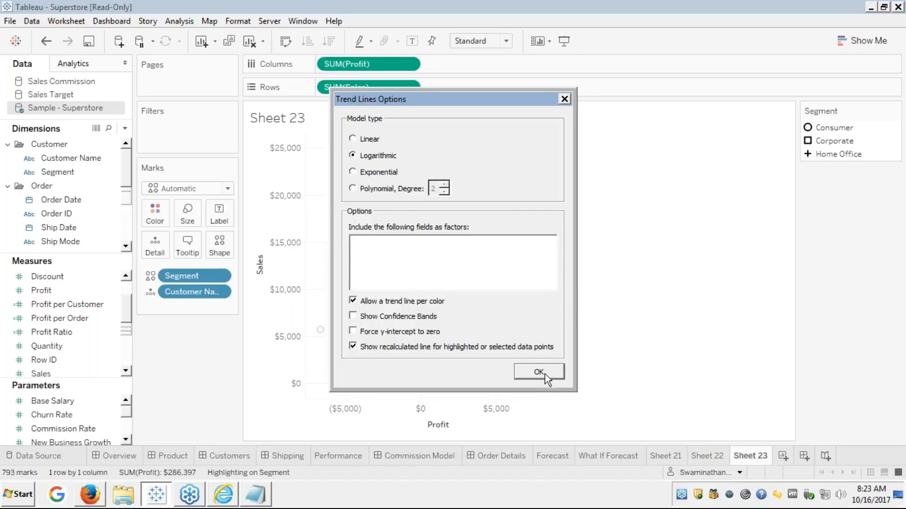
Apply the Logarithmic model to the scatter plot's trend line, and replace it with the Exponential model.
{"action": "left_click", "coordinate": [540, 373]}
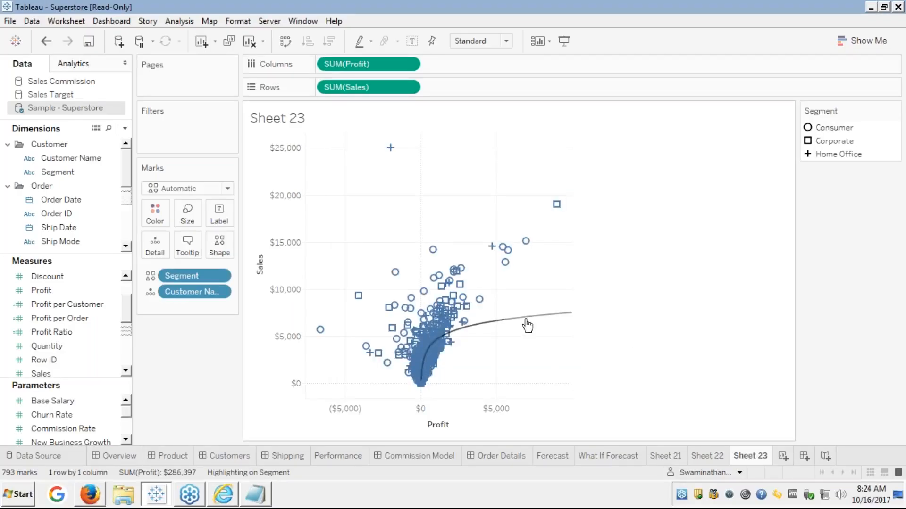
{"action": "mouse_move", "coordinate": [509, 322]}
{"action": "right_click", "coordinate": [503, 322]}
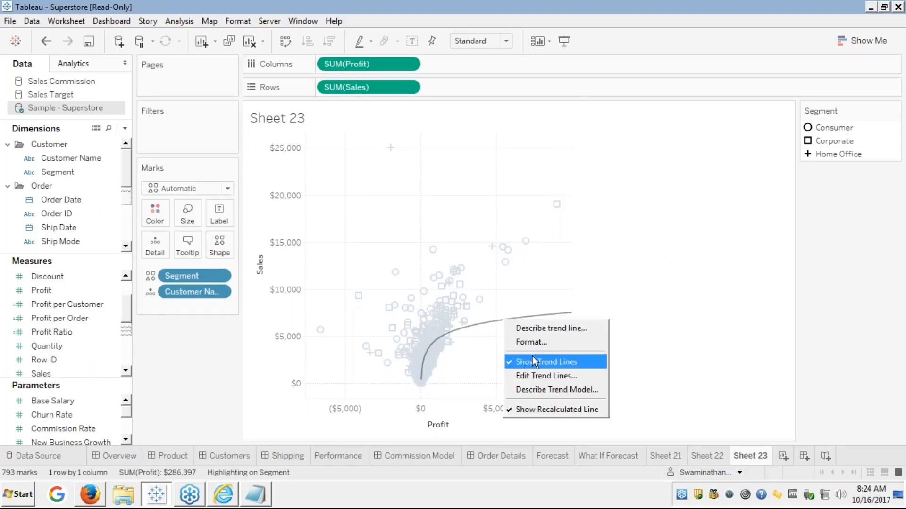
{"action": "left_click", "coordinate": [524, 374]}
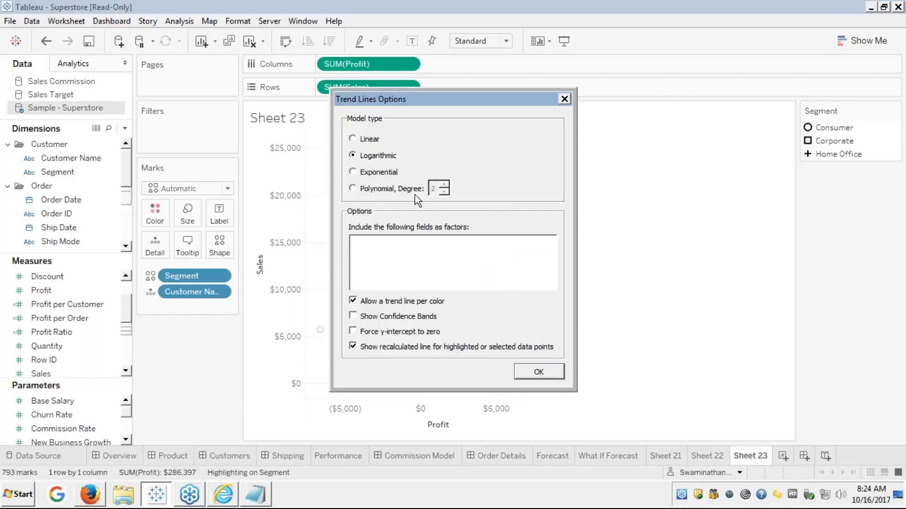
{"action": "left_click", "coordinate": [372, 174]}
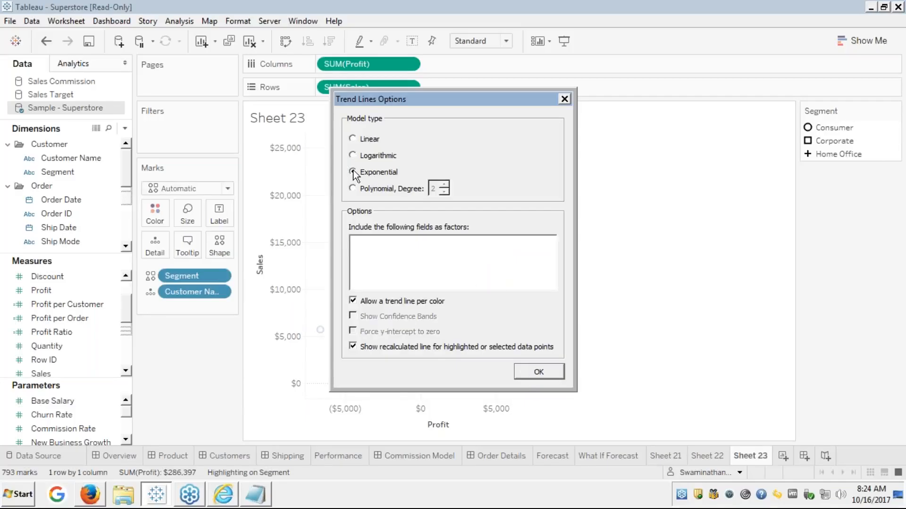
{"action": "left_click", "coordinate": [527, 374]}
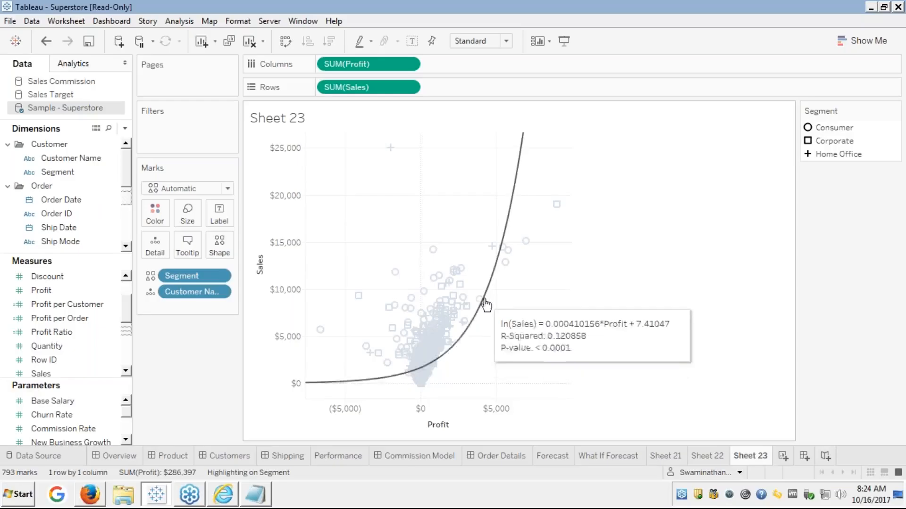
Change the scatter plot's trend line model to Polynomial with degree 2, and deselect the line.
{"action": "mouse_move", "coordinate": [489, 298]}
{"action": "mouse_move", "coordinate": [493, 278]}
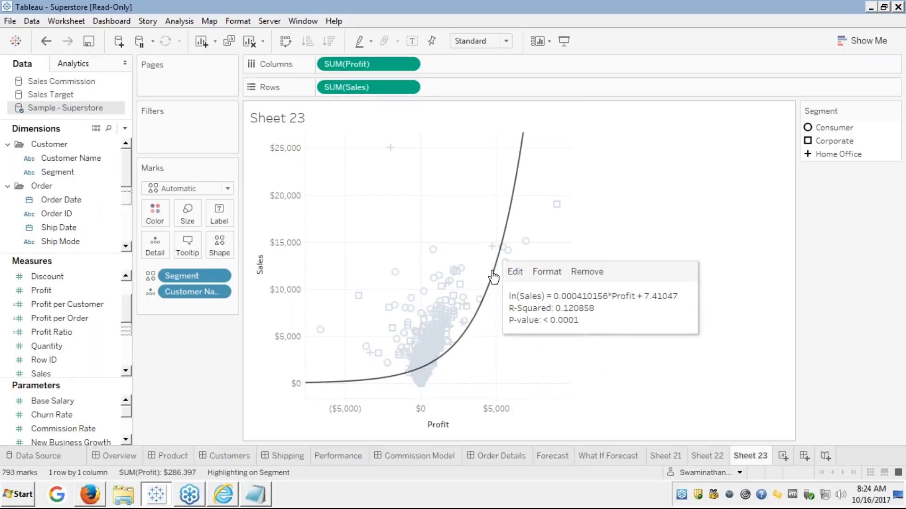
{"action": "right_click", "coordinate": [493, 277]}
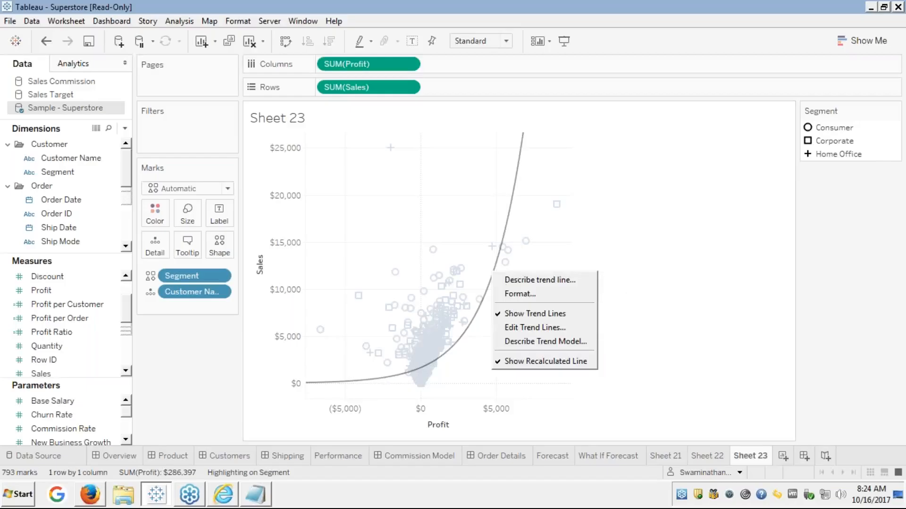
{"action": "left_click", "coordinate": [518, 328]}
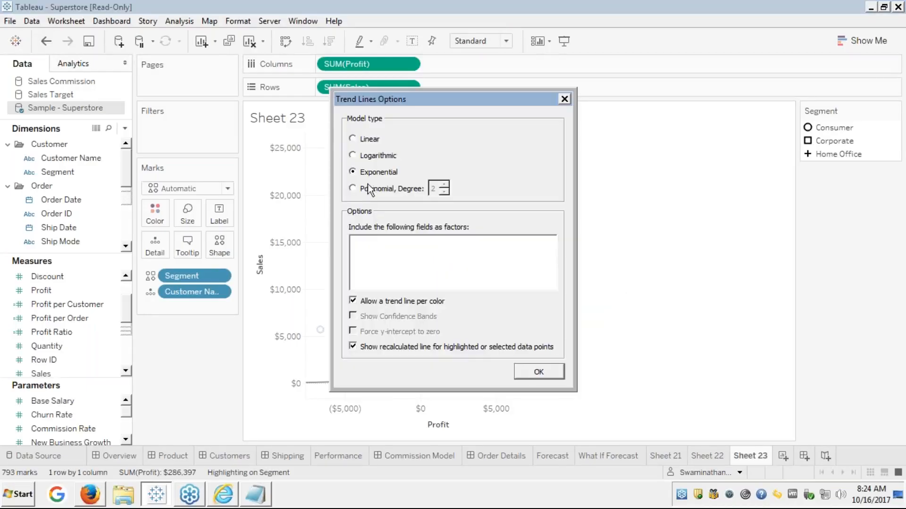
{"action": "left_click", "coordinate": [354, 185]}
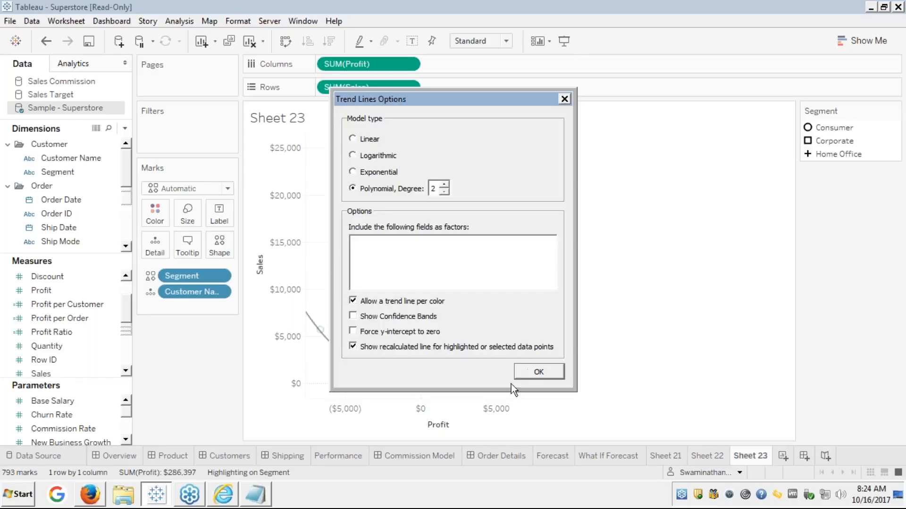
{"action": "left_click", "coordinate": [531, 372]}
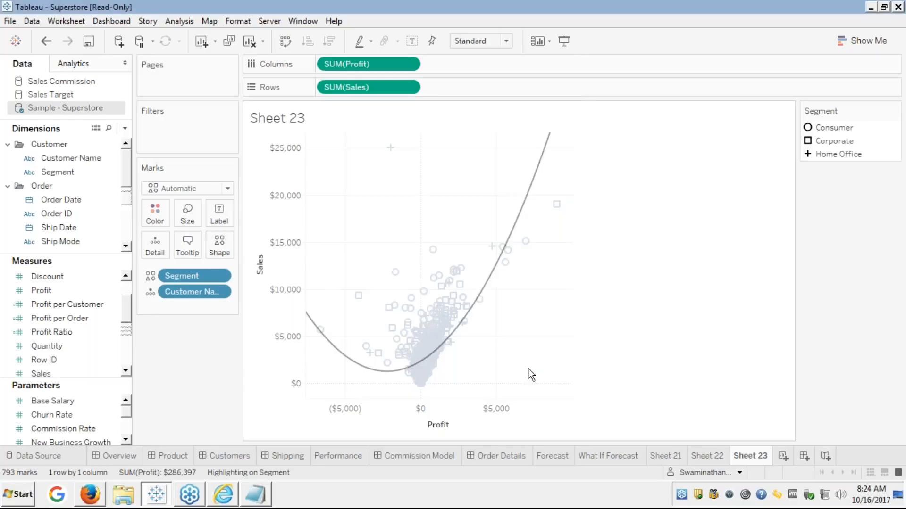
{"action": "left_click", "coordinate": [572, 315]}
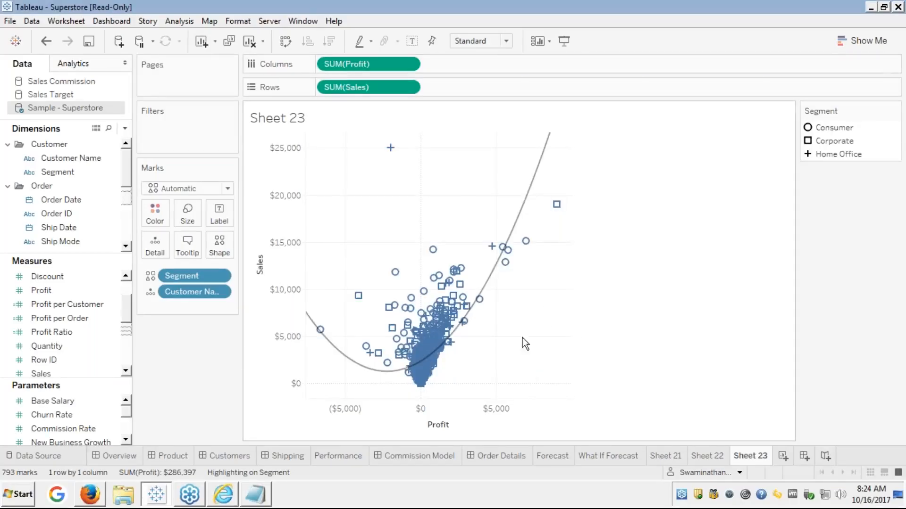
Highlight the Consumer segment, read the polynomial trend line's equation, R-squared and p-value, and clear the highlight.
{"action": "left_click", "coordinate": [829, 128]}
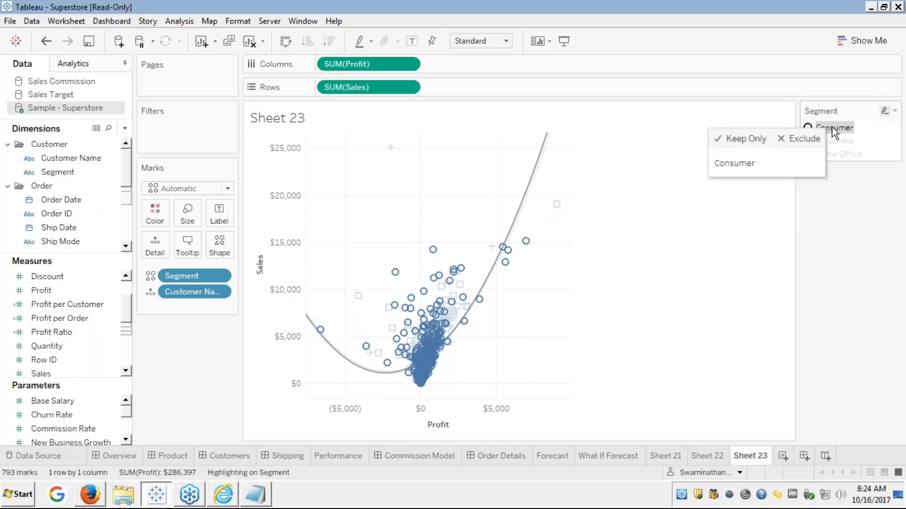
{"action": "mouse_move", "coordinate": [488, 281]}
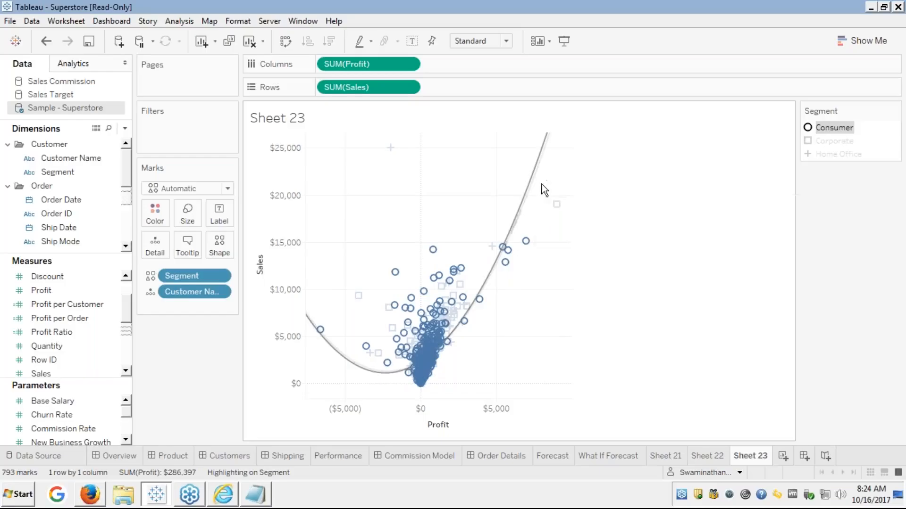
{"action": "mouse_move", "coordinate": [527, 194]}
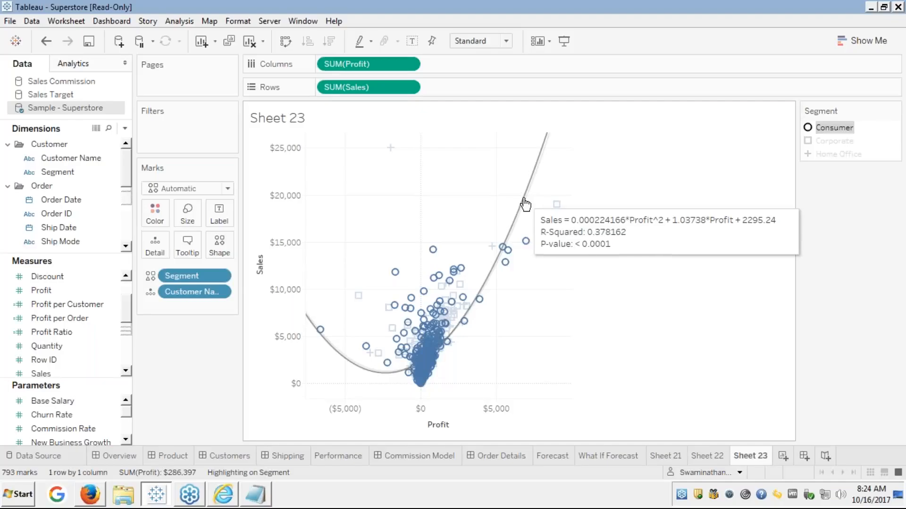
{"action": "left_click", "coordinate": [612, 138]}
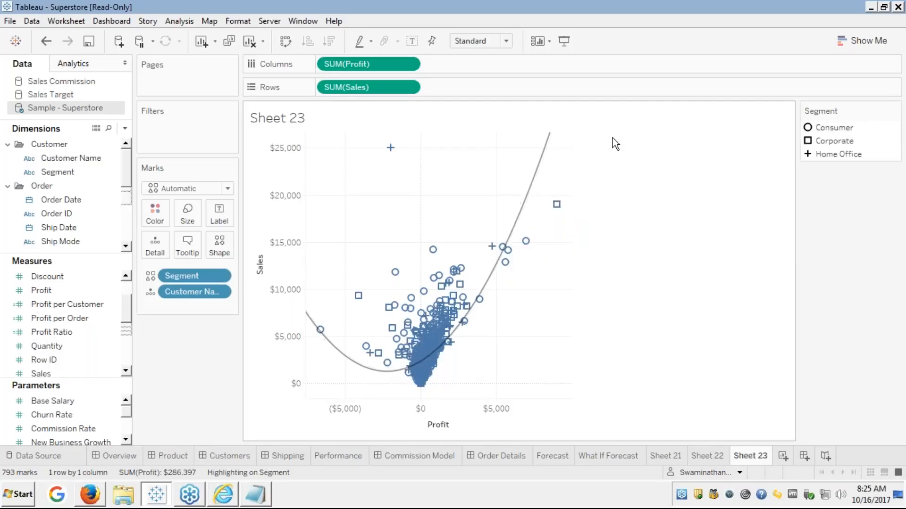
Set the scatter plot's trend line model to Logarithmic, with confidence bands off.
{"action": "right_click", "coordinate": [529, 198]}
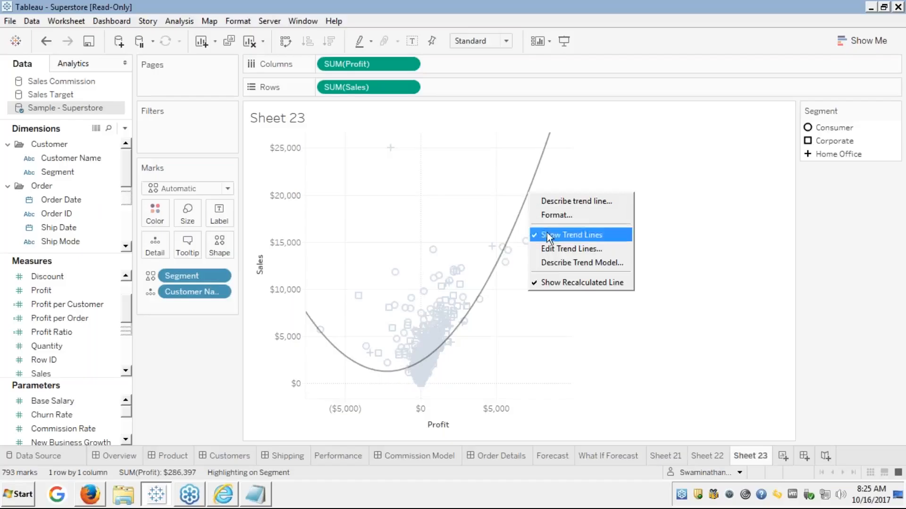
{"action": "left_click", "coordinate": [549, 250]}
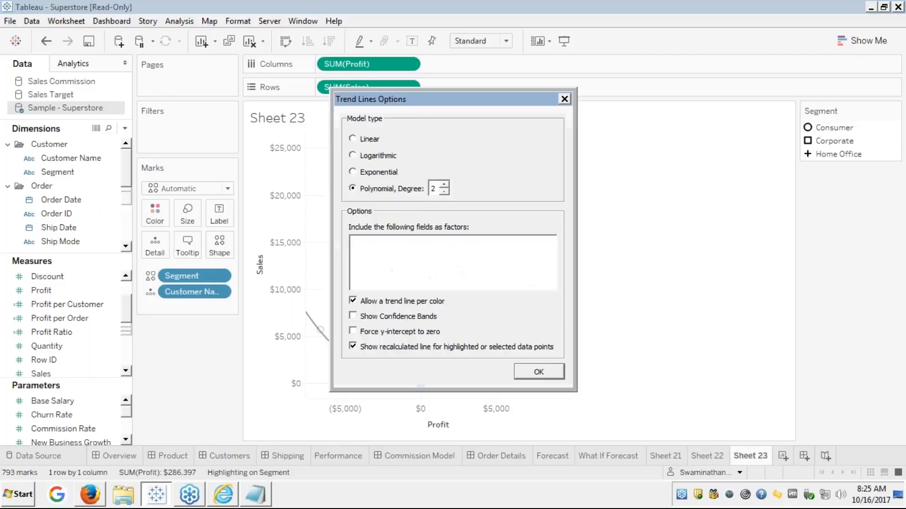
{"action": "left_click", "coordinate": [361, 157]}
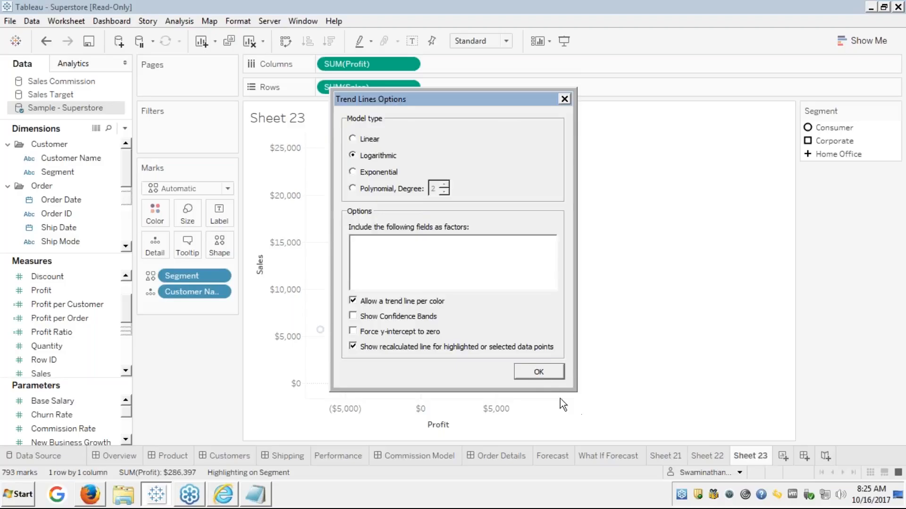
{"action": "left_click", "coordinate": [539, 372]}
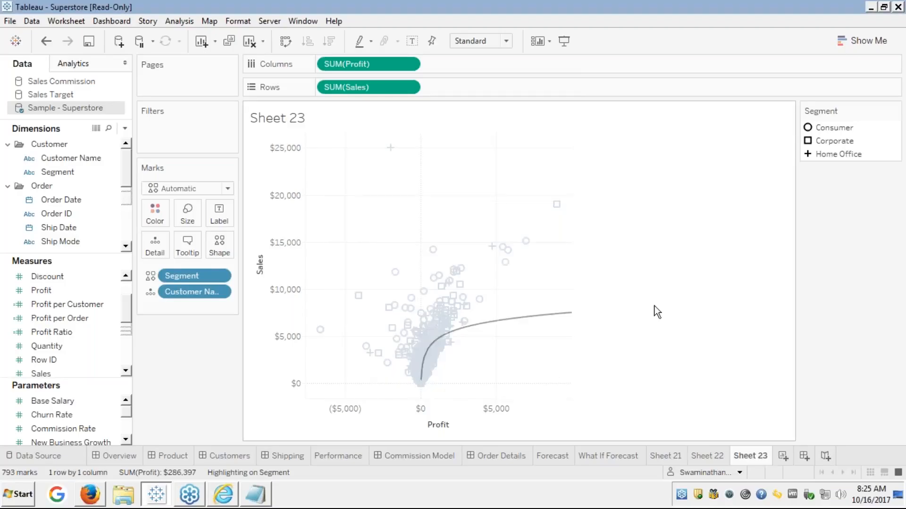
Read the logarithmic trend line's R-squared and p-value, and highlight the Consumer, Corporate and Home Office segments in turn to compare their recalculated lines.
{"action": "mouse_move", "coordinate": [509, 325]}
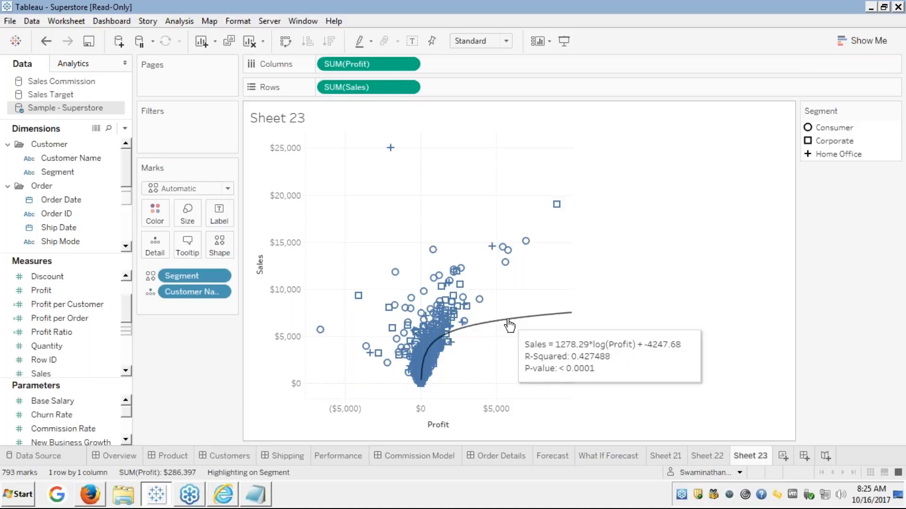
{"action": "left_click", "coordinate": [832, 128]}
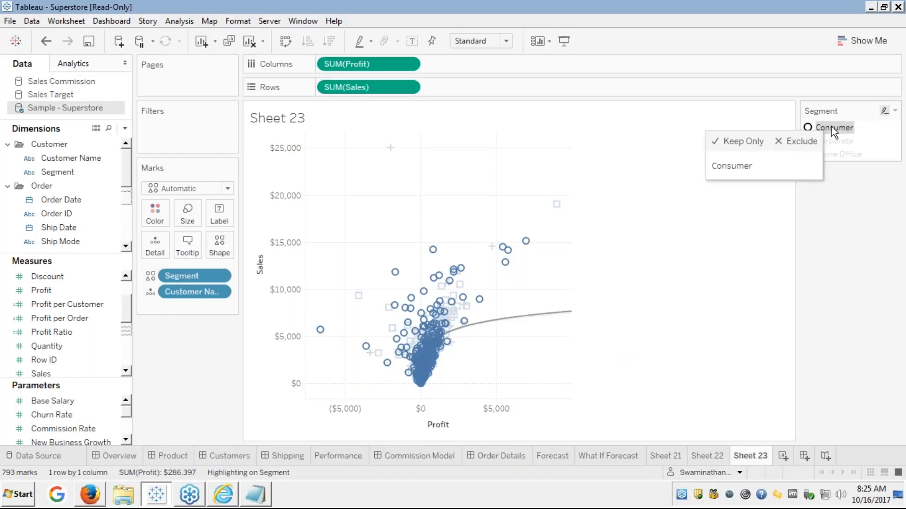
{"action": "left_click", "coordinate": [837, 133]}
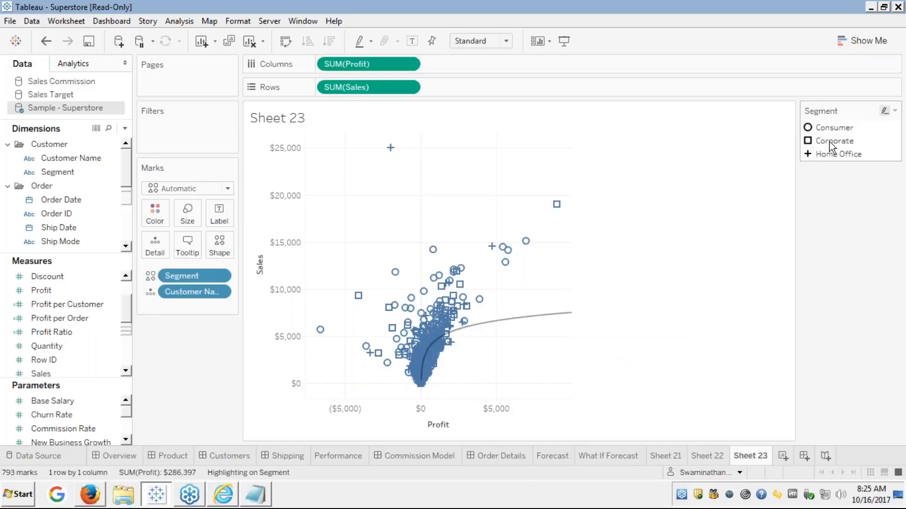
{"action": "left_click", "coordinate": [832, 142]}
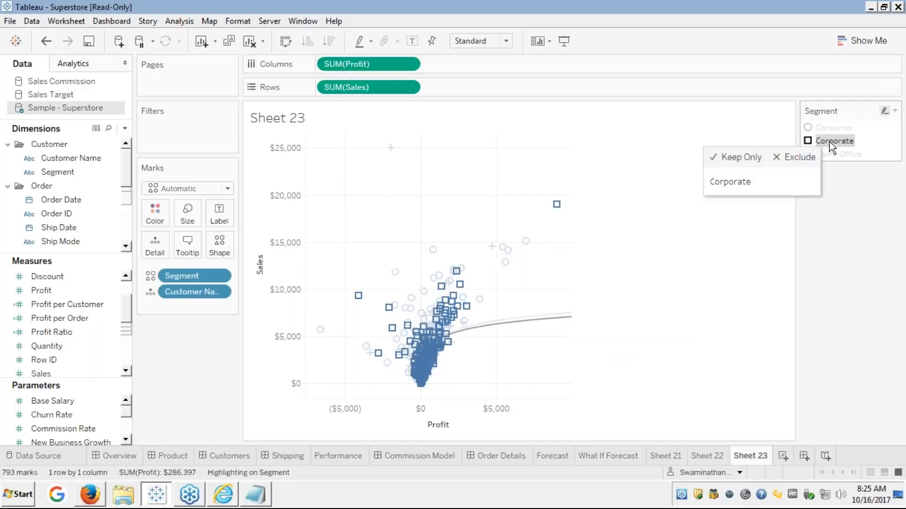
{"action": "left_click", "coordinate": [833, 153]}
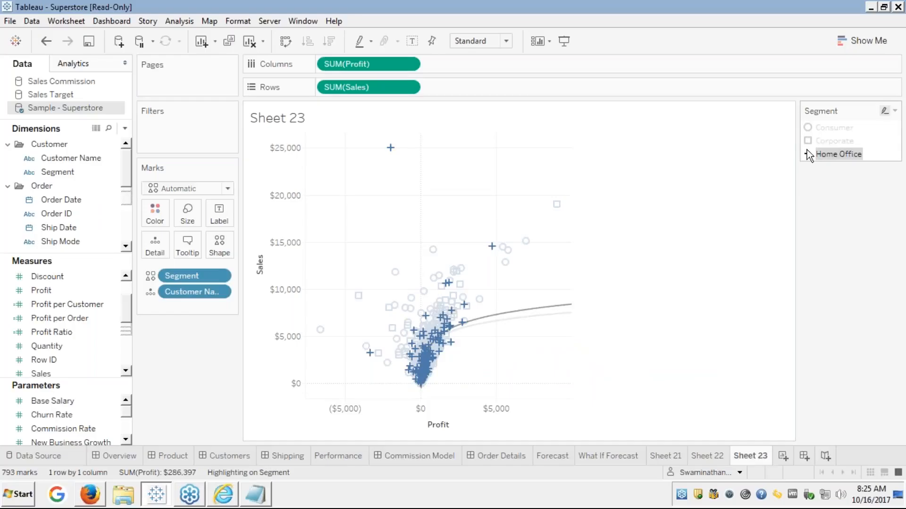
{"action": "mouse_move", "coordinate": [824, 140]}
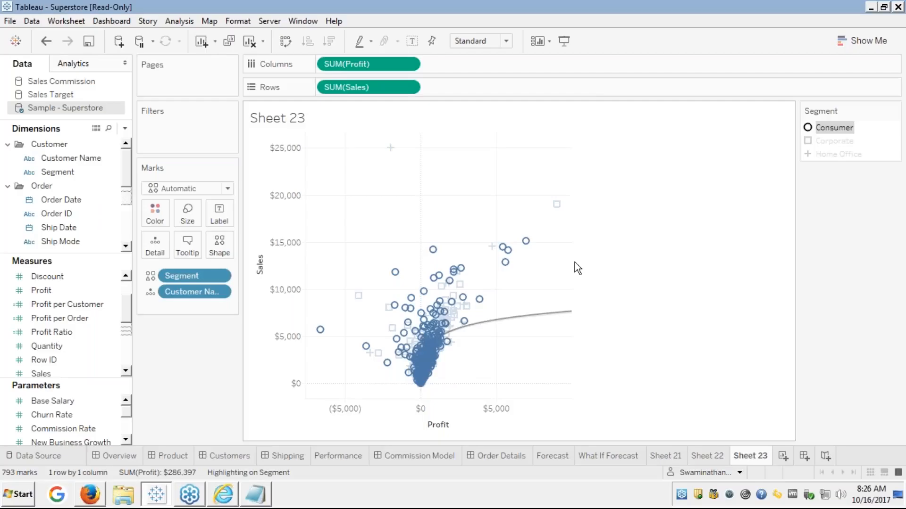
Switch back to the presentation in Firefox, review the "Trend Lines - Types" slide in full screen, and leave full screen.
{"action": "left_click", "coordinate": [92, 497]}
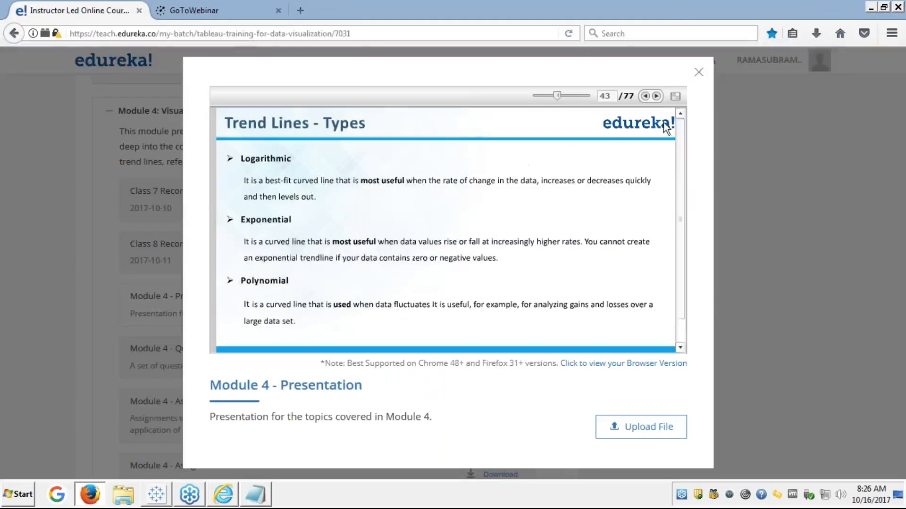
{"action": "left_click", "coordinate": [676, 95]}
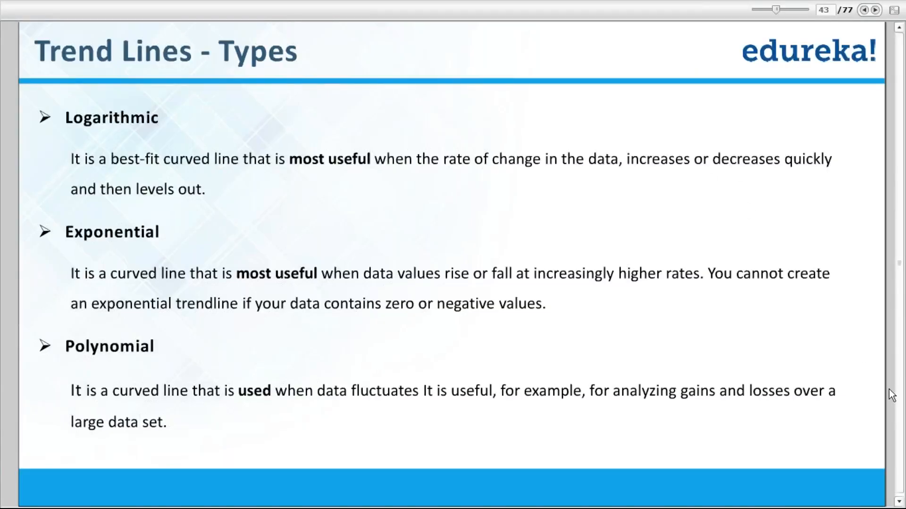
{"action": "key", "text": "Escape"}
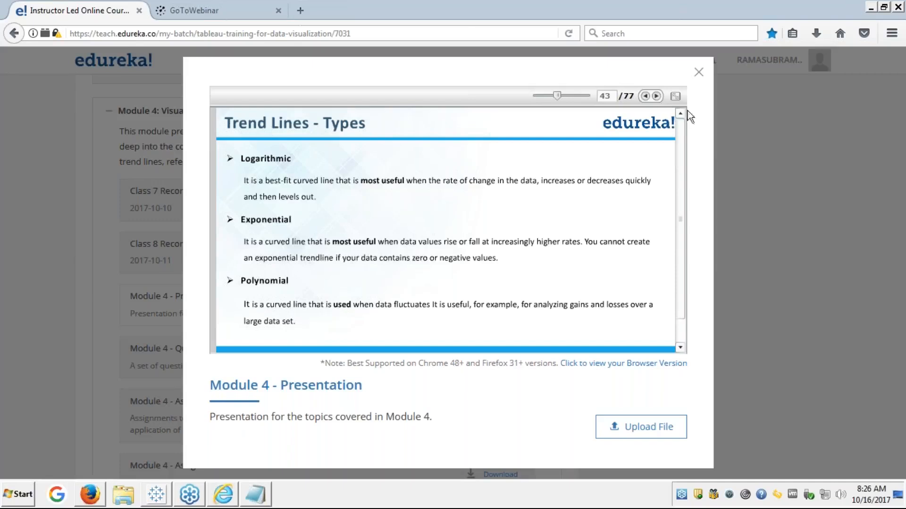
{"action": "left_click", "coordinate": [676, 97]}
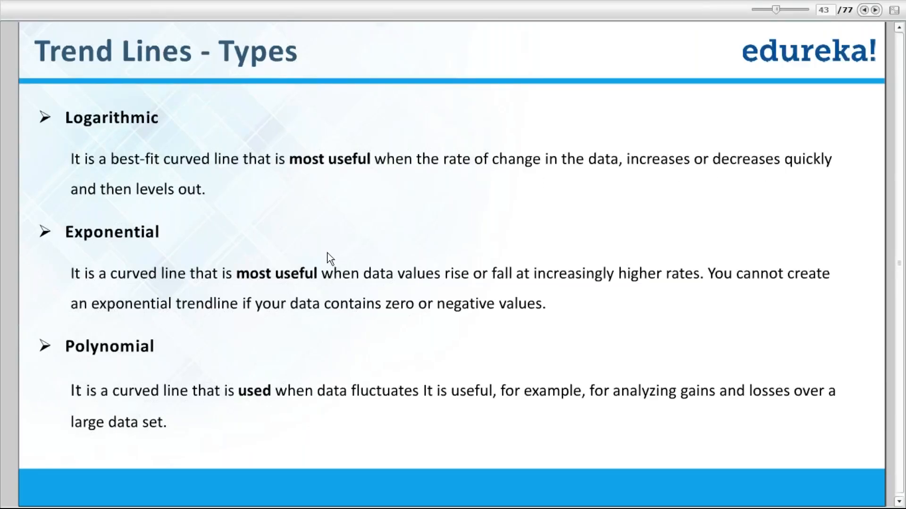
{"action": "key", "text": "Escape"}
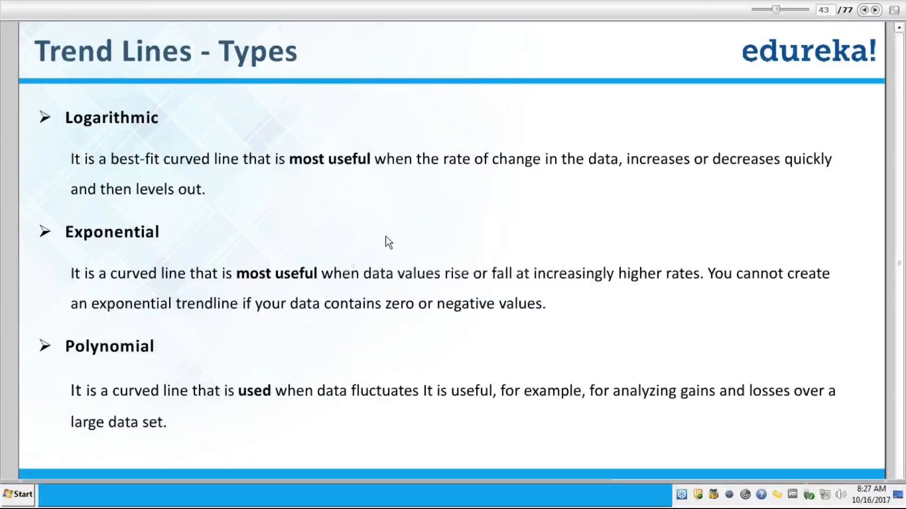
Switch back to Tableau, compare the logarithmic trend line's statistics for the Consumer and Corporate segments, and clear the highlight.
{"action": "key", "text": "alt+Tab"}
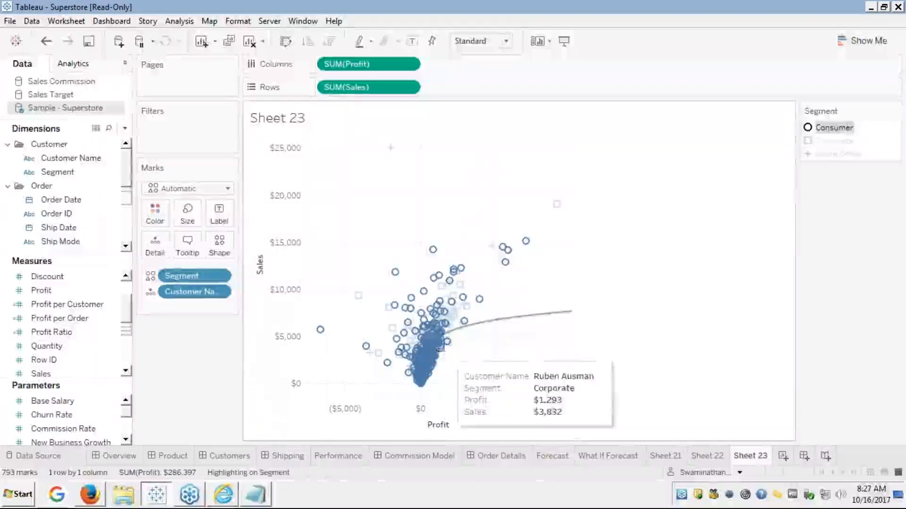
{"action": "mouse_move", "coordinate": [543, 314]}
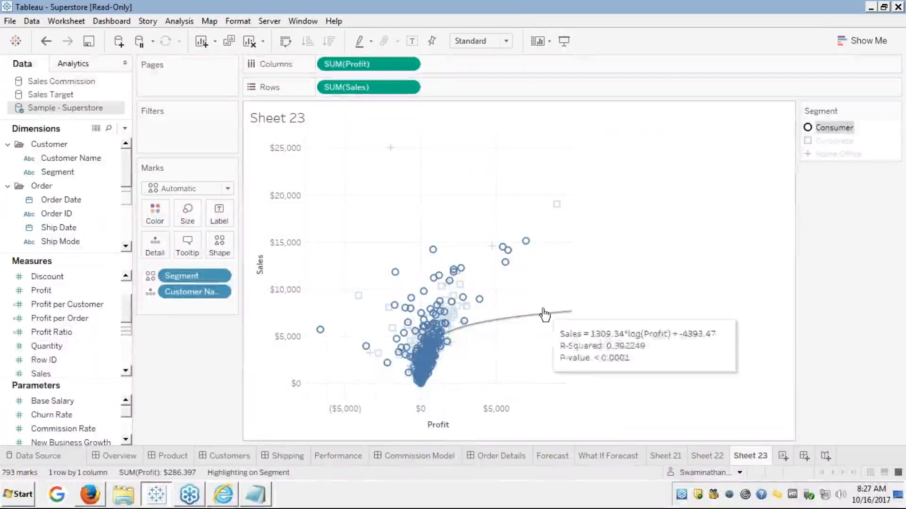
{"action": "left_click", "coordinate": [826, 131]}
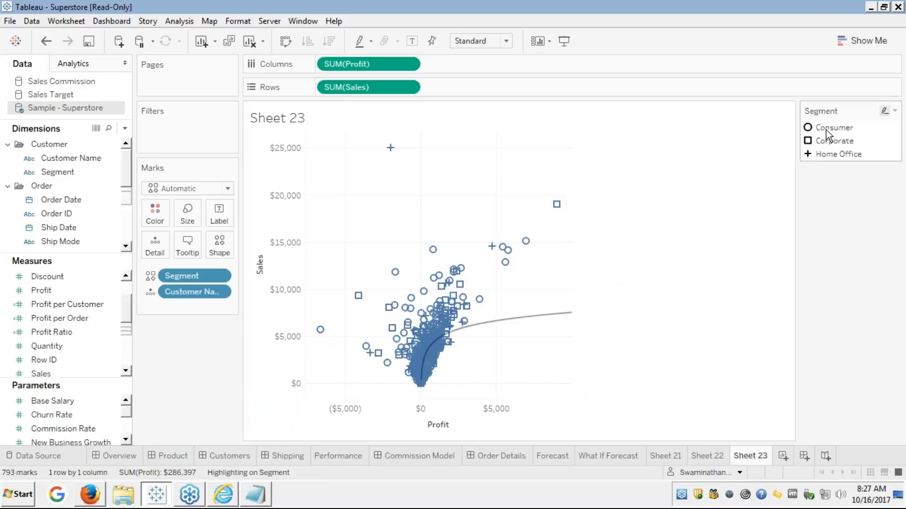
{"action": "left_click", "coordinate": [825, 129]}
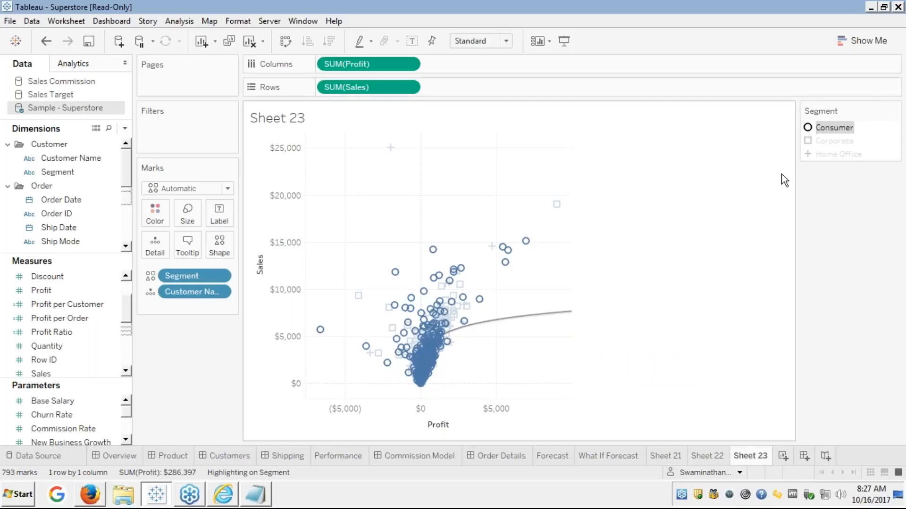
{"action": "left_click", "coordinate": [825, 140]}
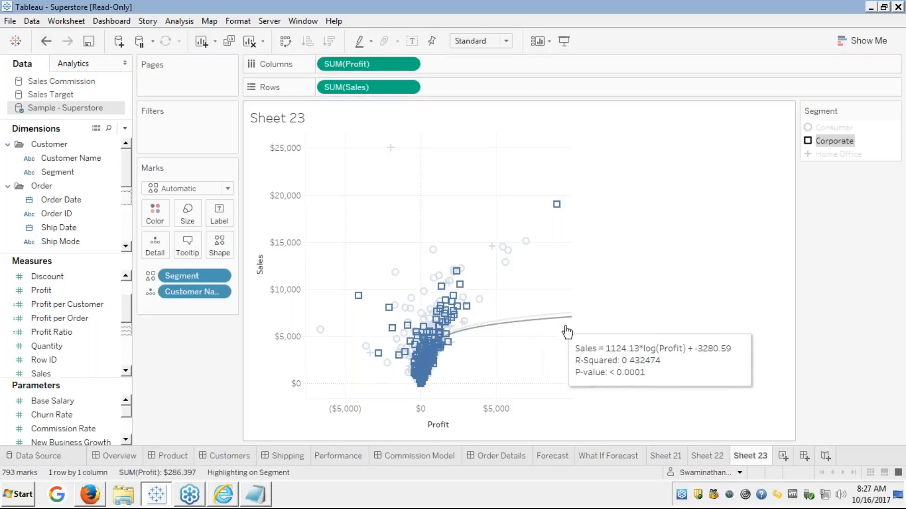
{"action": "mouse_move", "coordinate": [519, 321]}
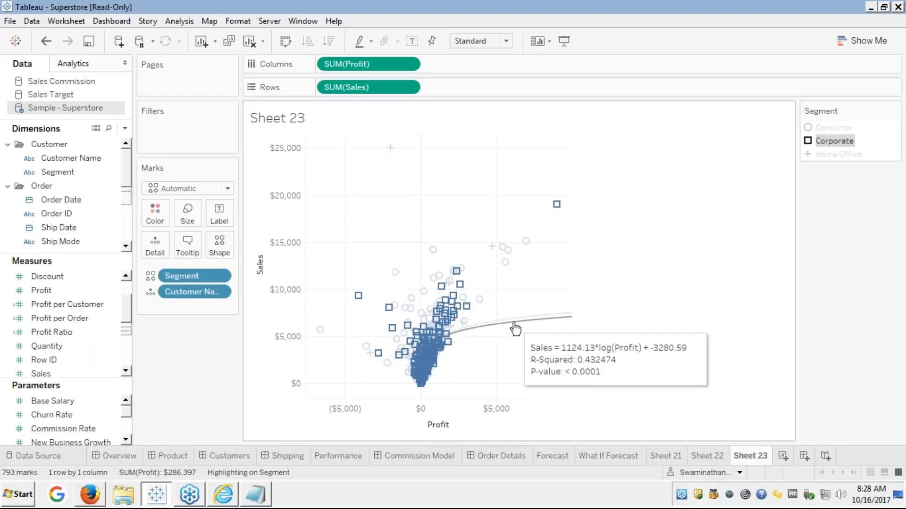
{"action": "left_click", "coordinate": [687, 231]}
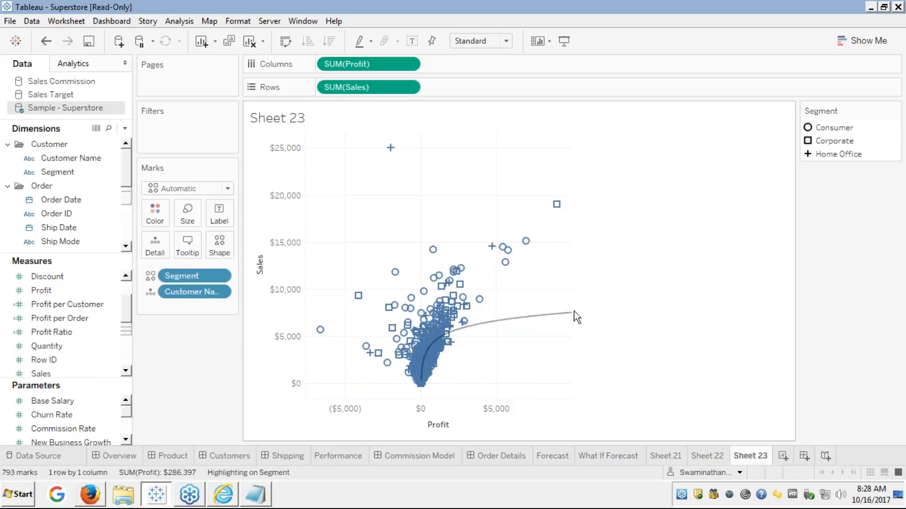
Set the Sales versus Profit scatter plot's trend line model to Linear and read its equation, R-squared and p-value.
{"action": "right_click", "coordinate": [538, 316]}
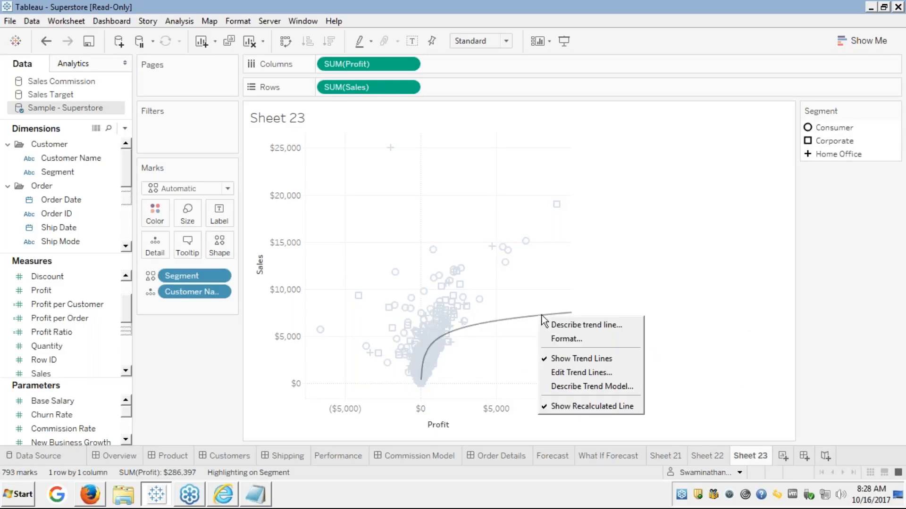
{"action": "left_click", "coordinate": [560, 371]}
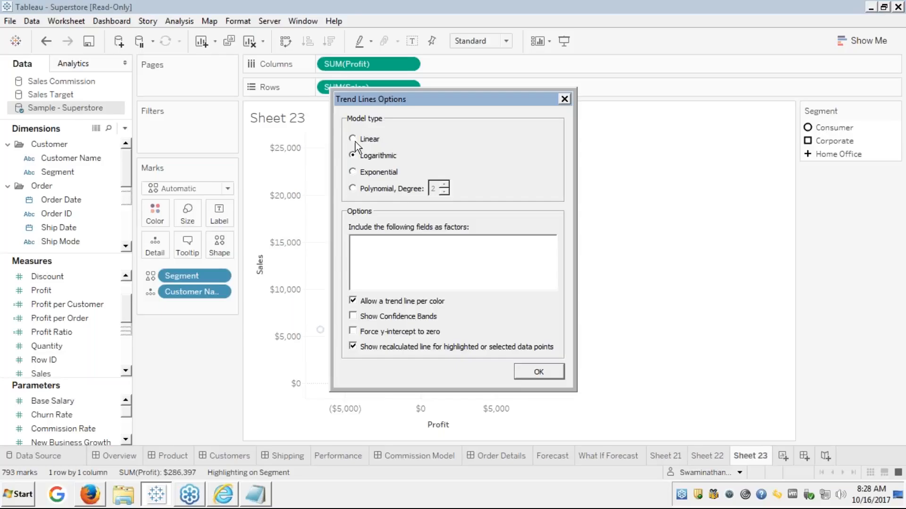
{"action": "left_click", "coordinate": [531, 372]}
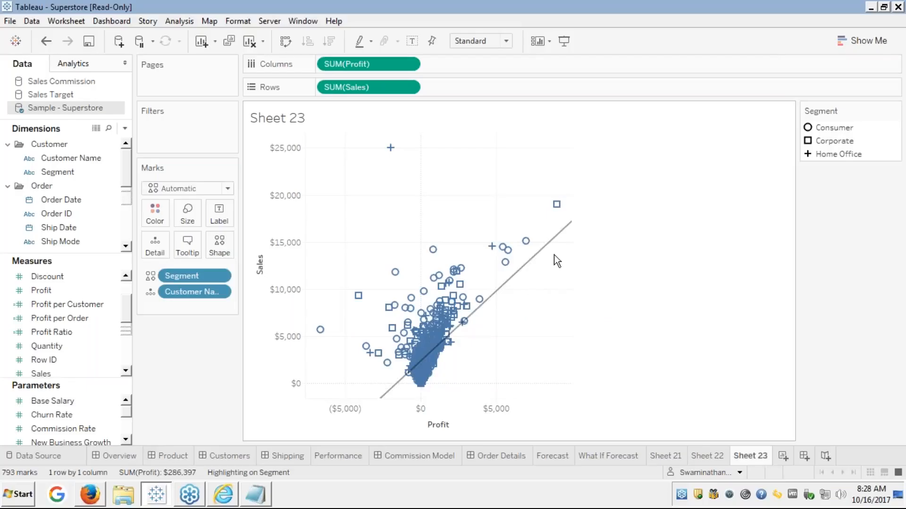
{"action": "mouse_move", "coordinate": [524, 272]}
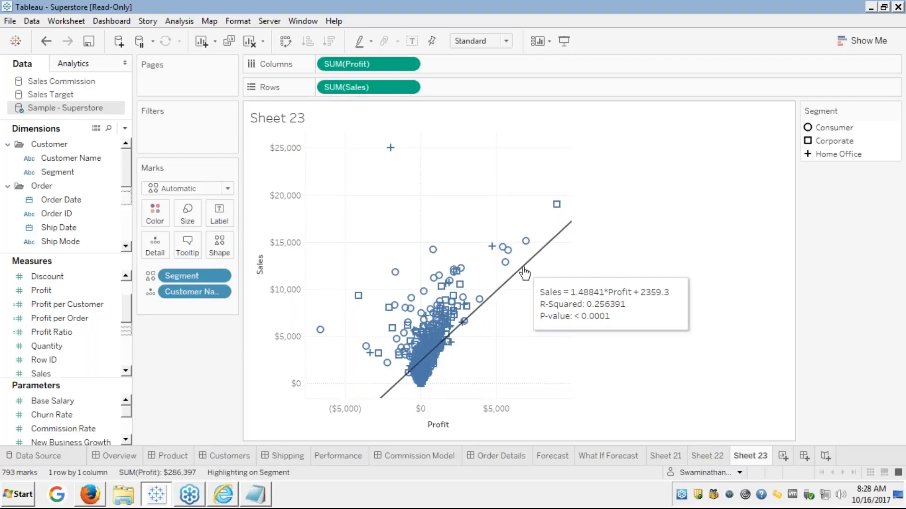
{"action": "left_click_drag", "start_coordinate": [523, 268], "coordinate": [521, 268]}
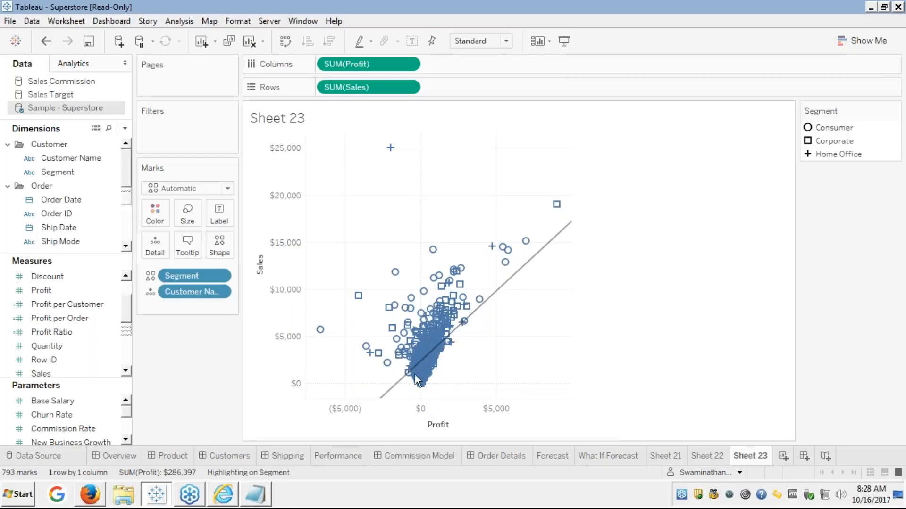
{"action": "mouse_move", "coordinate": [410, 368]}
Change the trend line model back to Logarithmic and clear the trend line selection.
{"action": "left_click", "coordinate": [518, 278]}
{"action": "right_click", "coordinate": [518, 277]}
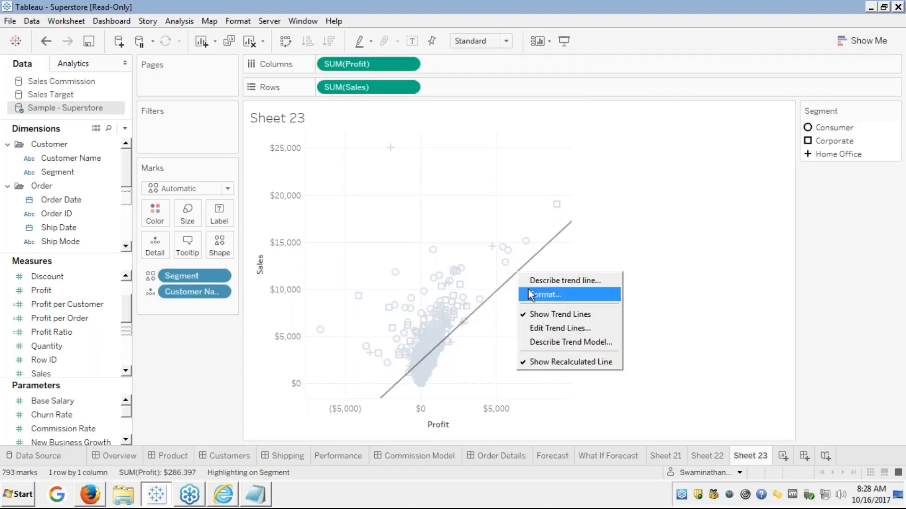
{"action": "left_click", "coordinate": [536, 329]}
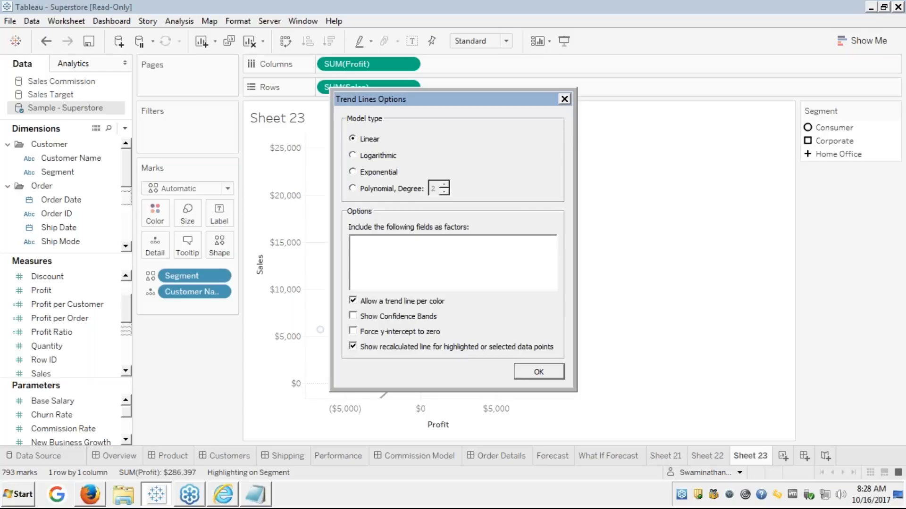
{"action": "left_click", "coordinate": [353, 156]}
{"action": "left_click", "coordinate": [538, 371]}
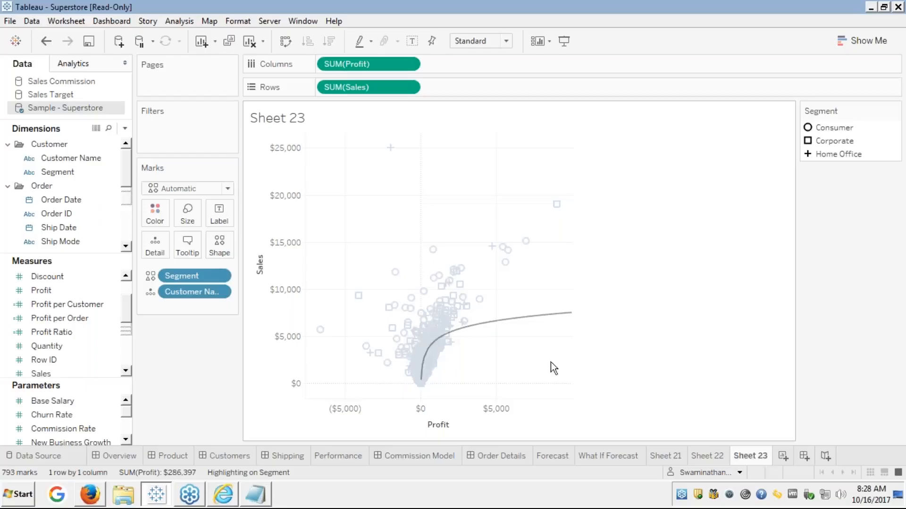
{"action": "left_click", "coordinate": [626, 307]}
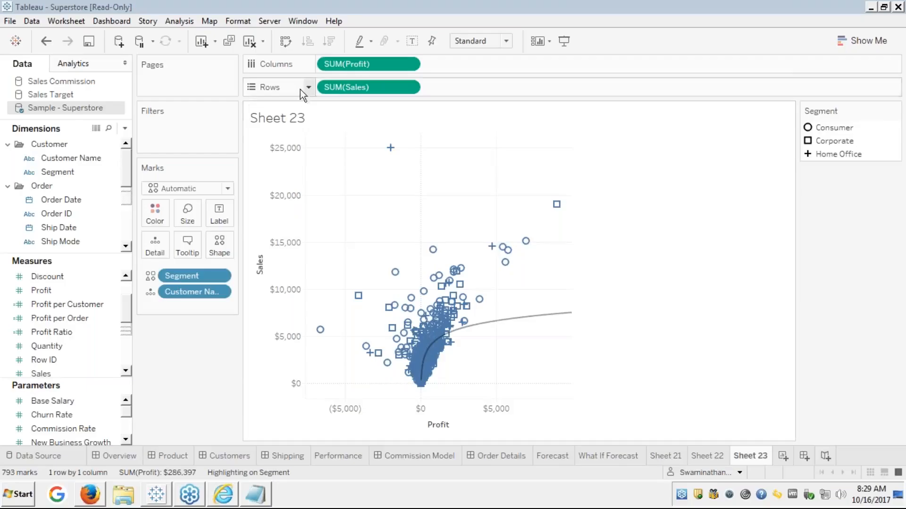
Swap the axes to put Sales on columns and Profit on rows, and read the Consumer segment's logarithmic trend line.
{"action": "left_click", "coordinate": [283, 42]}
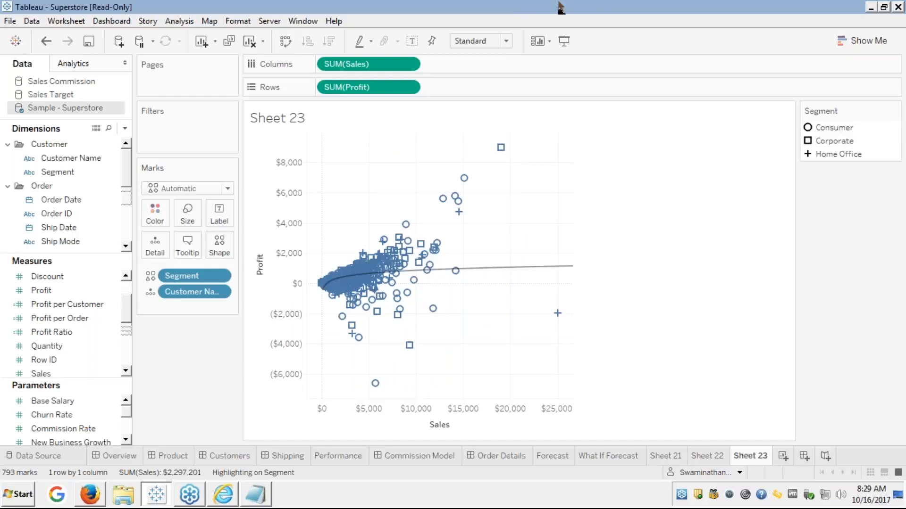
{"action": "left_click", "coordinate": [824, 130]}
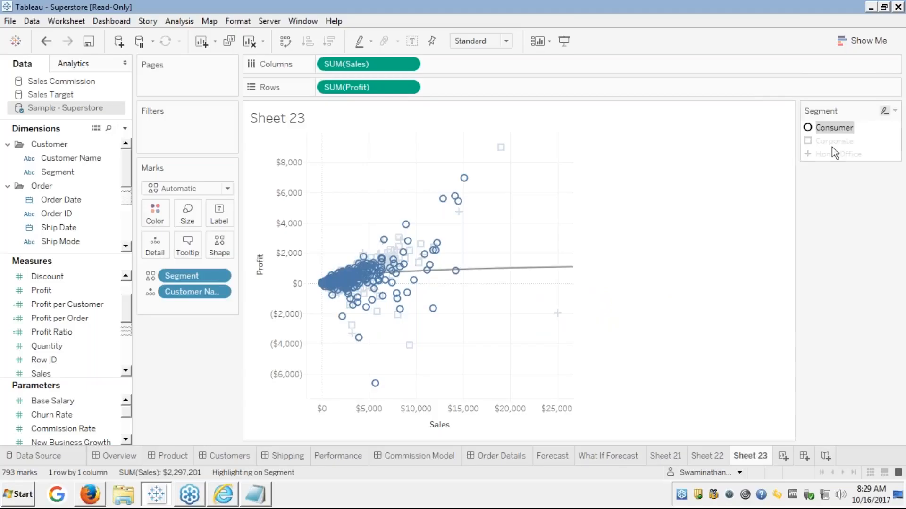
{"action": "mouse_move", "coordinate": [446, 198]}
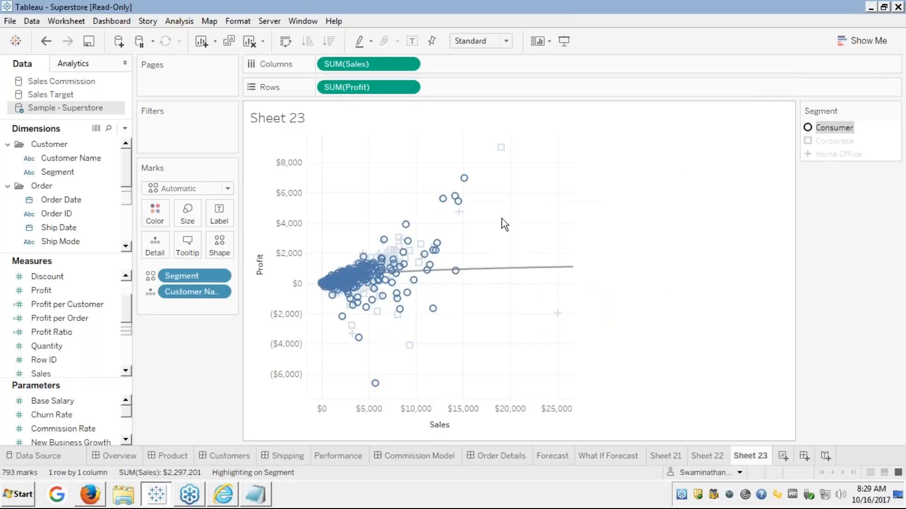
{"action": "mouse_move", "coordinate": [480, 271]}
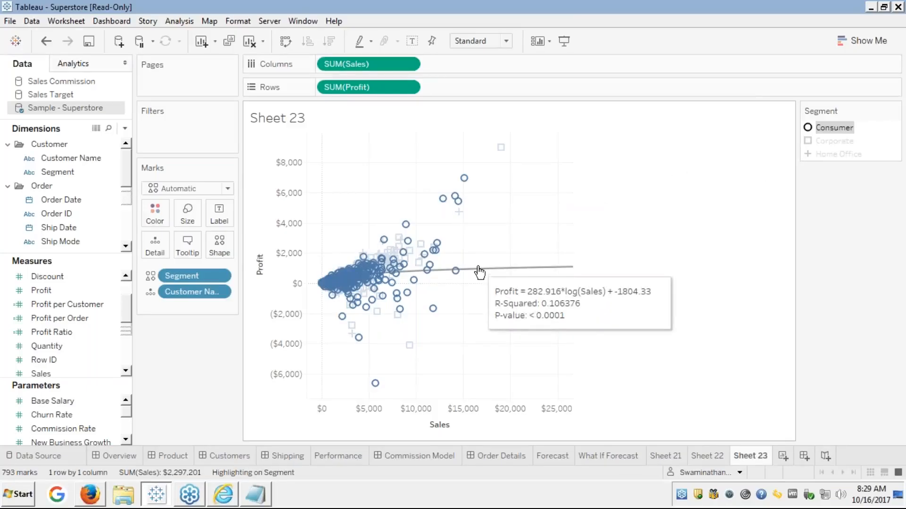
{"action": "left_click", "coordinate": [483, 266]}
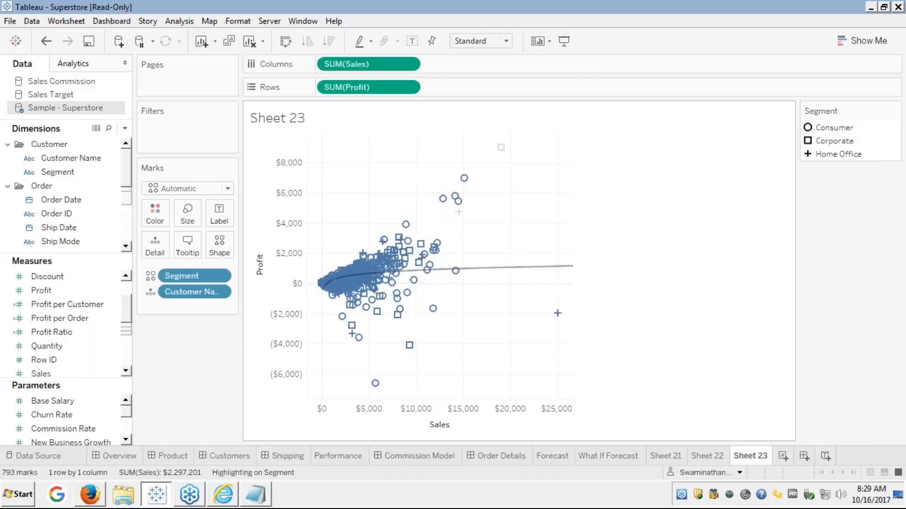
Set the swapped plot's trend line model to Linear and read the line's equation, R-squared and p-value.
{"action": "left_click", "coordinate": [482, 272]}
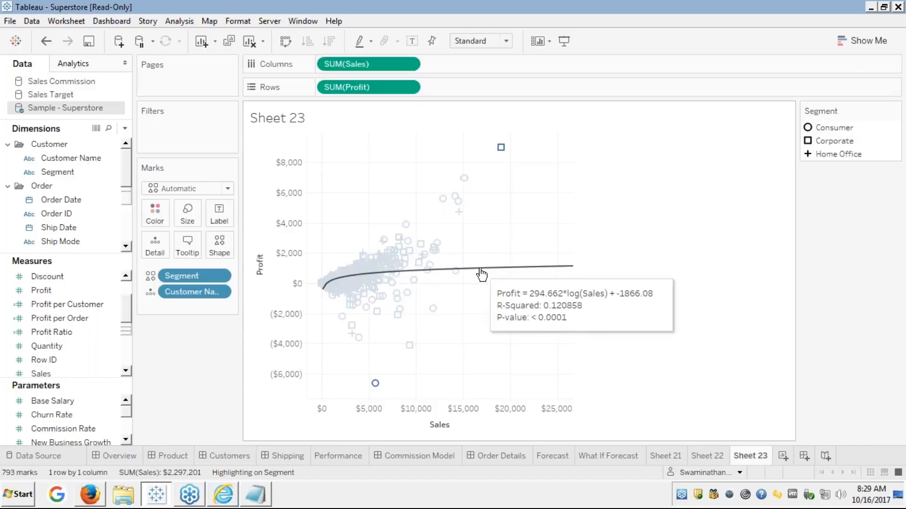
{"action": "right_click", "coordinate": [481, 270]}
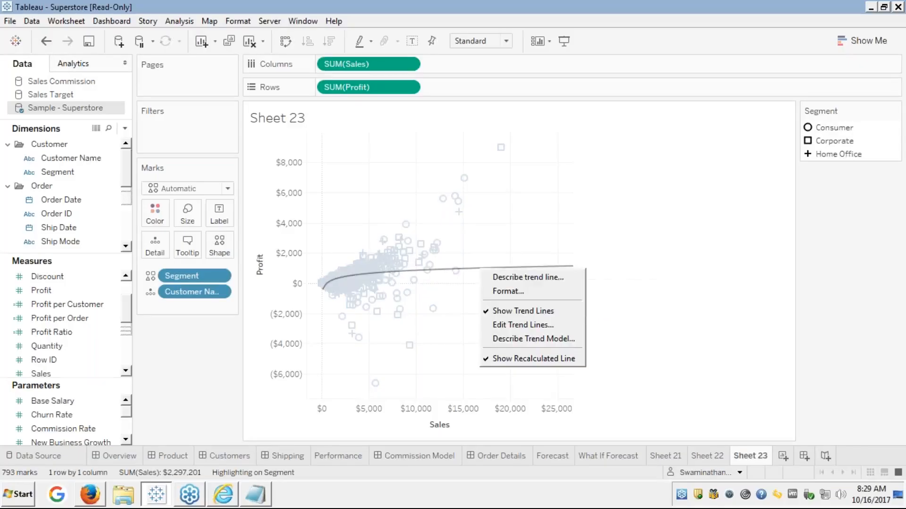
{"action": "left_click", "coordinate": [497, 323]}
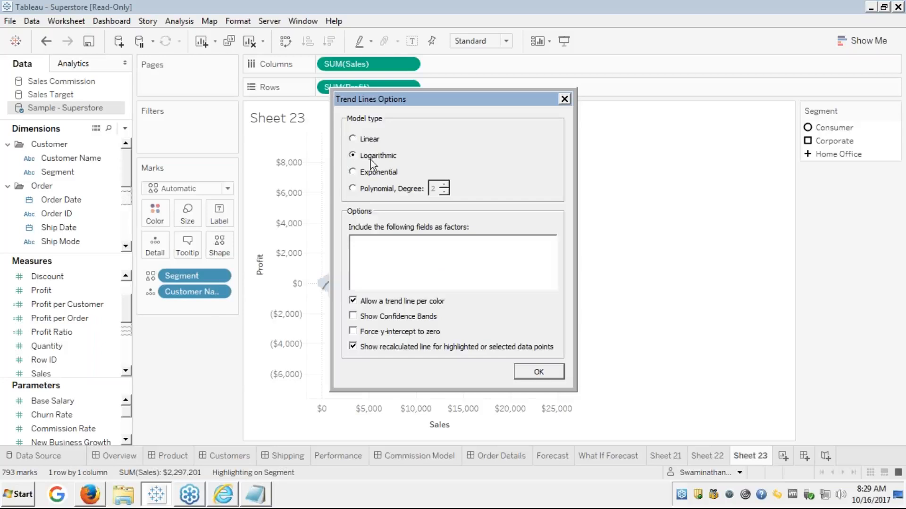
{"action": "left_click", "coordinate": [352, 138]}
{"action": "left_click", "coordinate": [539, 372]}
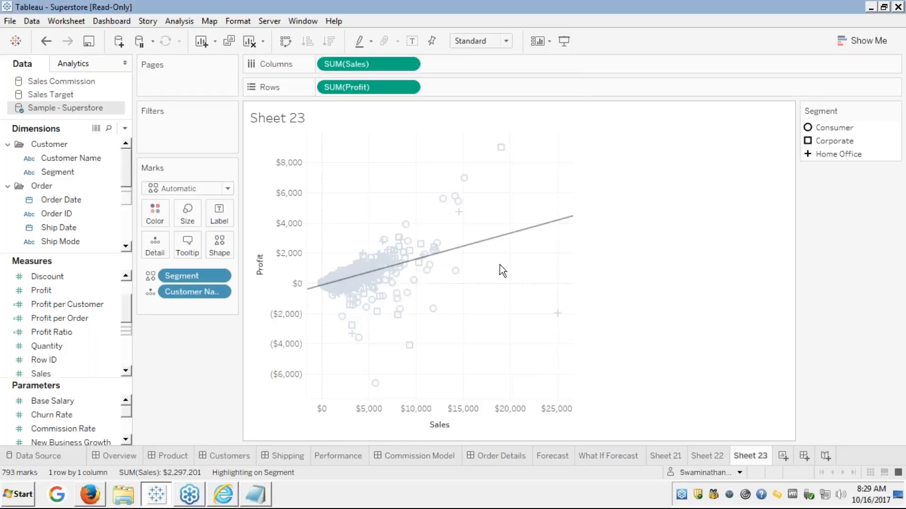
{"action": "mouse_move", "coordinate": [478, 245]}
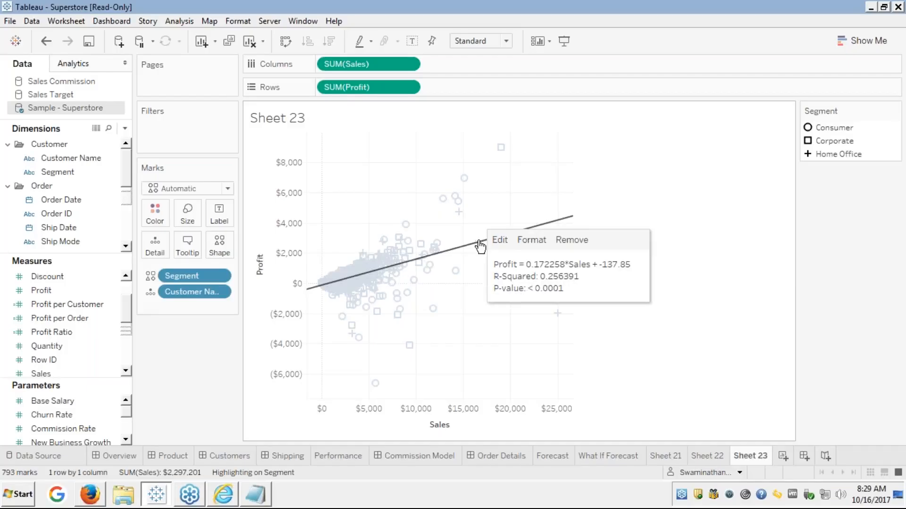
Return the Profit versus Sales trend line to the Logarithmic model and deselect the line.
{"action": "left_click", "coordinate": [499, 240]}
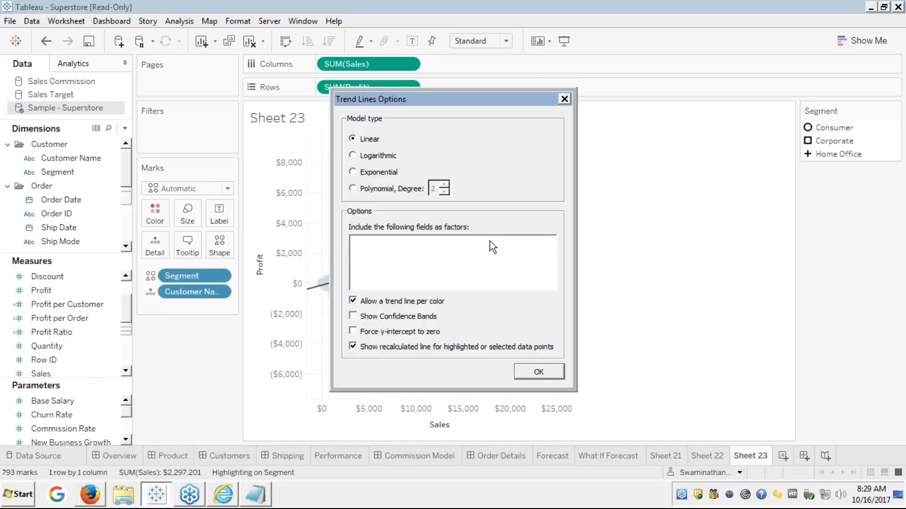
{"action": "left_click", "coordinate": [353, 155]}
{"action": "left_click", "coordinate": [537, 375]}
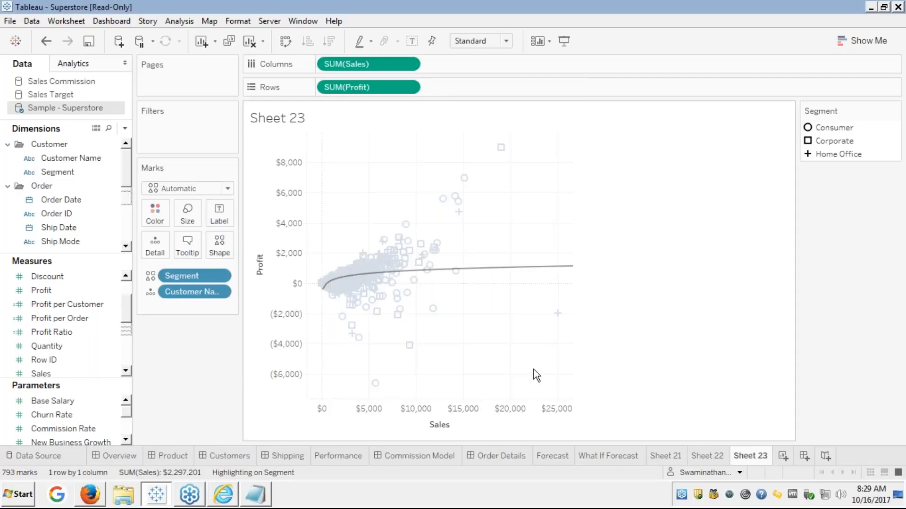
{"action": "left_click", "coordinate": [781, 236]}
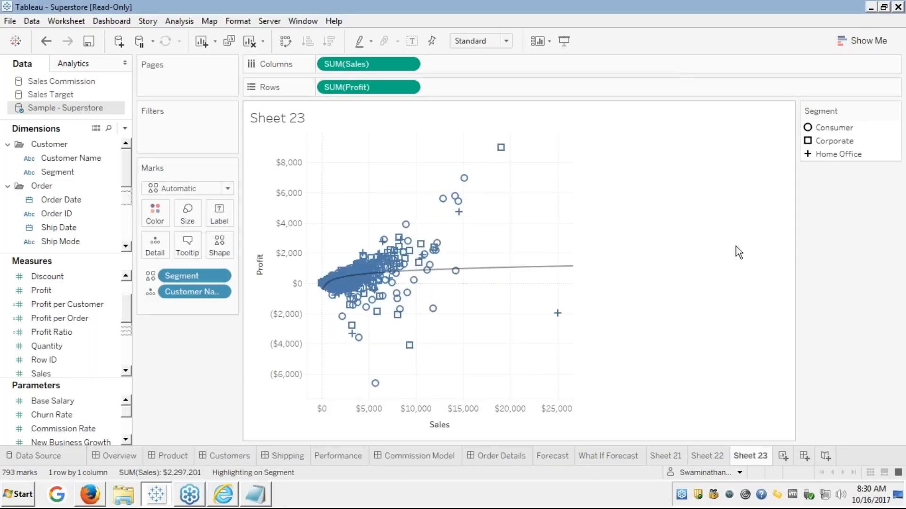
Check the "Trend Lines - Types" slide in Firefox, and return to the logarithmic trend line in Tableau.
{"action": "key", "text": "alt+Tab"}
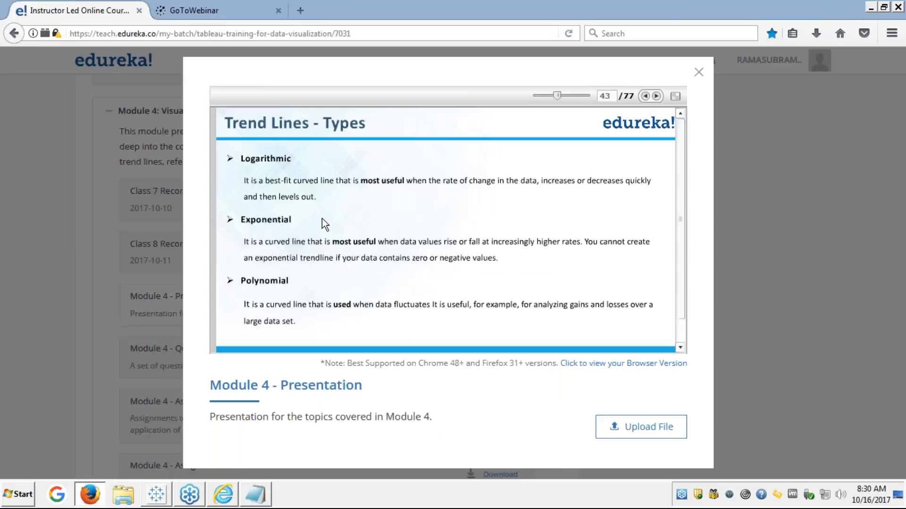
{"action": "key", "text": "alt+Tab"}
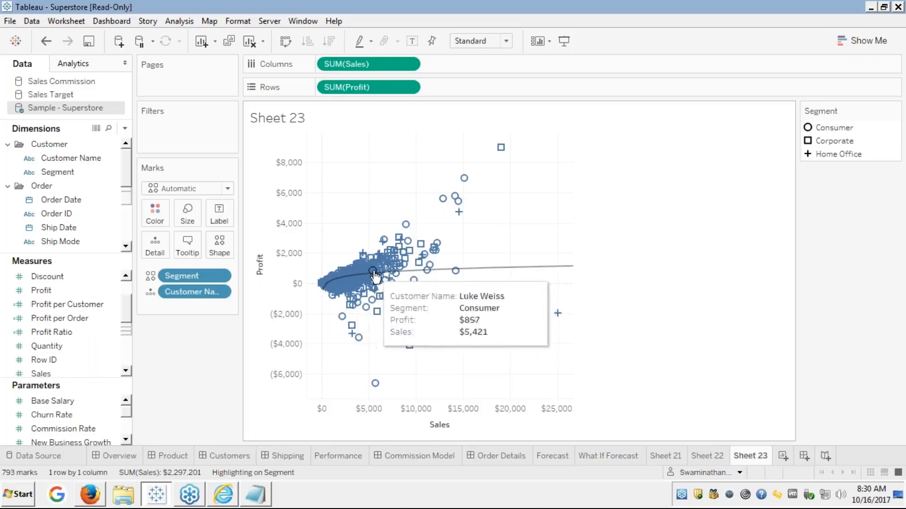
{"action": "mouse_move", "coordinate": [518, 266]}
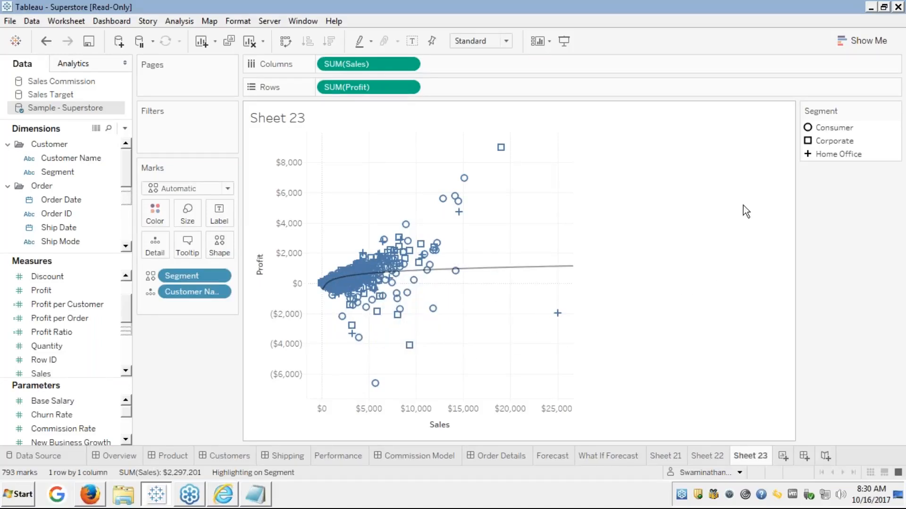
Highlight the Corporate and Home Office segments in turn to compare their recalculated logarithmic trend lines.
{"action": "left_click", "coordinate": [828, 140]}
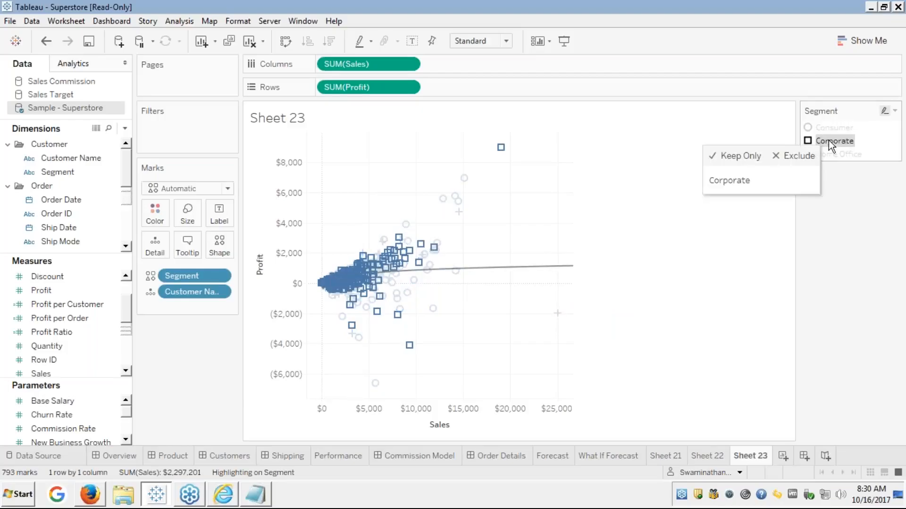
{"action": "mouse_move", "coordinate": [470, 273]}
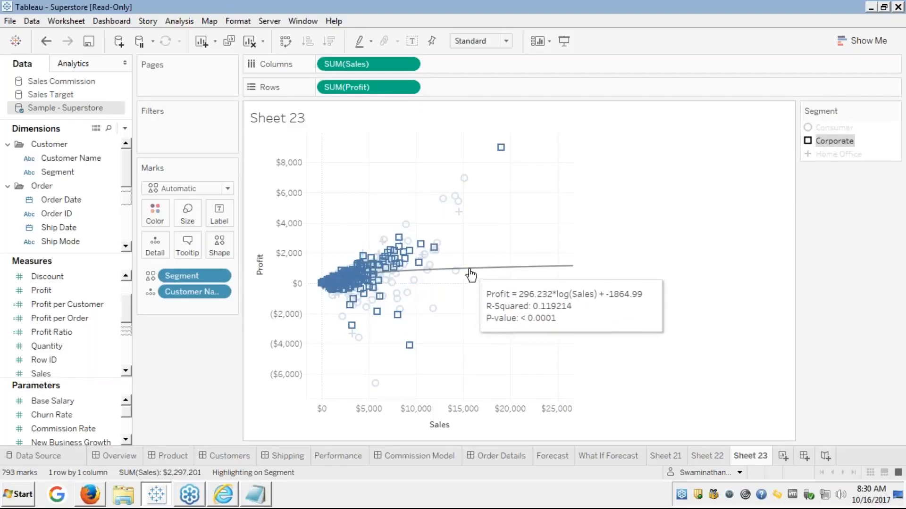
{"action": "left_click", "coordinate": [840, 153]}
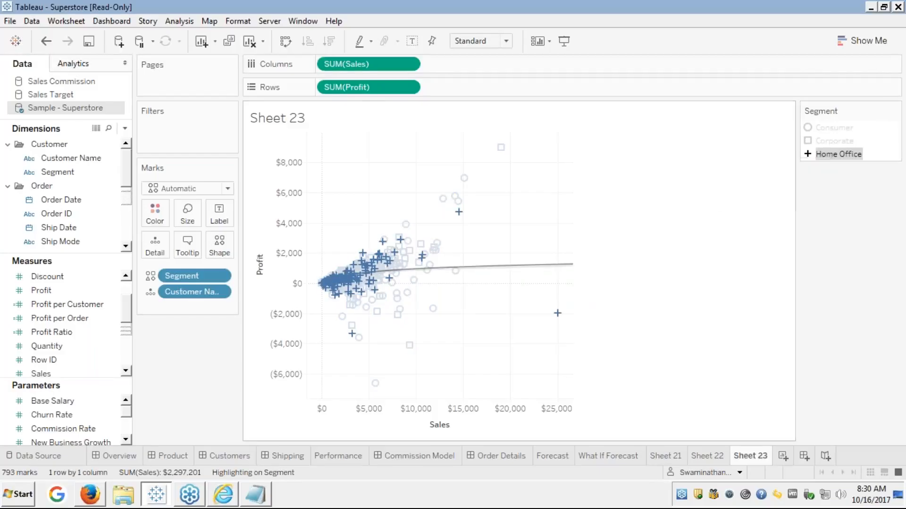
Read the Home Office trend line's equation and R-squared, then highlight the Consumer segment and read its recalculated logarithmic line.
{"action": "mouse_move", "coordinate": [486, 269]}
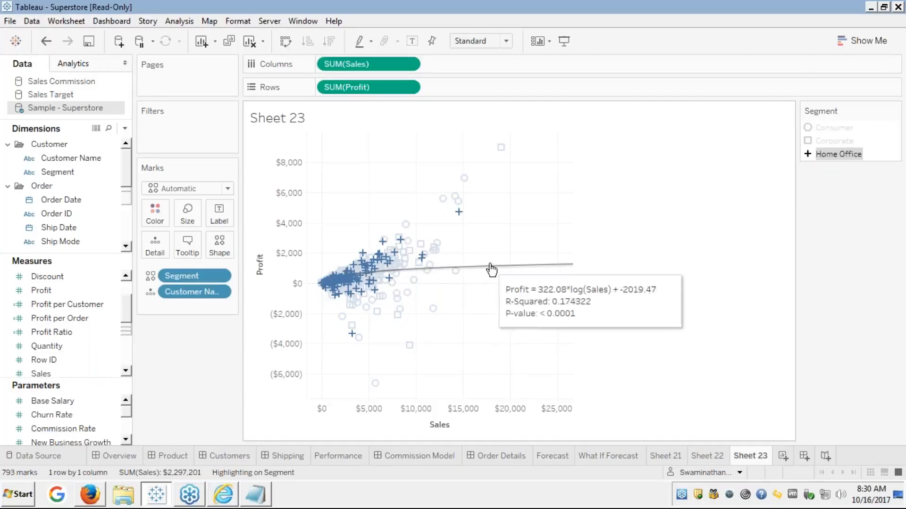
{"action": "left_click", "coordinate": [826, 127]}
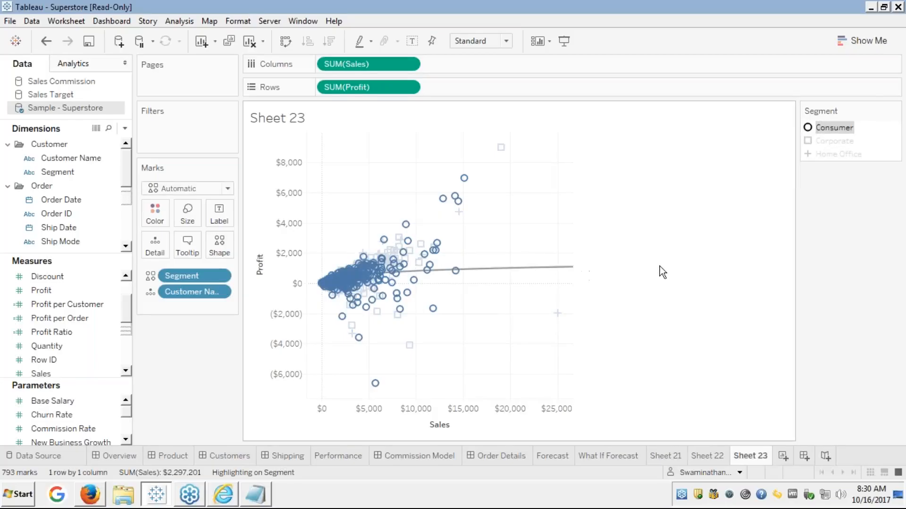
{"action": "mouse_move", "coordinate": [538, 267]}
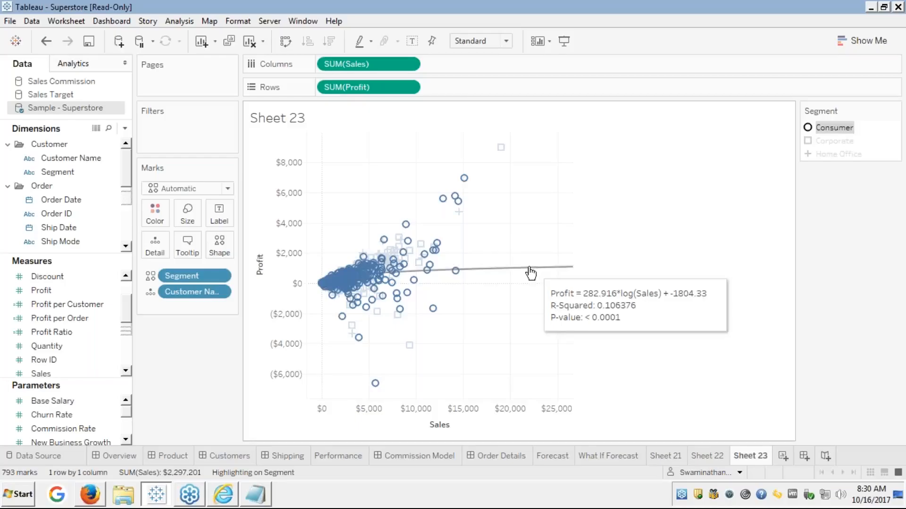
Try the Linear model in the trend line options, and set the model back to Logarithmic.
{"action": "right_click", "coordinate": [516, 268]}
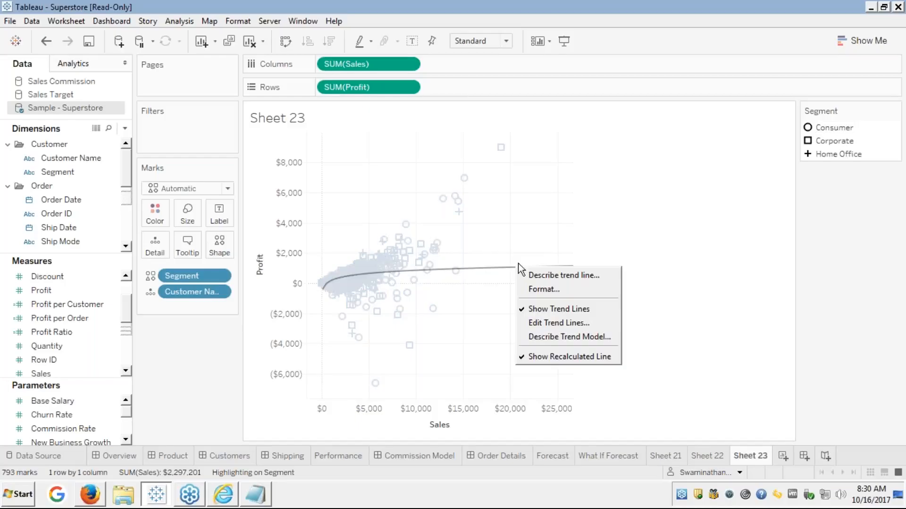
{"action": "left_click", "coordinate": [535, 323]}
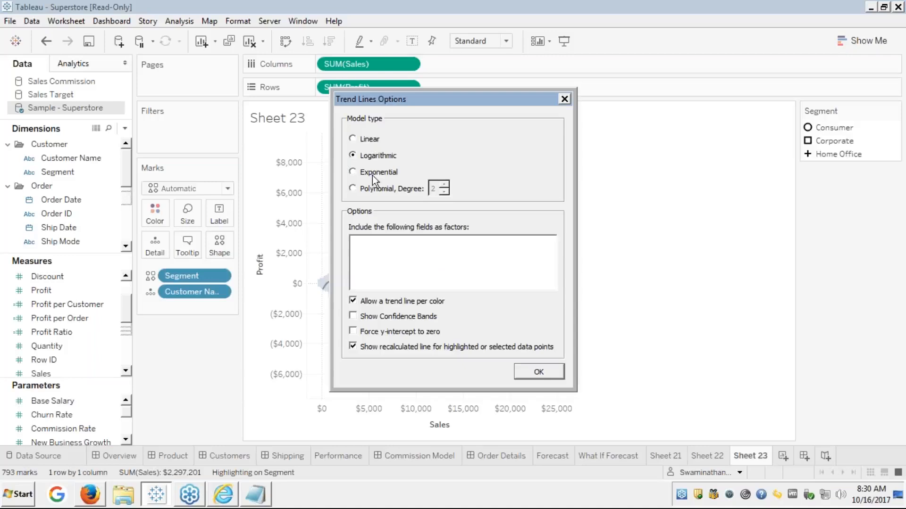
{"action": "left_click", "coordinate": [352, 139]}
{"action": "left_click", "coordinate": [352, 156]}
{"action": "left_click", "coordinate": [539, 373]}
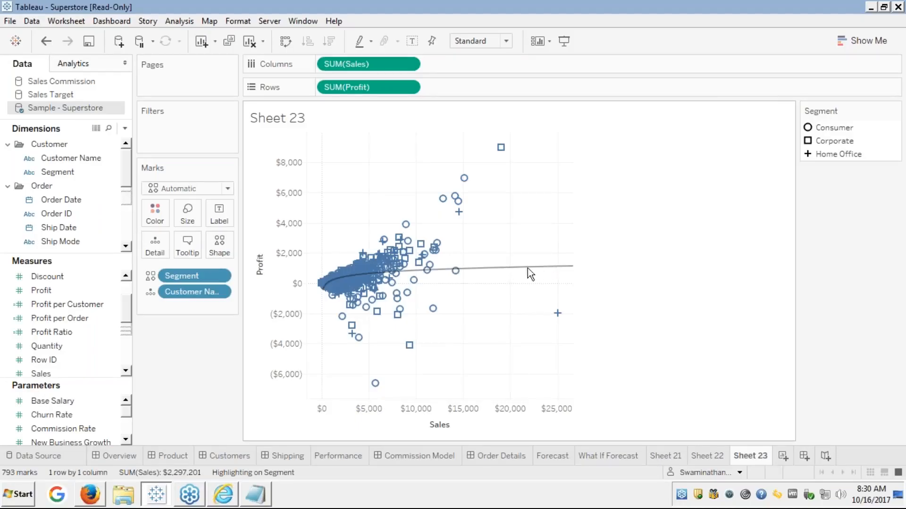
Set the Profit versus Sales trend line model to Linear and inspect the resulting line.
{"action": "mouse_move", "coordinate": [477, 269]}
{"action": "right_click", "coordinate": [486, 270]}
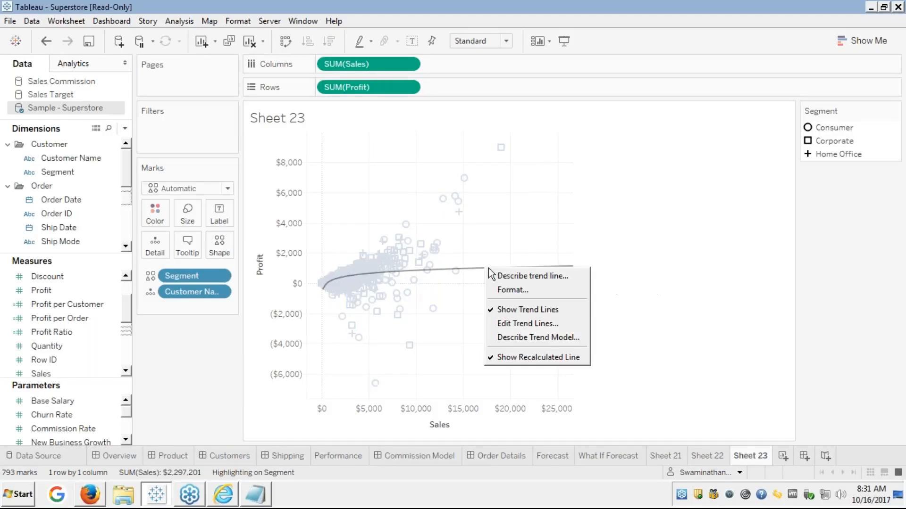
{"action": "left_click", "coordinate": [502, 324]}
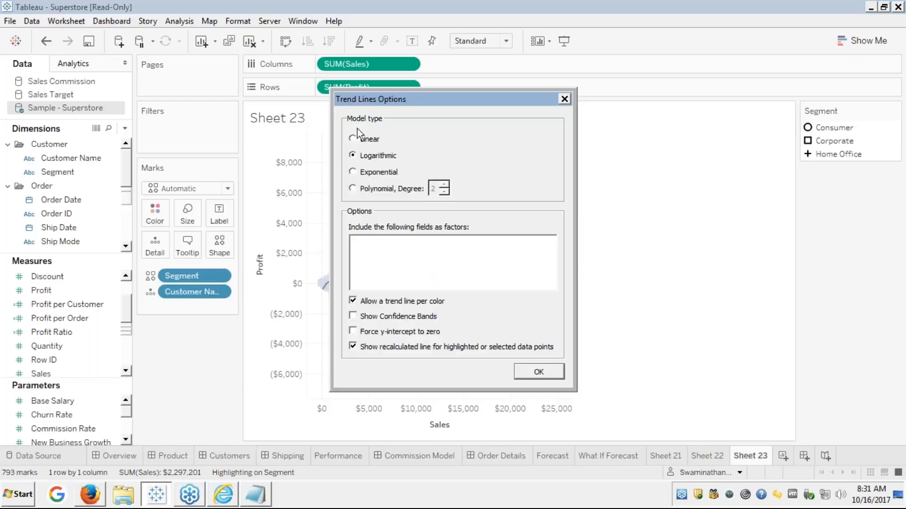
{"action": "left_click", "coordinate": [352, 138]}
{"action": "left_click", "coordinate": [537, 373]}
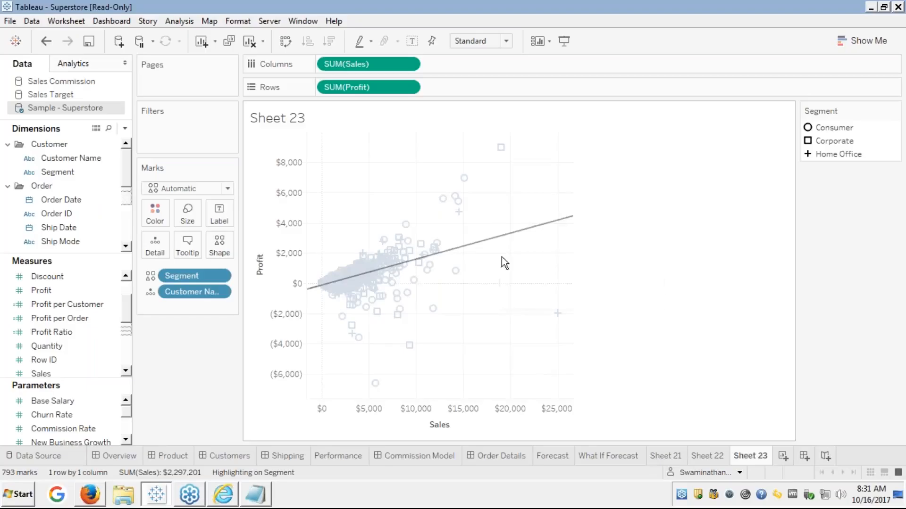
{"action": "mouse_move", "coordinate": [487, 244]}
Review the "Trend Lines - Types" slide in full-screen view in Firefox, and return to the linear trend line in Tableau.
{"action": "key", "text": "alt+Tab"}
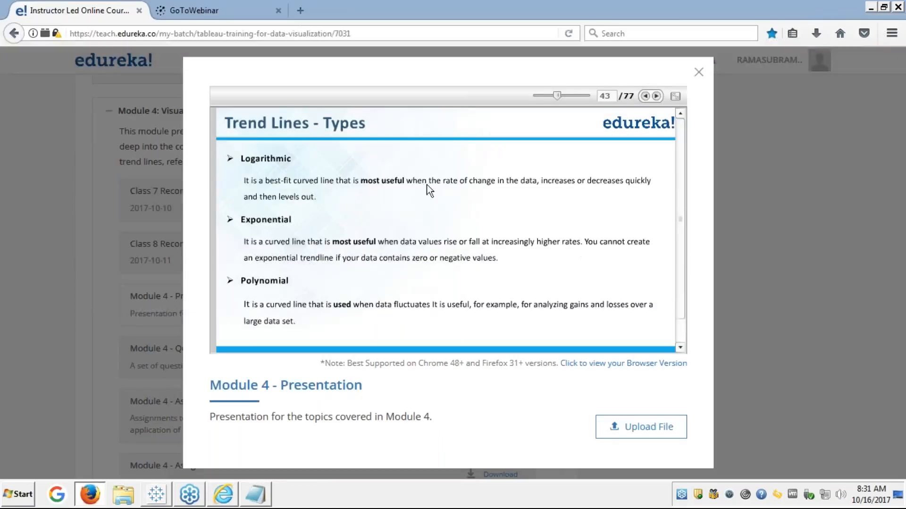
{"action": "left_click", "coordinate": [675, 96]}
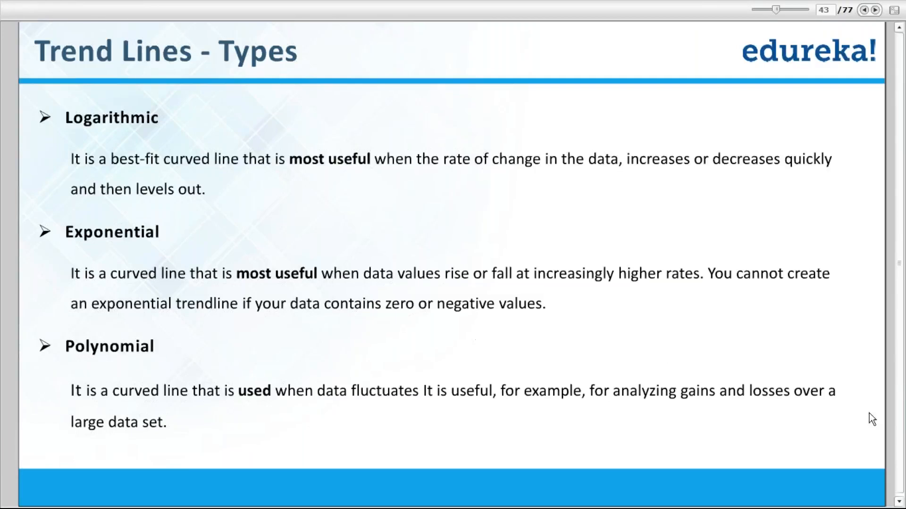
{"action": "key", "text": "Escape"}
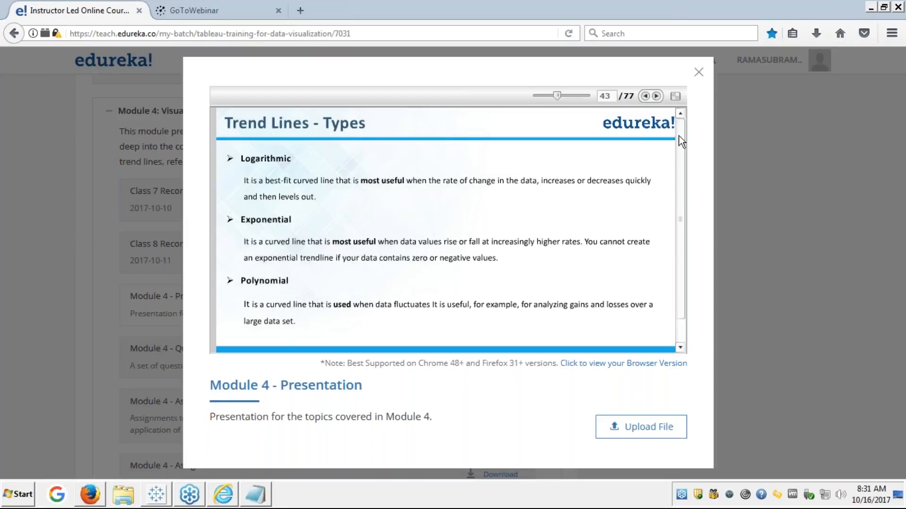
{"action": "left_click", "coordinate": [156, 494]}
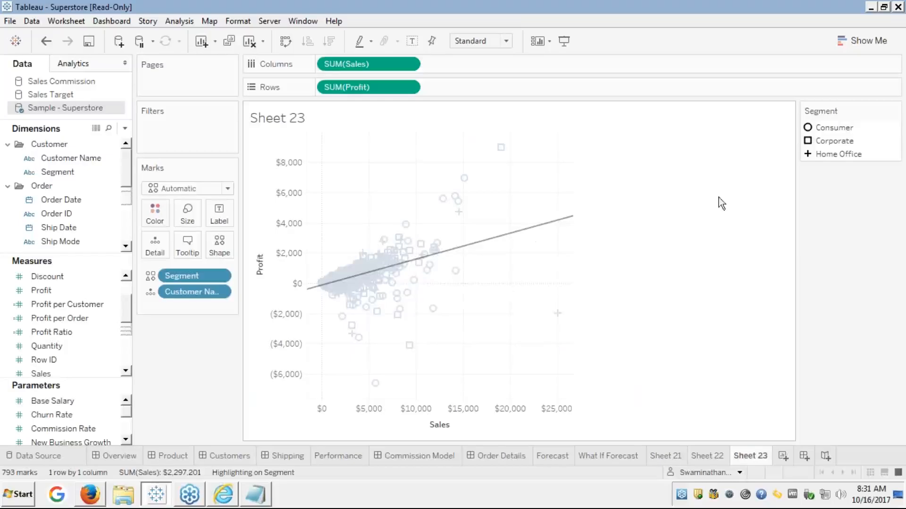
Highlight the Consumer segment to compare its marks with the recalculated linear trend line, and clear the highlight.
{"action": "mouse_move", "coordinate": [345, 284]}
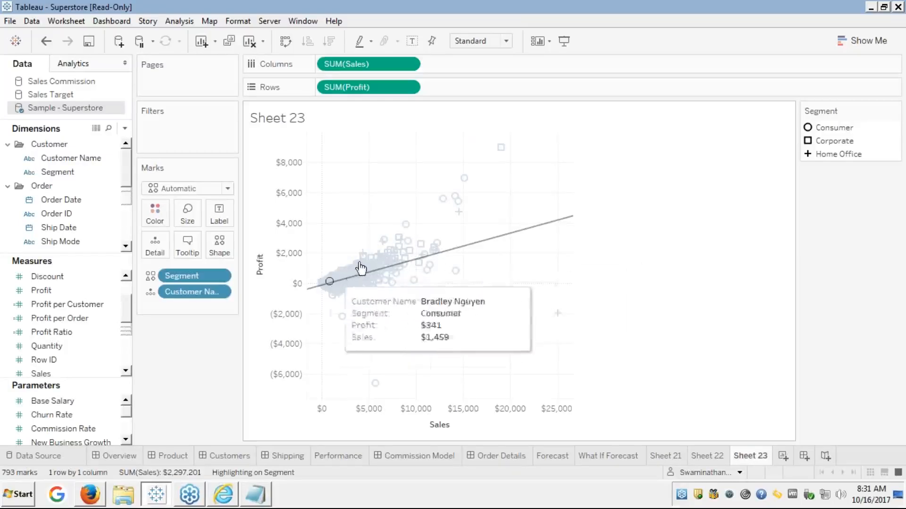
{"action": "mouse_move", "coordinate": [891, 109]}
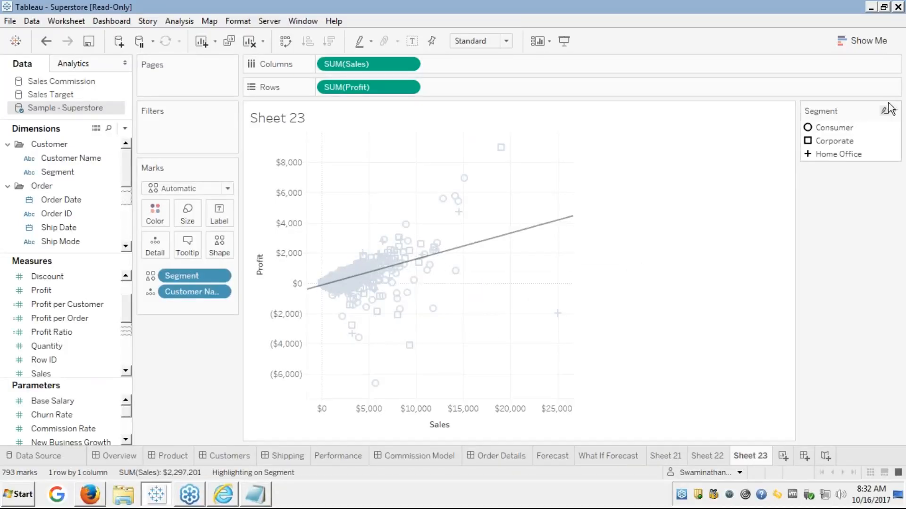
{"action": "left_click", "coordinate": [834, 129]}
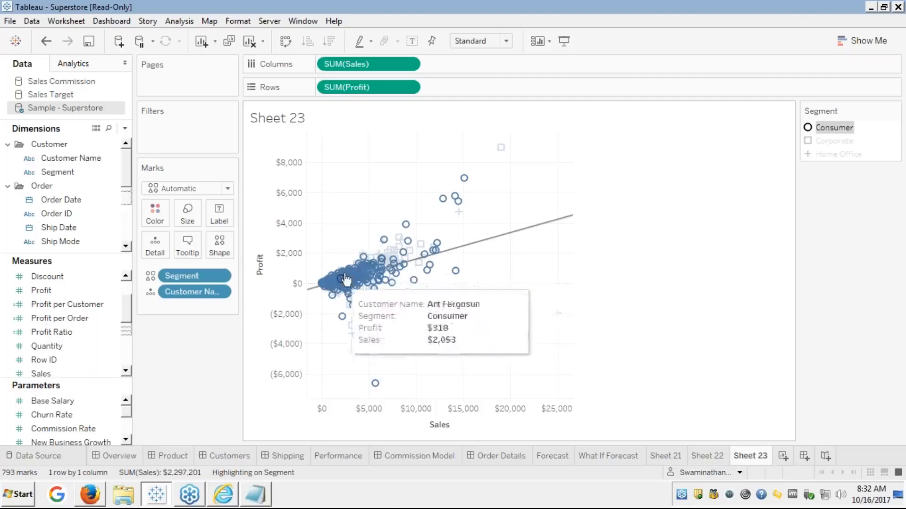
{"action": "left_click", "coordinate": [509, 238]}
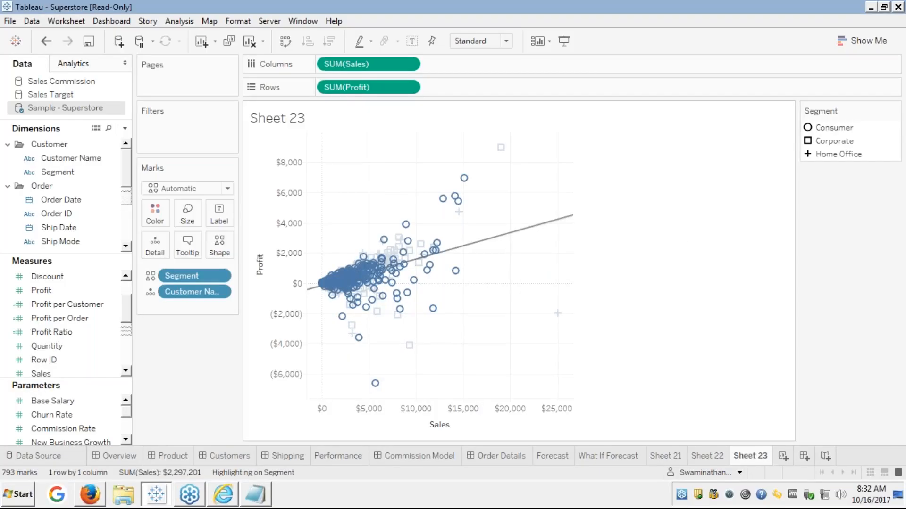
Set the Profit versus Sales trend line model to Exponential and examine the curve against the marks.
{"action": "right_click", "coordinate": [500, 238]}
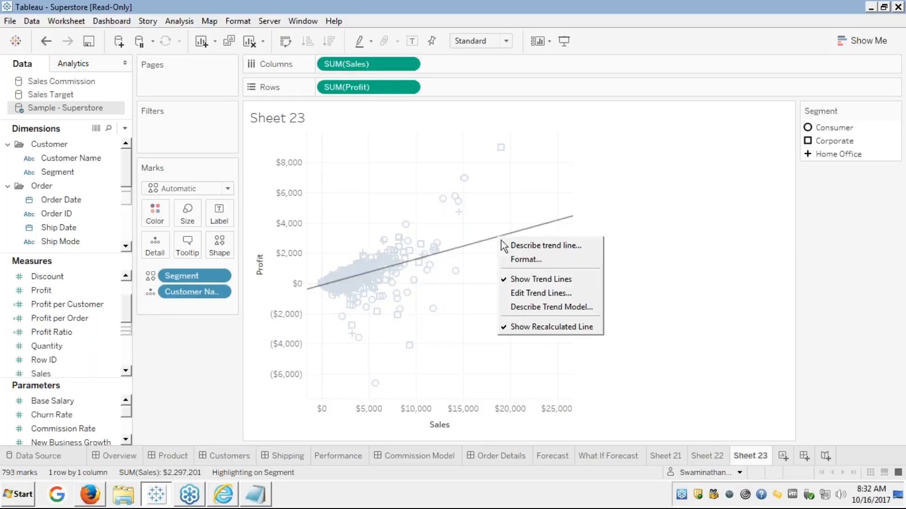
{"action": "left_click", "coordinate": [520, 293]}
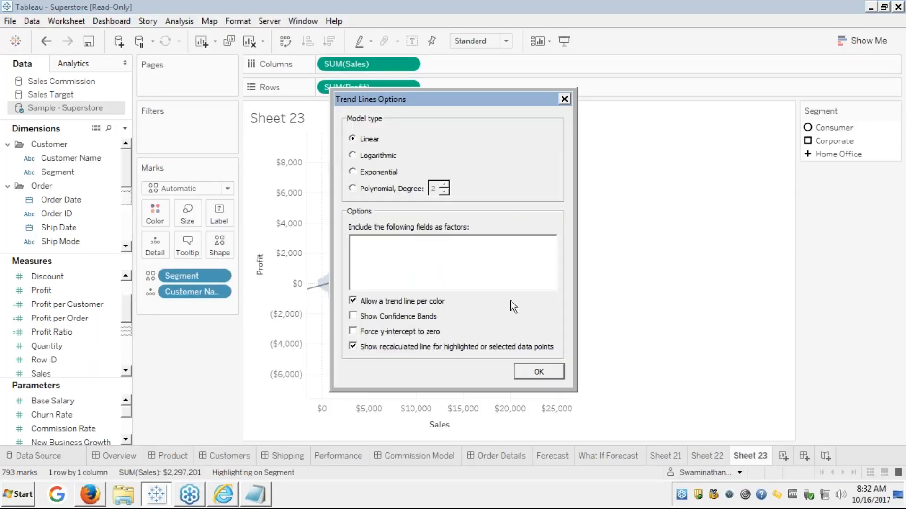
{"action": "left_click", "coordinate": [353, 172]}
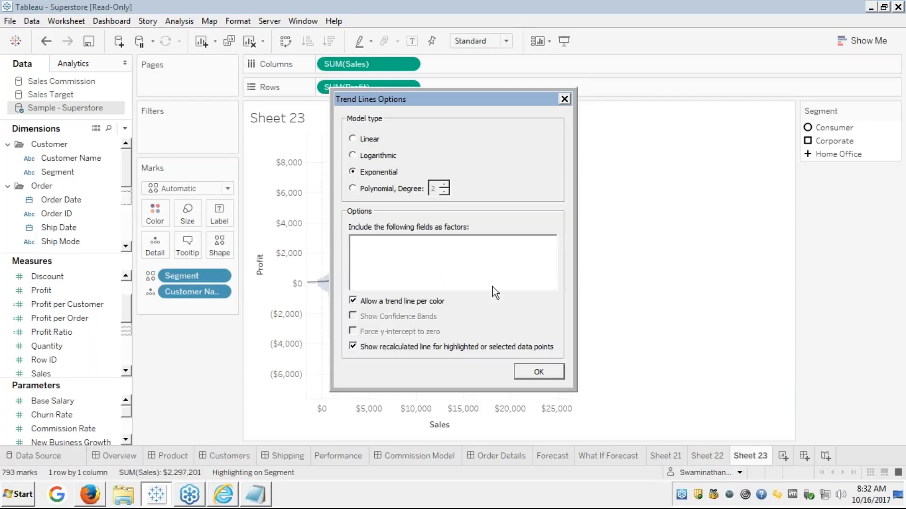
{"action": "left_click", "coordinate": [540, 374]}
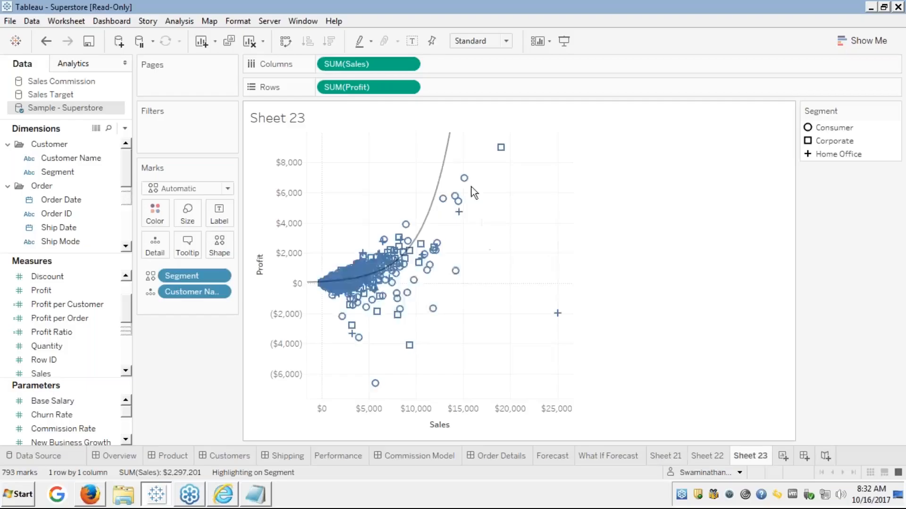
{"action": "mouse_move", "coordinate": [432, 214]}
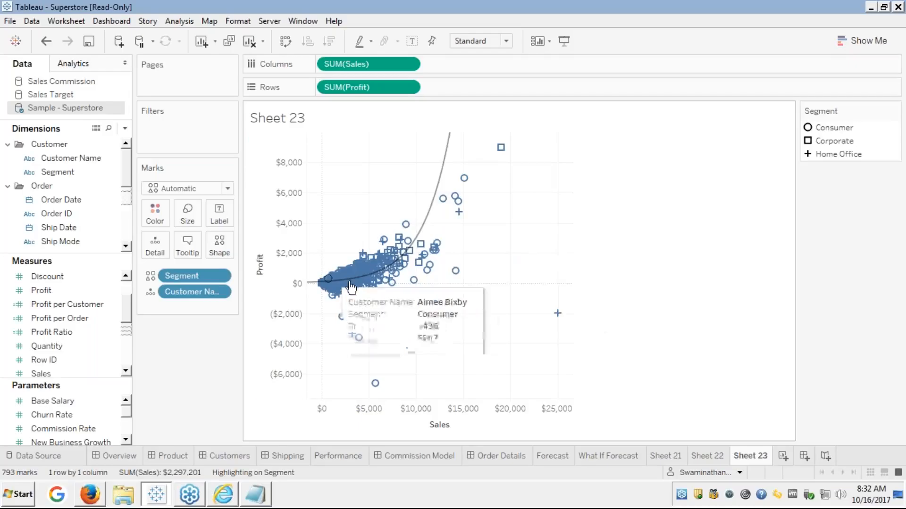
Highlight the Consumer, Corporate and Home Office segments in turn to compare their recalculated exponential trend lines.
{"action": "left_click", "coordinate": [828, 128]}
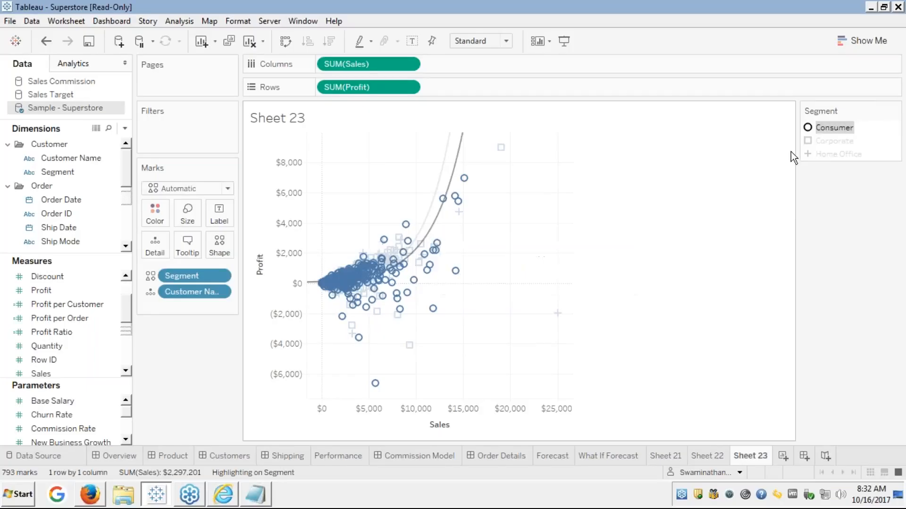
{"action": "left_click", "coordinate": [813, 141]}
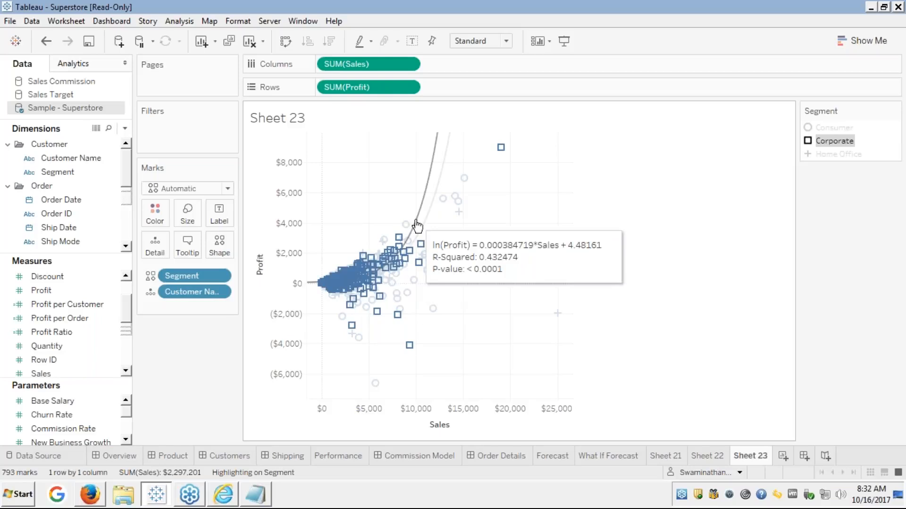
{"action": "left_click", "coordinate": [823, 155]}
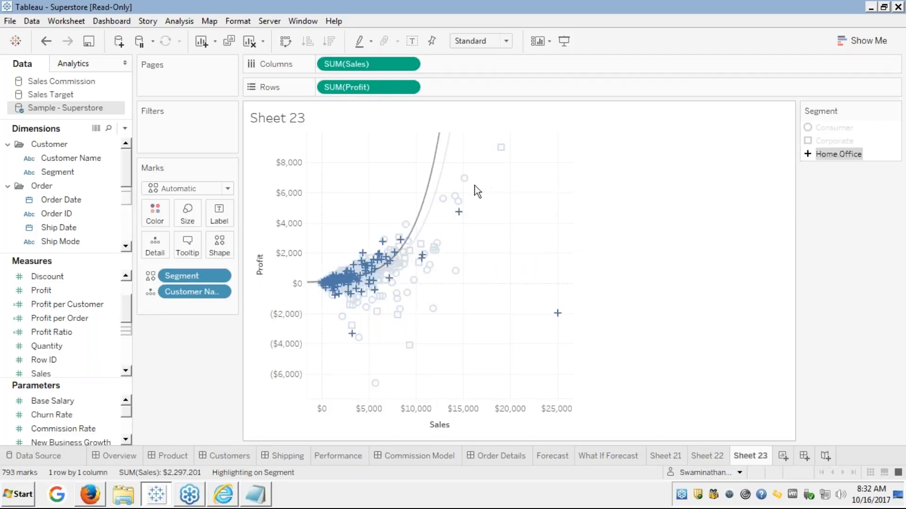
{"action": "mouse_move", "coordinate": [427, 197]}
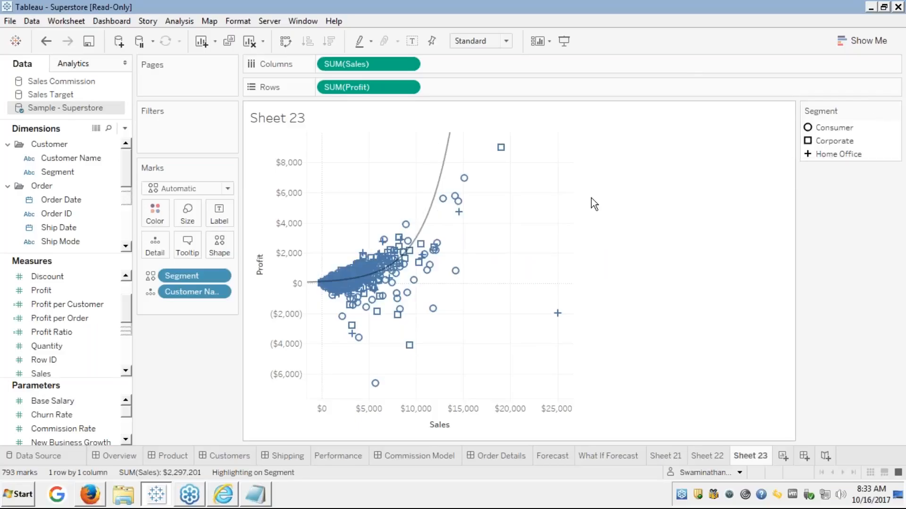
Check the slide's description of trend line types in Firefox again, and return to the exponential trend line in Tableau.
{"action": "key", "text": "alt+Tab"}
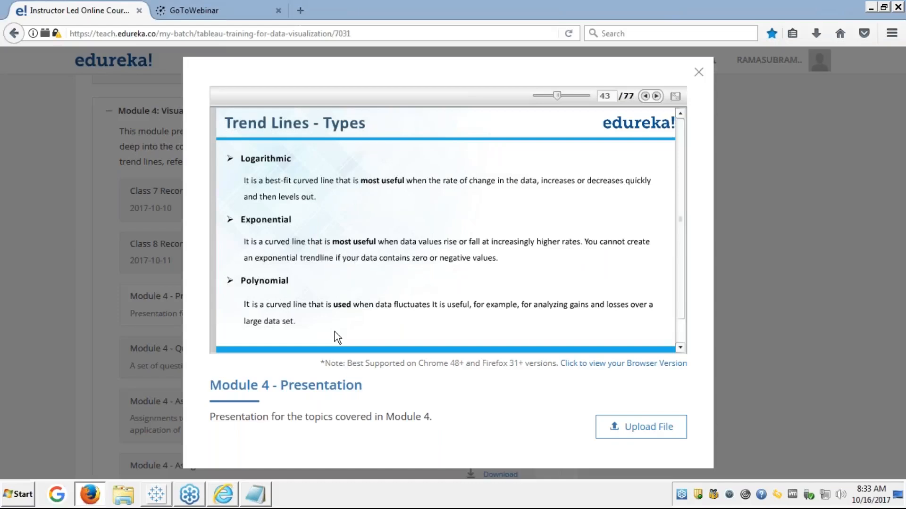
{"action": "key", "text": "alt+Tab"}
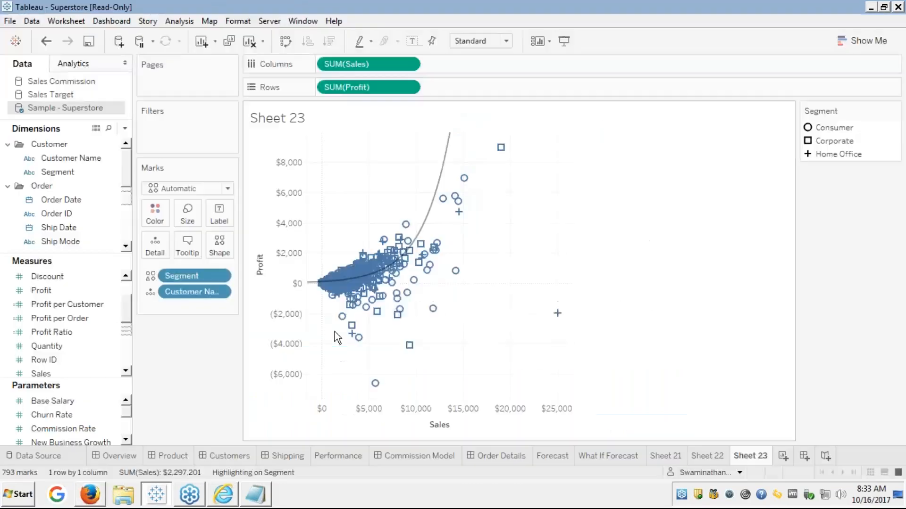
{"action": "mouse_move", "coordinate": [399, 282]}
Set the trend line model to Polynomial with degree 2, deselect the line, and read its equation, R-squared and p-value.
{"action": "right_click", "coordinate": [431, 218]}
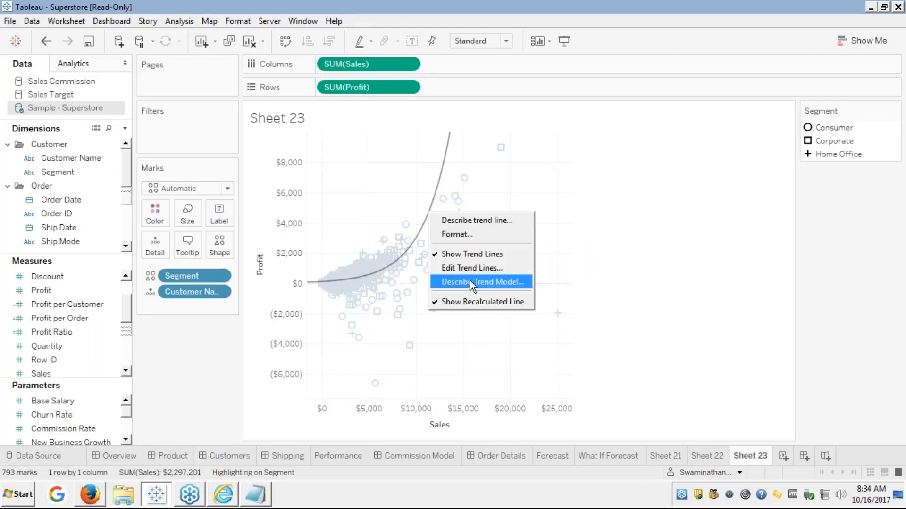
{"action": "left_click", "coordinate": [465, 267]}
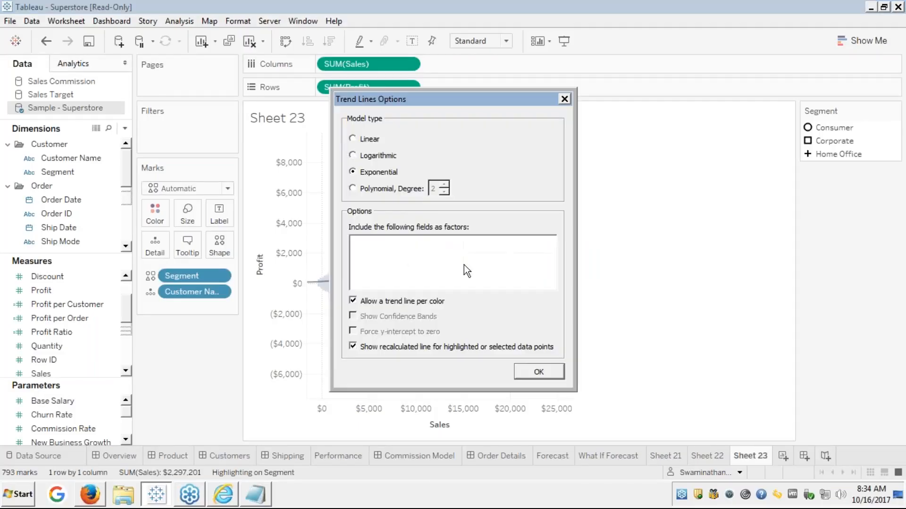
{"action": "left_click", "coordinate": [353, 188]}
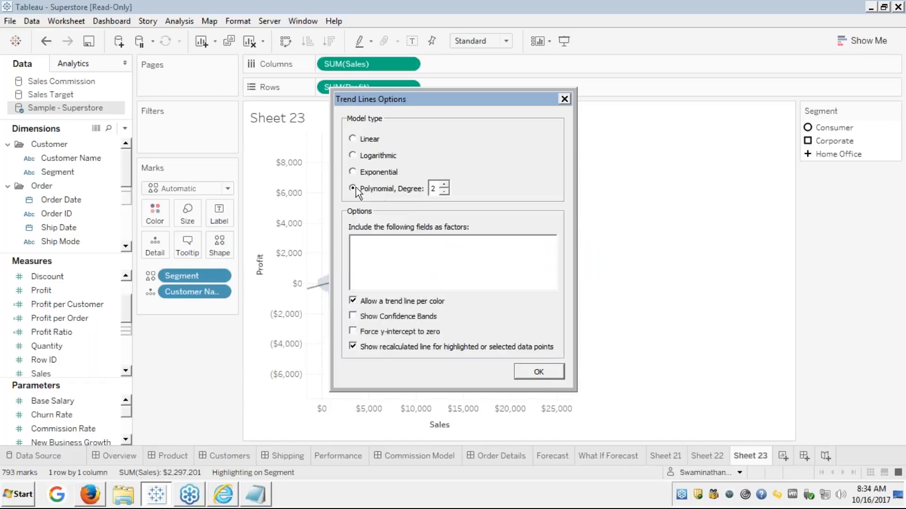
{"action": "left_click", "coordinate": [538, 373]}
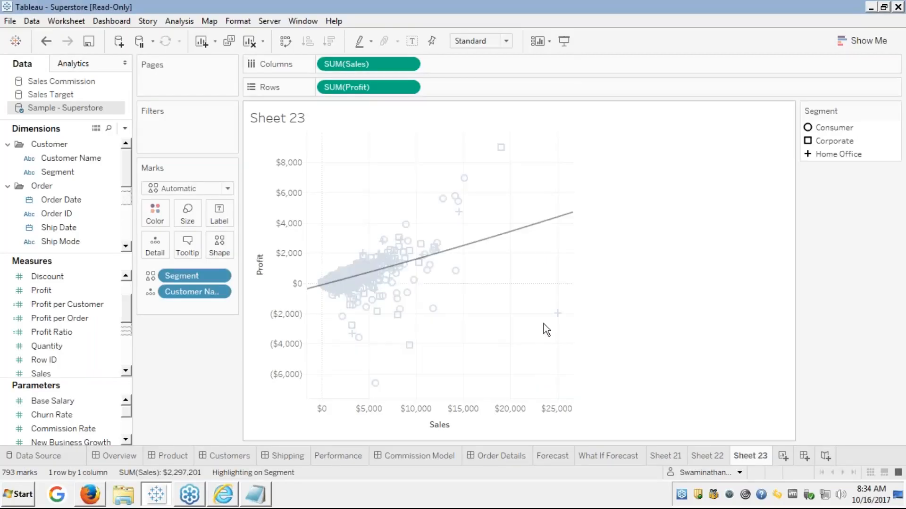
{"action": "left_click", "coordinate": [644, 247]}
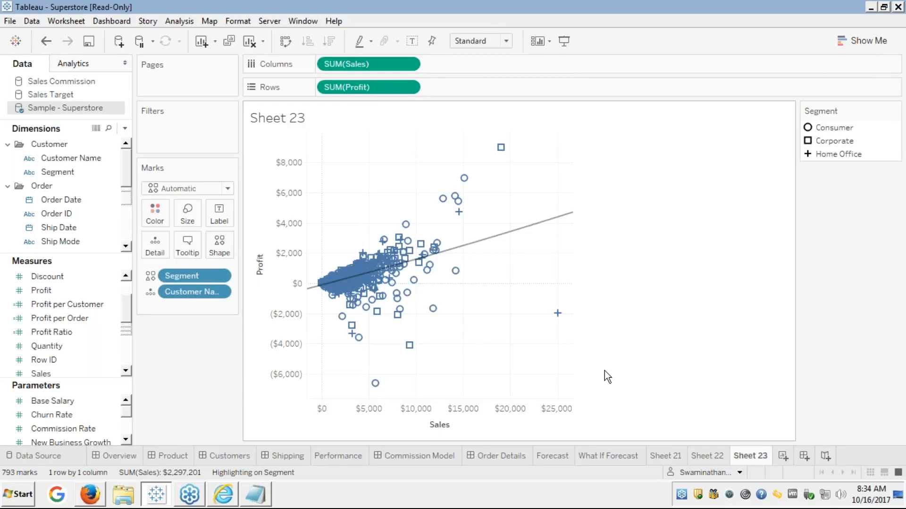
{"action": "mouse_move", "coordinate": [503, 240]}
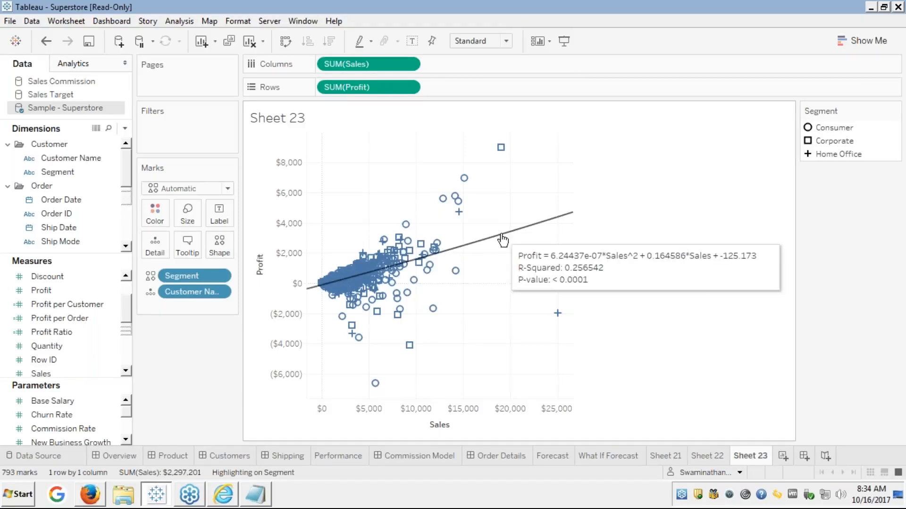
Review the polynomial trend line's equation and fit values, and view the Trend Lines - Types slide full screen in Firefox.
{"action": "right_click", "coordinate": [502, 240]}
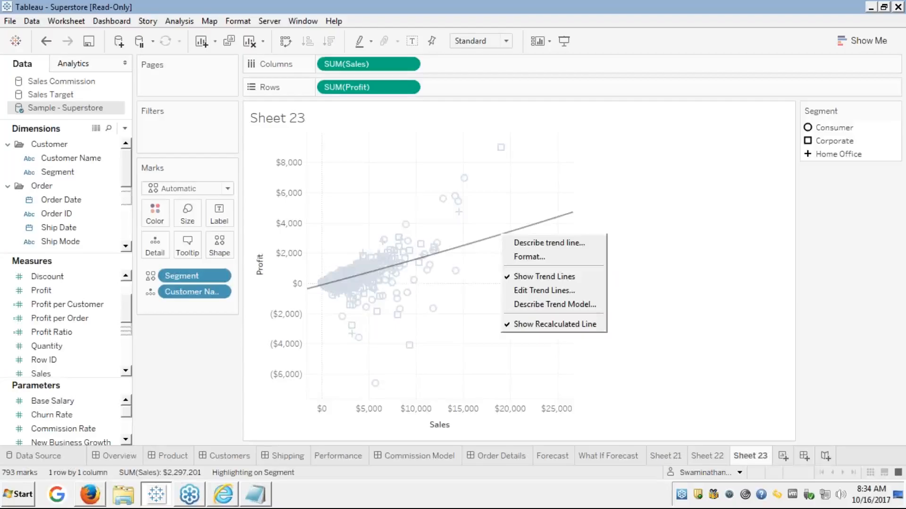
{"action": "left_click", "coordinate": [491, 267]}
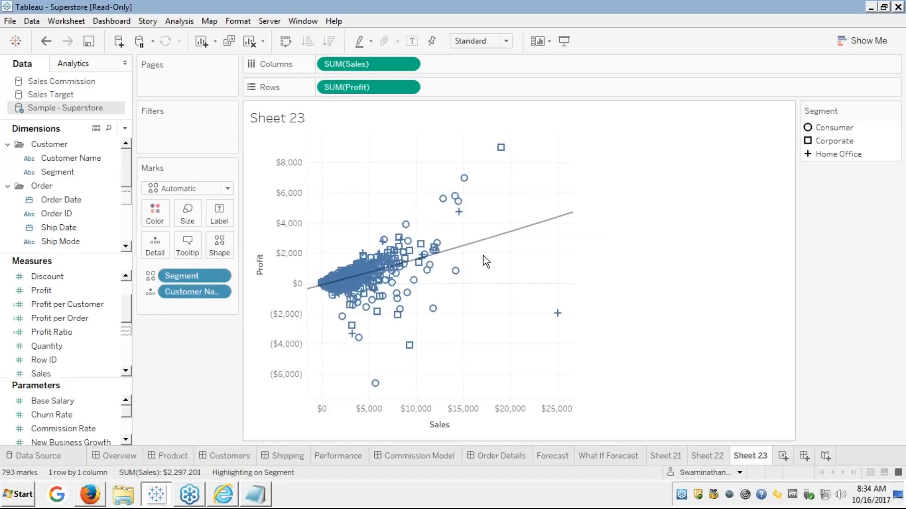
{"action": "mouse_move", "coordinate": [488, 249]}
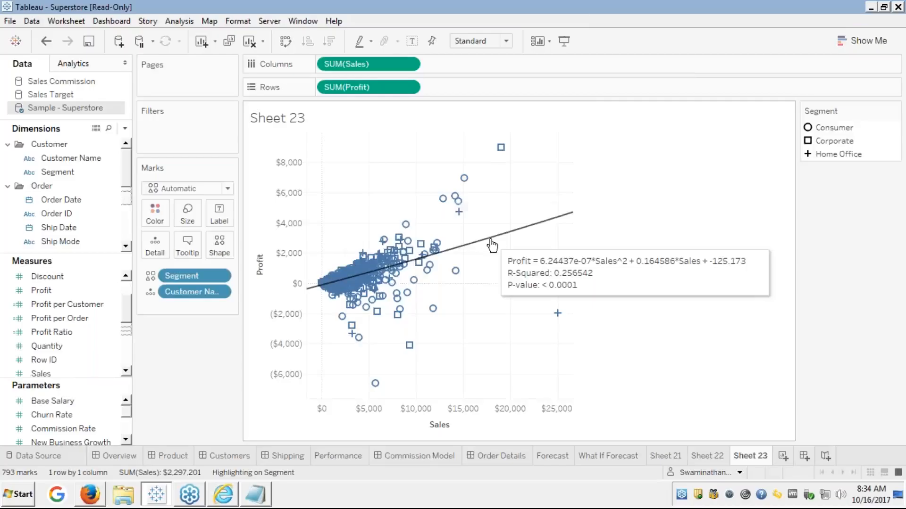
{"action": "key", "text": "alt+Tab"}
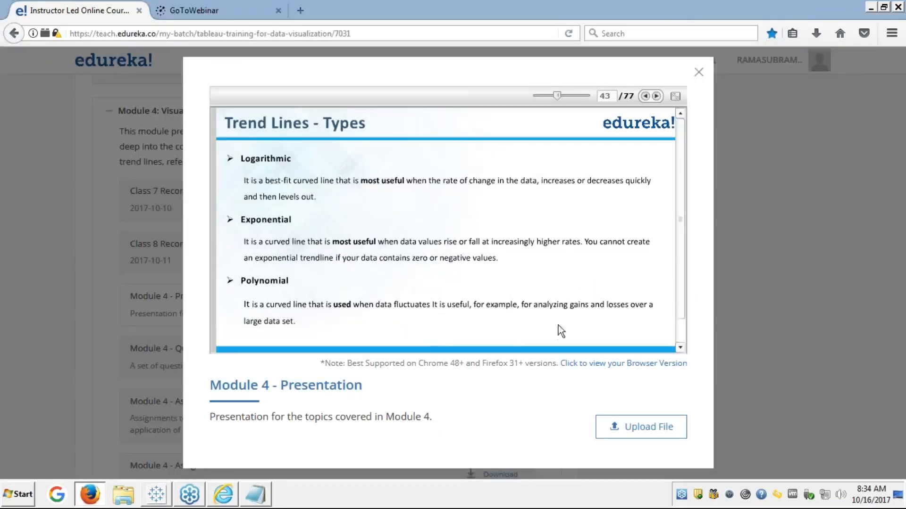
{"action": "left_click", "coordinate": [675, 96]}
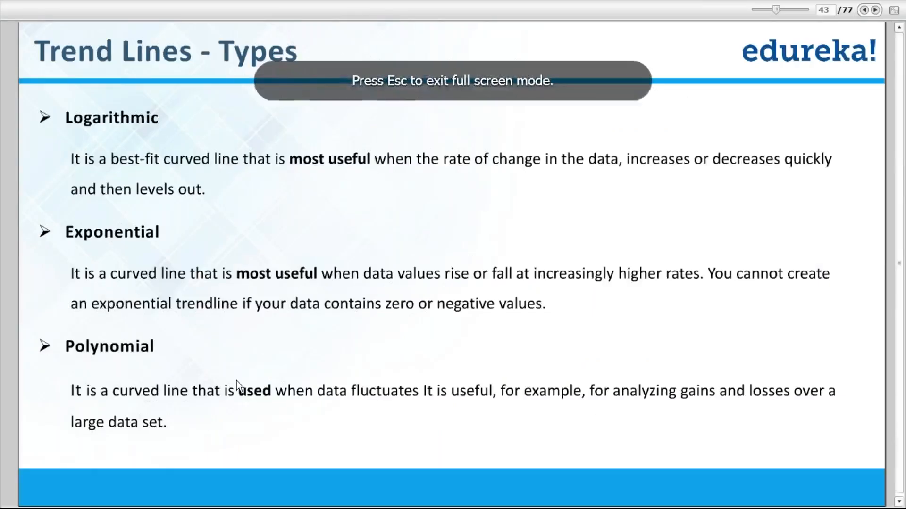
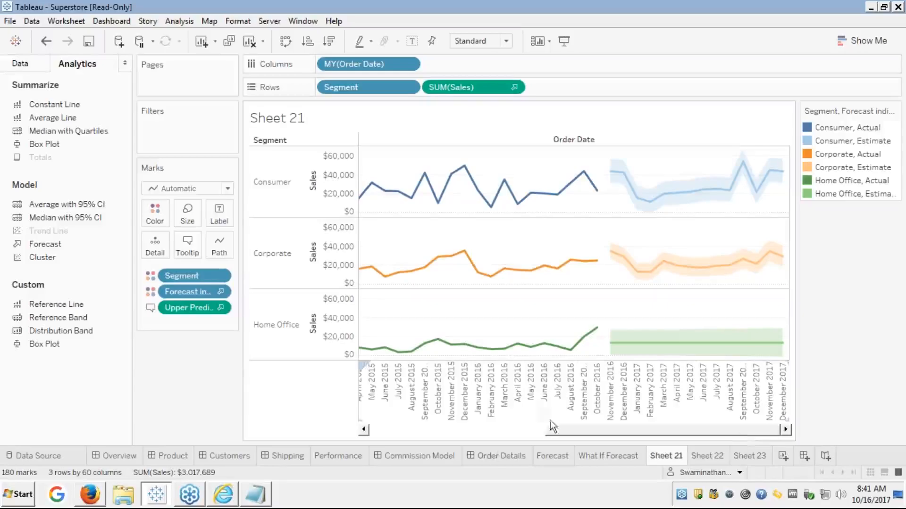
Look over the What If Forecast and Forecast sheets in Tableau, and add a new blank worksheet.
{"action": "left_click", "coordinate": [602, 457]}
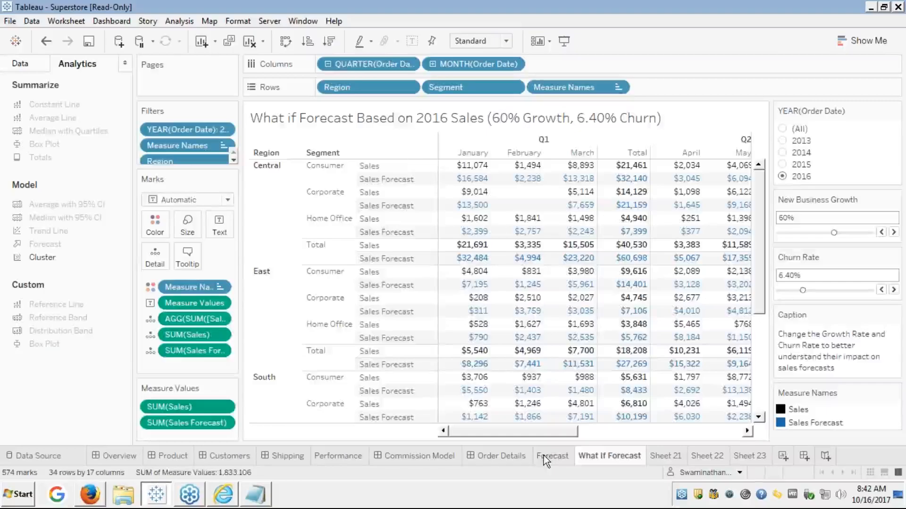
{"action": "left_click", "coordinate": [545, 457]}
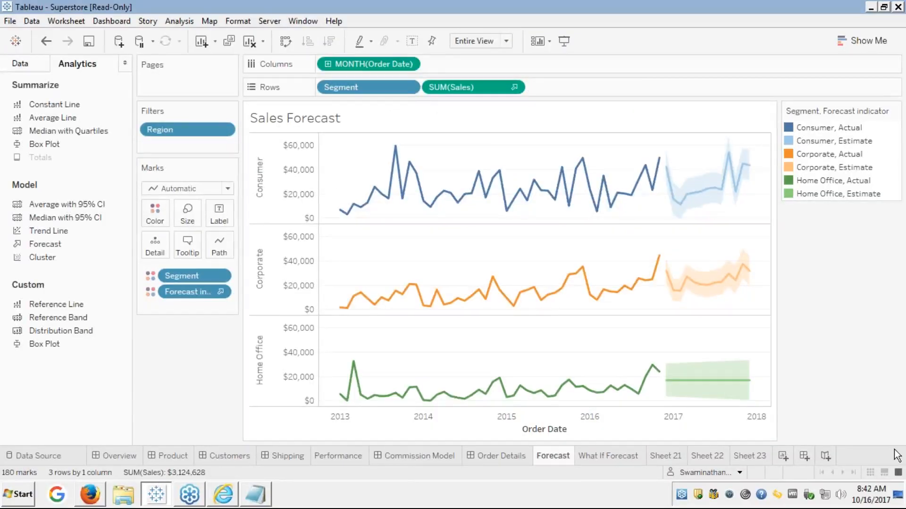
{"action": "left_click", "coordinate": [782, 455]}
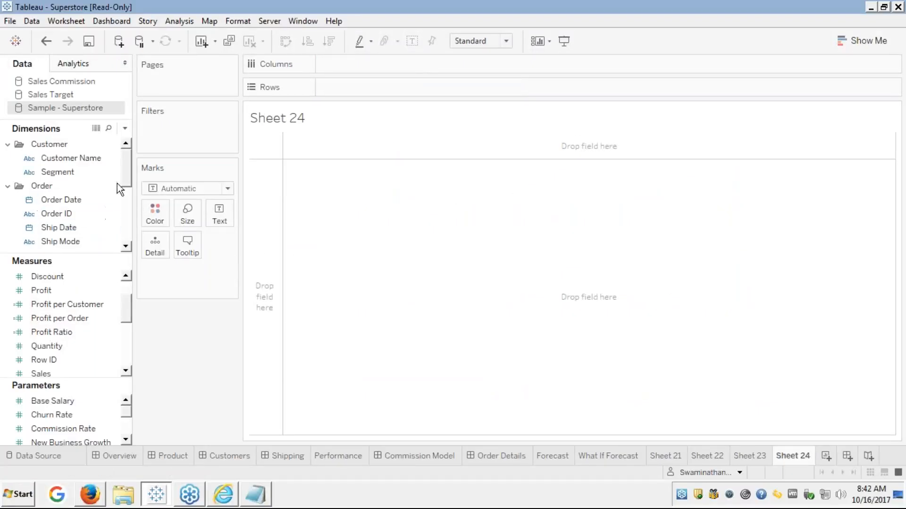
{"action": "double_click", "coordinate": [56, 174]}
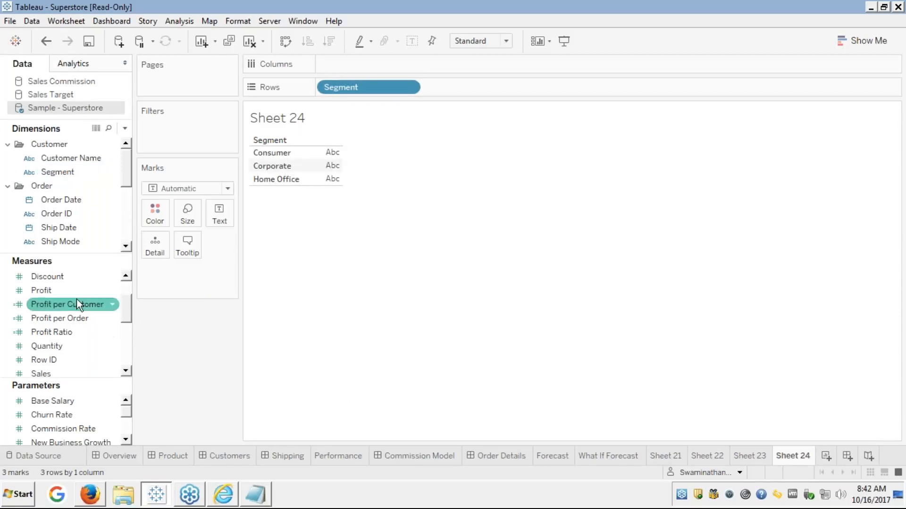
{"action": "scroll", "coordinate": [63, 202], "scroll_direction": "down", "scroll_amount": 2}
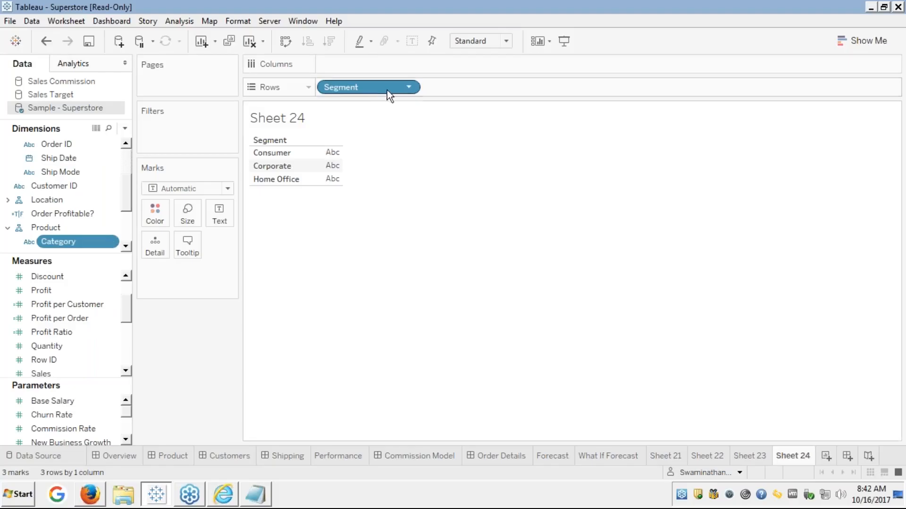
{"action": "left_click_drag", "start_coordinate": [377, 89], "coordinate": [83, 158]}
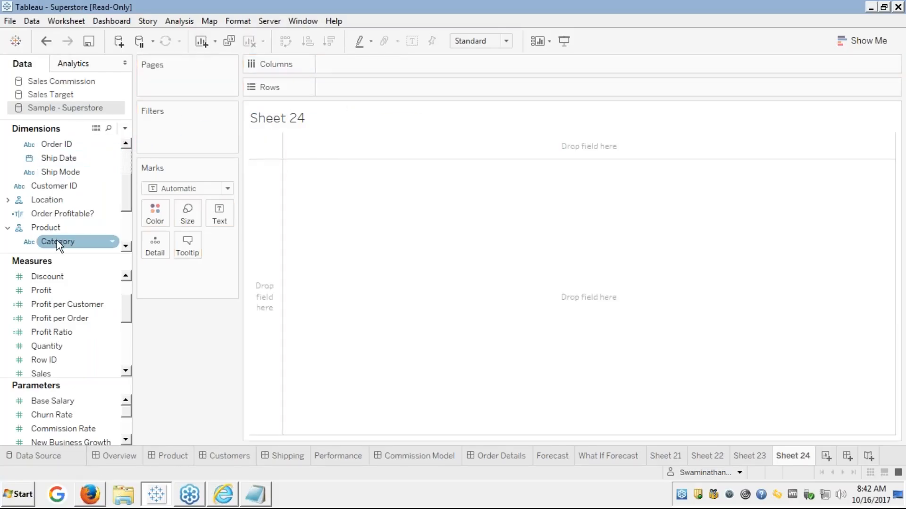
Place Category on Rows and expand its hierarchy to show Sub-Category.
{"action": "left_click_drag", "start_coordinate": [56, 239], "coordinate": [331, 90]}
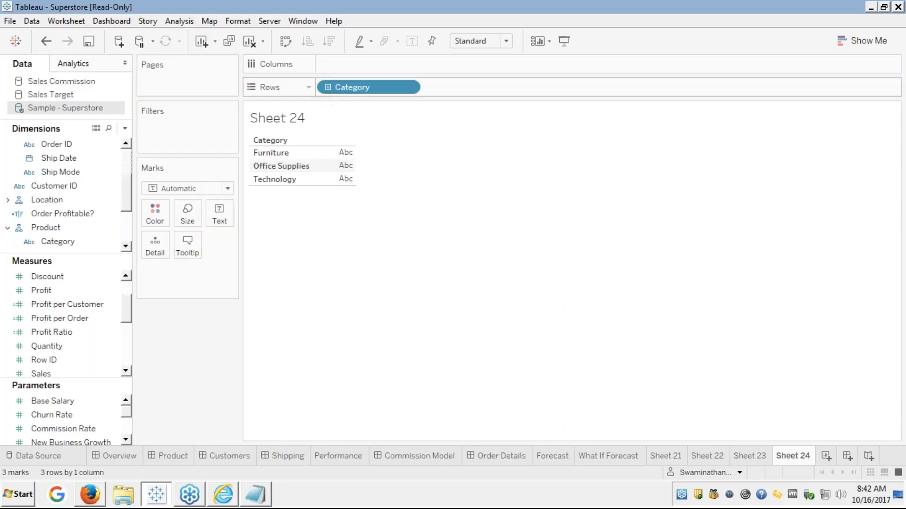
{"action": "left_click", "coordinate": [328, 90]}
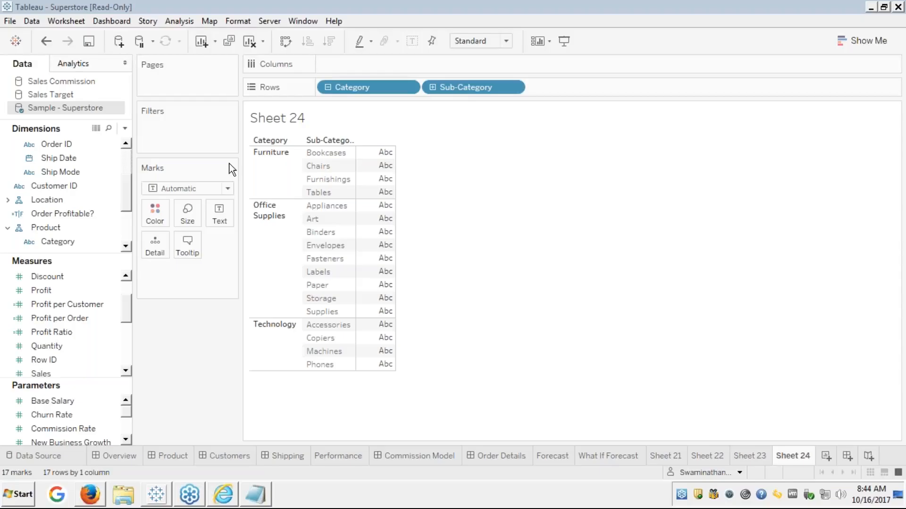
{"action": "left_click", "coordinate": [678, 114]}
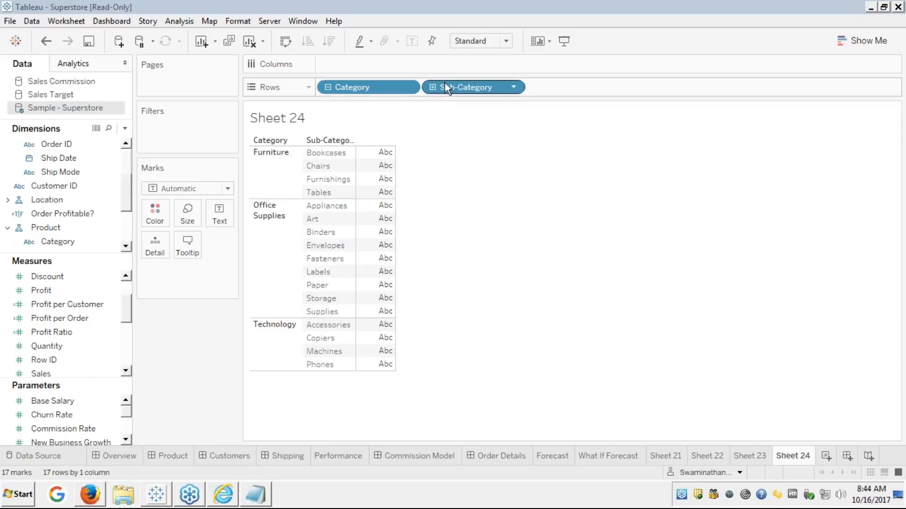
{"action": "left_click_drag", "start_coordinate": [446, 88], "coordinate": [363, 65]}
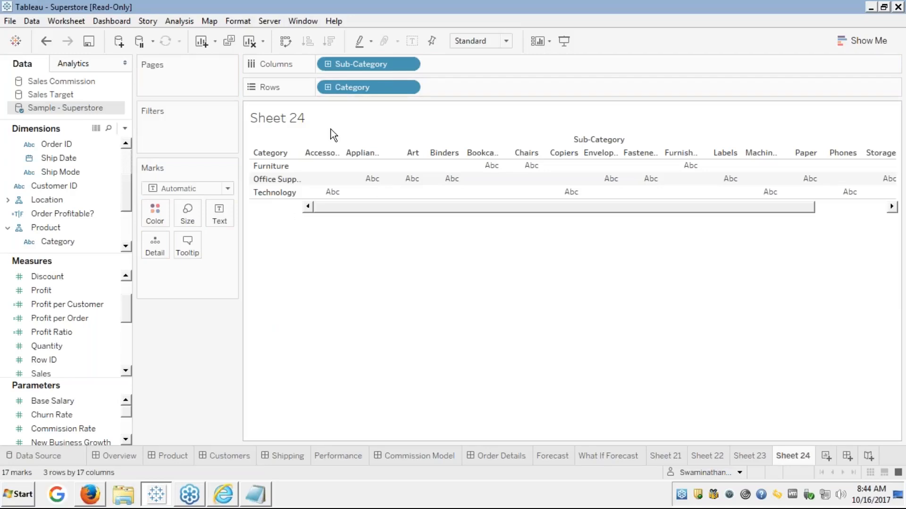
{"action": "left_click_drag", "start_coordinate": [350, 63], "coordinate": [117, 157]}
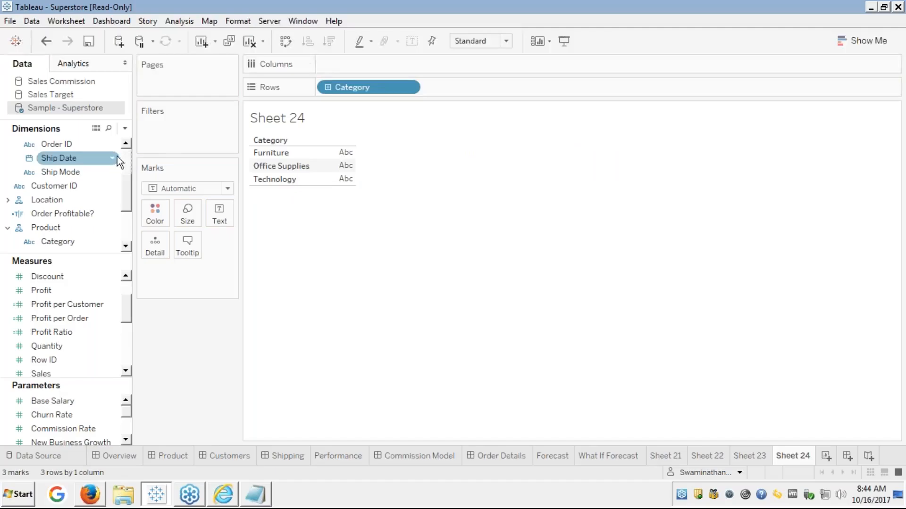
{"action": "left_click", "coordinate": [328, 87]}
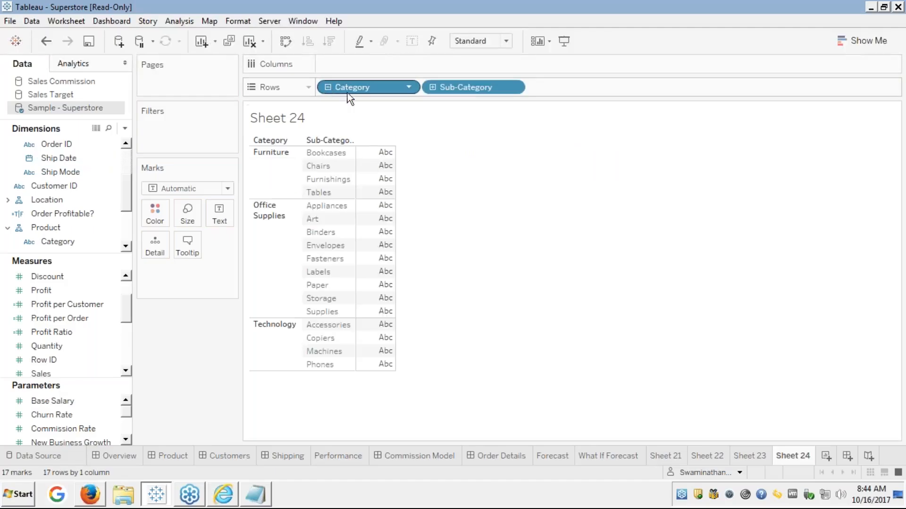
Chart Sales by Category and Sub-Category as horizontal bars, and swap rows and columns to make the bars vertical.
{"action": "left_click", "coordinate": [10, 373]}
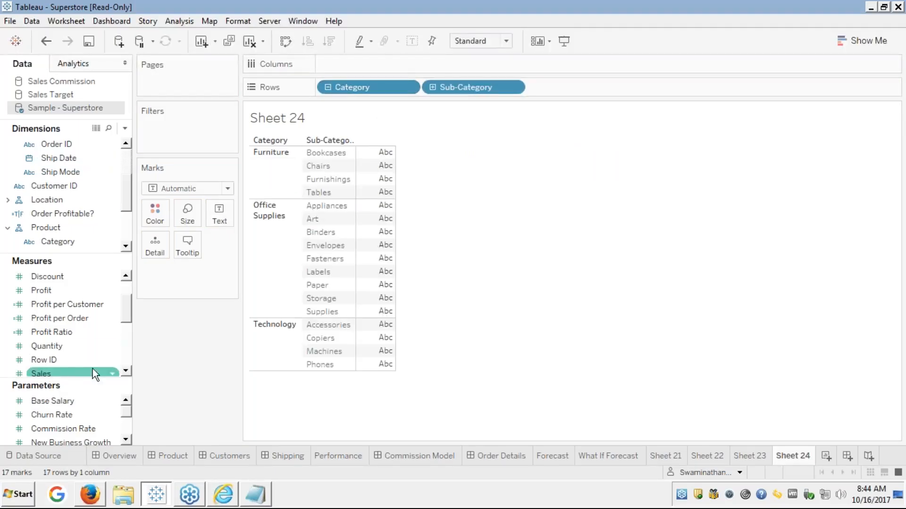
{"action": "double_click", "coordinate": [56, 372]}
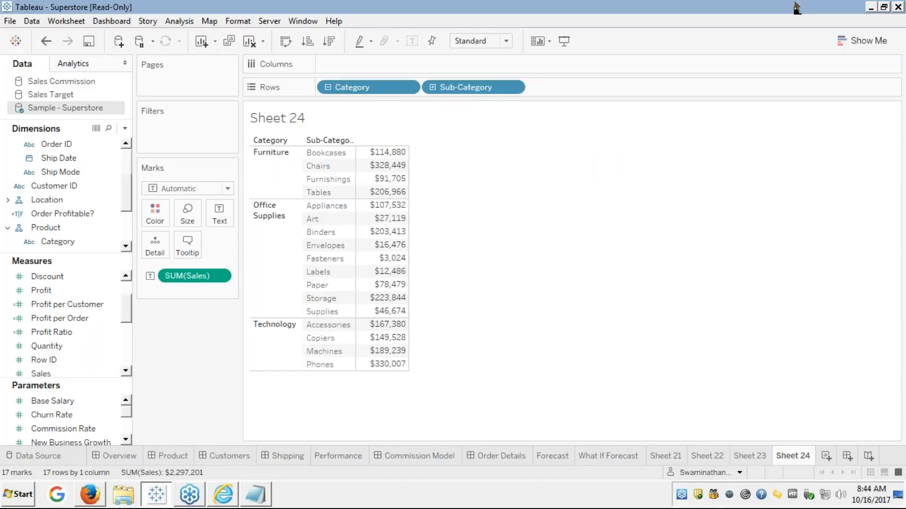
{"action": "left_click", "coordinate": [850, 44]}
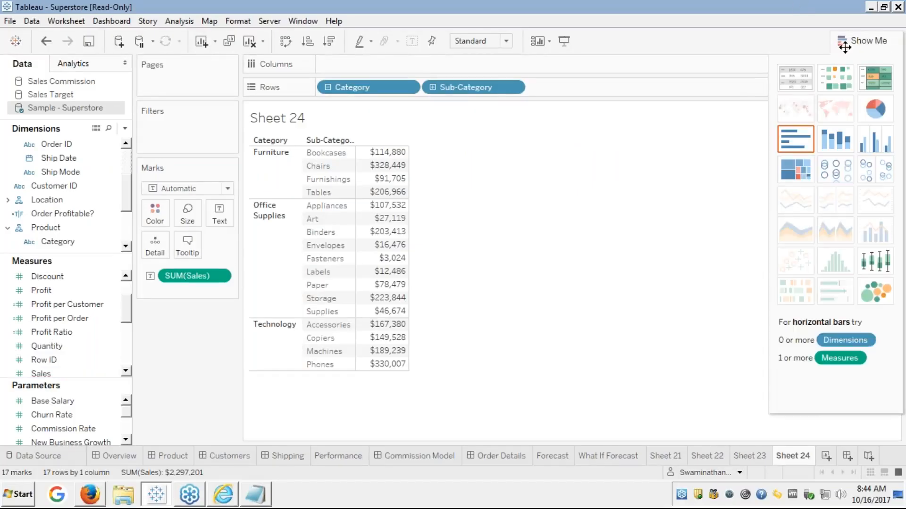
{"action": "left_click", "coordinate": [788, 140]}
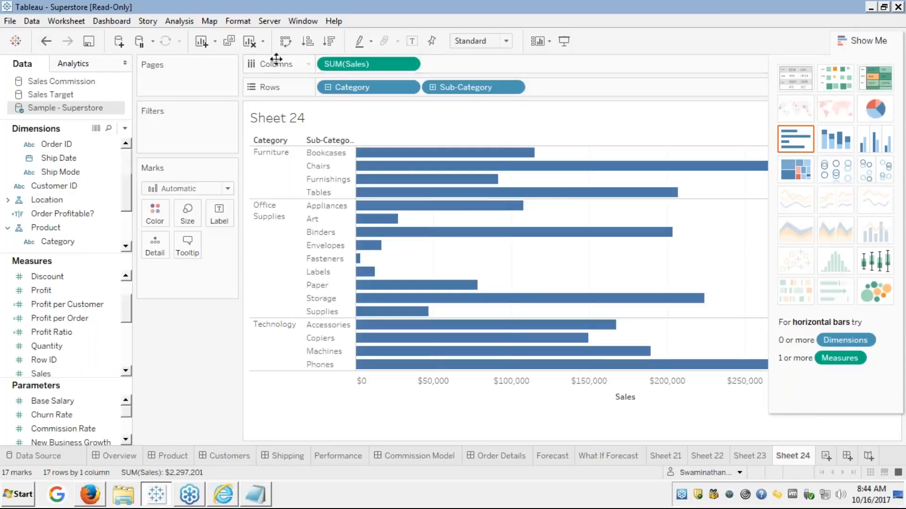
{"action": "left_click", "coordinate": [286, 42]}
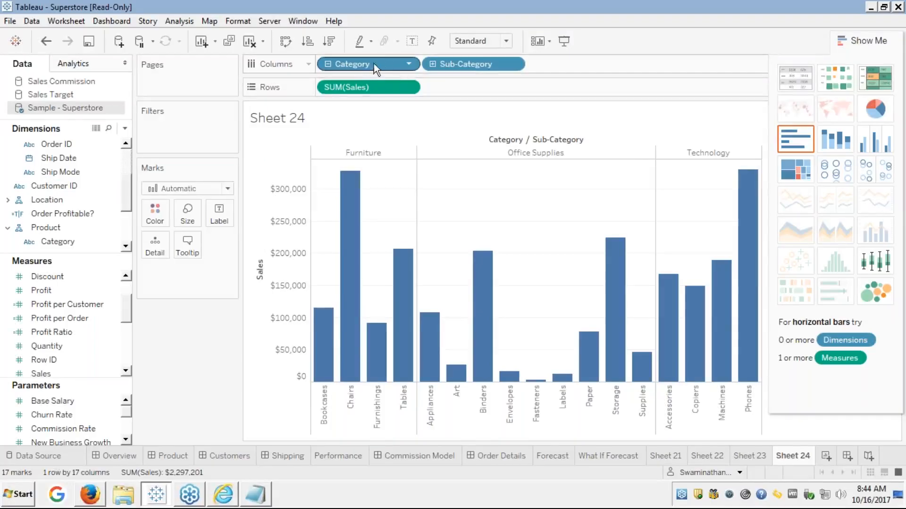
Color the bars by Category and sort the sub-categories in ascending order of Sales.
{"action": "left_click_drag", "start_coordinate": [364, 64], "coordinate": [151, 208]}
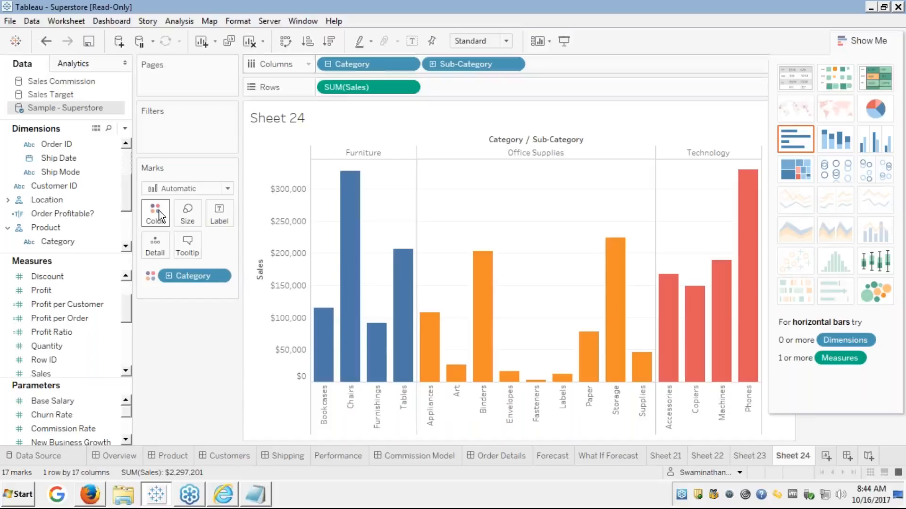
{"action": "left_click", "coordinate": [307, 42]}
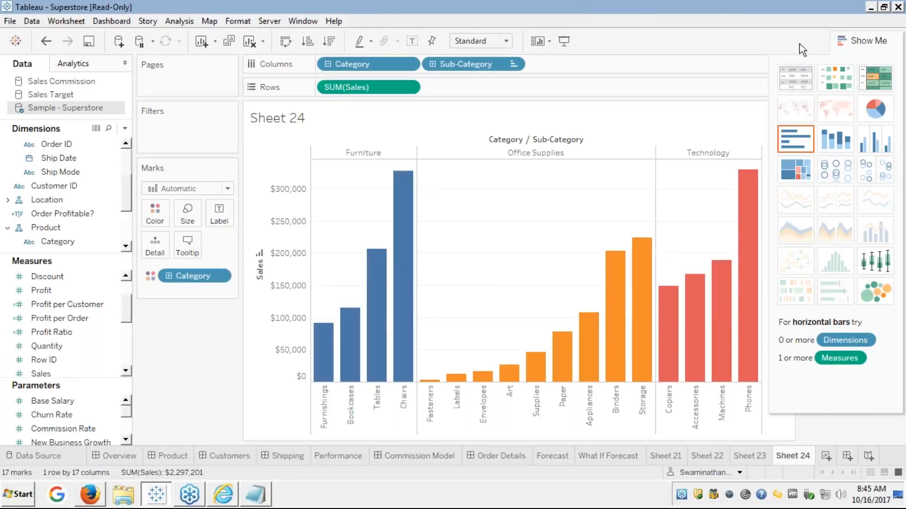
{"action": "left_click", "coordinate": [842, 42]}
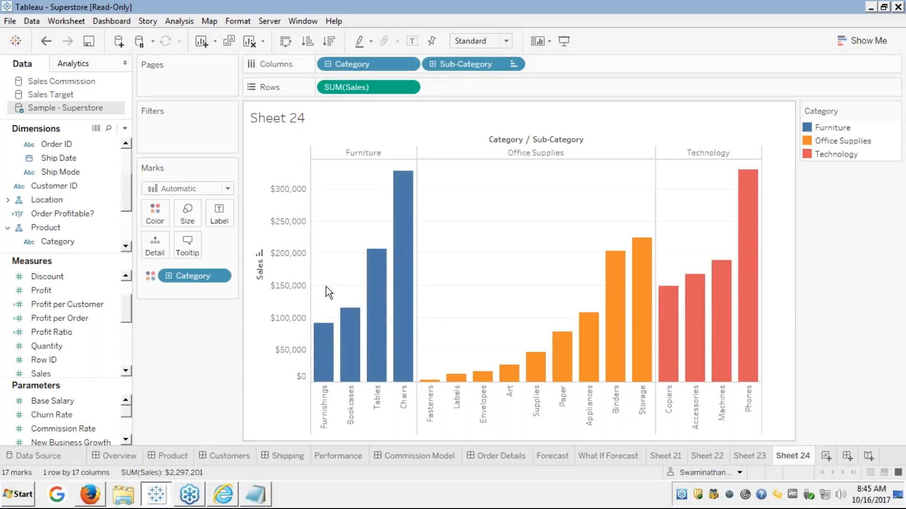
Expand Sub-Category down to Product Name and collapse it back to the sub-category level.
{"action": "left_click", "coordinate": [434, 65]}
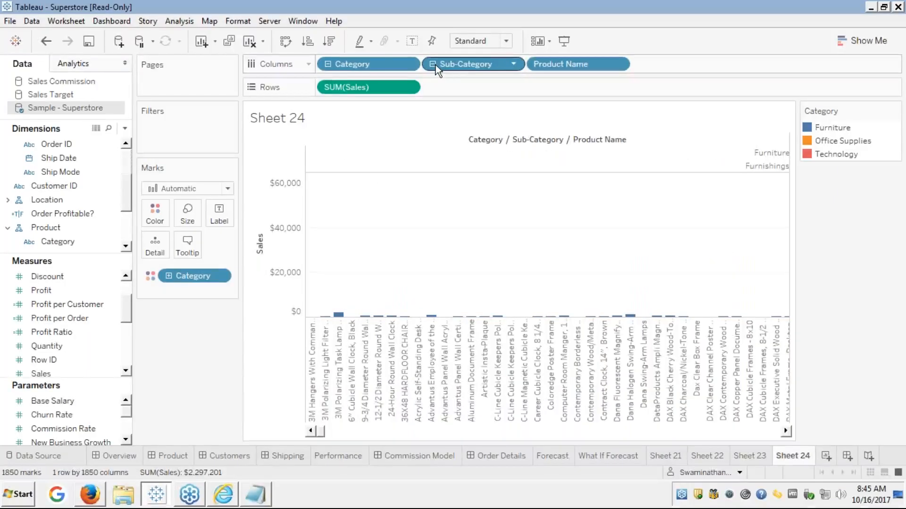
{"action": "left_click", "coordinate": [435, 66]}
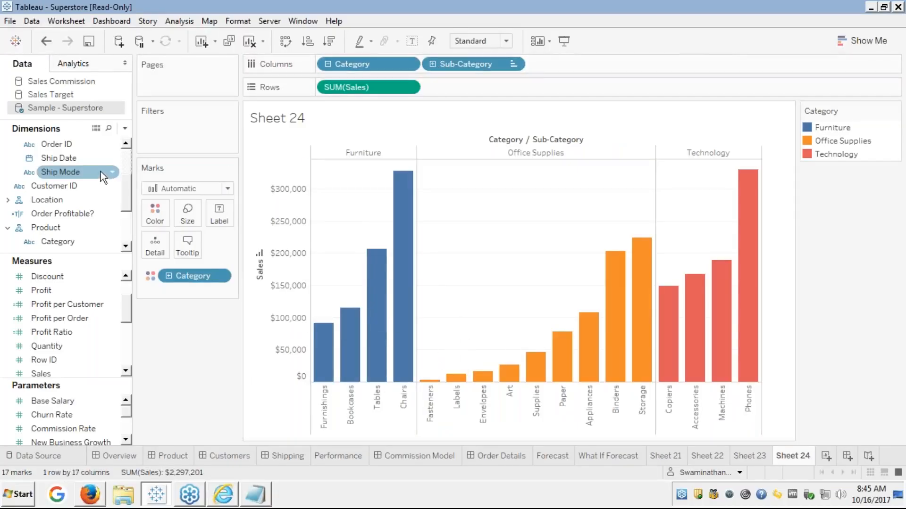
Bring up the analytics options and highlight Furniture, Office Supplies, Technology and the Phones bar in turn to compare their Sales.
{"action": "left_click", "coordinate": [75, 66]}
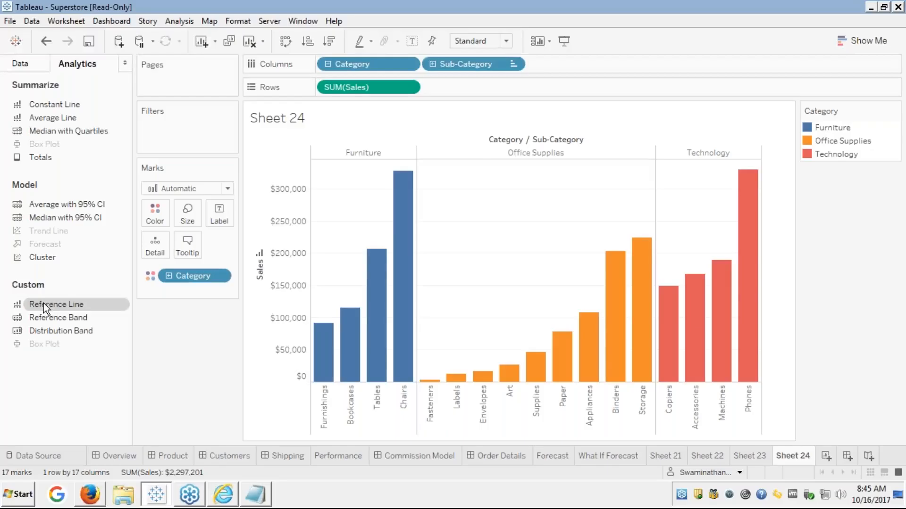
{"action": "left_click_drag", "start_coordinate": [44, 304], "coordinate": [73, 143]}
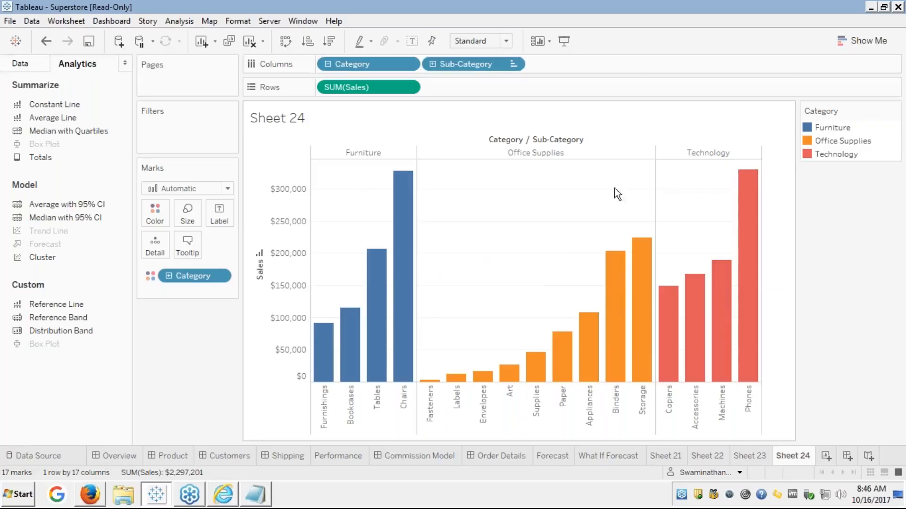
{"action": "left_click", "coordinate": [370, 150]}
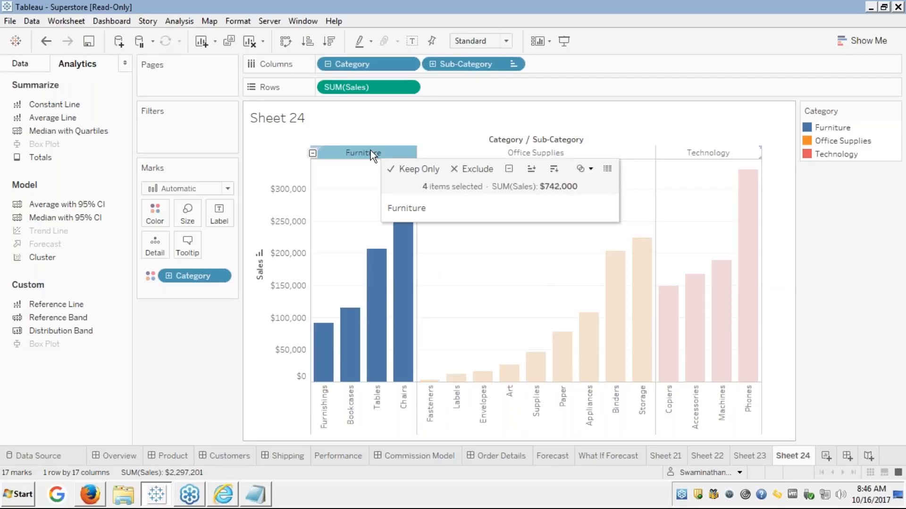
{"action": "left_click", "coordinate": [473, 150]}
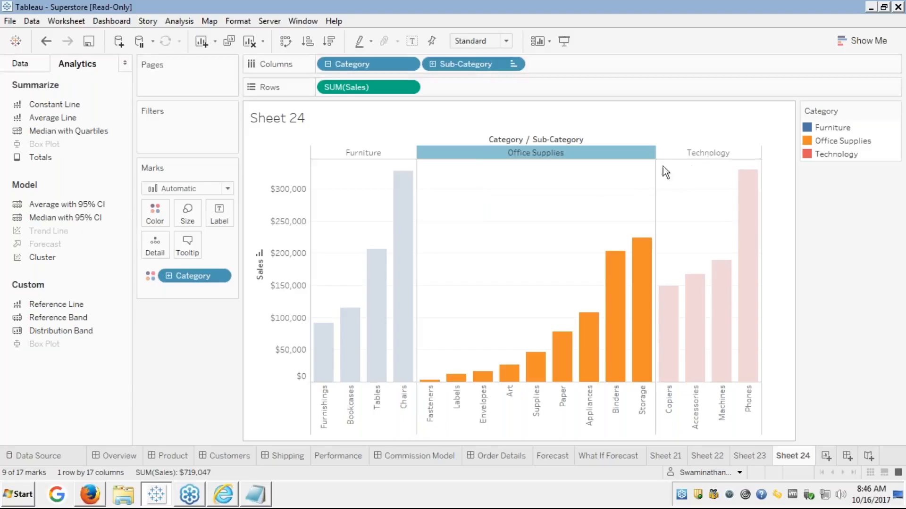
{"action": "left_click", "coordinate": [689, 154]}
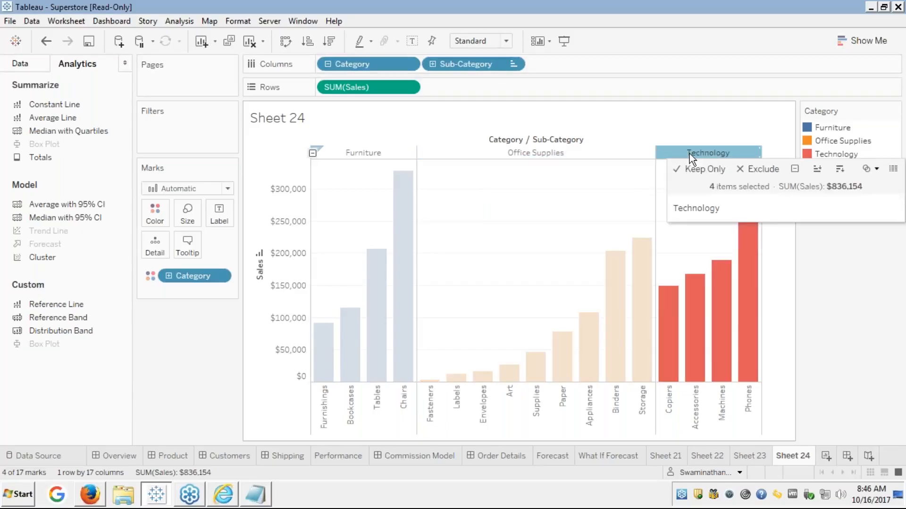
{"action": "left_click", "coordinate": [690, 154]}
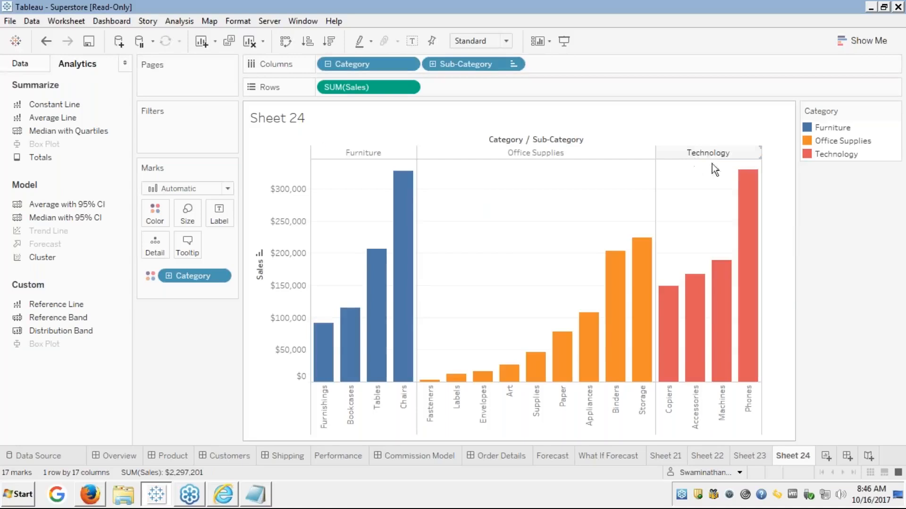
{"action": "left_click", "coordinate": [744, 235]}
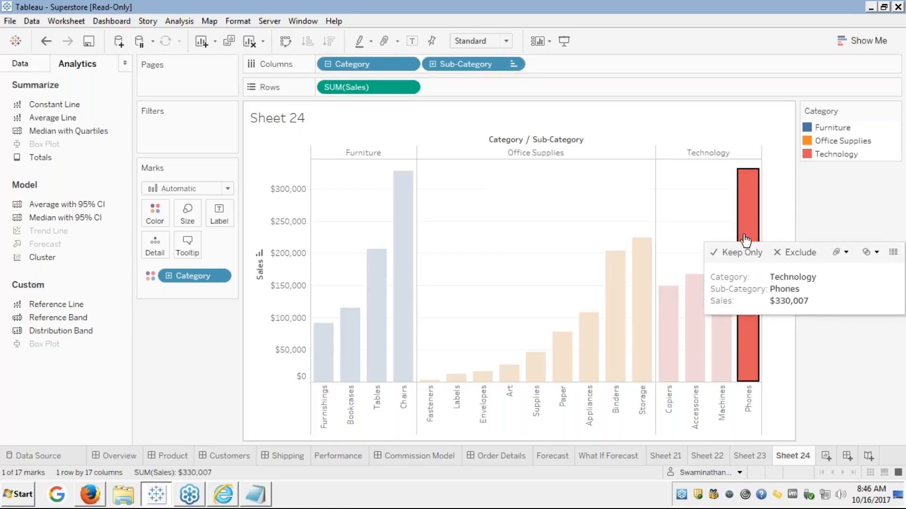
Highlight the Machines and Accessories bars in turn to compare their Sales, and clear the selection.
{"action": "left_click", "coordinate": [726, 346]}
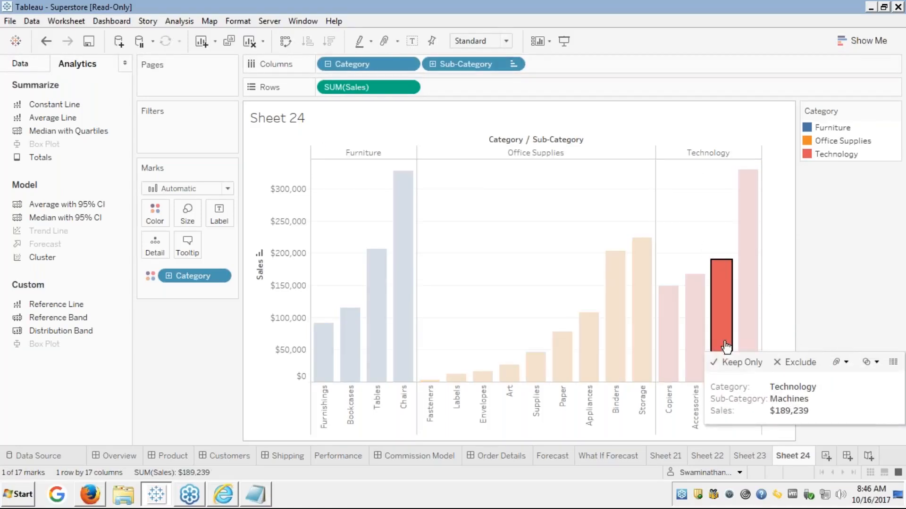
{"action": "left_click", "coordinate": [699, 340]}
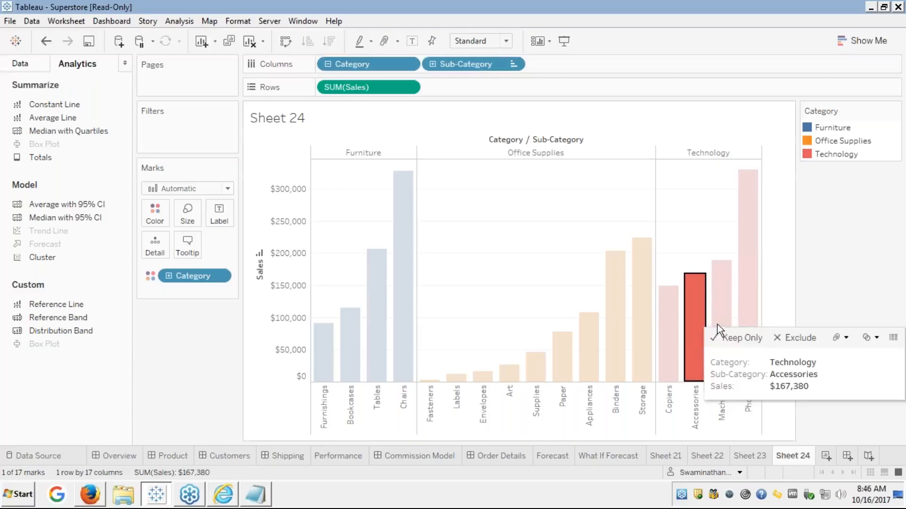
{"action": "left_click", "coordinate": [727, 310]}
{"action": "left_click", "coordinate": [727, 311]}
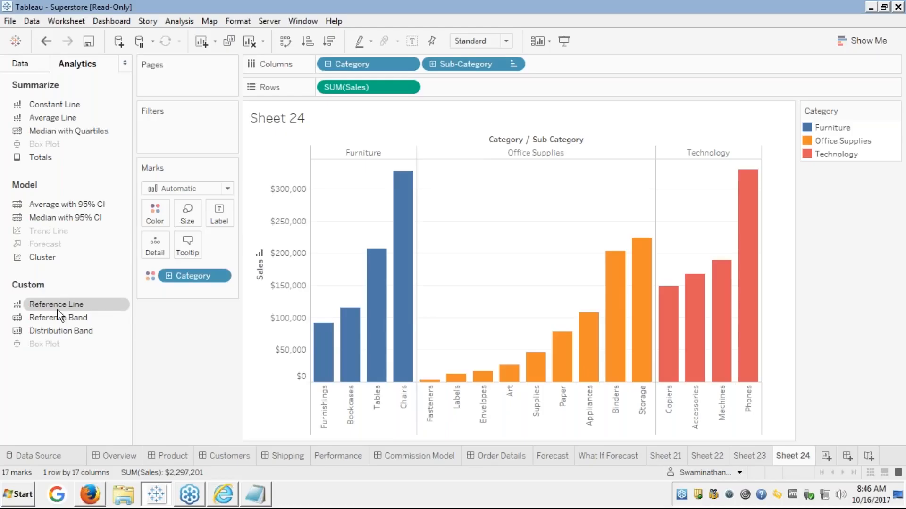
Add a reference line for the average of SUM(Sales) across the entire table, labelled with its computation.
{"action": "left_click_drag", "start_coordinate": [59, 307], "coordinate": [371, 161]}
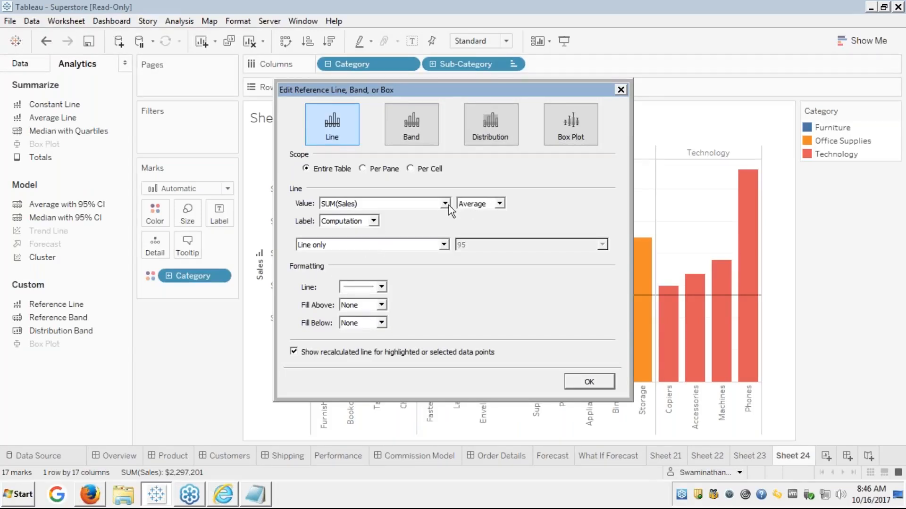
{"action": "left_click", "coordinate": [373, 222]}
{"action": "left_click", "coordinate": [371, 221]}
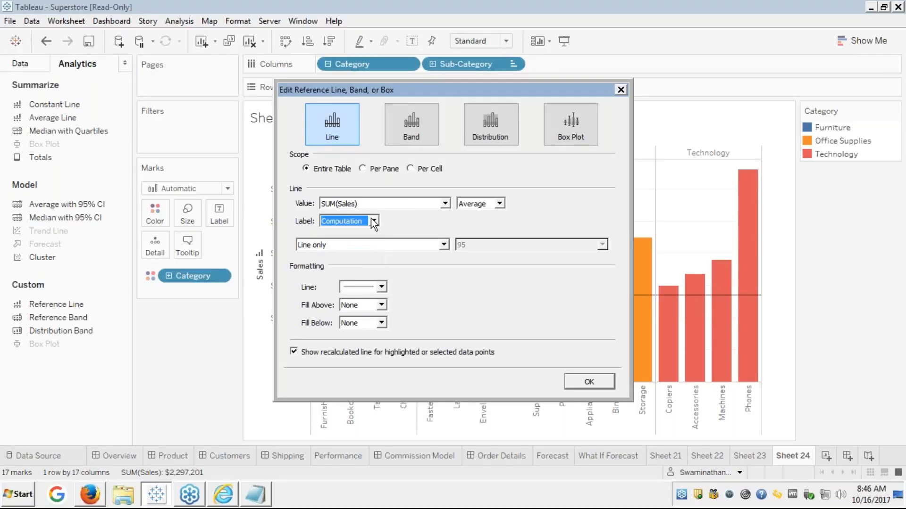
{"action": "left_click", "coordinate": [499, 204]}
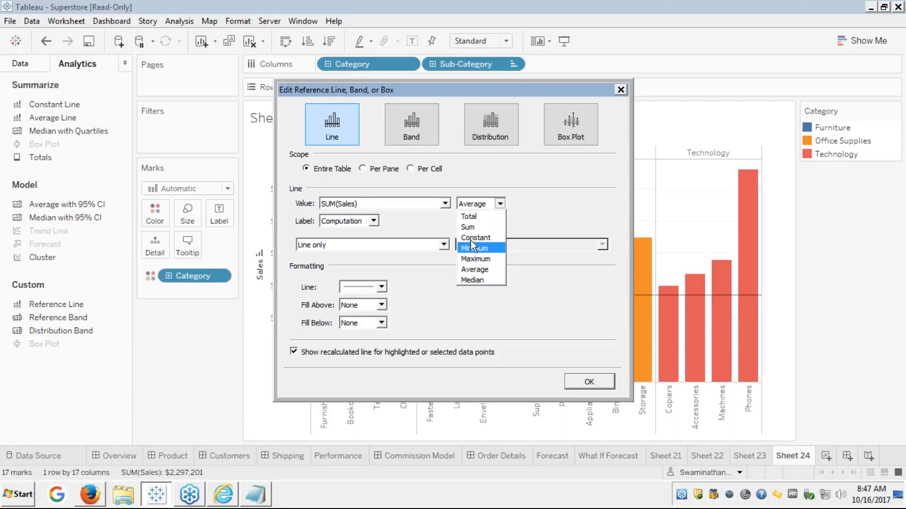
{"action": "left_click", "coordinate": [468, 273]}
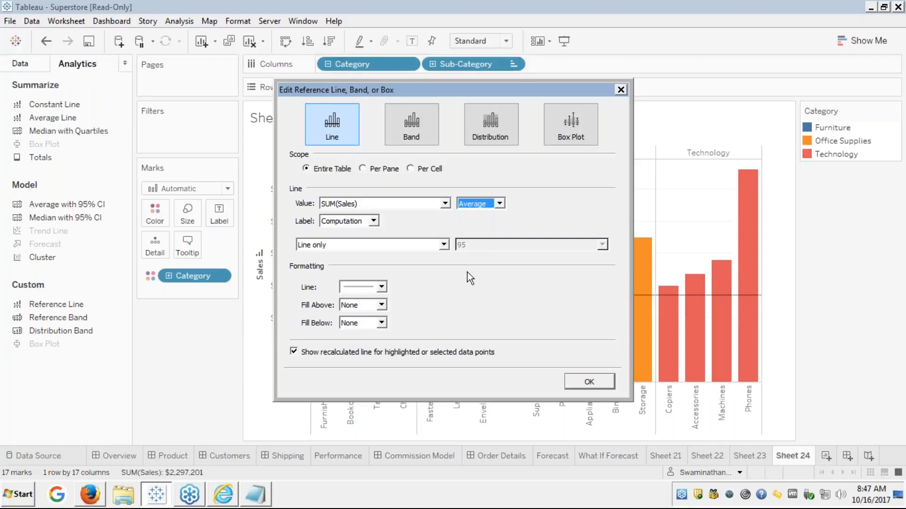
Set the average reference line to show both the line and its confidence interval at 95.
{"action": "left_click", "coordinate": [443, 245]}
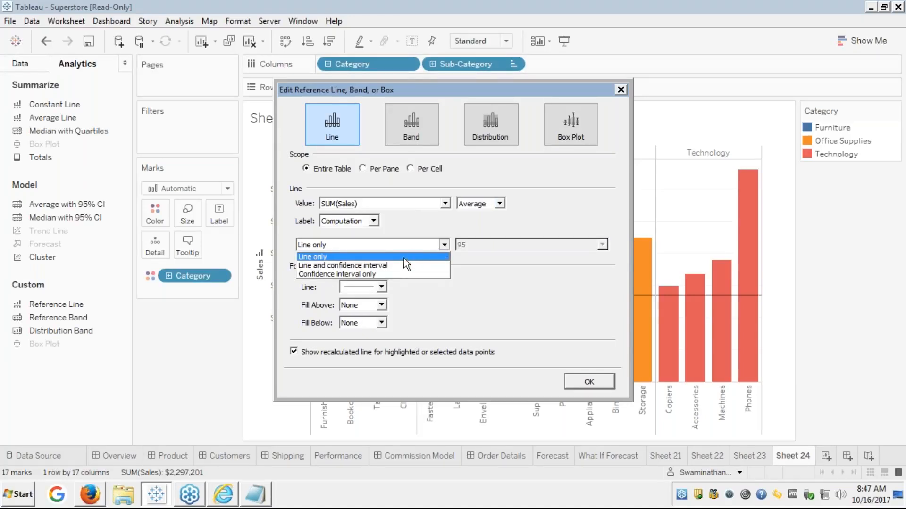
{"action": "left_click", "coordinate": [387, 266]}
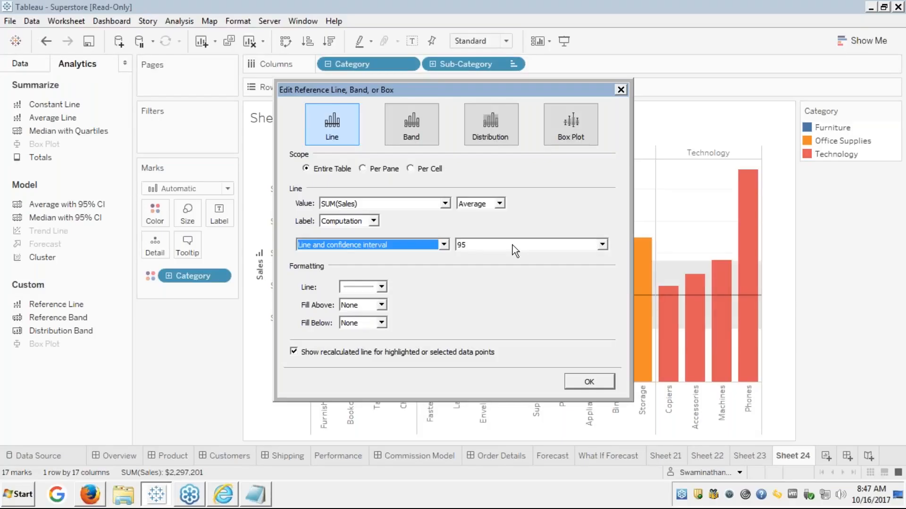
{"action": "left_click", "coordinate": [443, 245]}
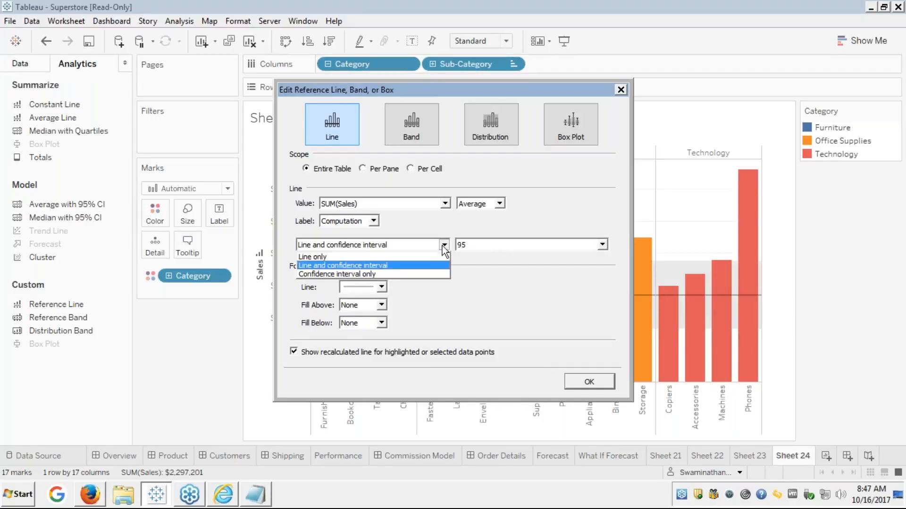
{"action": "left_click", "coordinate": [392, 267]}
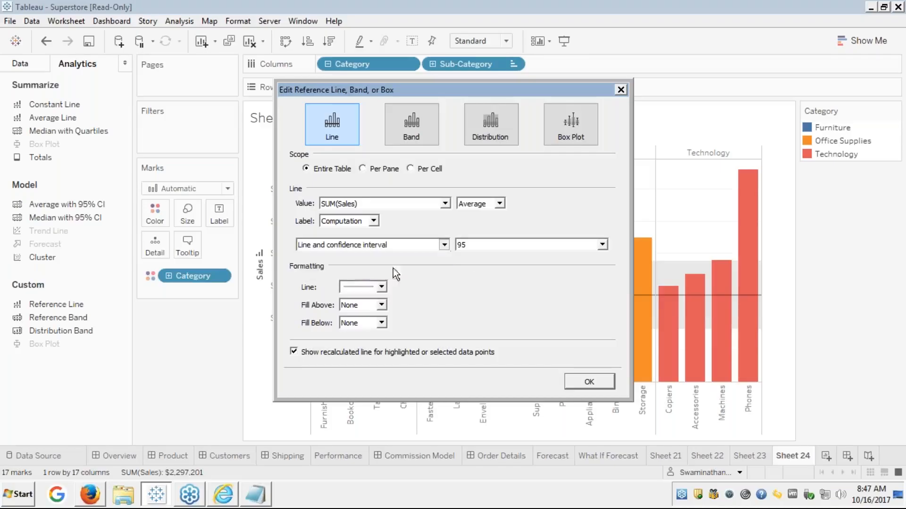
Format the average reference line as a thicker, dotted gray line and apply the reference line settings.
{"action": "left_click", "coordinate": [379, 289]}
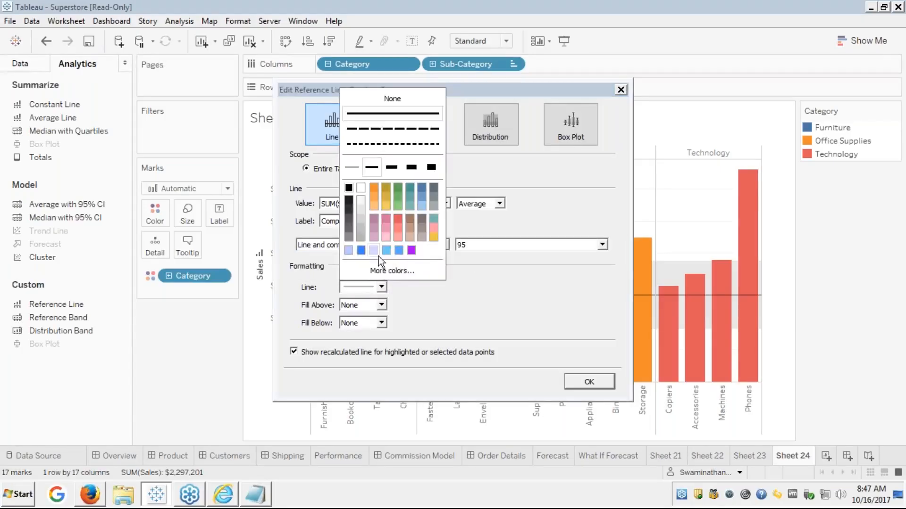
{"action": "left_click", "coordinate": [375, 147]}
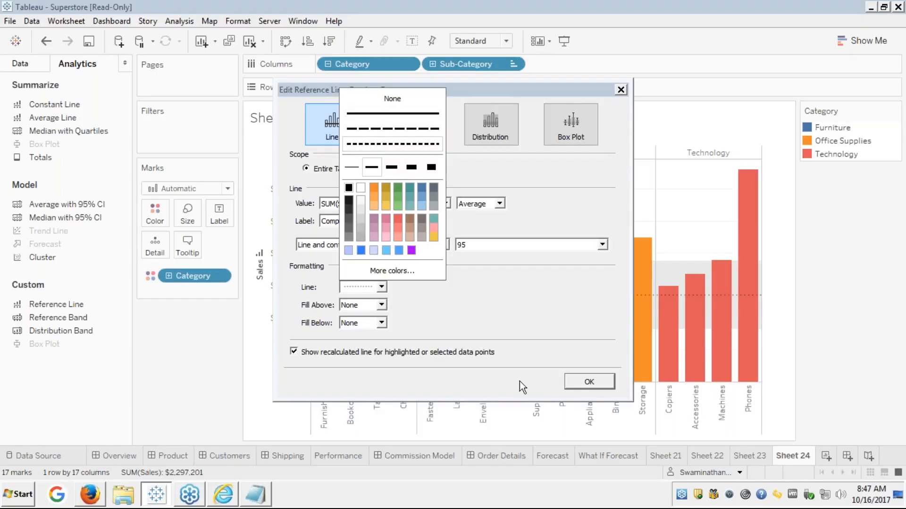
{"action": "left_click", "coordinate": [390, 166]}
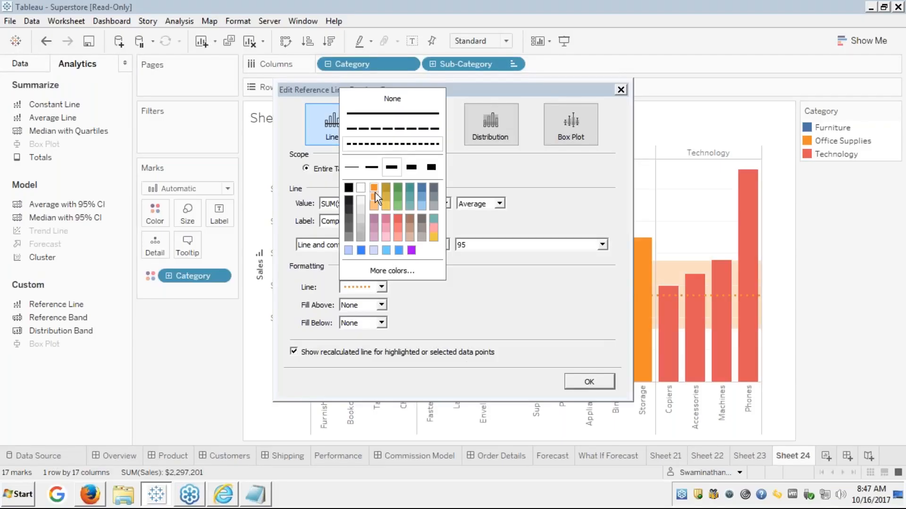
{"action": "left_click", "coordinate": [397, 218]}
{"action": "left_click", "coordinate": [422, 219]}
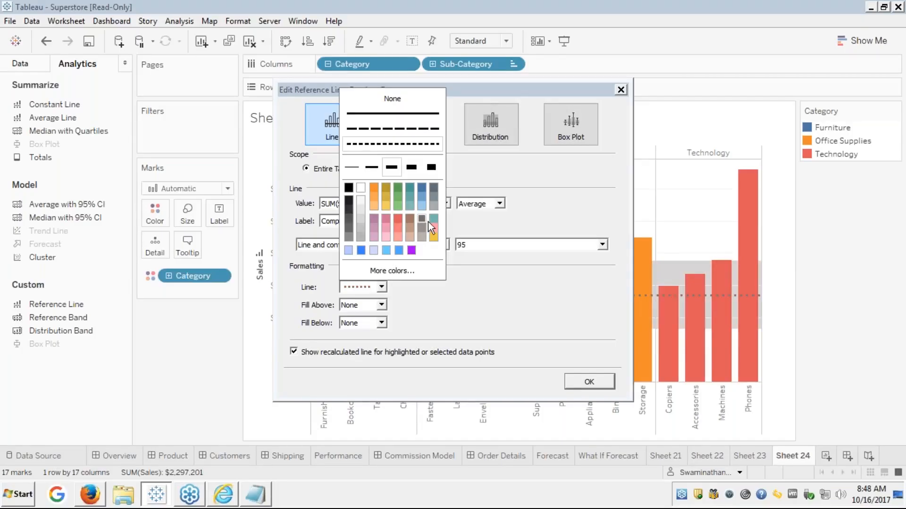
{"action": "left_click", "coordinate": [455, 324]}
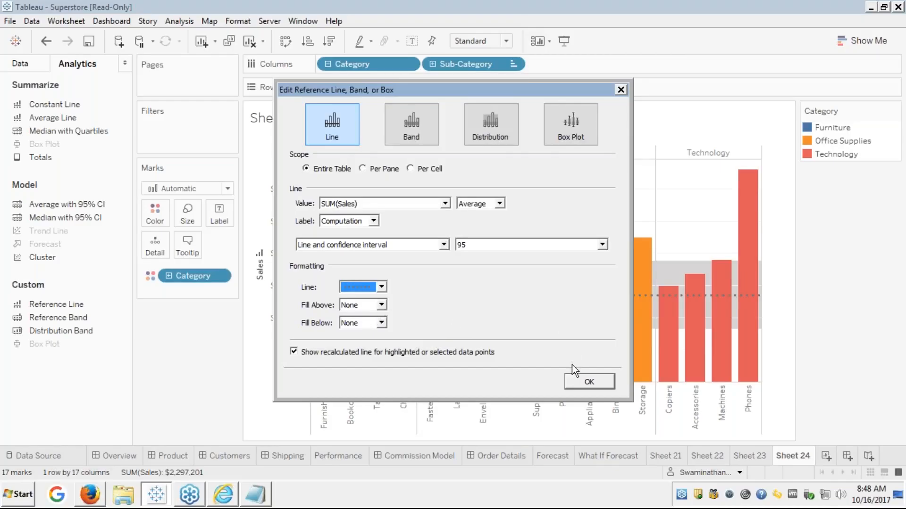
{"action": "left_click", "coordinate": [582, 388]}
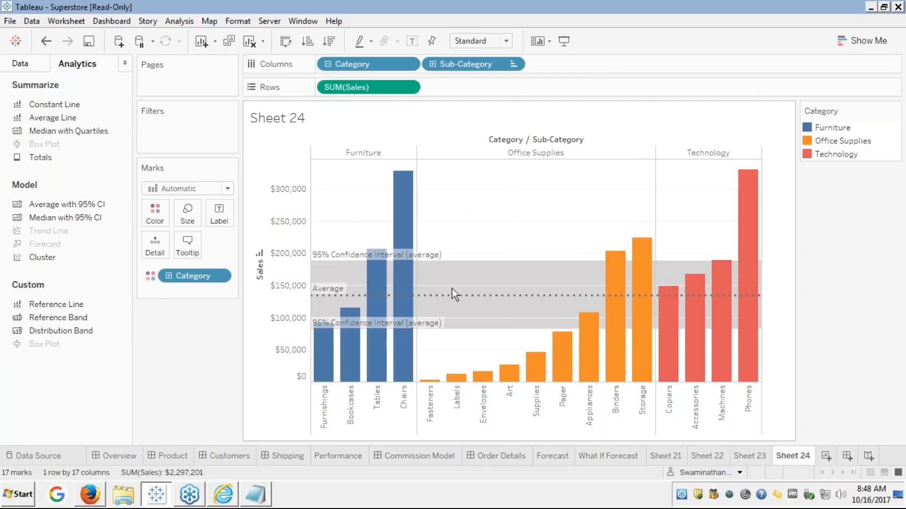
Inspect the average line and its confidence interval bounds on the chart, and review the view's available options.
{"action": "mouse_move", "coordinate": [450, 298]}
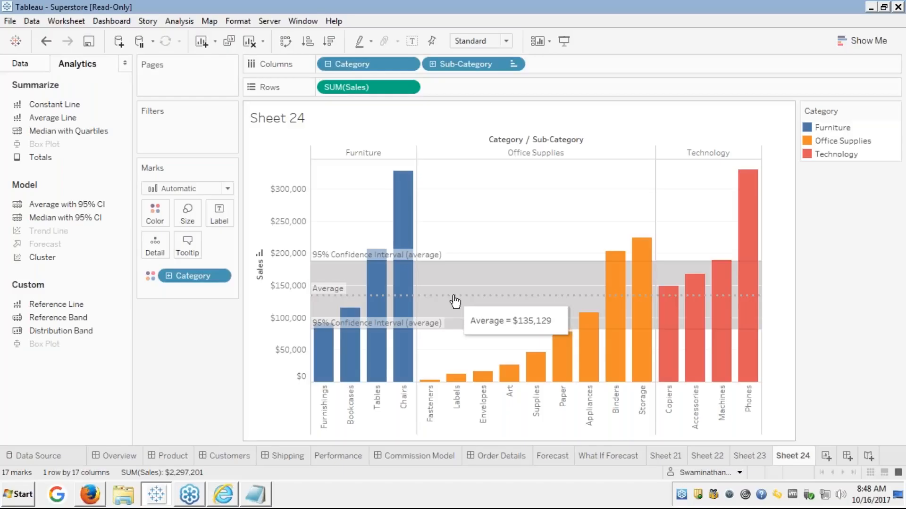
{"action": "mouse_move", "coordinate": [455, 268]}
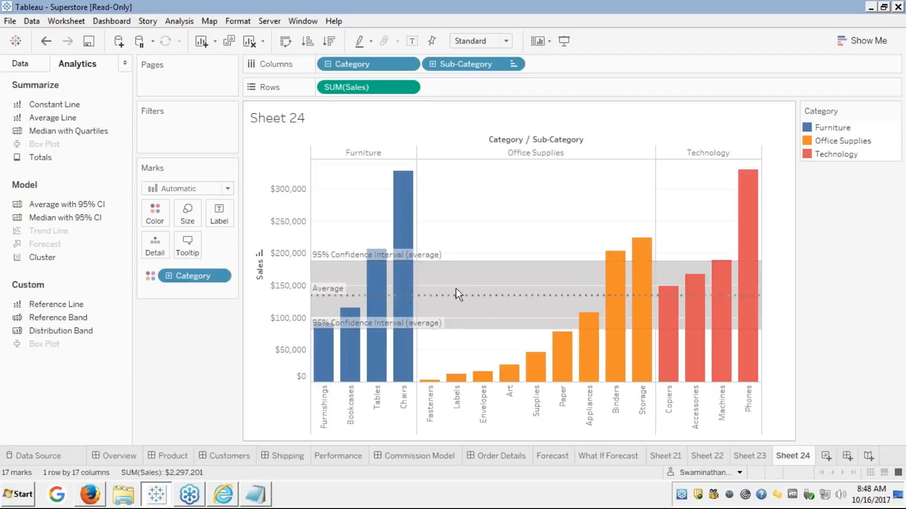
{"action": "mouse_move", "coordinate": [457, 331]}
{"action": "right_click", "coordinate": [462, 281]}
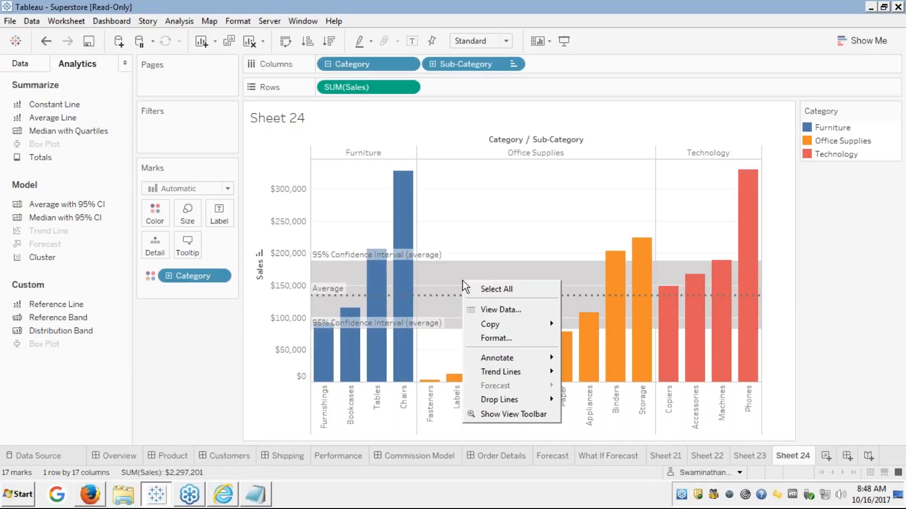
{"action": "mouse_move", "coordinate": [494, 364]}
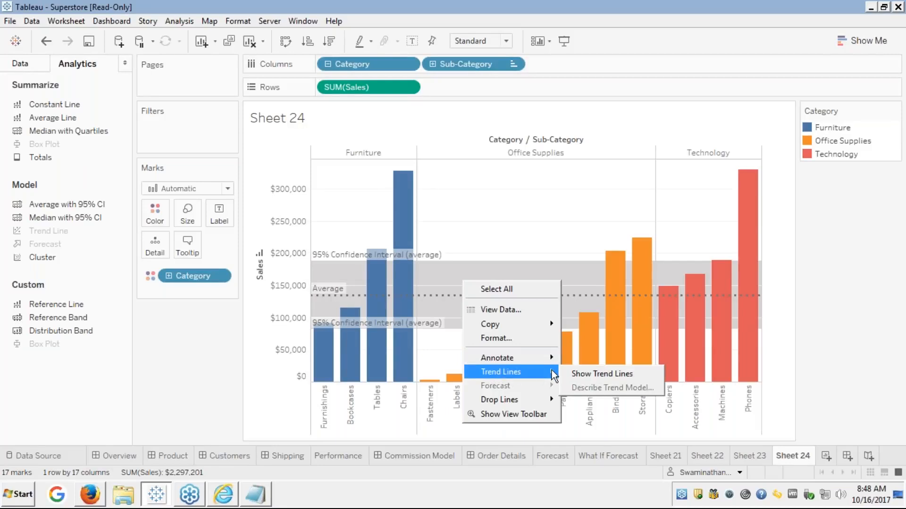
{"action": "left_click", "coordinate": [520, 228]}
{"action": "left_click_drag", "start_coordinate": [522, 224], "coordinate": [473, 297]}
Reopen the average reference line's settings, review the fields and parameters available as its value, and keep SUM(Sales).
{"action": "left_click", "coordinate": [469, 296]}
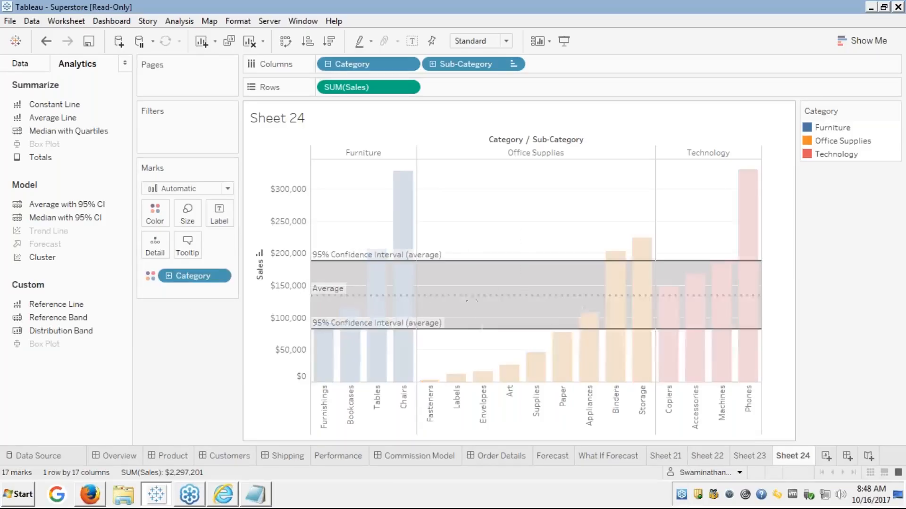
{"action": "right_click", "coordinate": [469, 297]}
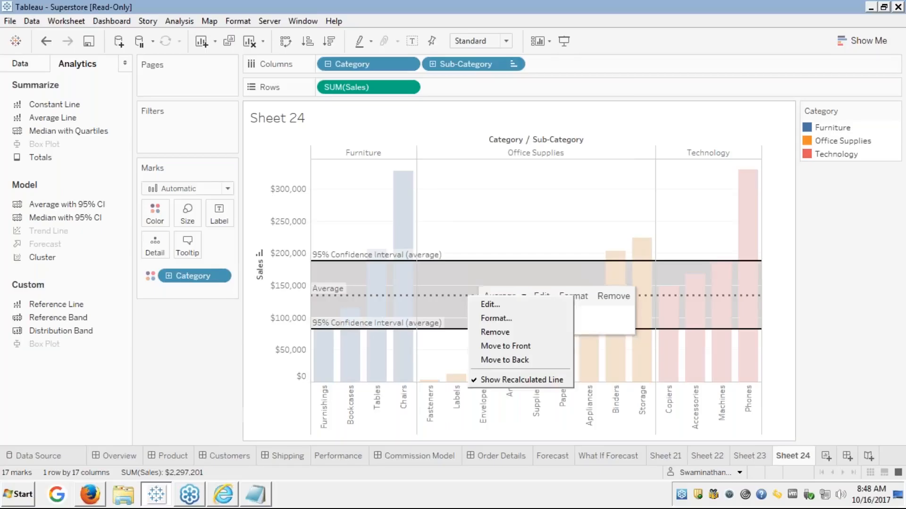
{"action": "left_click", "coordinate": [487, 305]}
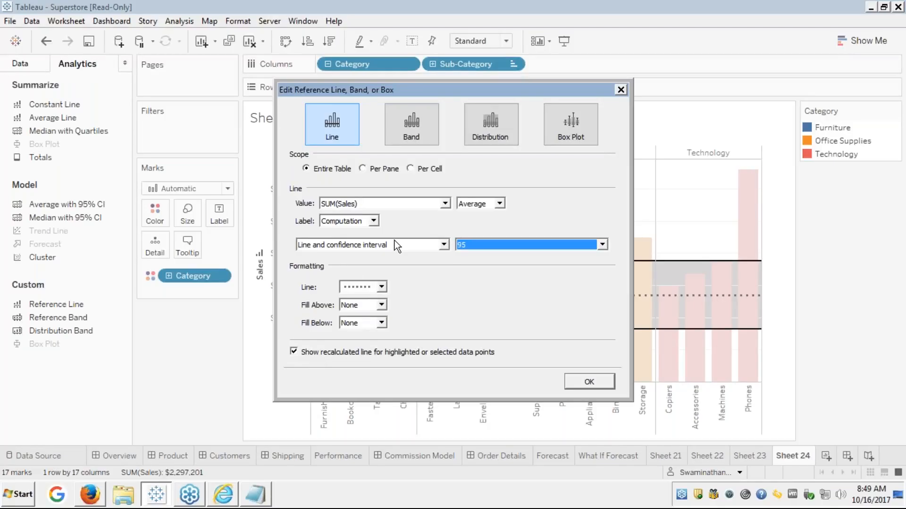
{"action": "left_click", "coordinate": [445, 204]}
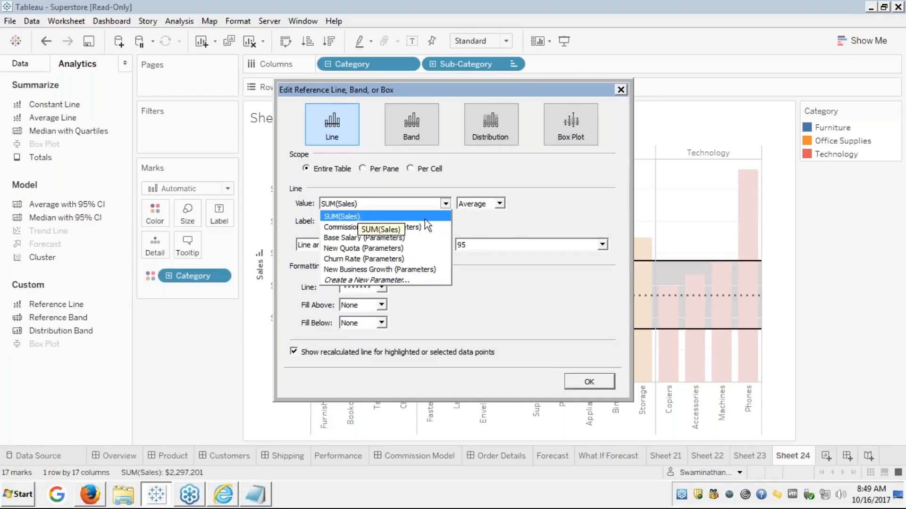
{"action": "left_click", "coordinate": [512, 229]}
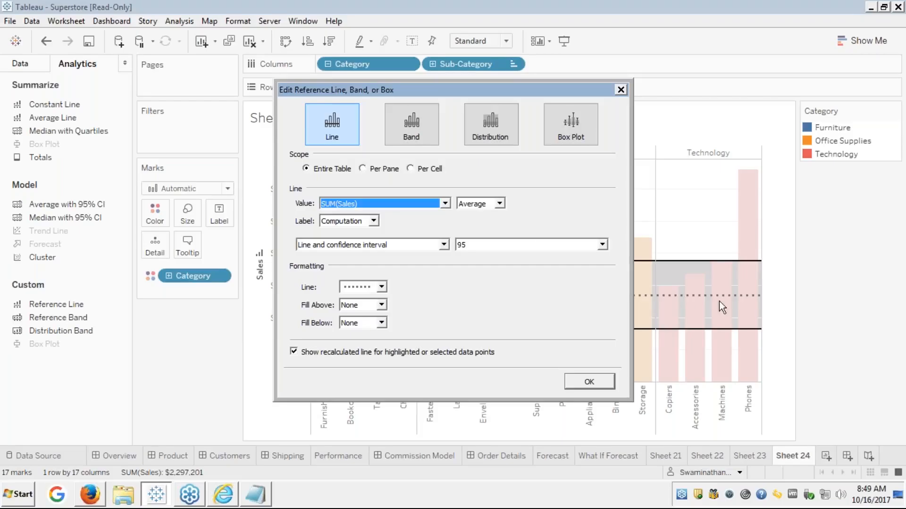
{"action": "left_click", "coordinate": [894, 398]}
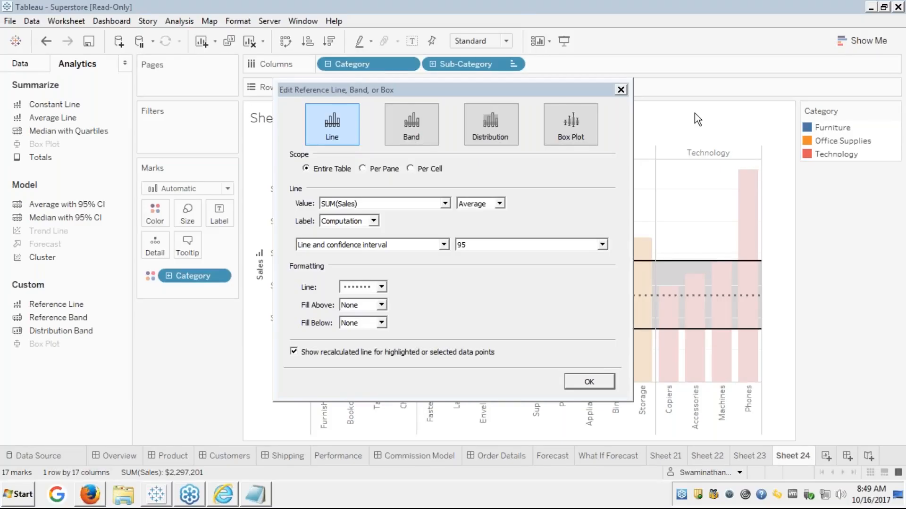
{"action": "left_click", "coordinate": [589, 382]}
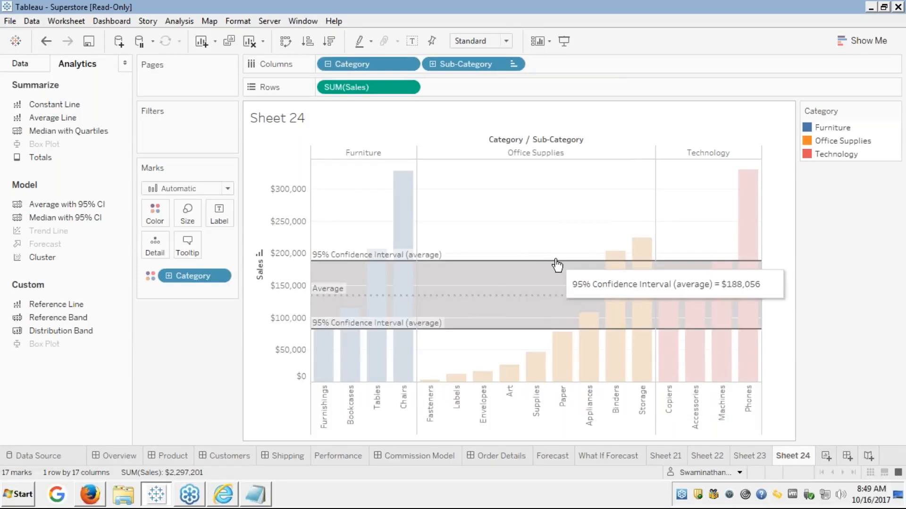
Change the average reference line's scope to Per Pane and compare the average Sales of the three categories.
{"action": "mouse_move", "coordinate": [560, 342]}
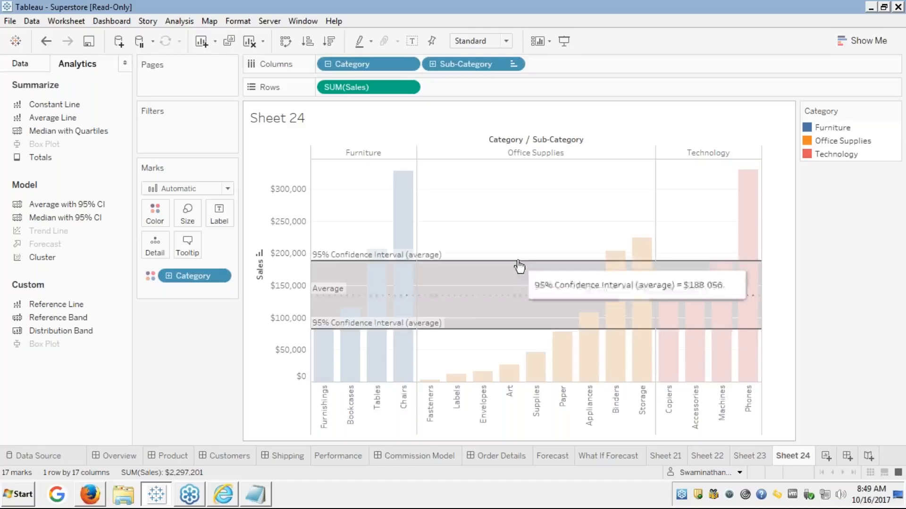
{"action": "right_click", "coordinate": [499, 296]}
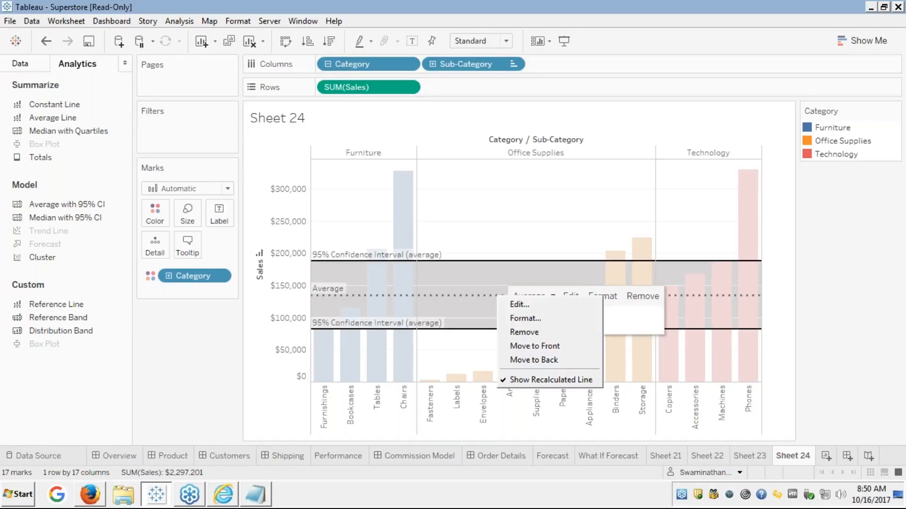
{"action": "left_click", "coordinate": [525, 303]}
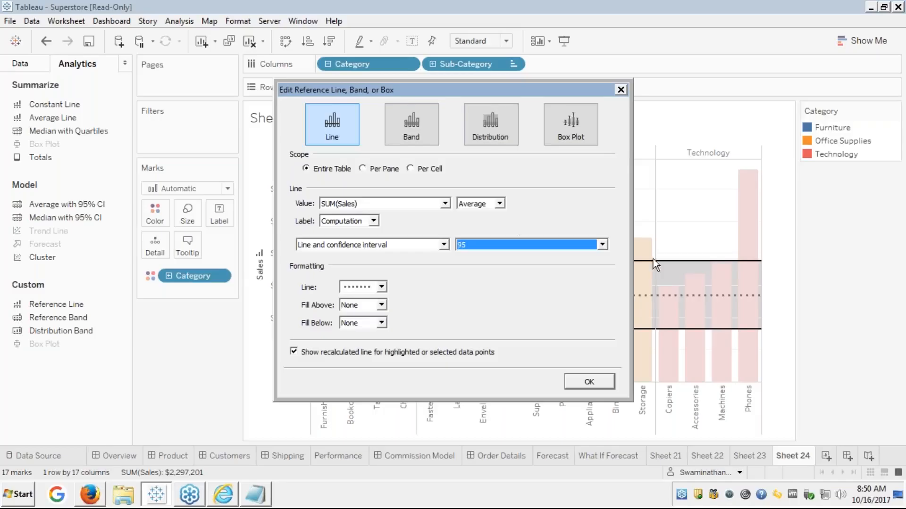
{"action": "left_click", "coordinate": [363, 168]}
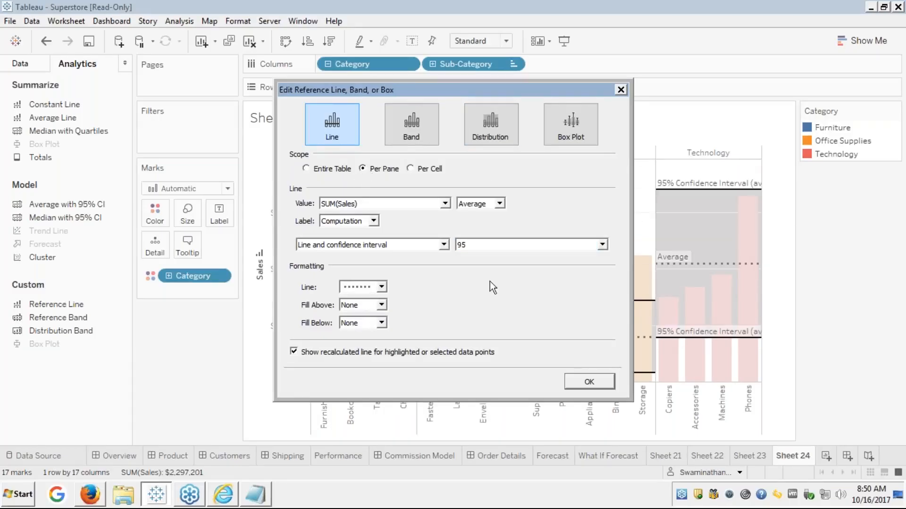
{"action": "left_click", "coordinate": [586, 384]}
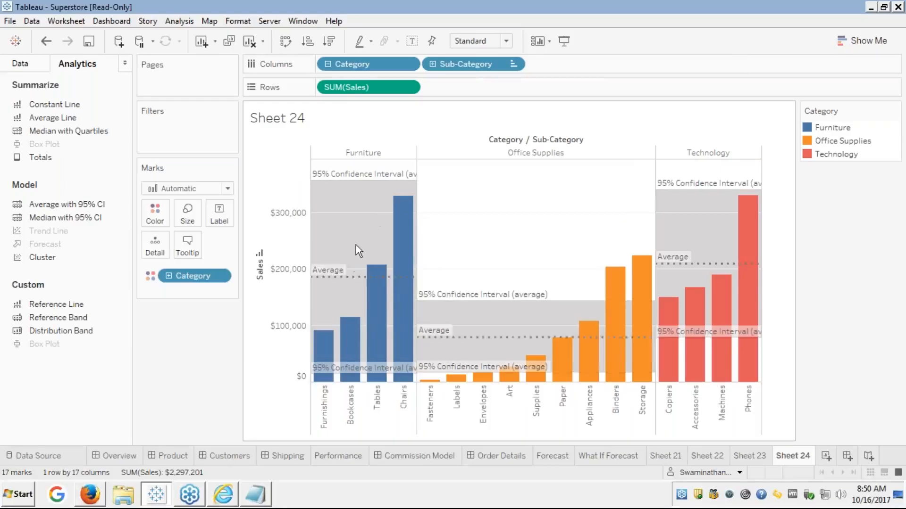
{"action": "mouse_move", "coordinate": [345, 278]}
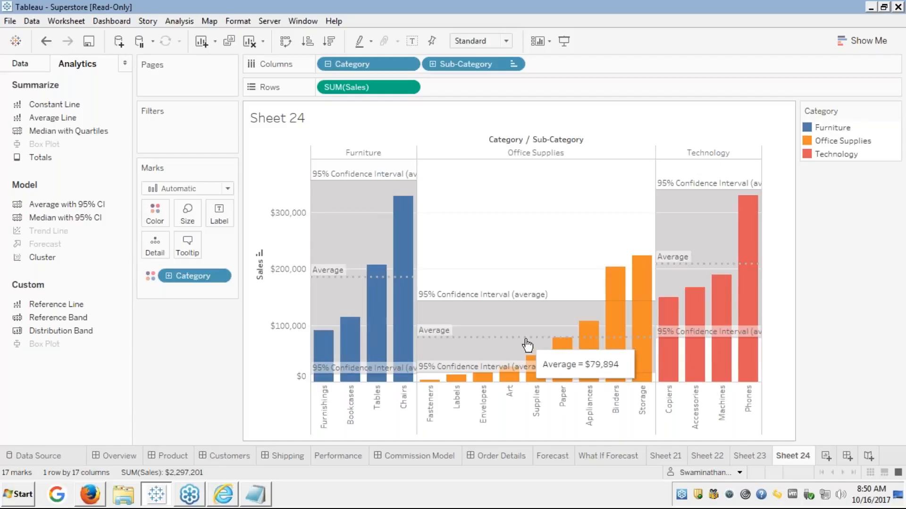
{"action": "mouse_move", "coordinate": [701, 263]}
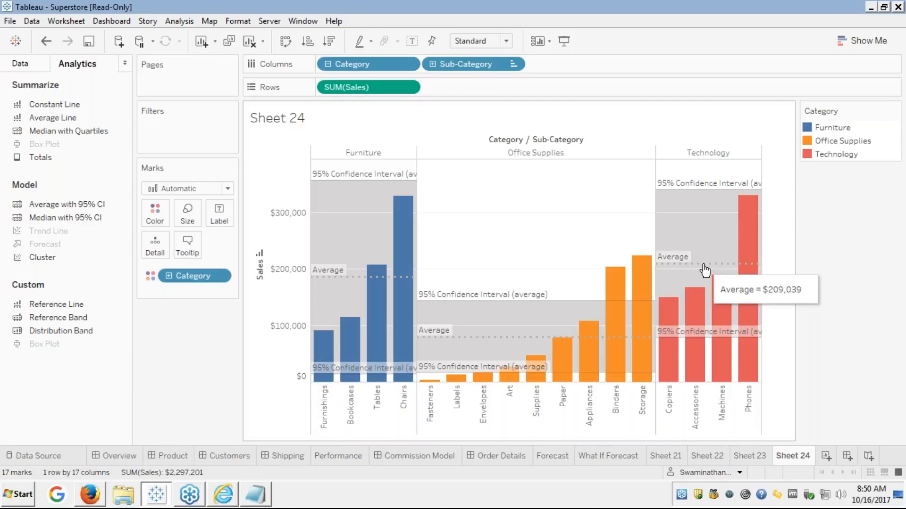
Compare the upper and lower 95% confidence interval bounds of average Sales across the category panes.
{"action": "mouse_move", "coordinate": [699, 194]}
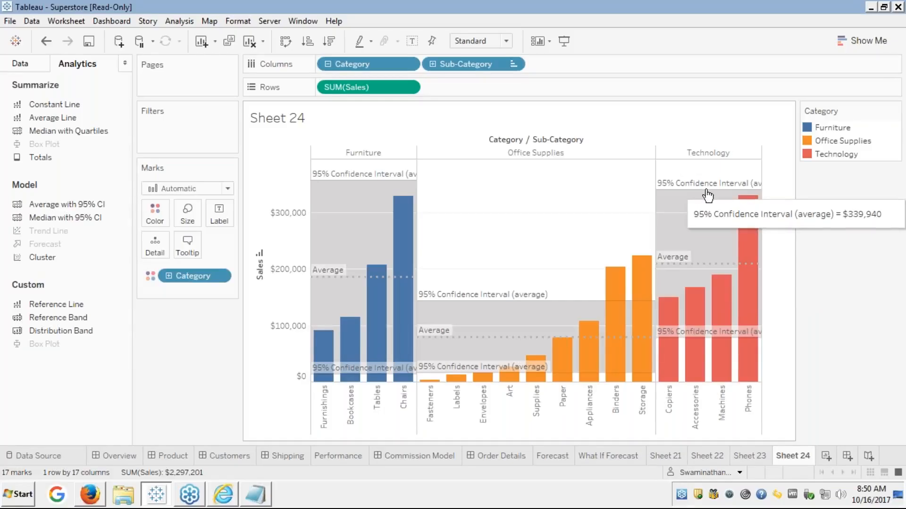
{"action": "mouse_move", "coordinate": [693, 332]}
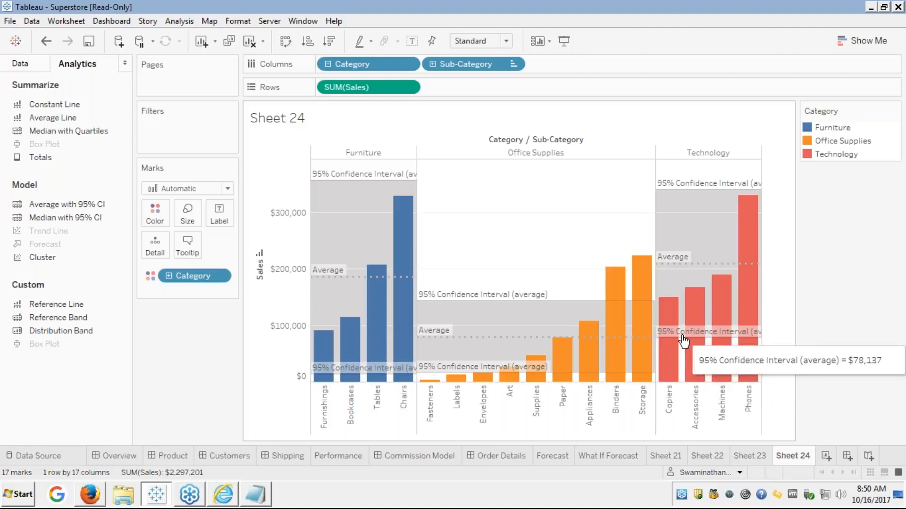
{"action": "mouse_move", "coordinate": [526, 319]}
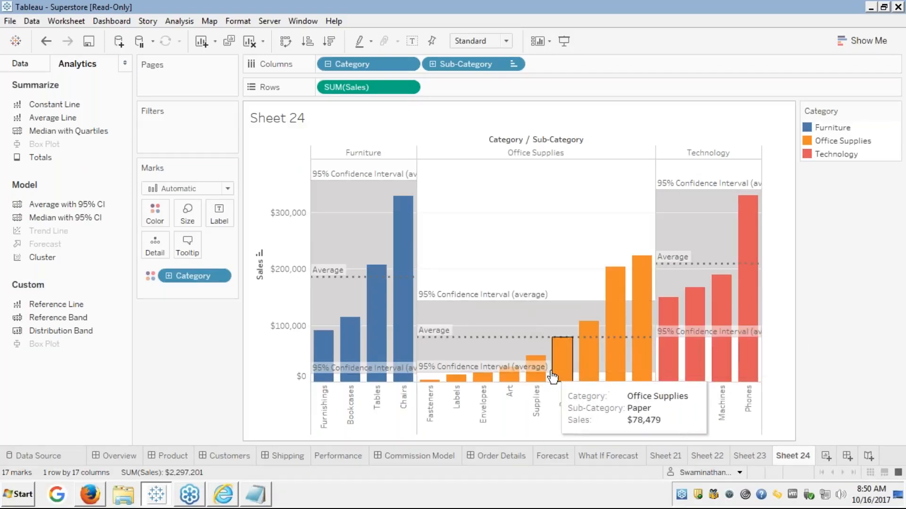
{"action": "mouse_move", "coordinate": [551, 375]}
{"action": "mouse_move", "coordinate": [371, 177]}
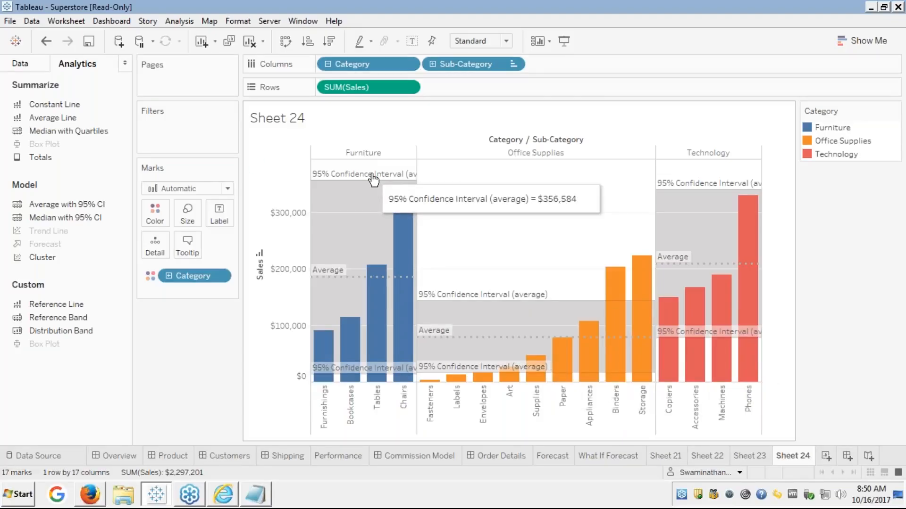
Reopen the Furniture average line's settings, review its scope, value and confidence interval options, and keep them as they are.
{"action": "right_click", "coordinate": [356, 285]}
{"action": "left_click", "coordinate": [365, 288]}
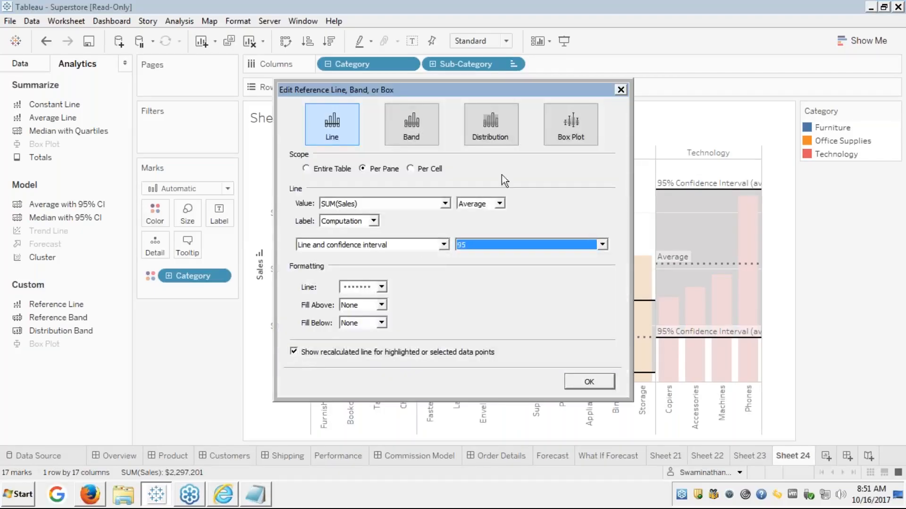
{"action": "left_click", "coordinate": [888, 393]}
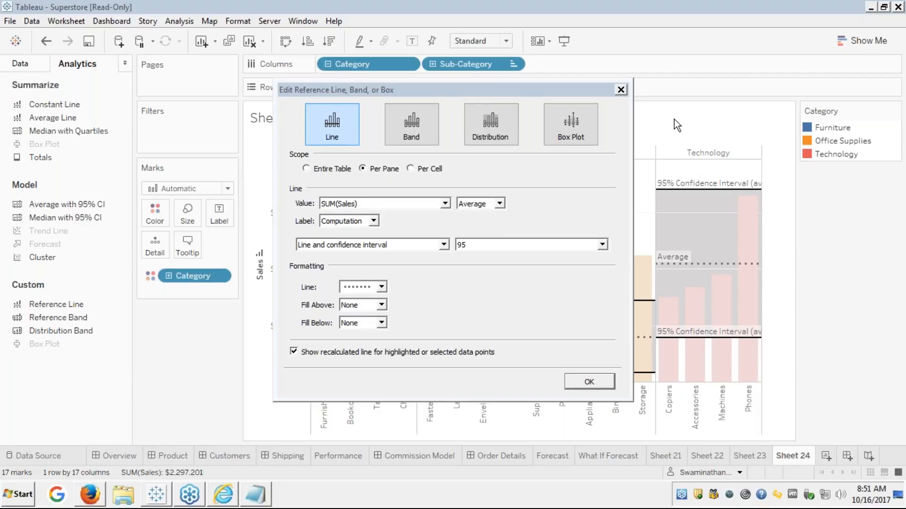
{"action": "left_click", "coordinate": [590, 386]}
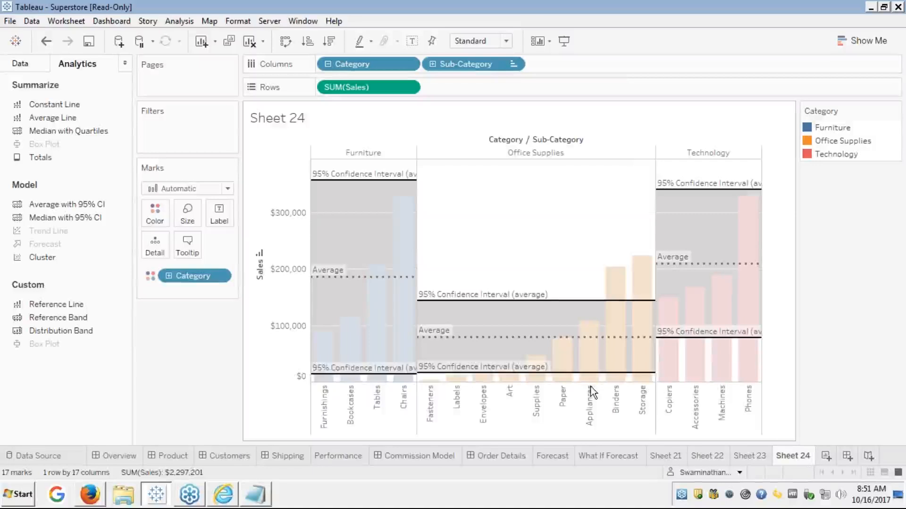
{"action": "left_click", "coordinate": [510, 255]}
Examine the Furniture pane's average line against its sub-category bars and review the actions available for the line.
{"action": "mouse_move", "coordinate": [448, 337]}
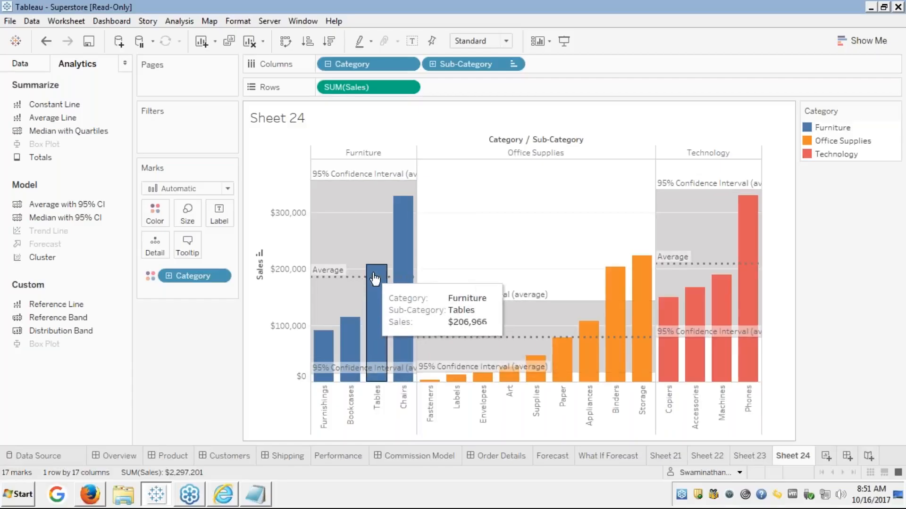
{"action": "mouse_move", "coordinate": [375, 279]}
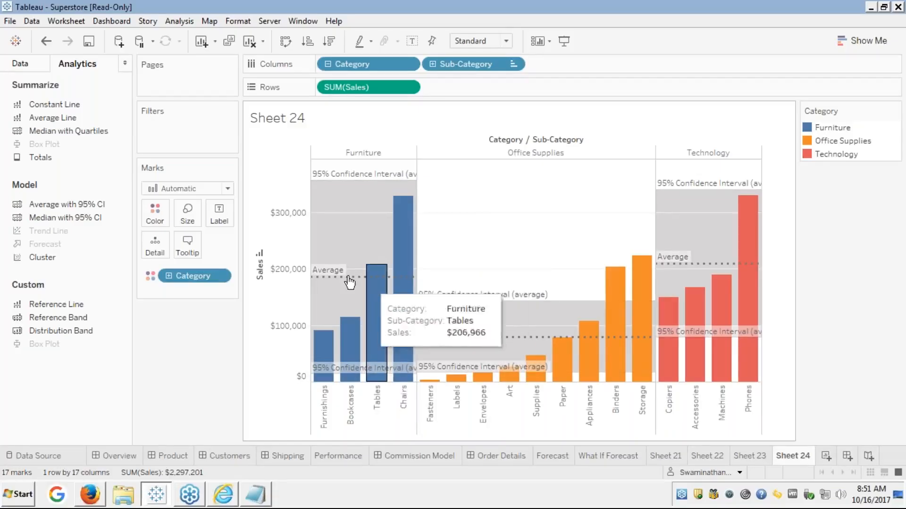
{"action": "mouse_move", "coordinate": [348, 279]}
{"action": "mouse_move", "coordinate": [351, 358]}
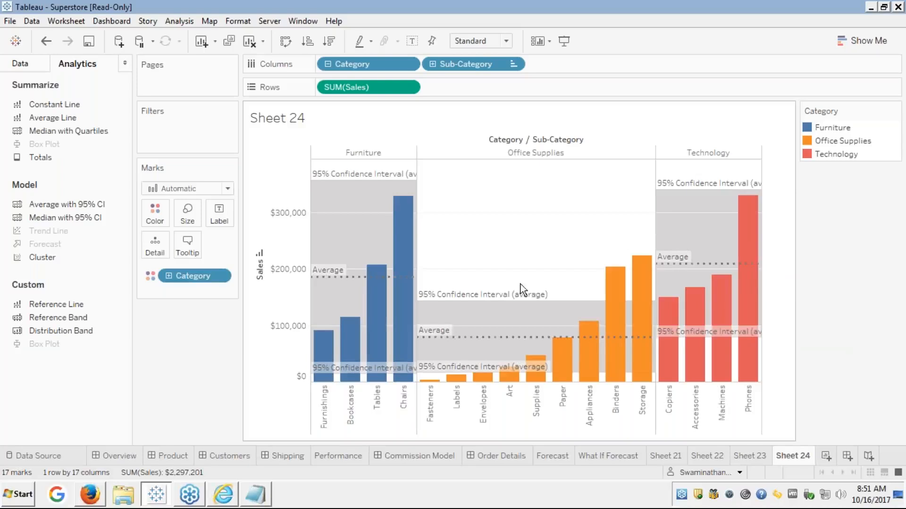
{"action": "right_click", "coordinate": [353, 279]}
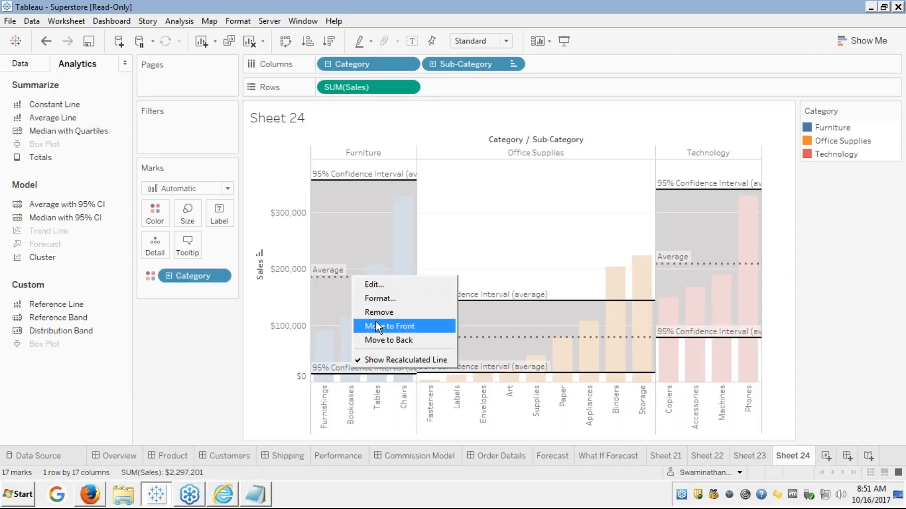
{"action": "key", "text": "Escape"}
{"action": "left_click", "coordinate": [477, 222]}
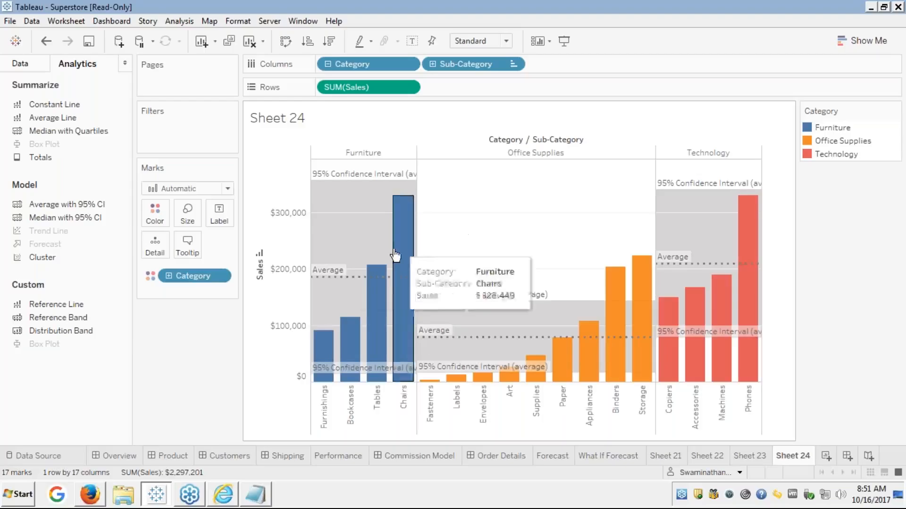
{"action": "right_click", "coordinate": [350, 283]}
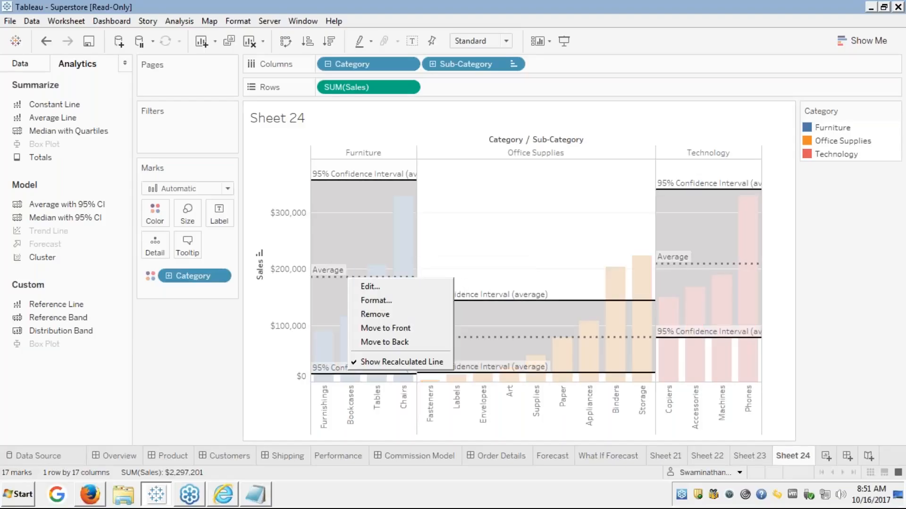
{"action": "left_click", "coordinate": [552, 292]}
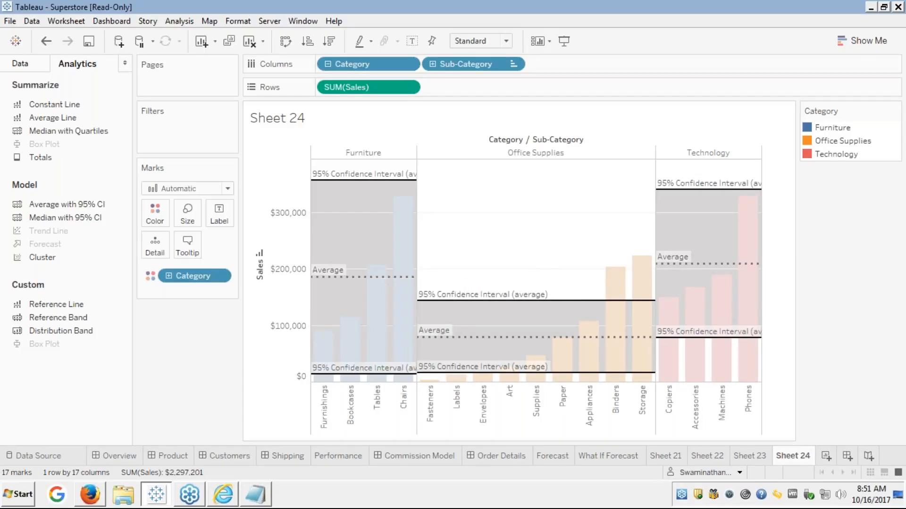
Change the average reference line's scope to Per Cell, apply it, and inspect the line on each sub-category bar.
{"action": "right_click", "coordinate": [527, 337]}
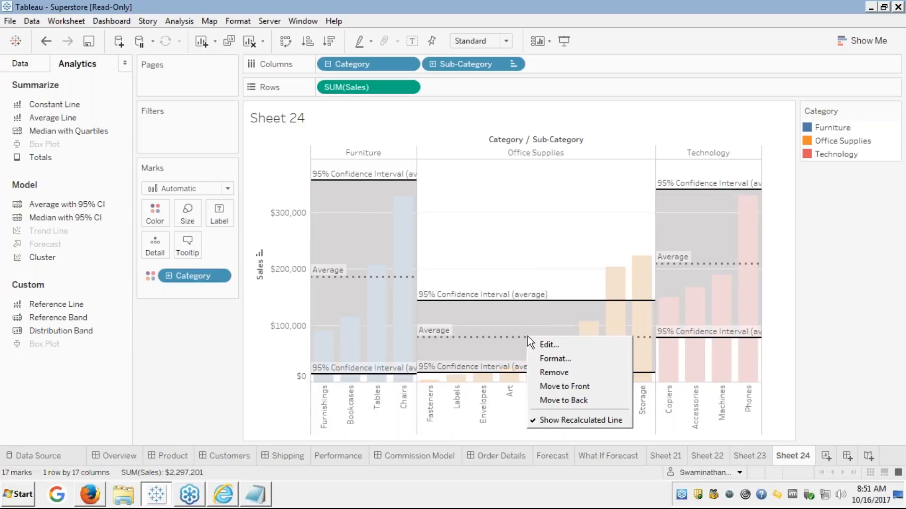
{"action": "left_click", "coordinate": [547, 345]}
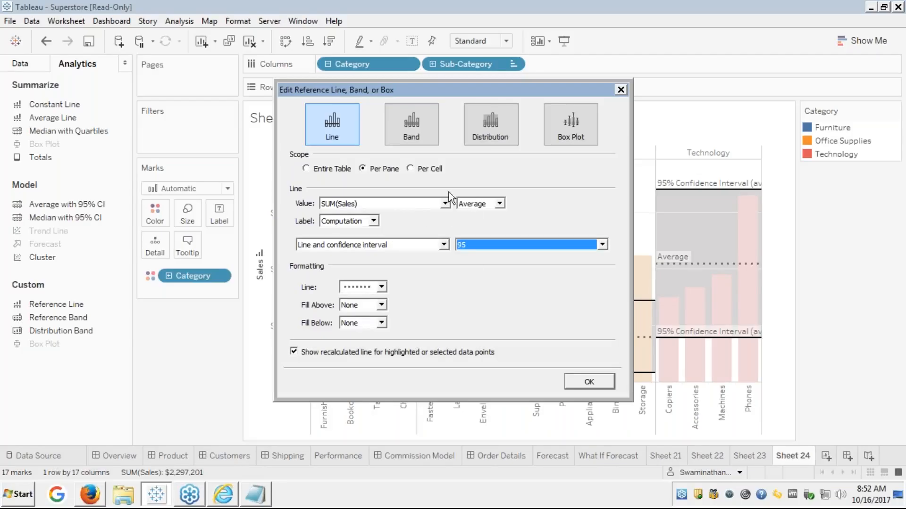
{"action": "left_click", "coordinate": [412, 168]}
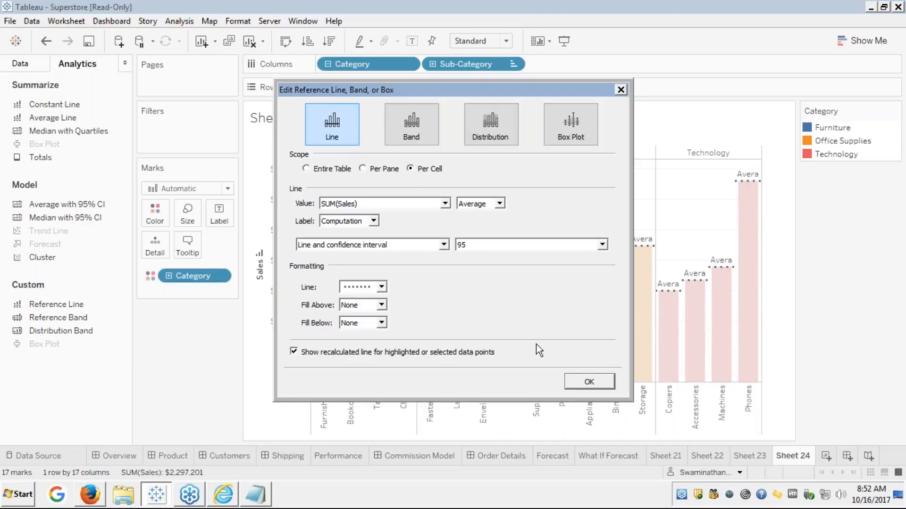
{"action": "left_click", "coordinate": [589, 381]}
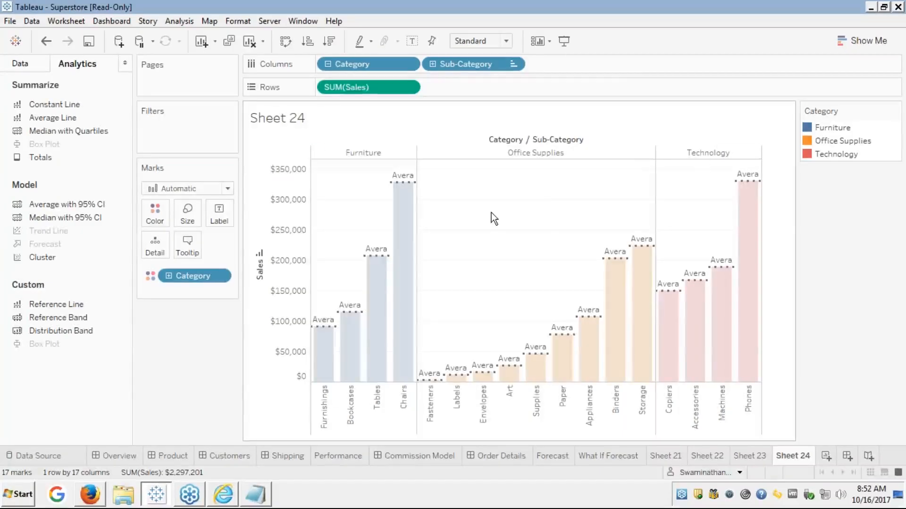
{"action": "mouse_move", "coordinate": [405, 246]}
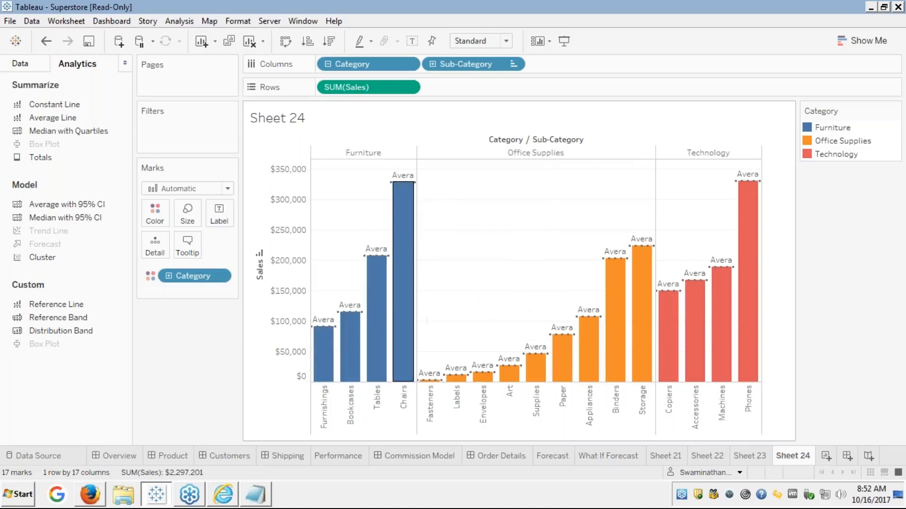
Convert the average reference line into a reference band running from average to maximum SUM(Sales).
{"action": "left_click", "coordinate": [416, 188]}
{"action": "right_click", "coordinate": [416, 188]}
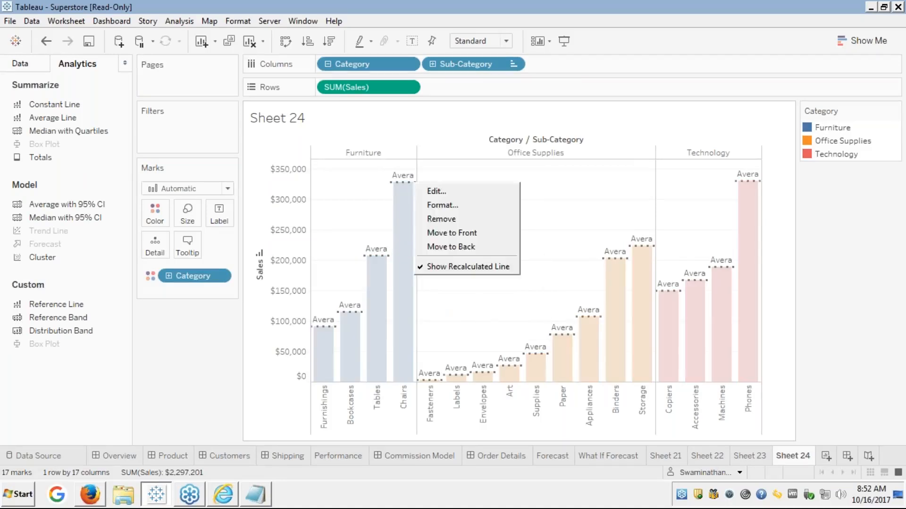
{"action": "left_click", "coordinate": [429, 191]}
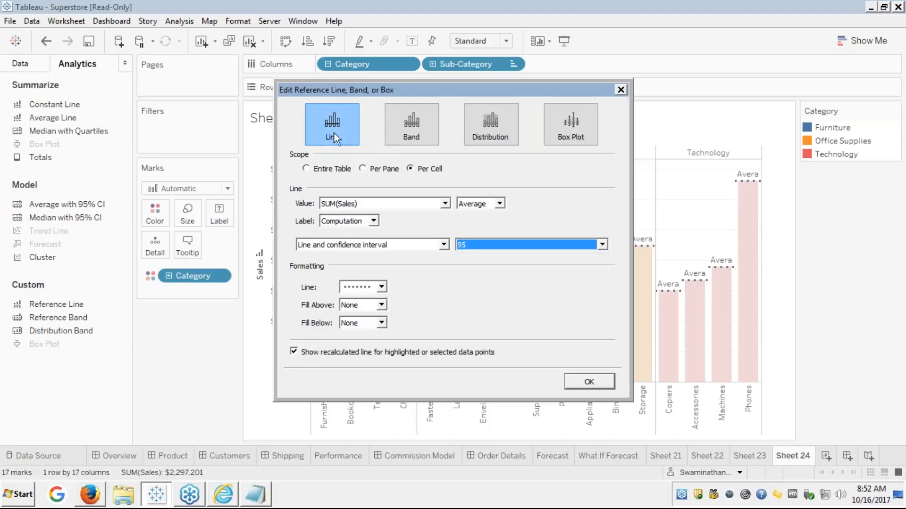
{"action": "left_click", "coordinate": [412, 134]}
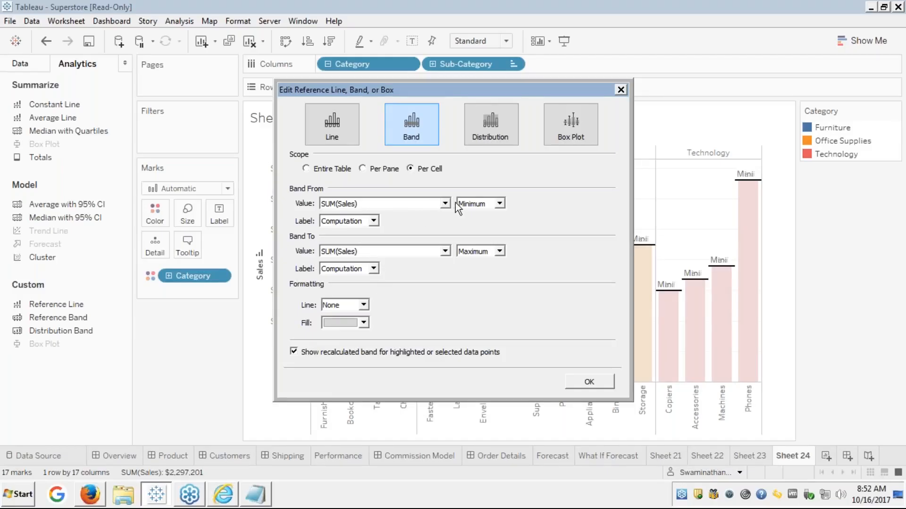
{"action": "left_click", "coordinate": [497, 204]}
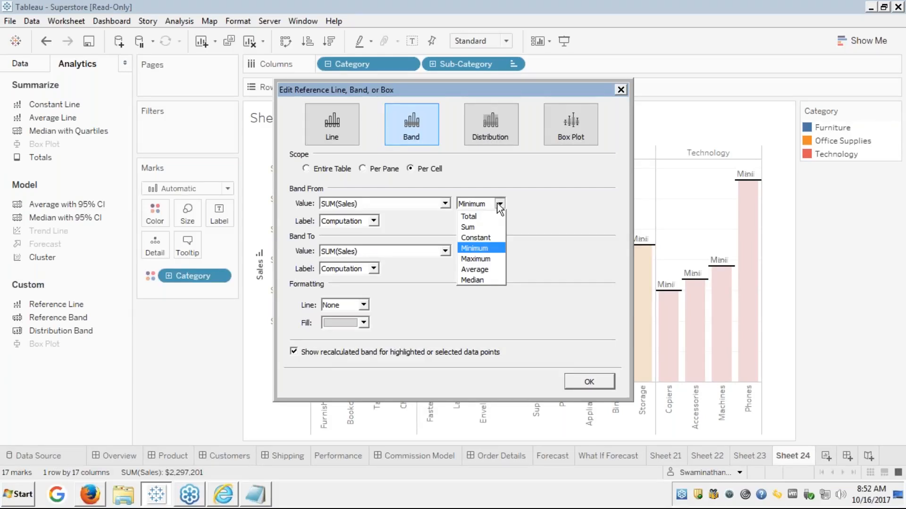
{"action": "left_click", "coordinate": [474, 270]}
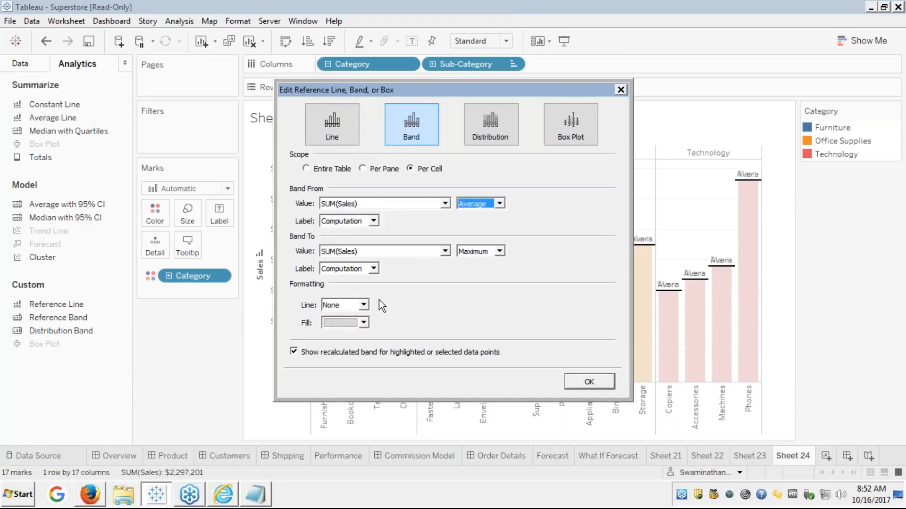
Format the reference band with a lighter gray fill and dotted black boundary lines.
{"action": "left_click", "coordinate": [363, 322]}
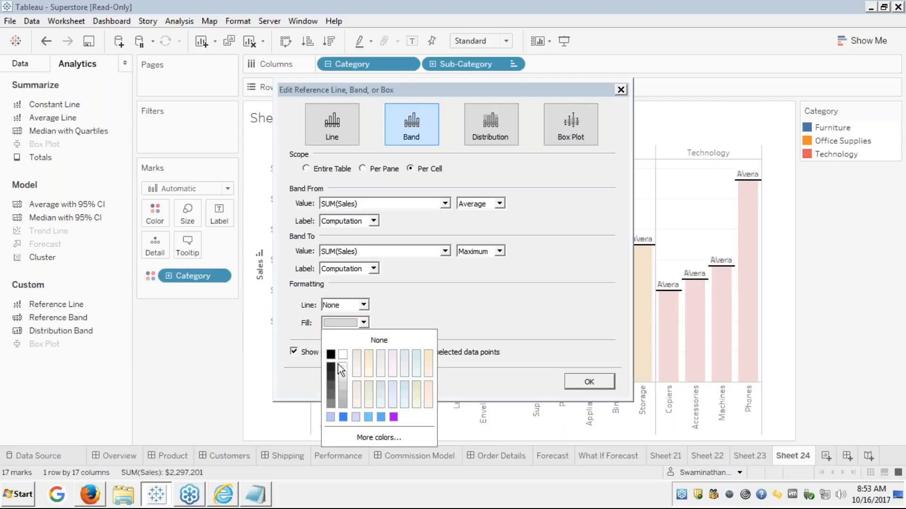
{"action": "left_click", "coordinate": [381, 358]}
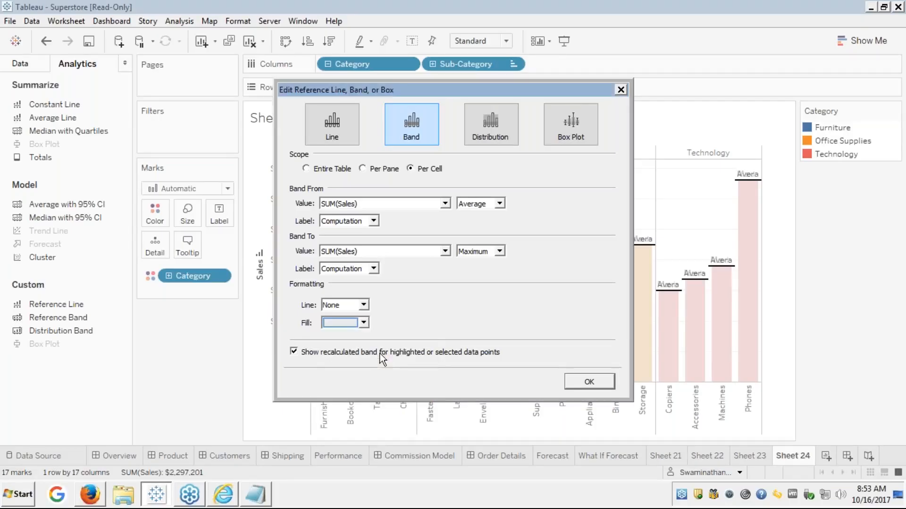
{"action": "left_click", "coordinate": [365, 306]}
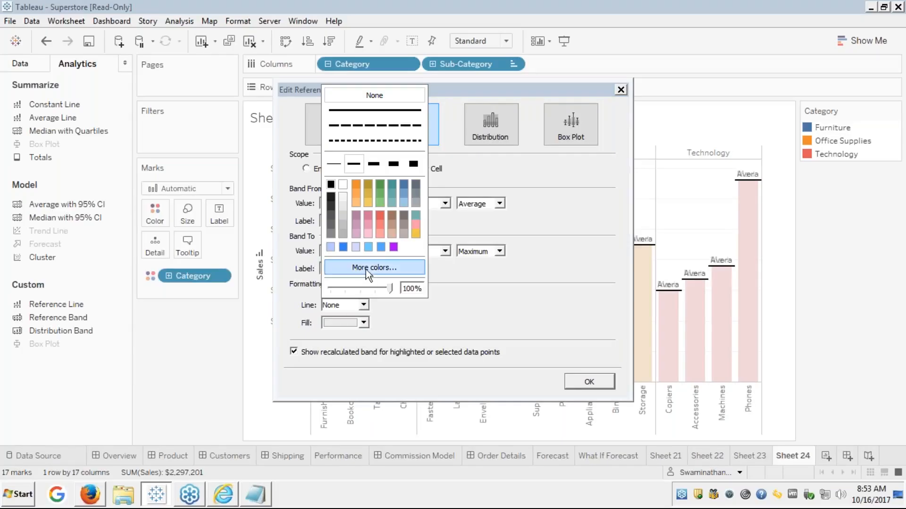
{"action": "left_click", "coordinate": [364, 140]}
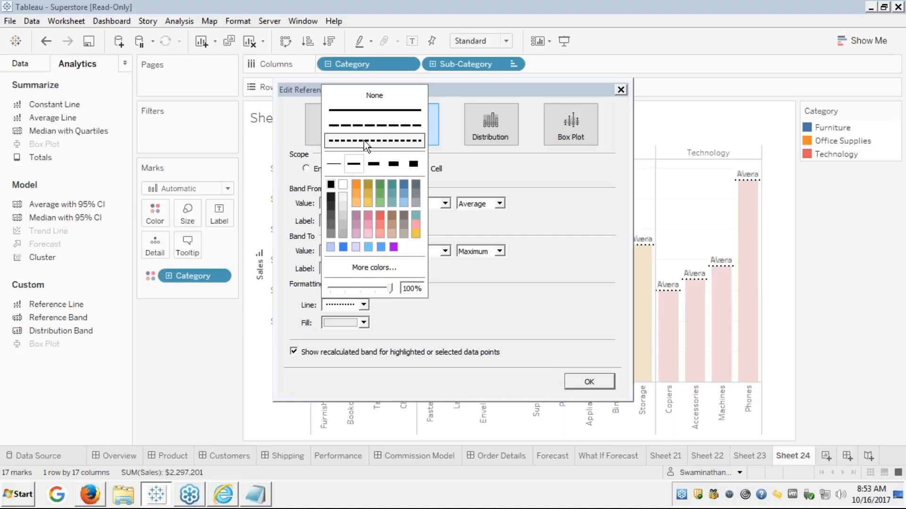
{"action": "left_click", "coordinate": [493, 182]}
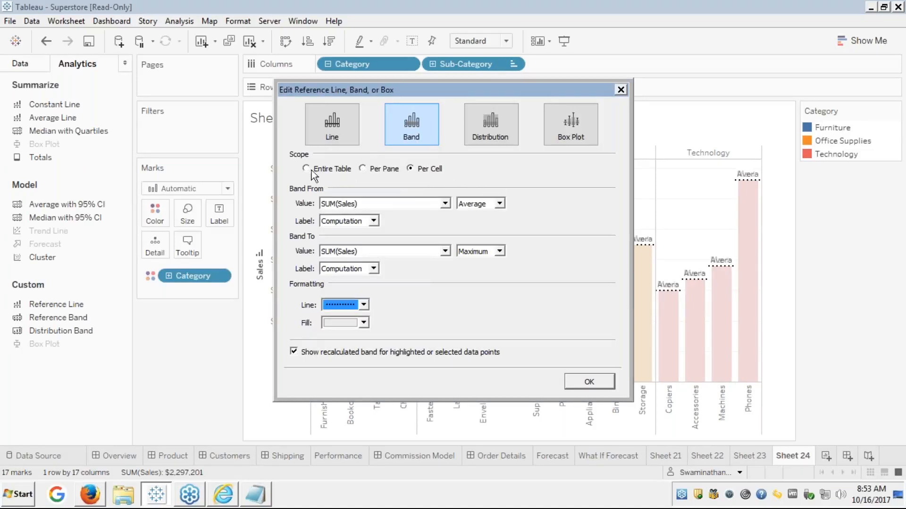
Set the reference band's scope to Per Pane, apply it, and inspect the average and maximum Sales per category.
{"action": "left_click", "coordinate": [363, 168]}
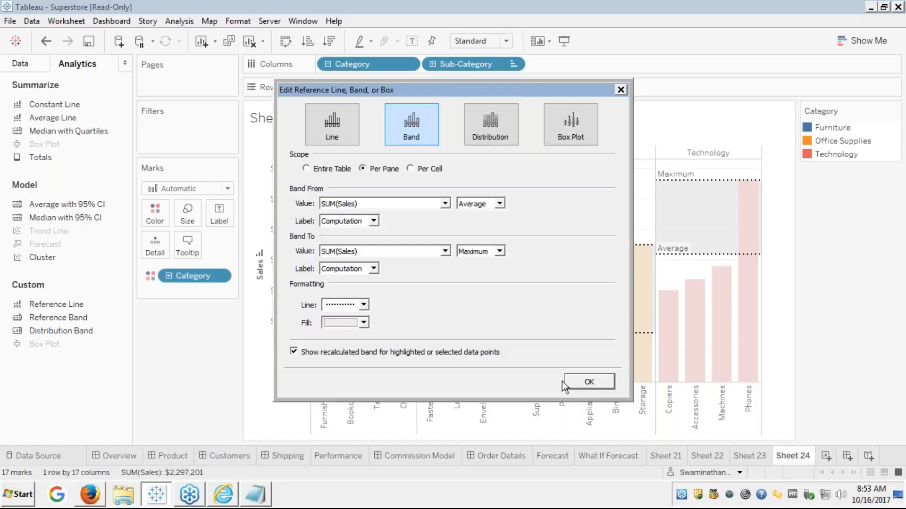
{"action": "left_click", "coordinate": [581, 382]}
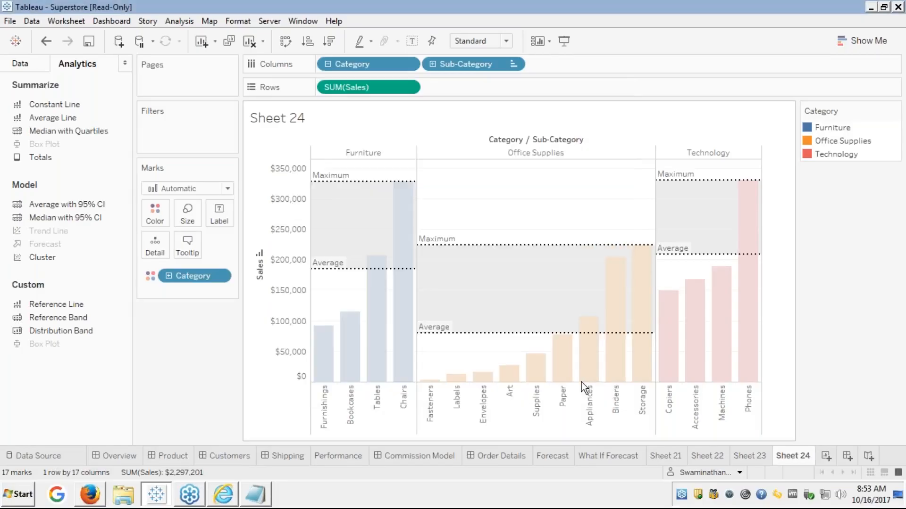
{"action": "left_click", "coordinate": [785, 269]}
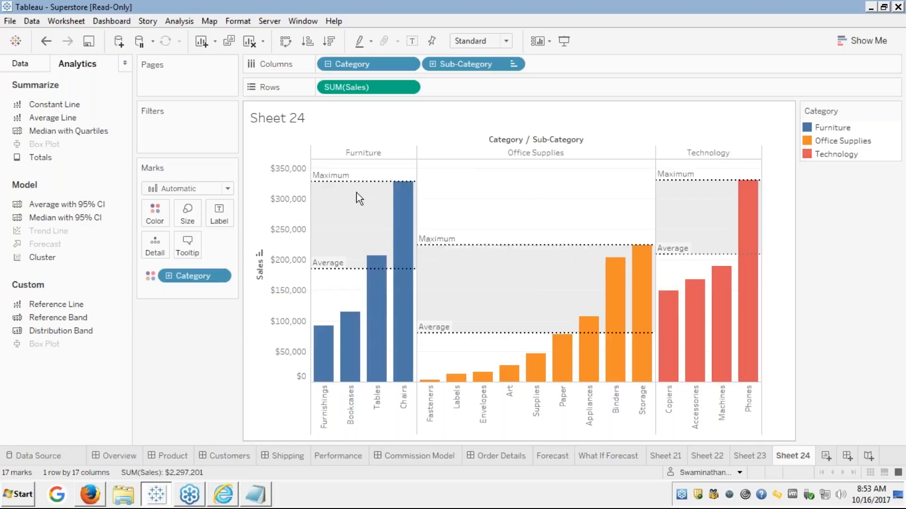
{"action": "mouse_move", "coordinate": [352, 268]}
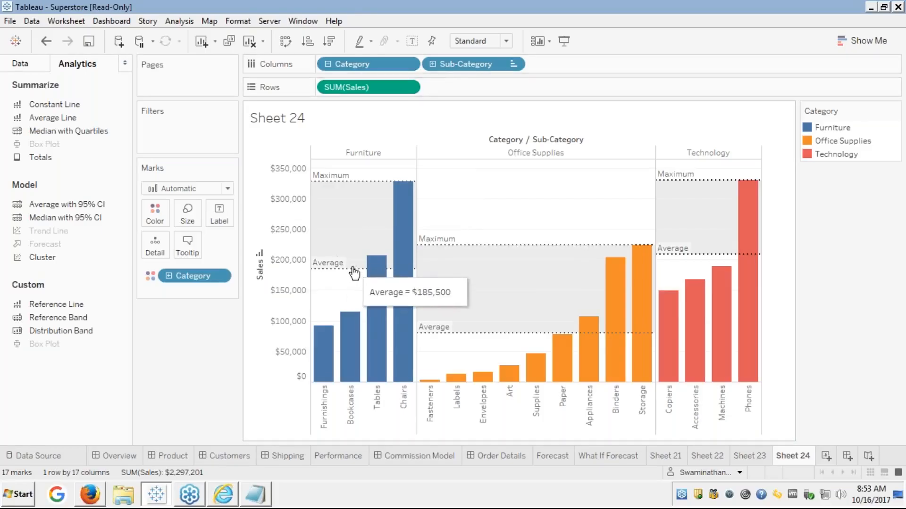
{"action": "mouse_move", "coordinate": [357, 183]}
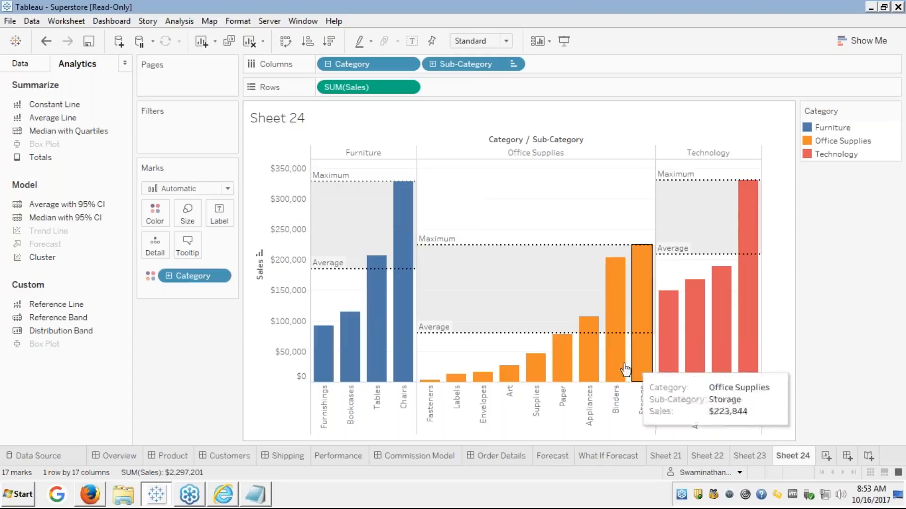
{"action": "mouse_move", "coordinate": [520, 335]}
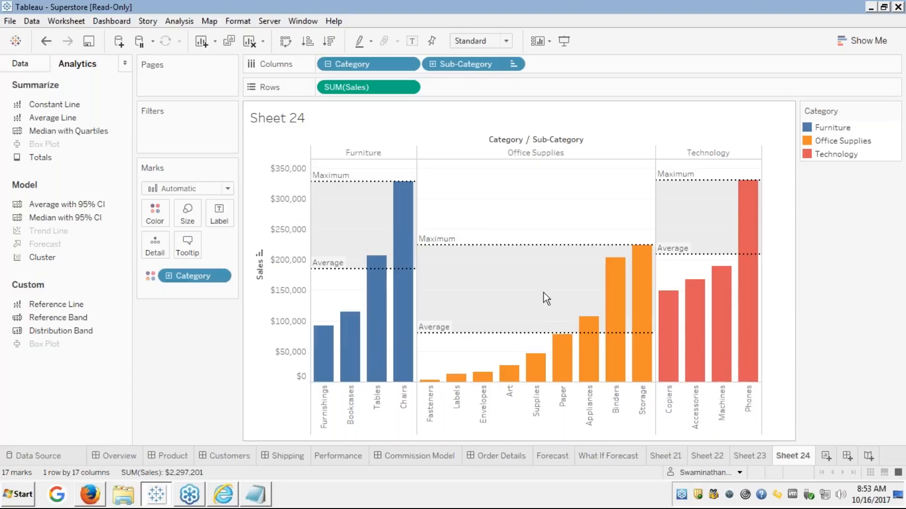
Examine the average-to-maximum band in each category against the Sales of individual sub-category bars, such as Appliances, Storage, Chairs, Tables and Machines.
{"action": "mouse_move", "coordinate": [537, 250]}
{"action": "mouse_move", "coordinate": [718, 257]}
{"action": "mouse_move", "coordinate": [644, 293]}
{"action": "mouse_move", "coordinate": [589, 326]}
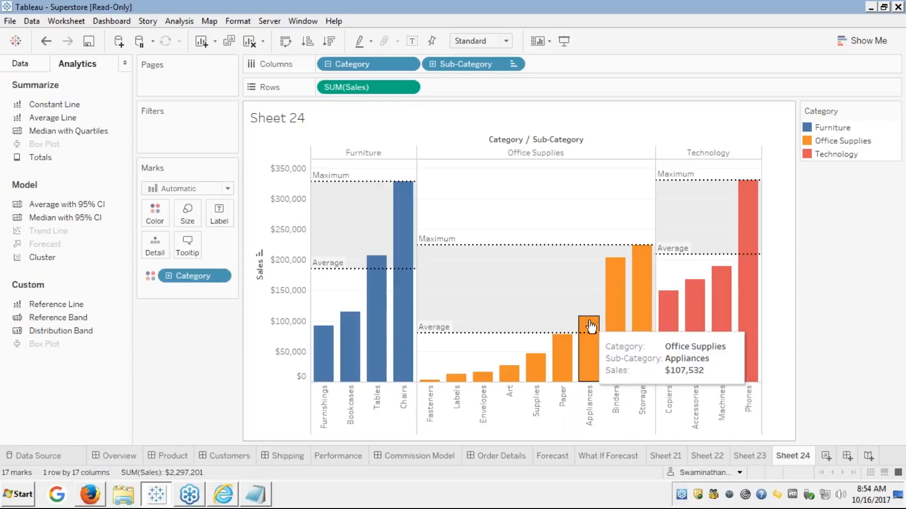
{"action": "mouse_move", "coordinate": [612, 305]}
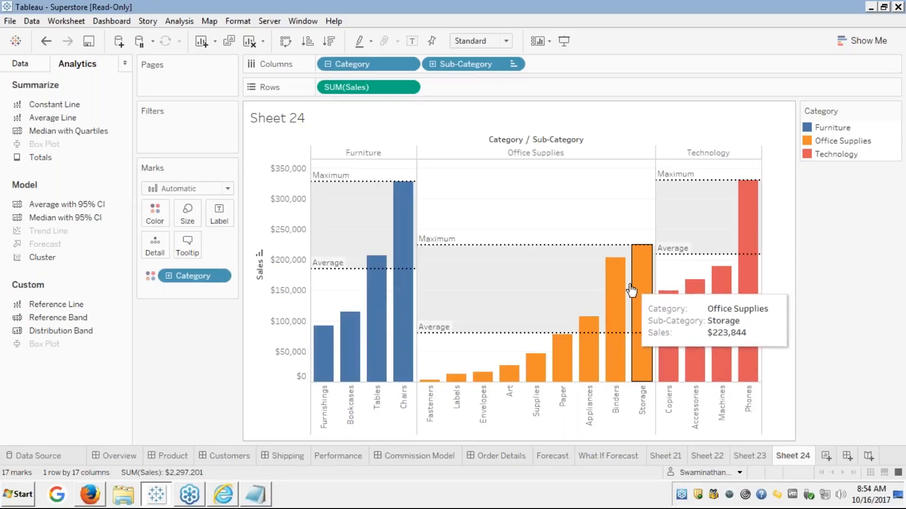
{"action": "mouse_move", "coordinate": [405, 257]}
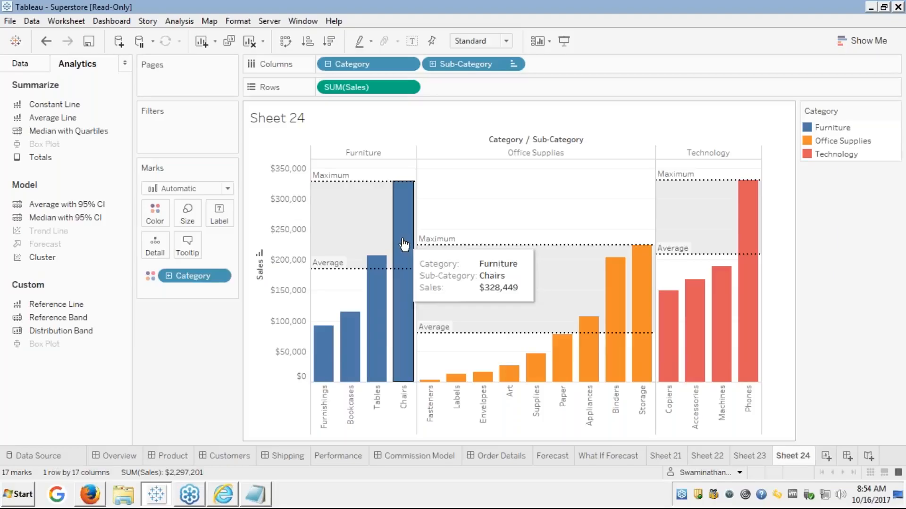
{"action": "mouse_move", "coordinate": [381, 265]}
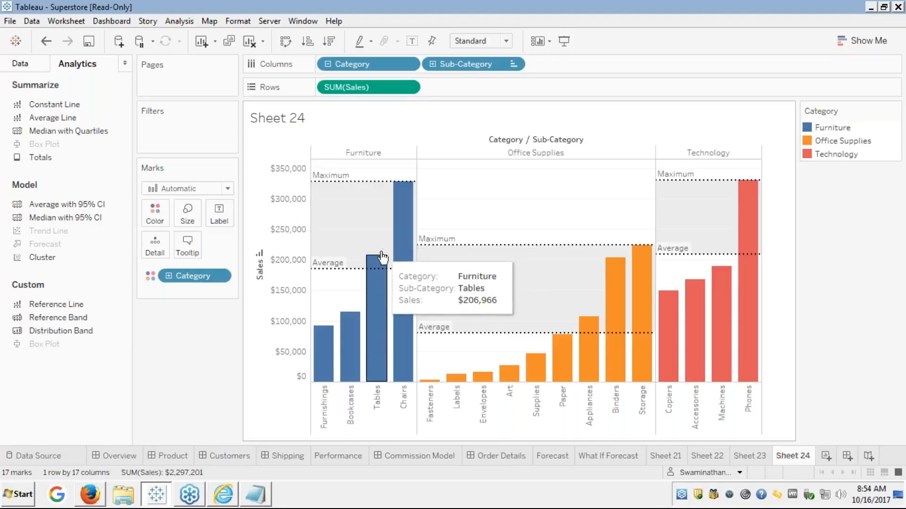
{"action": "mouse_move", "coordinate": [315, 364]}
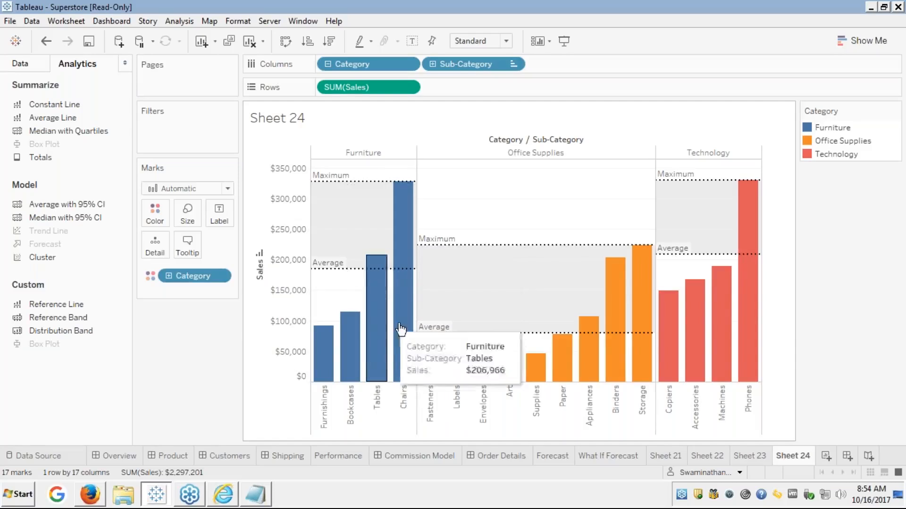
{"action": "mouse_move", "coordinate": [731, 274]}
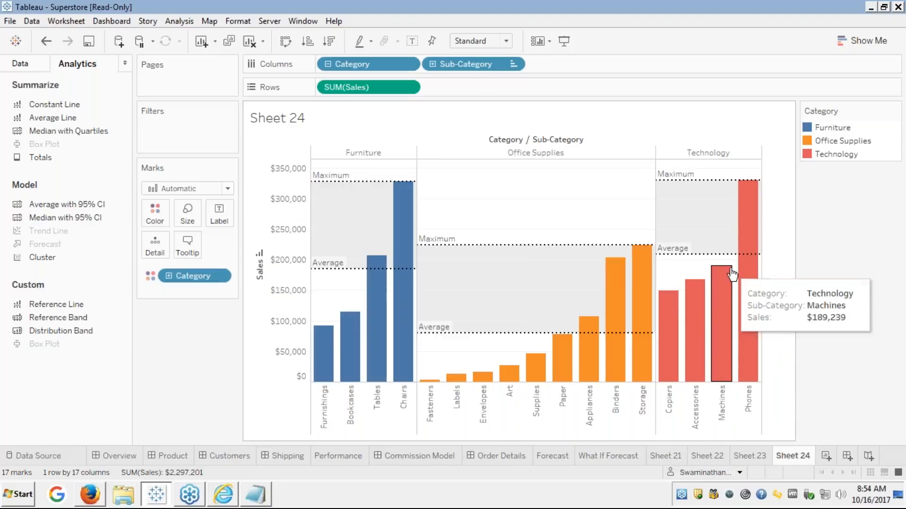
Convert the reference band into a per-pane distribution at 60%,80% of Average SUM(Sales), apply it, and inspect it against the bars in each category.
{"action": "right_click", "coordinate": [543, 251]}
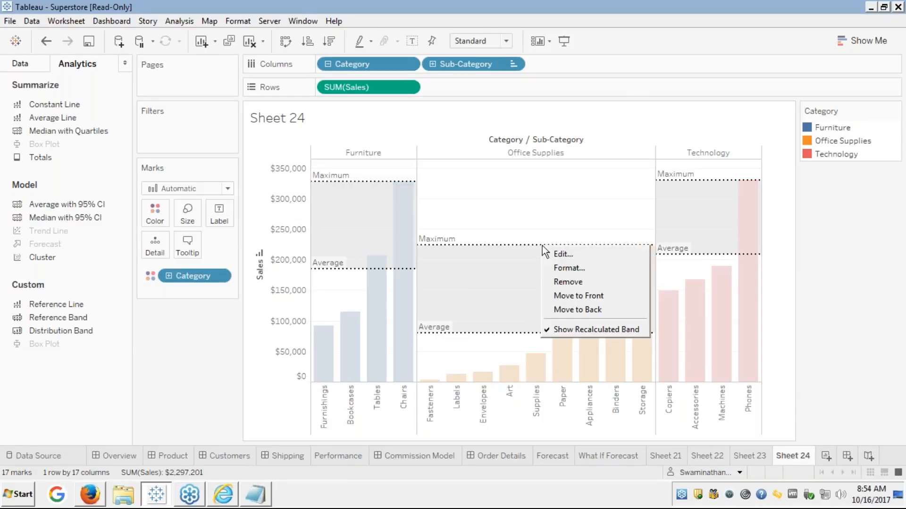
{"action": "left_click", "coordinate": [556, 254]}
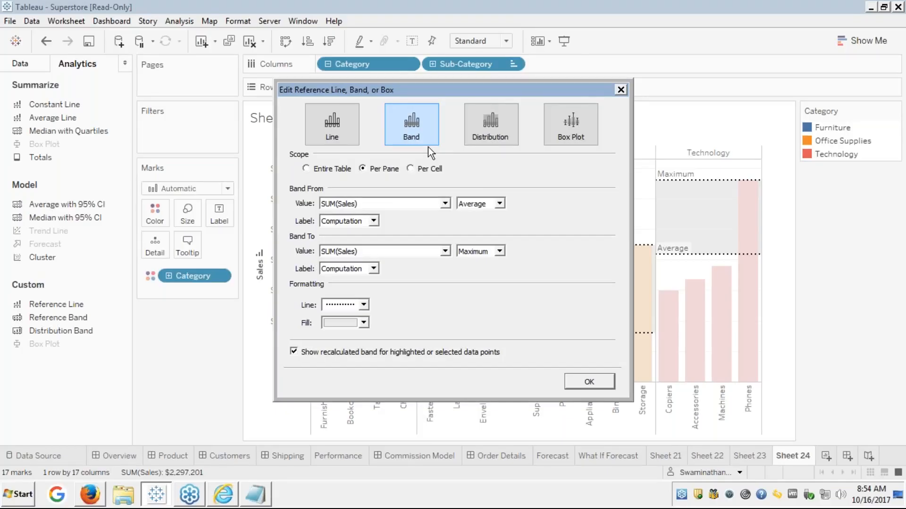
{"action": "left_click", "coordinate": [496, 127]}
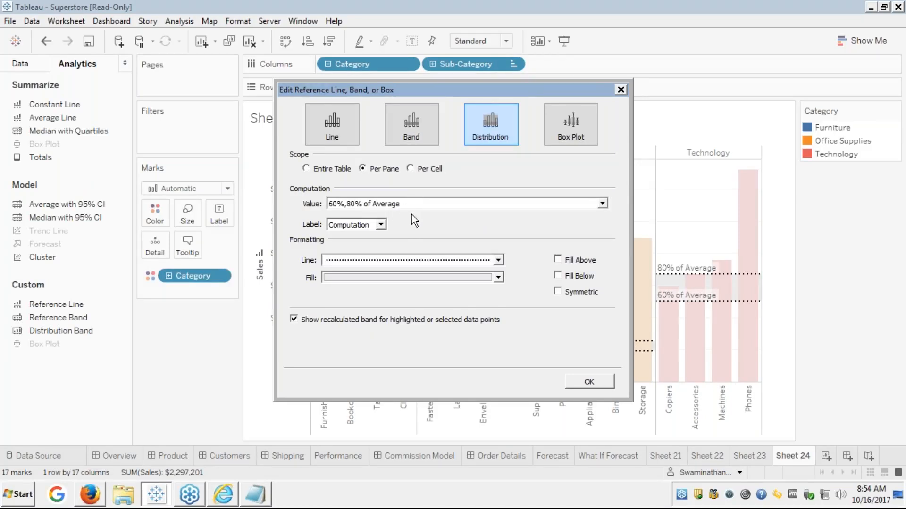
{"action": "left_click", "coordinate": [421, 204]}
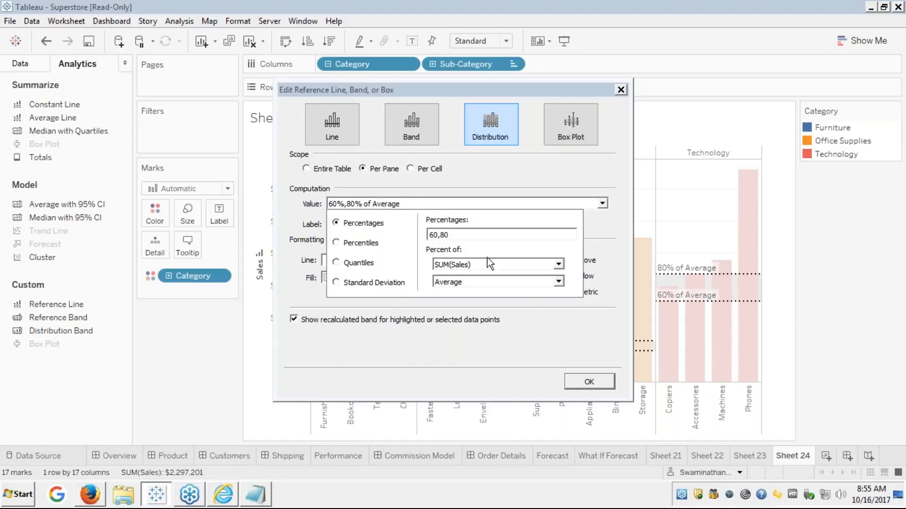
{"action": "left_click", "coordinate": [535, 327]}
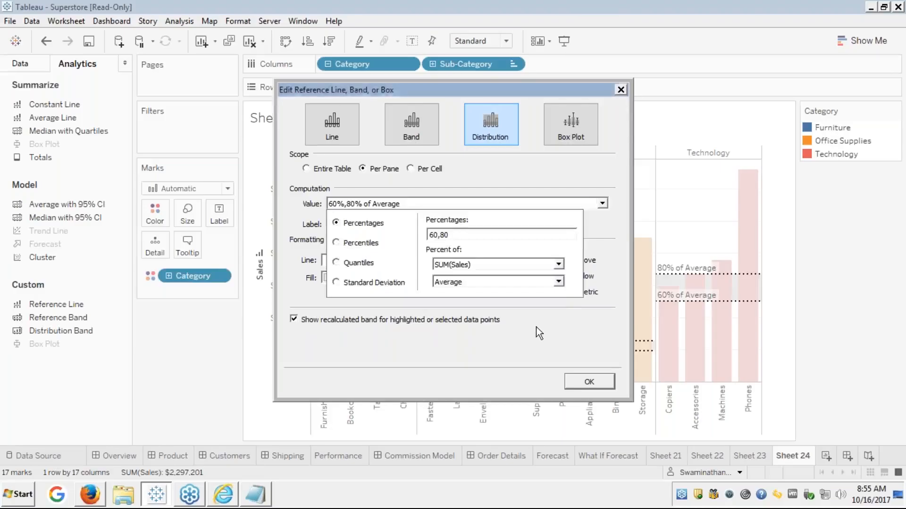
{"action": "left_click", "coordinate": [583, 385]}
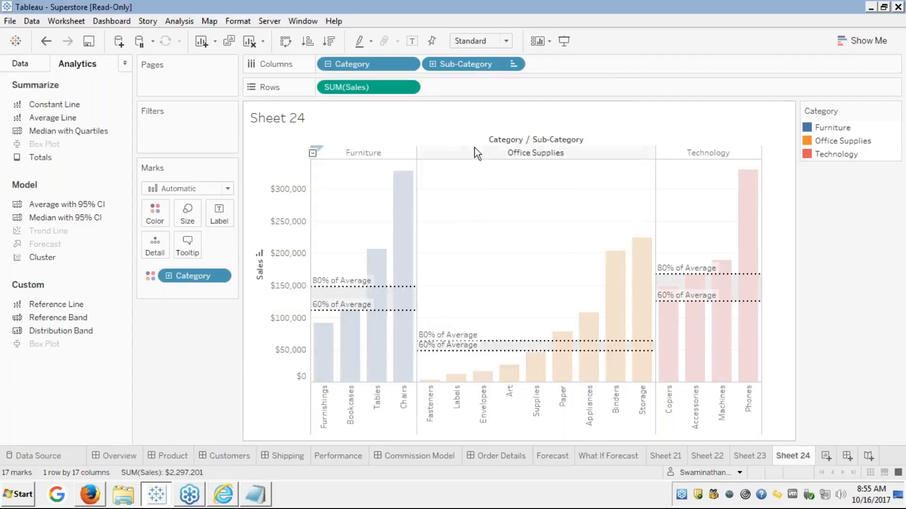
{"action": "left_click", "coordinate": [468, 229]}
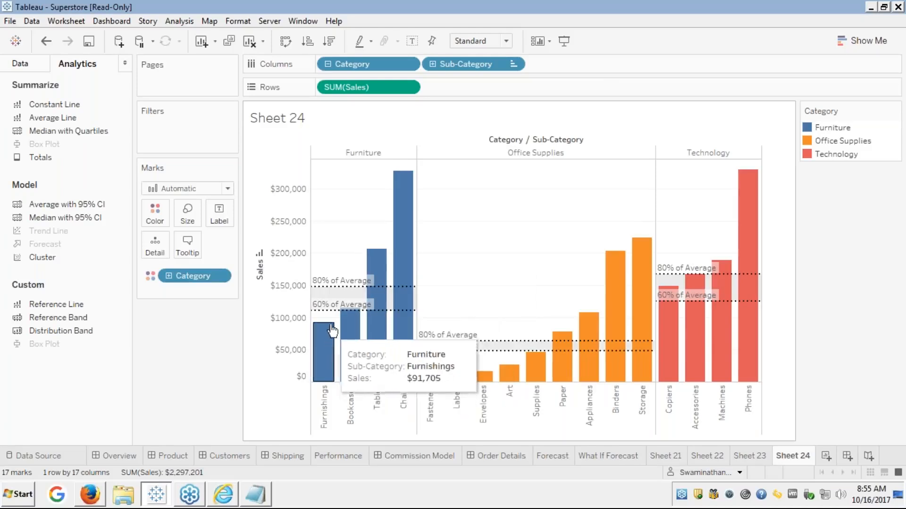
{"action": "mouse_move", "coordinate": [325, 311]}
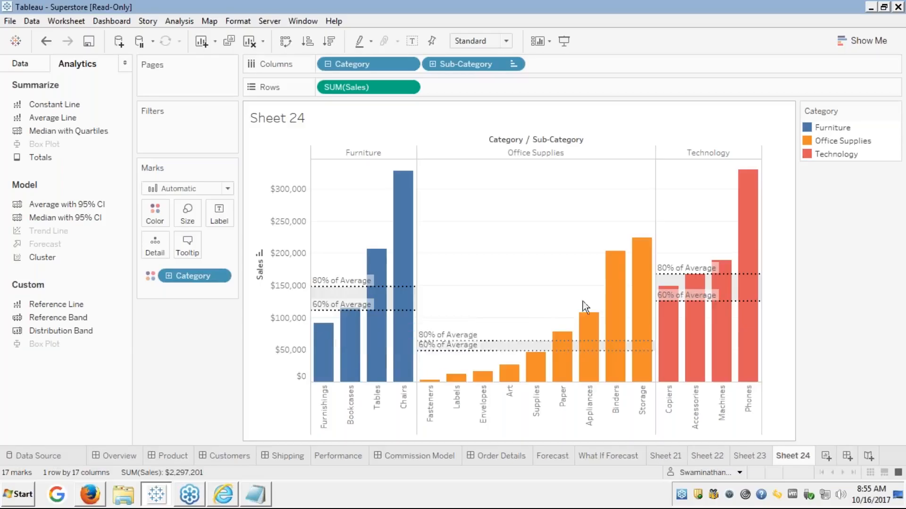
{"action": "mouse_move", "coordinate": [408, 317]}
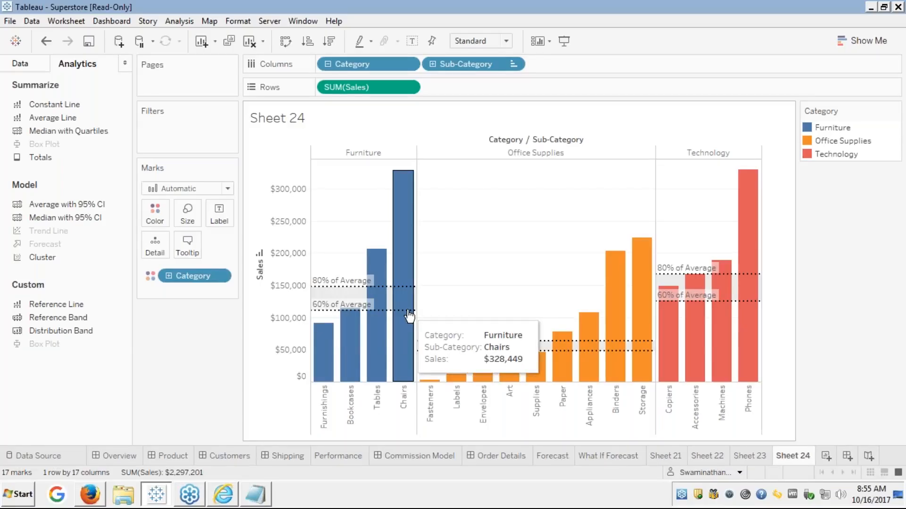
{"action": "mouse_move", "coordinate": [360, 291]}
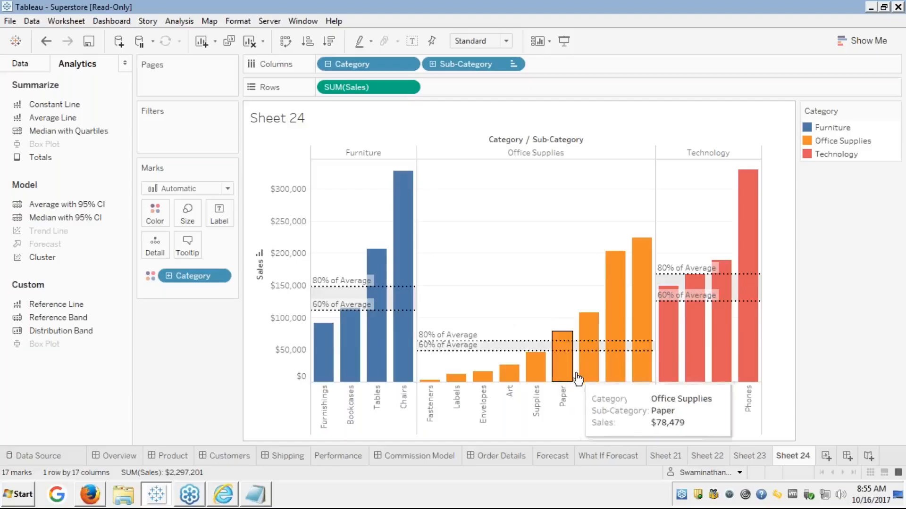
{"action": "mouse_move", "coordinate": [548, 348]}
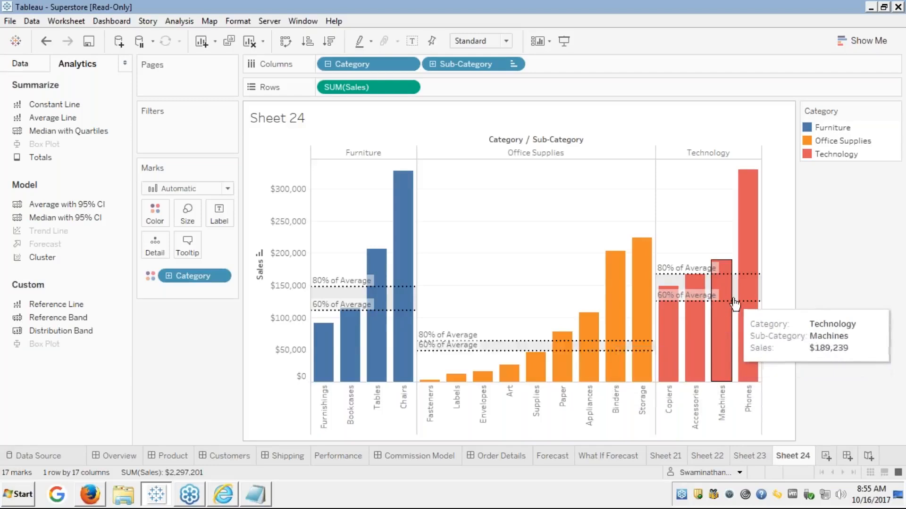
{"action": "mouse_move", "coordinate": [735, 279]}
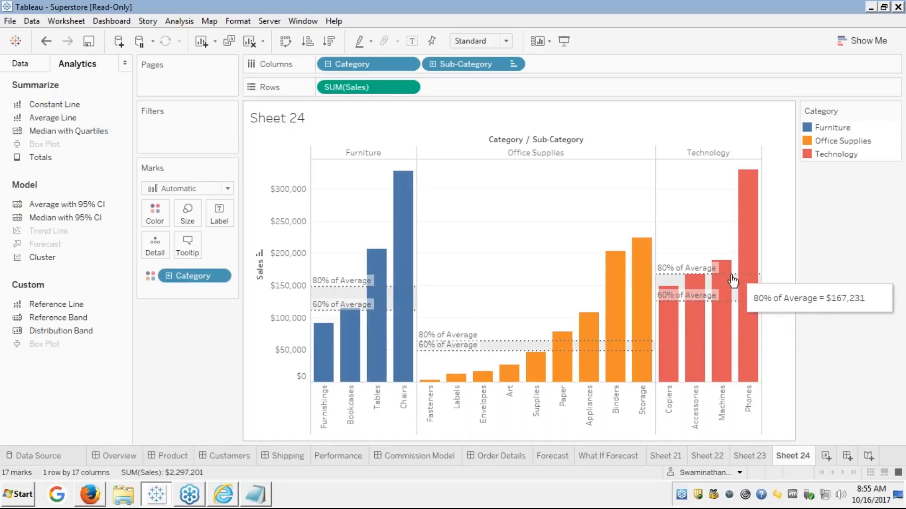
Change the distribution's computation to the 95 percentile, apply it, and inspect the percentile line in each category.
{"action": "left_click", "coordinate": [346, 291]}
{"action": "right_click", "coordinate": [346, 291]}
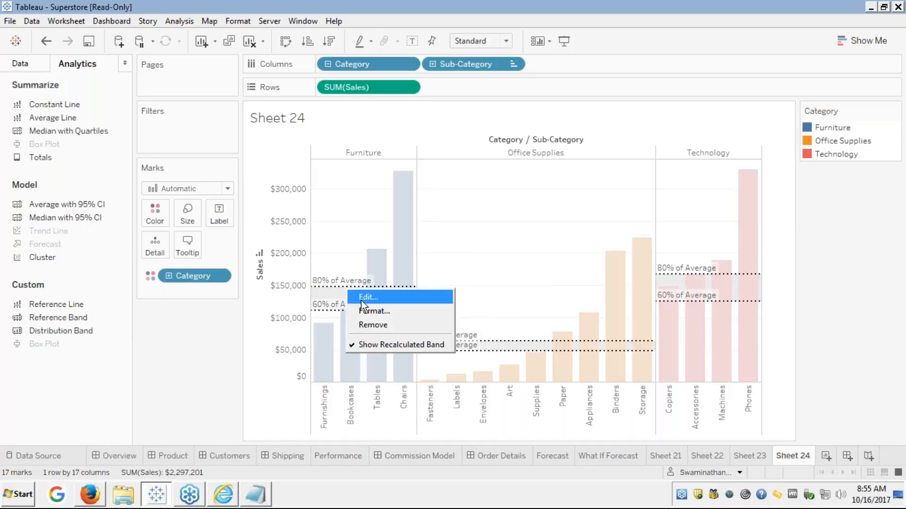
{"action": "left_click", "coordinate": [366, 297]}
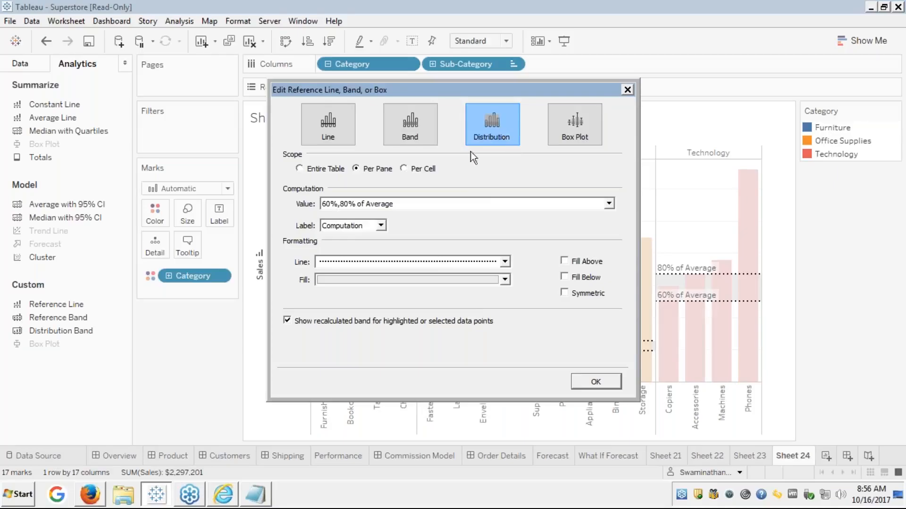
{"action": "left_click", "coordinate": [443, 198]}
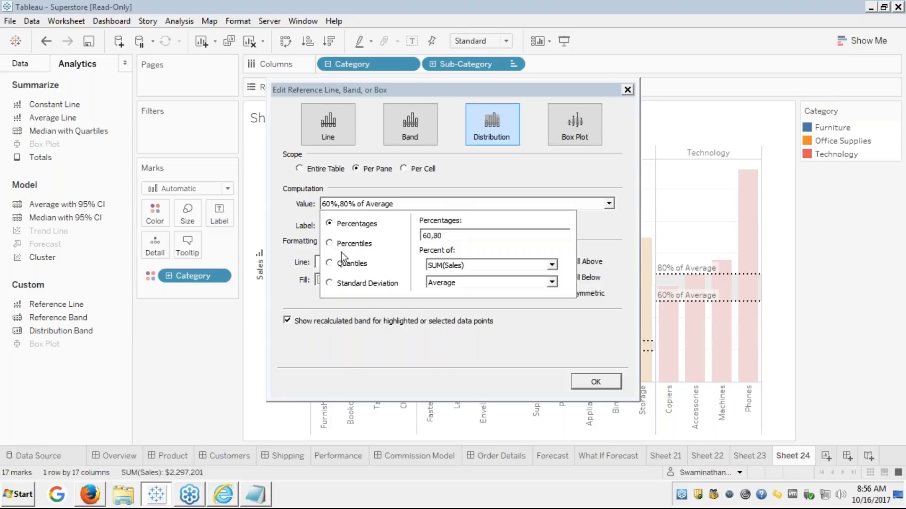
{"action": "left_click", "coordinate": [329, 243]}
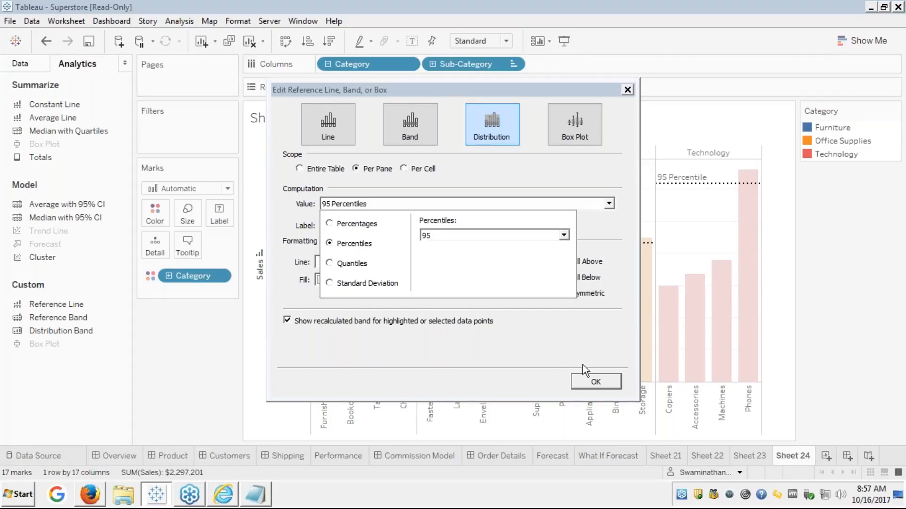
{"action": "left_click", "coordinate": [586, 380]}
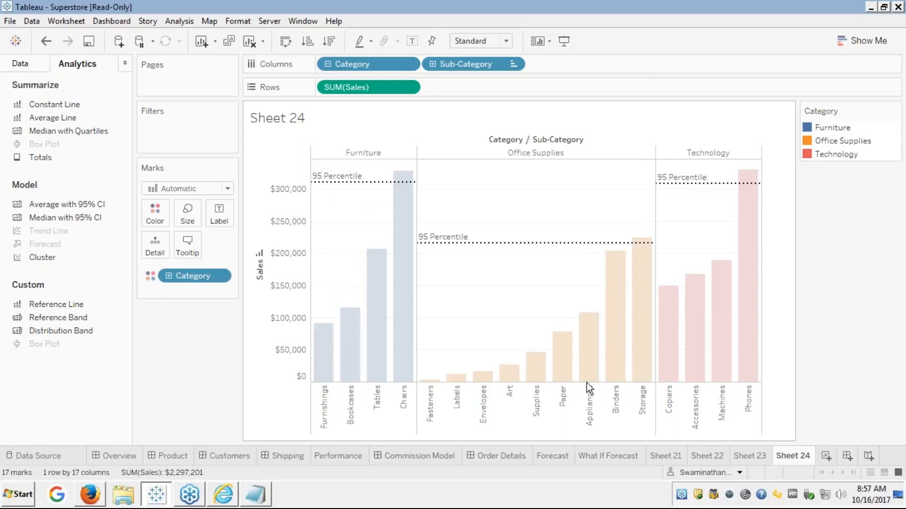
{"action": "left_click", "coordinate": [503, 293]}
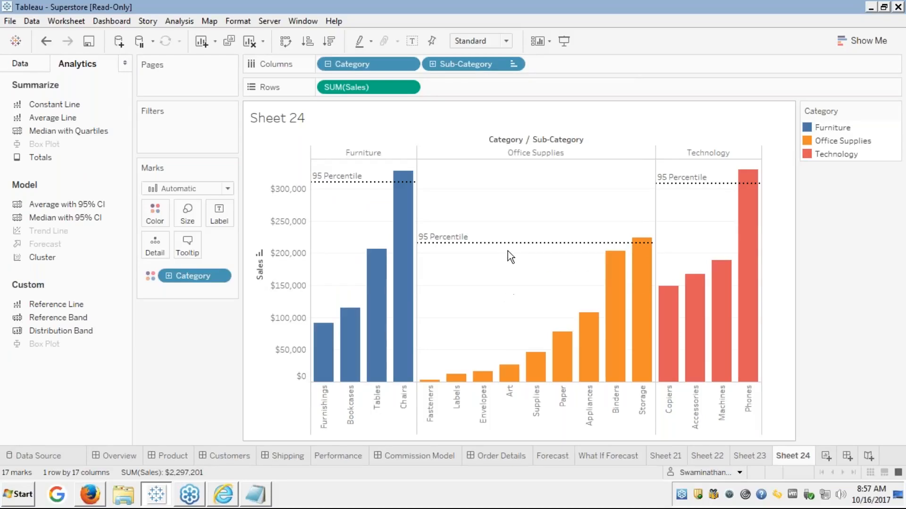
{"action": "mouse_move", "coordinate": [520, 245]}
{"action": "mouse_move", "coordinate": [708, 181]}
Change the distribution's computation to quantiles with 4 tiles, apply it, and inspect the quartile and median lines in each category.
{"action": "right_click", "coordinate": [498, 243]}
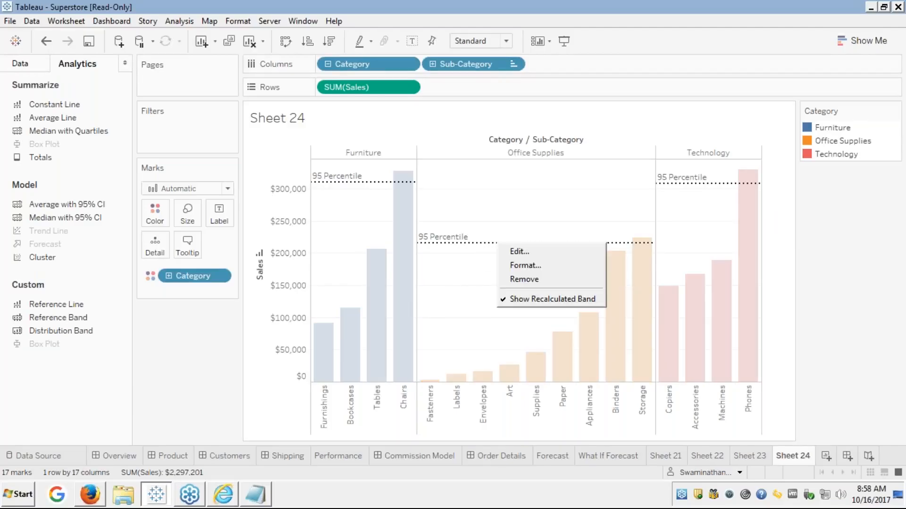
{"action": "left_click", "coordinate": [523, 250]}
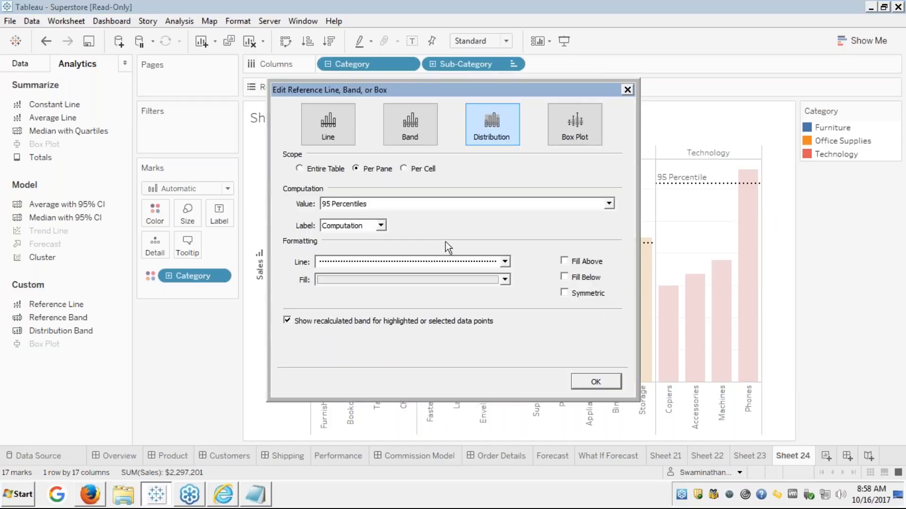
{"action": "left_click", "coordinate": [526, 205]}
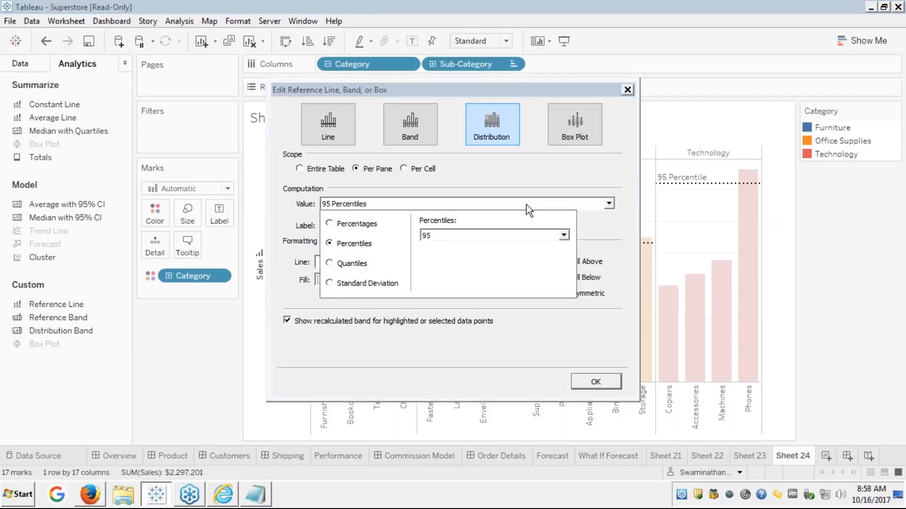
{"action": "left_click", "coordinate": [329, 263]}
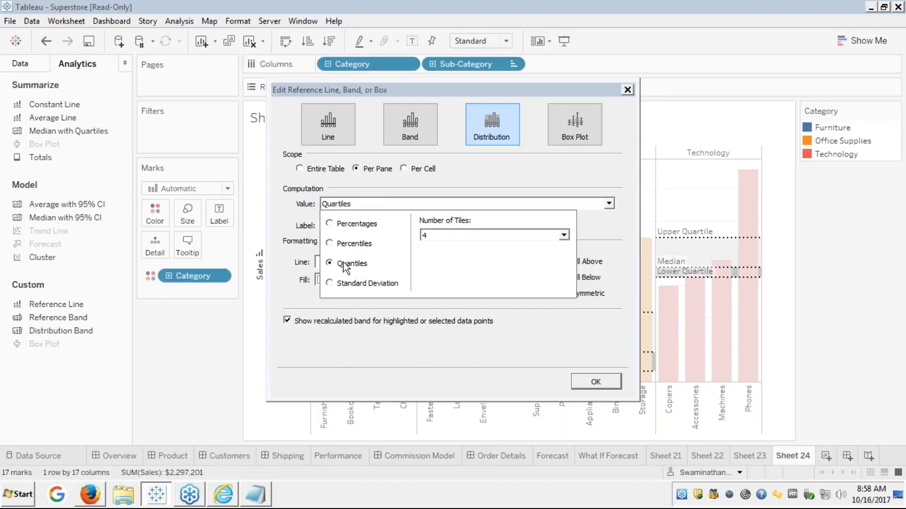
{"action": "left_click", "coordinate": [534, 237]}
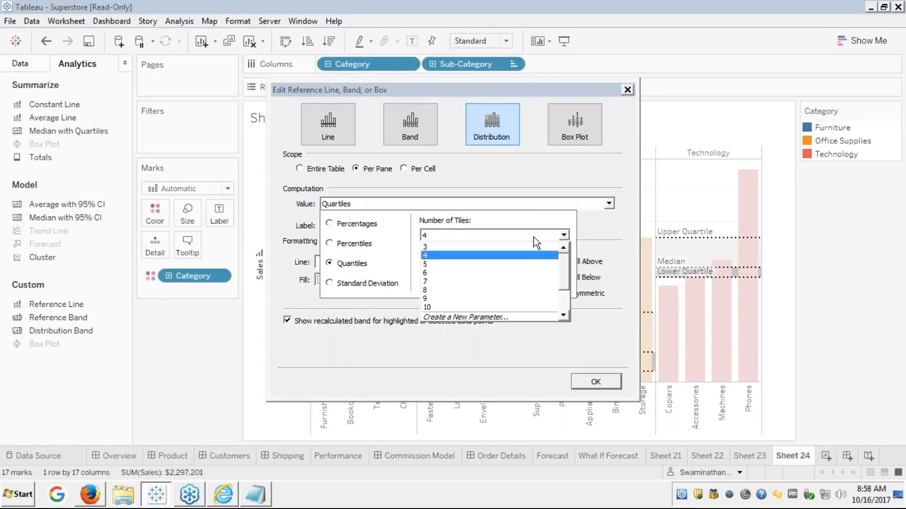
{"action": "left_click", "coordinate": [507, 256]}
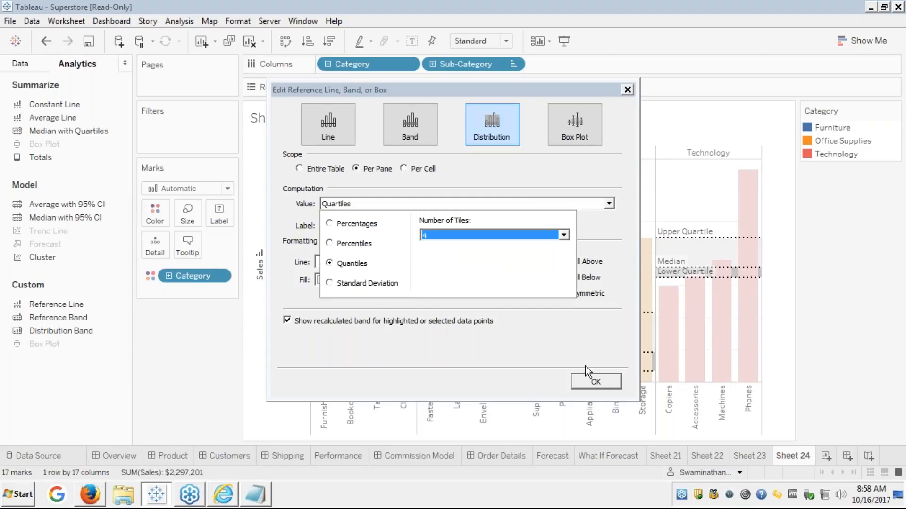
{"action": "left_click", "coordinate": [540, 310]}
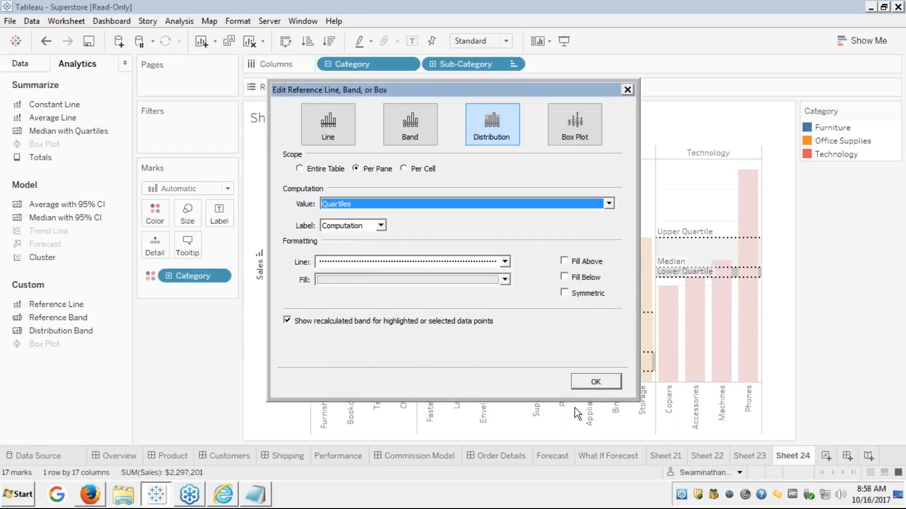
{"action": "left_click", "coordinate": [587, 381]}
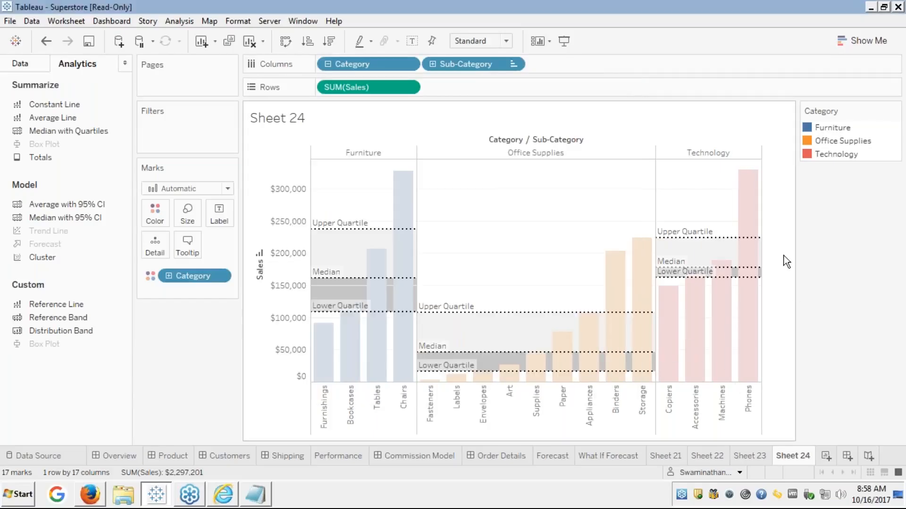
{"action": "mouse_move", "coordinate": [728, 281]}
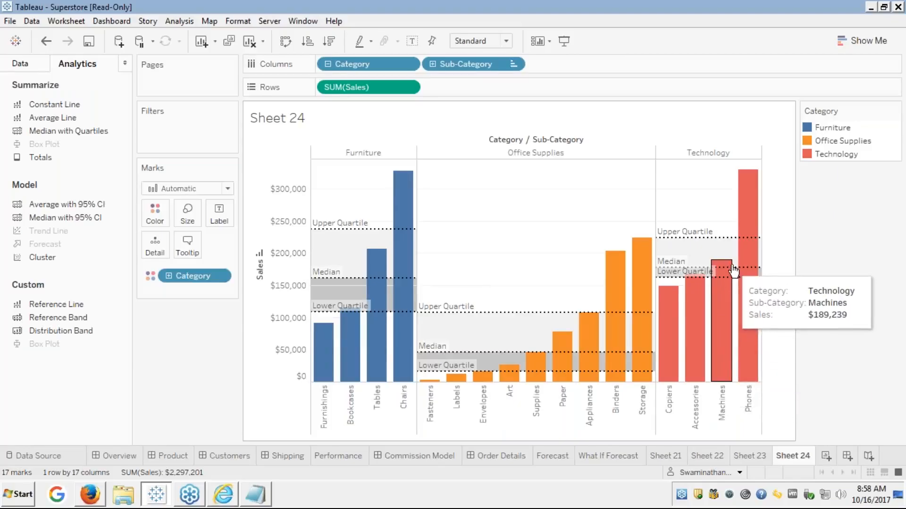
{"action": "mouse_move", "coordinate": [735, 246]}
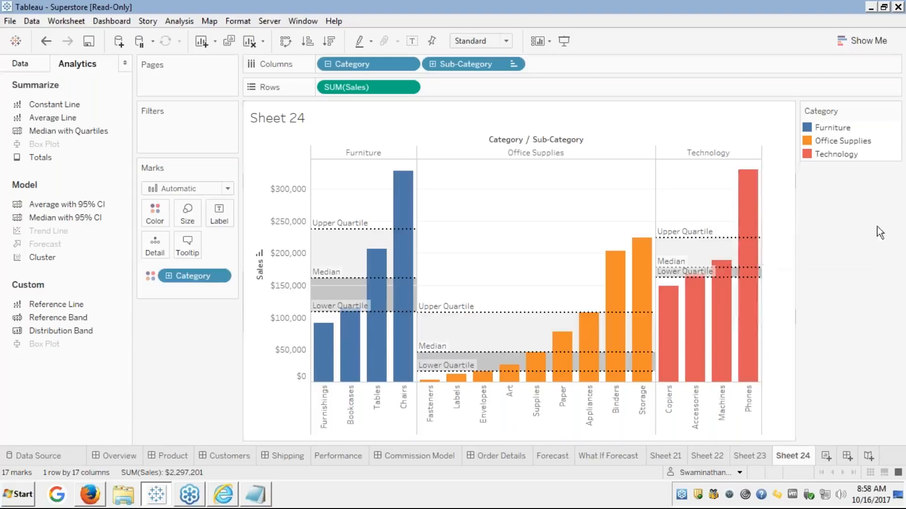
{"action": "mouse_move", "coordinate": [325, 313]}
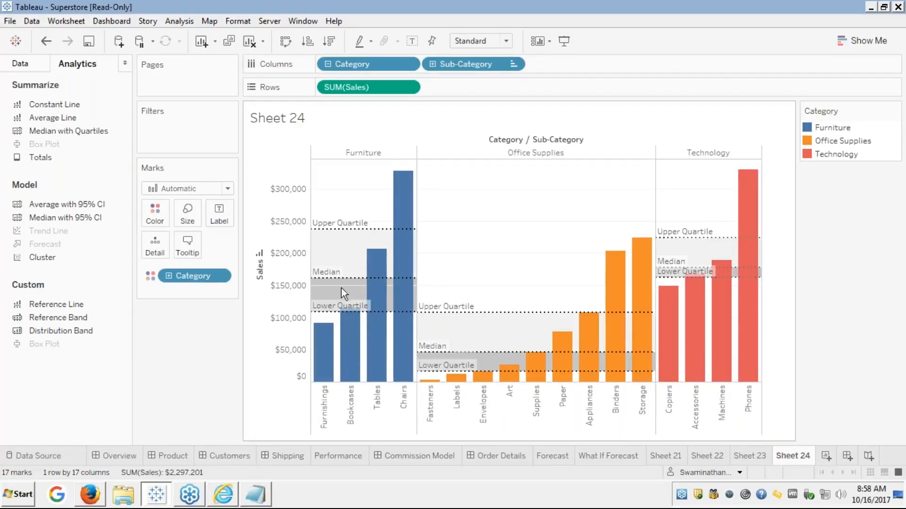
Review the settings of the per-pane quartile distribution and close them with the current options.
{"action": "left_click", "coordinate": [367, 236]}
{"action": "right_click", "coordinate": [366, 233]}
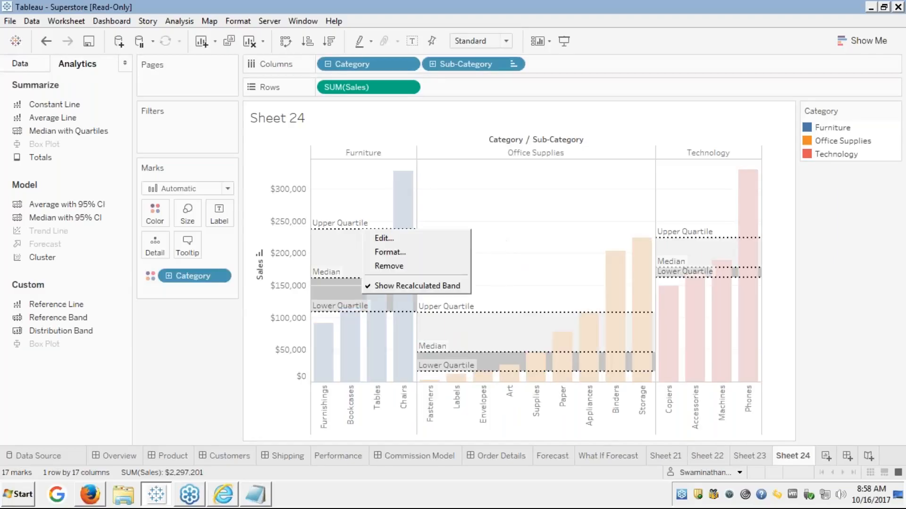
{"action": "left_click", "coordinate": [380, 238]}
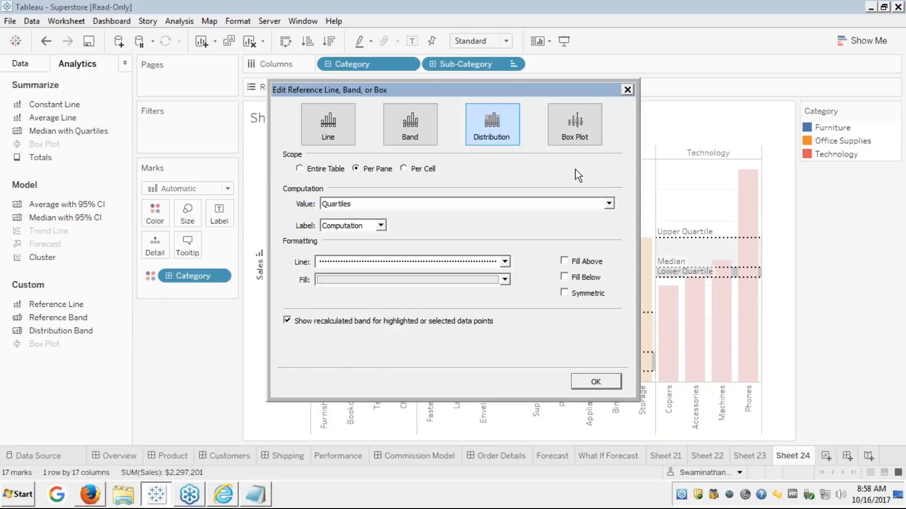
{"action": "left_click", "coordinate": [582, 383]}
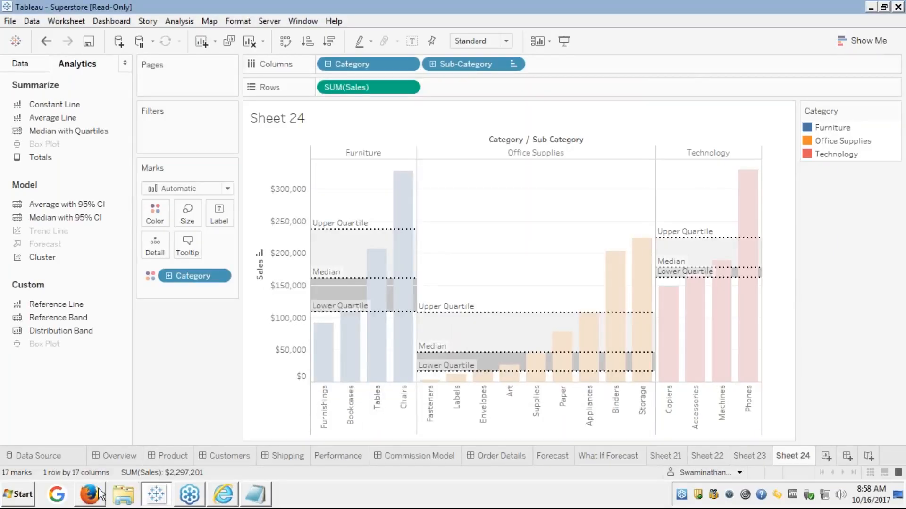
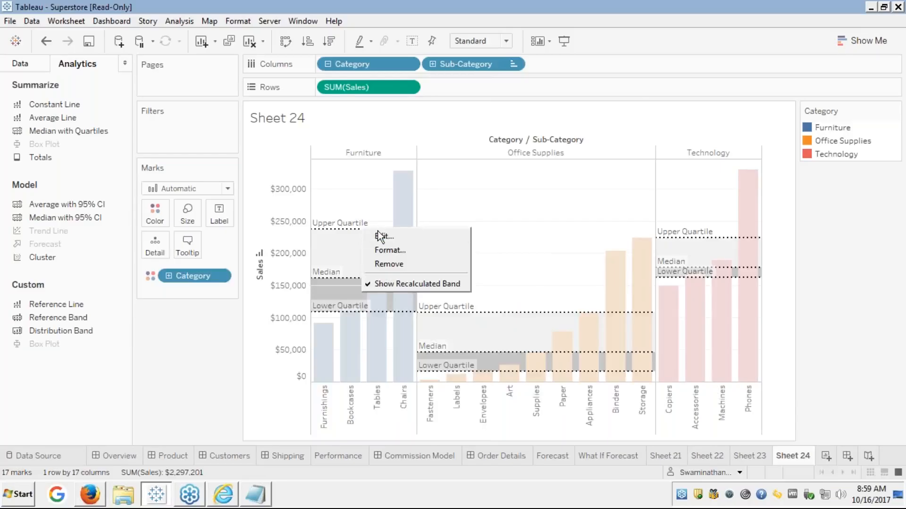
Reopen the distribution's settings and compare the Line and Band options before returning to Distribution.
{"action": "left_click", "coordinate": [380, 236]}
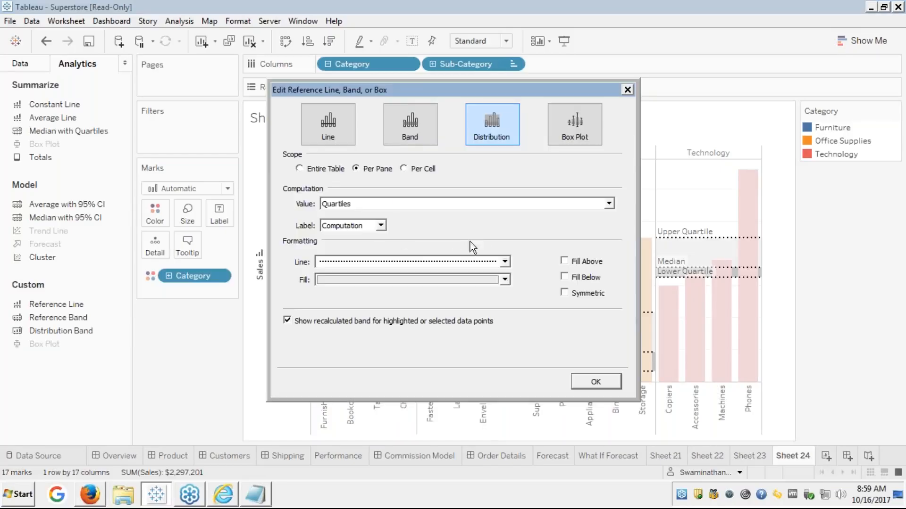
{"action": "left_click", "coordinate": [324, 127]}
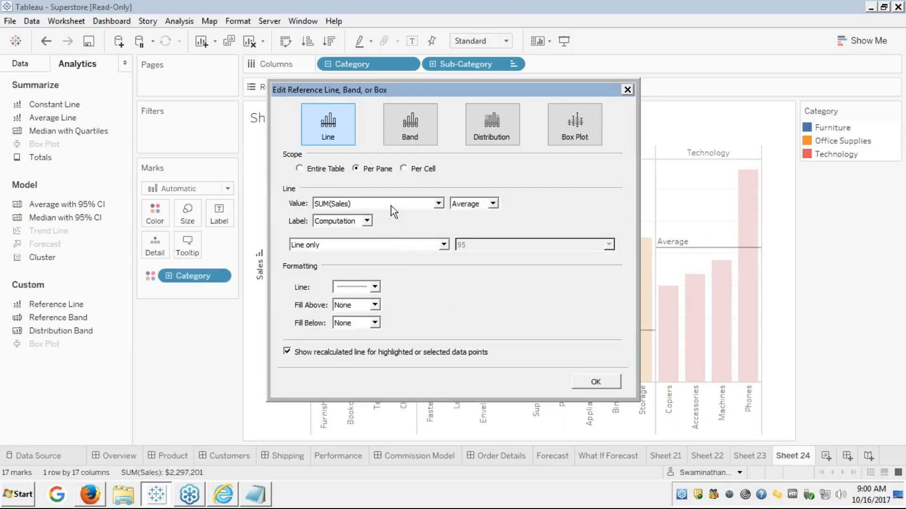
{"action": "left_click", "coordinate": [423, 246]}
{"action": "left_click", "coordinate": [423, 245]}
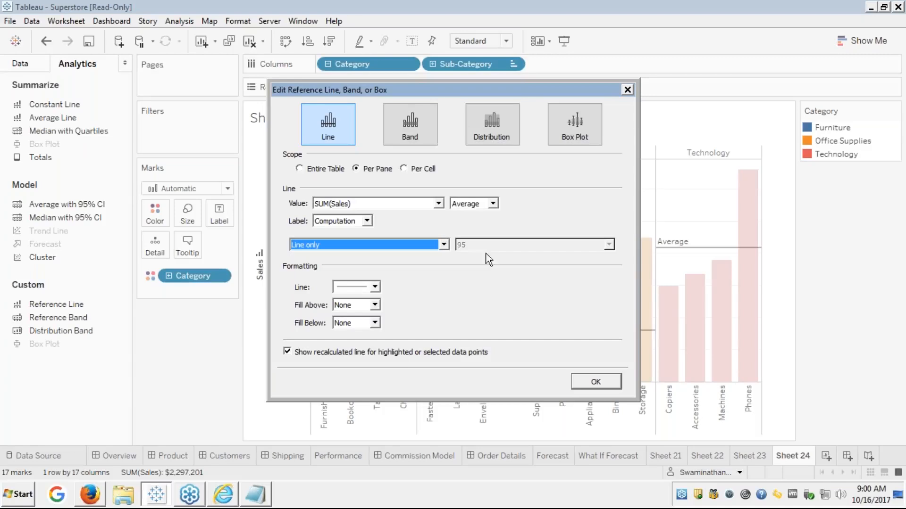
{"action": "left_click", "coordinate": [410, 136]}
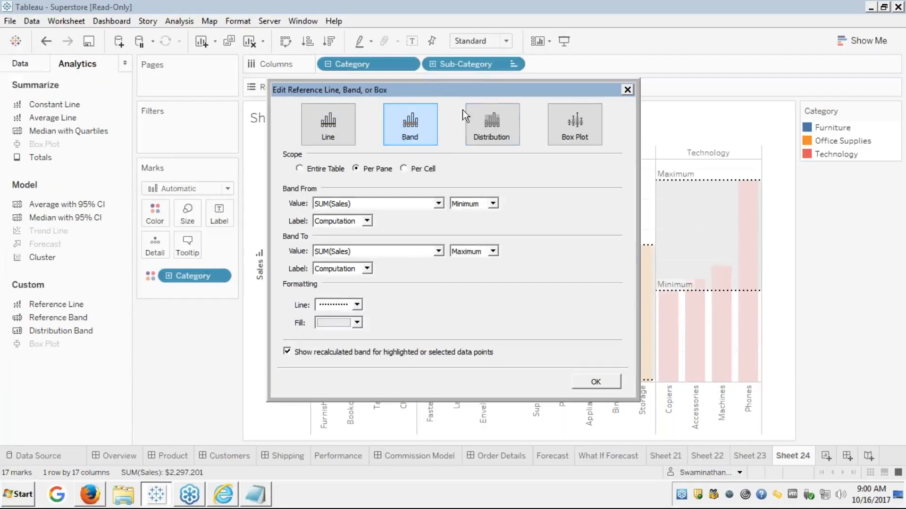
{"action": "left_click", "coordinate": [484, 131]}
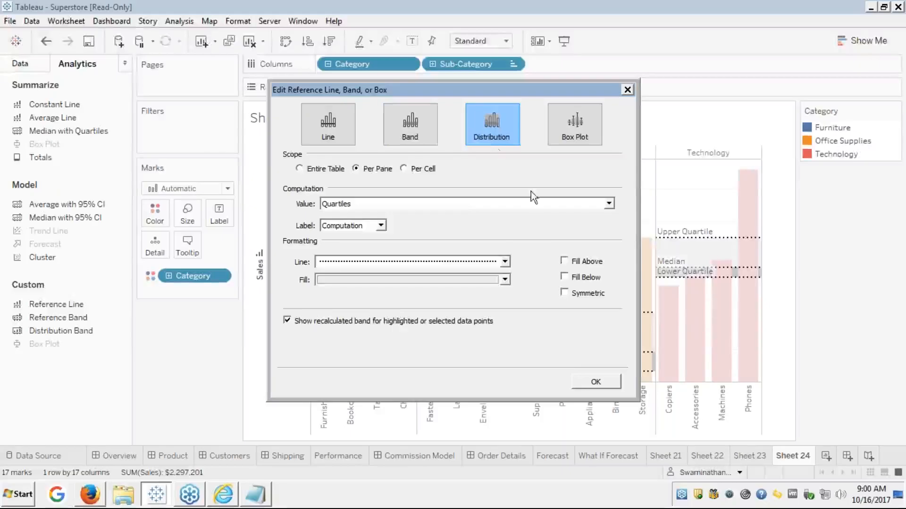
Try the distribution computation as Standard Deviation with factors -1,1, and as Percentages at 60,80 of Total SUM(Sales).
{"action": "left_click", "coordinate": [608, 204]}
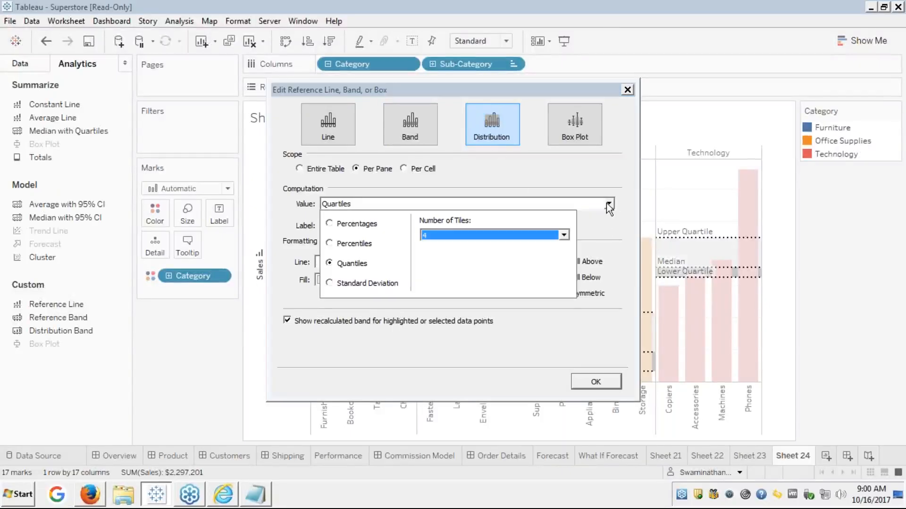
{"action": "left_click", "coordinate": [329, 283]}
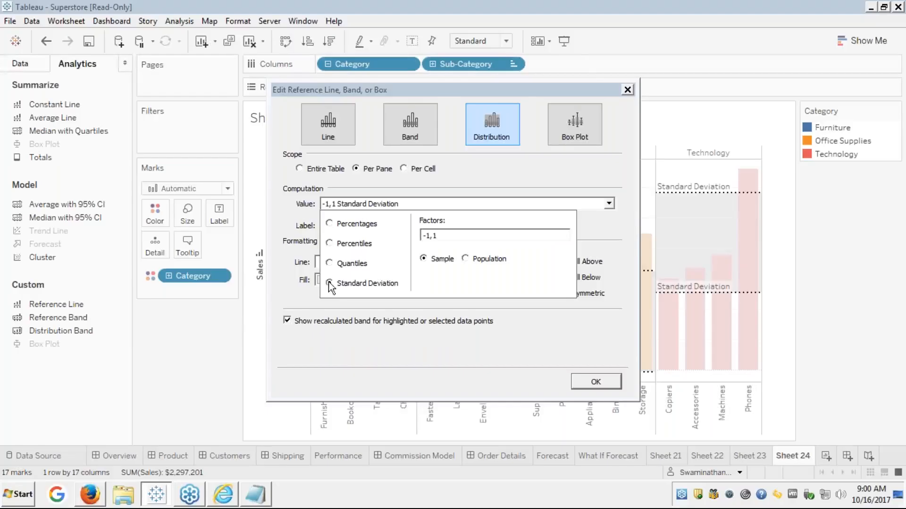
{"action": "left_click", "coordinate": [330, 224]}
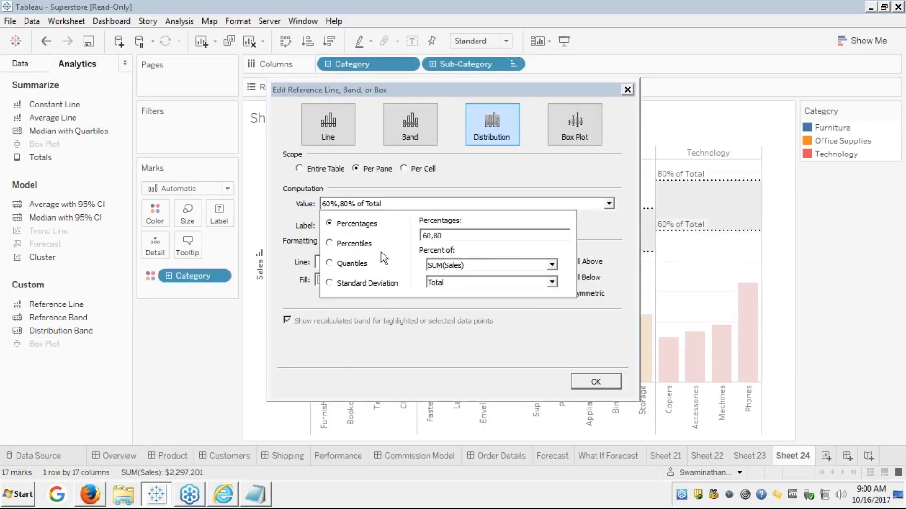
{"action": "left_click", "coordinate": [545, 324]}
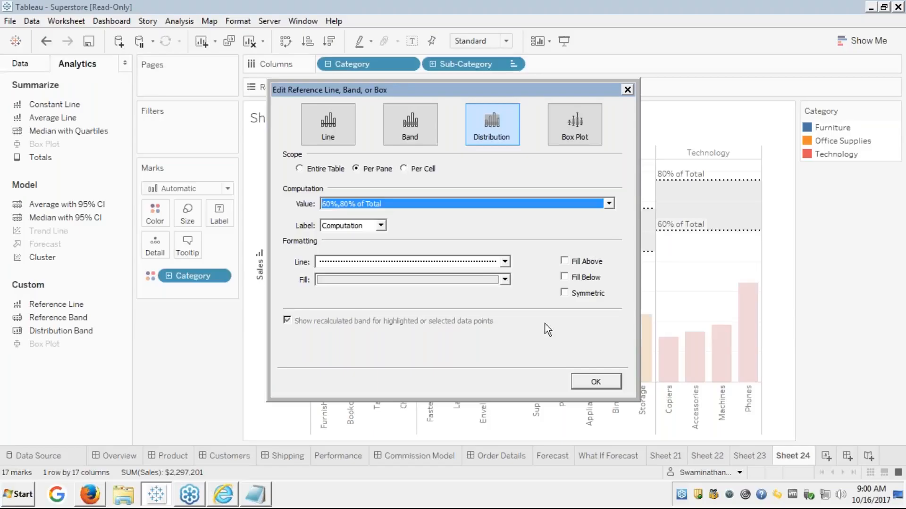
Review the Band settings, the aggregation choices available for a Line, and the Box Plot options for the reference object.
{"action": "left_click", "coordinate": [418, 120]}
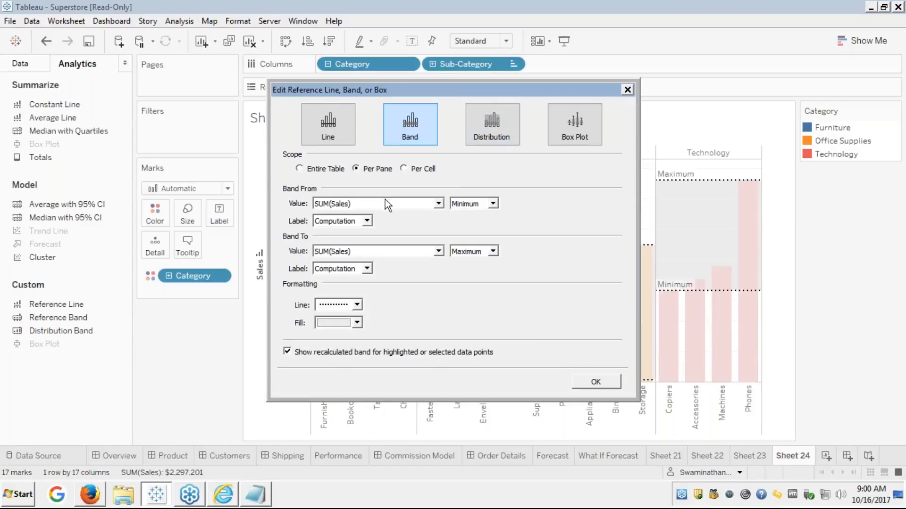
{"action": "left_click", "coordinate": [342, 137]}
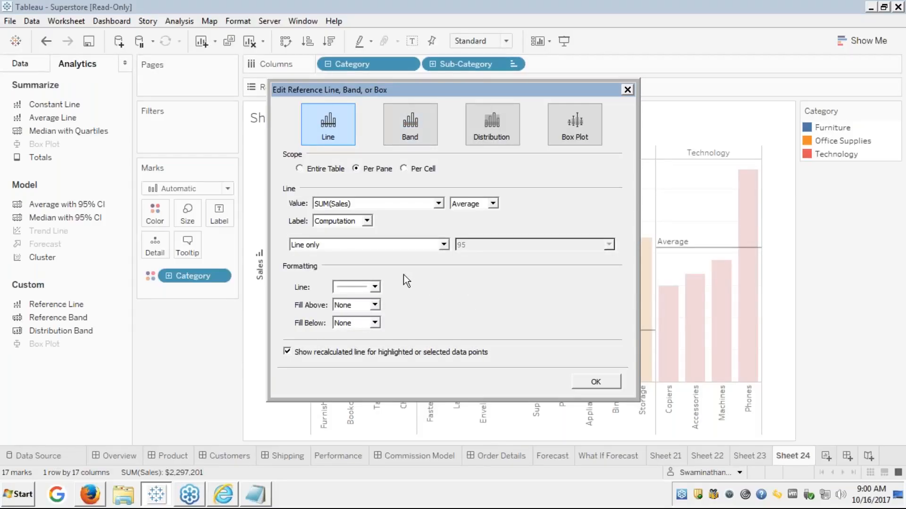
{"action": "left_click", "coordinate": [493, 204]}
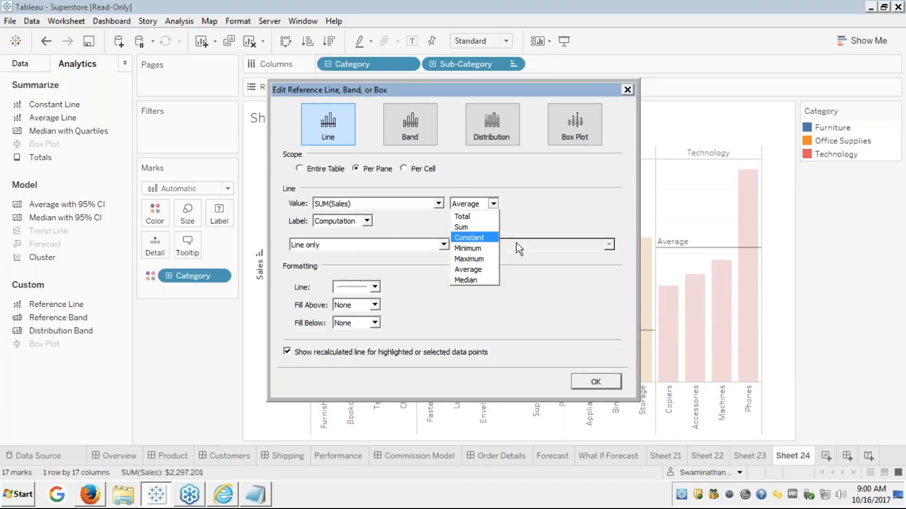
{"action": "left_click", "coordinate": [526, 273]}
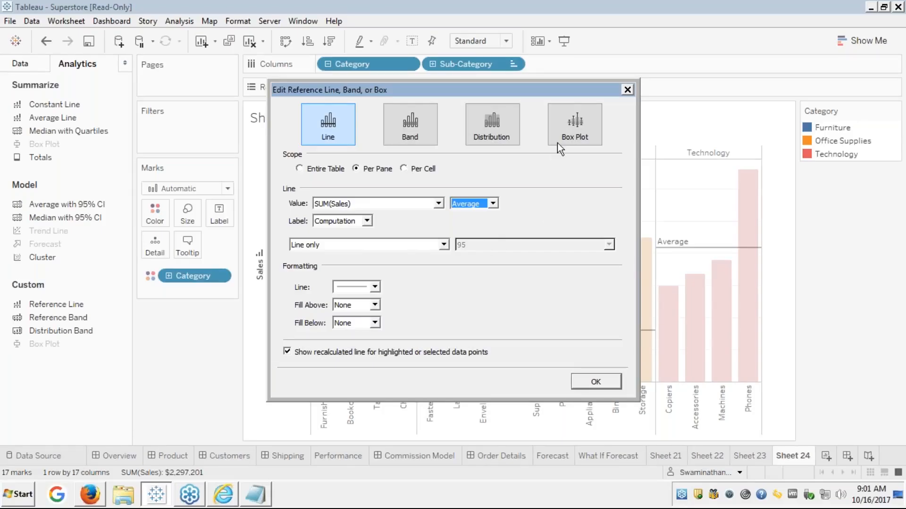
{"action": "left_click", "coordinate": [567, 133]}
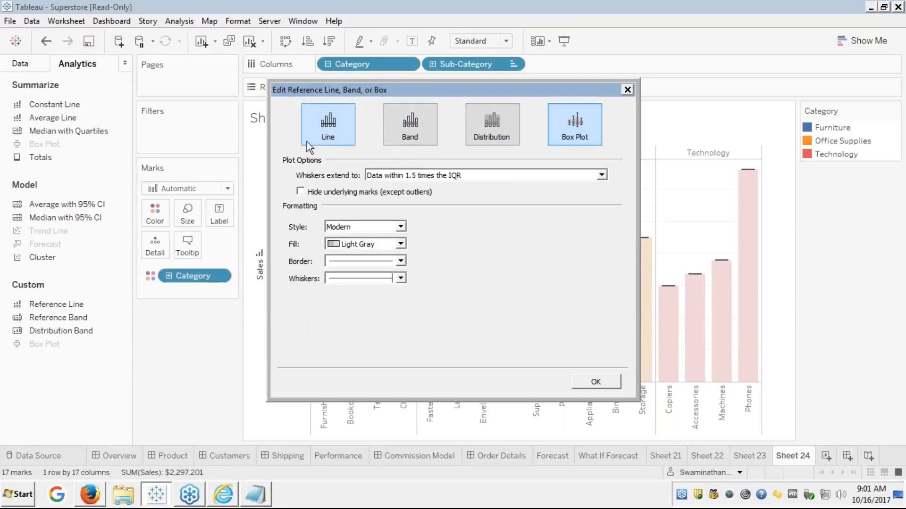
Convert the distribution into a per-pane Average SUM(Sales) line with a light beige fill above, comparing the scope options, and apply it.
{"action": "left_click", "coordinate": [326, 134]}
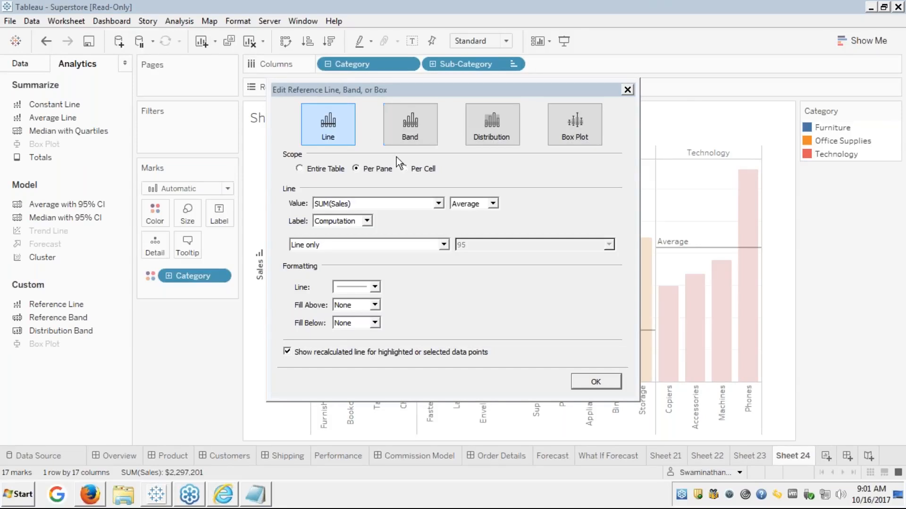
{"action": "left_click", "coordinate": [300, 168]}
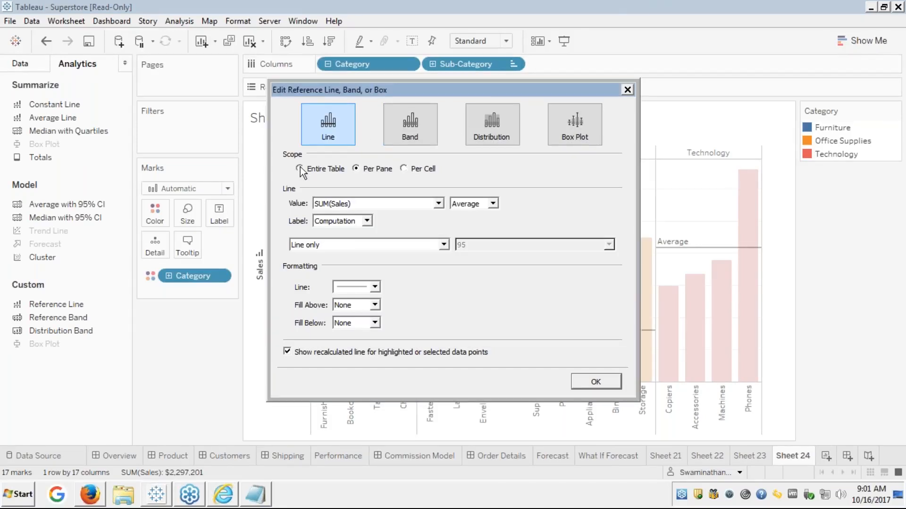
{"action": "left_click", "coordinate": [404, 169]}
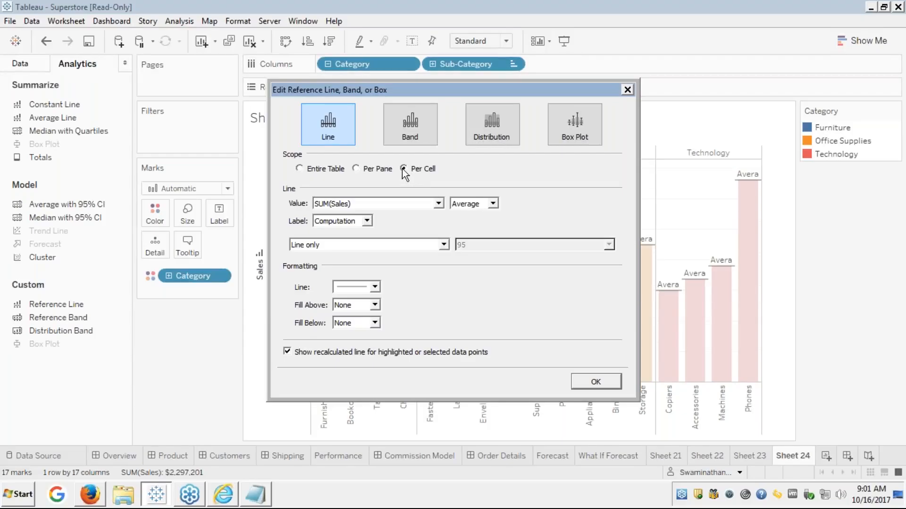
{"action": "left_click", "coordinate": [357, 168]}
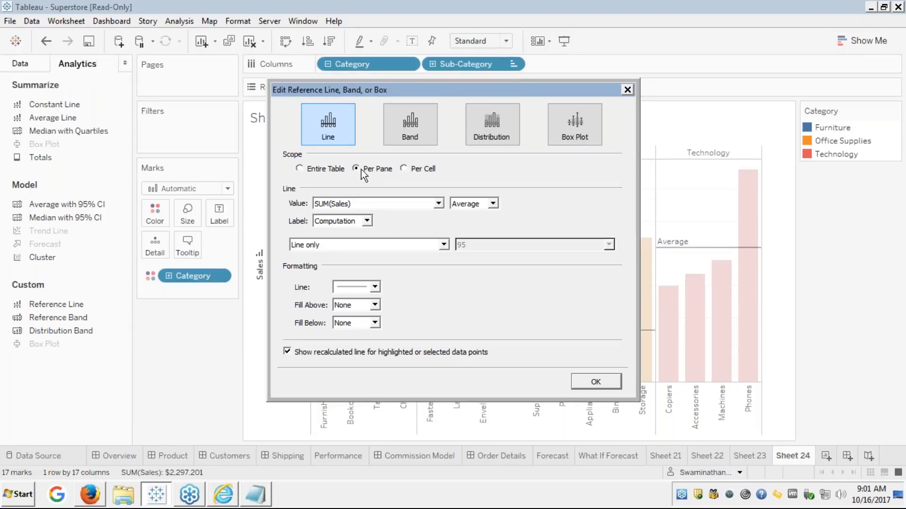
{"action": "left_click", "coordinate": [375, 305]}
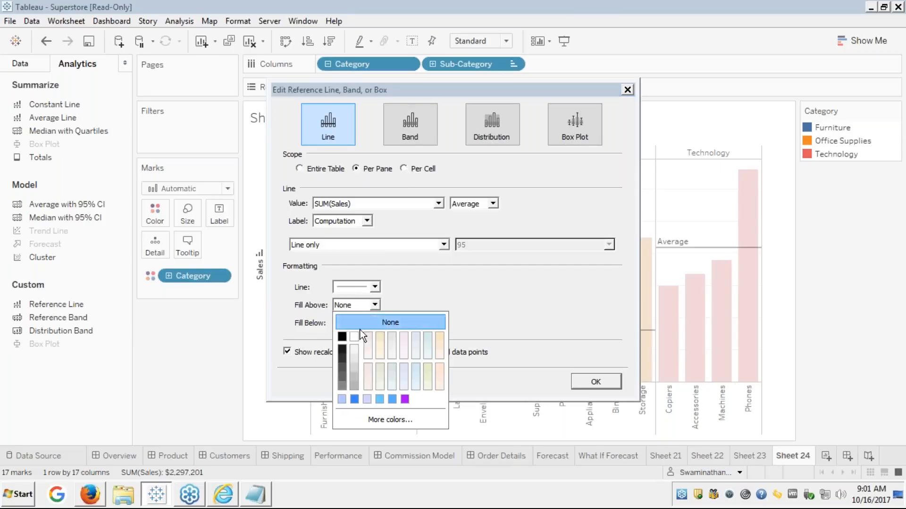
{"action": "left_click", "coordinate": [383, 336]}
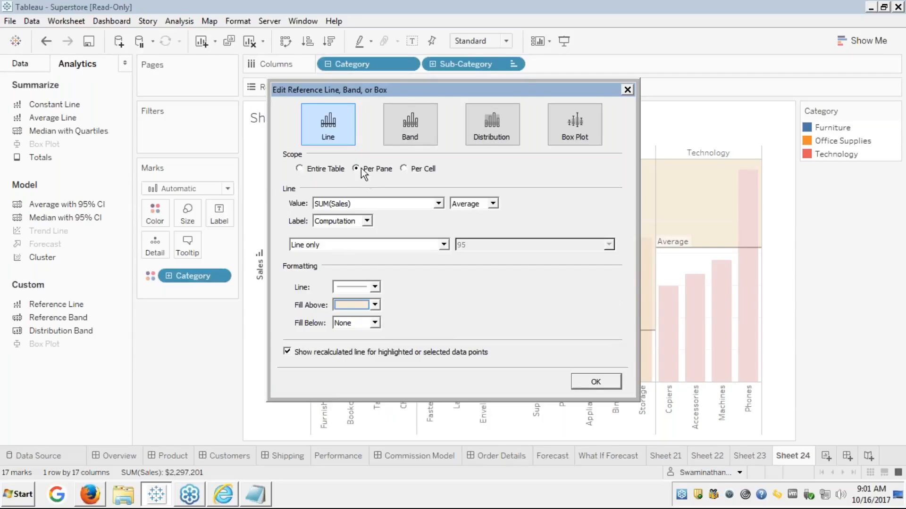
{"action": "left_click", "coordinate": [588, 384]}
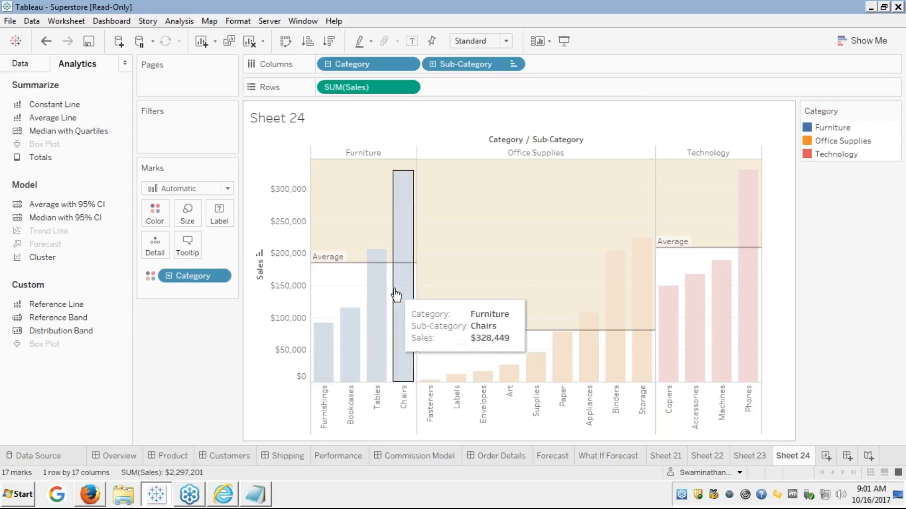
Set the Average line to Line and confidence interval at 95, apply it, and inspect the average and interval lines in Furniture.
{"action": "mouse_move", "coordinate": [373, 268]}
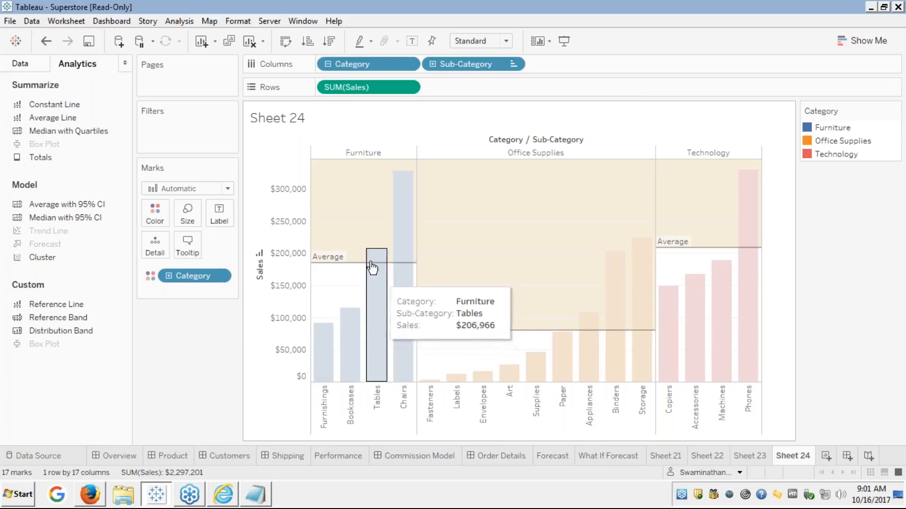
{"action": "right_click", "coordinate": [345, 266]}
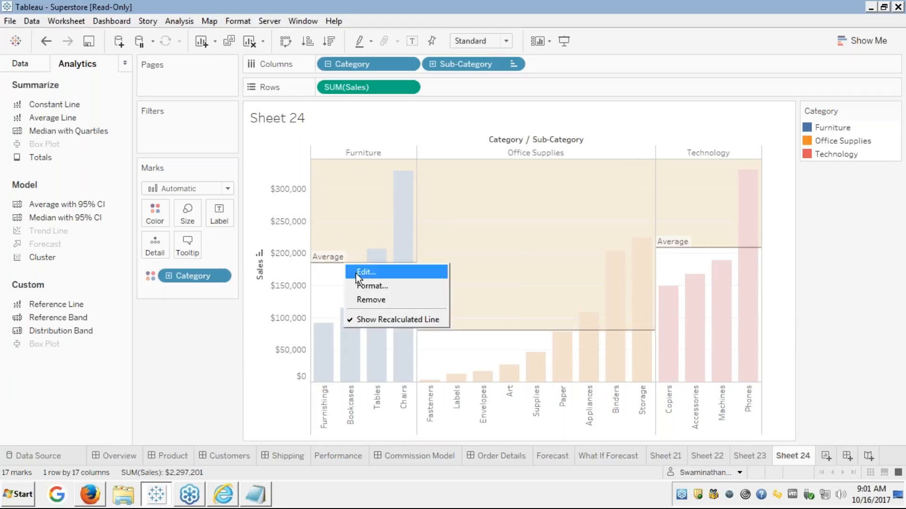
{"action": "left_click", "coordinate": [371, 272]}
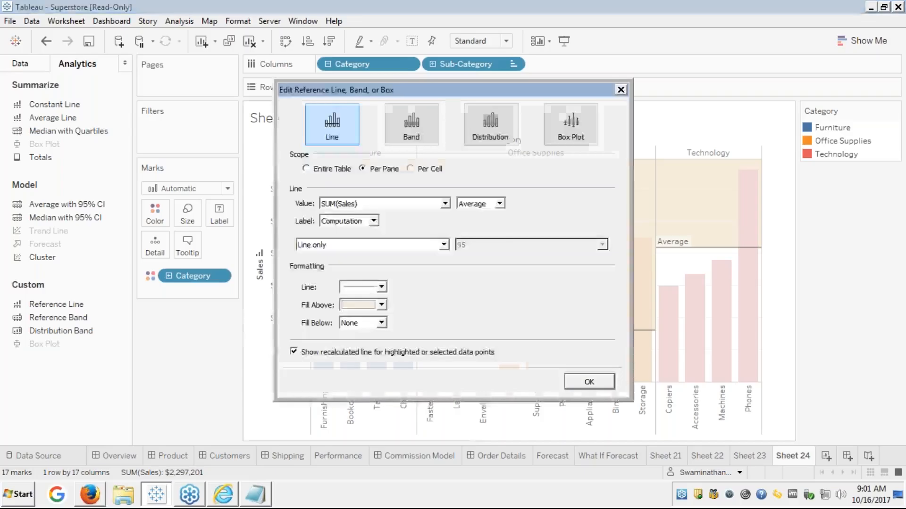
{"action": "left_click", "coordinate": [438, 245]}
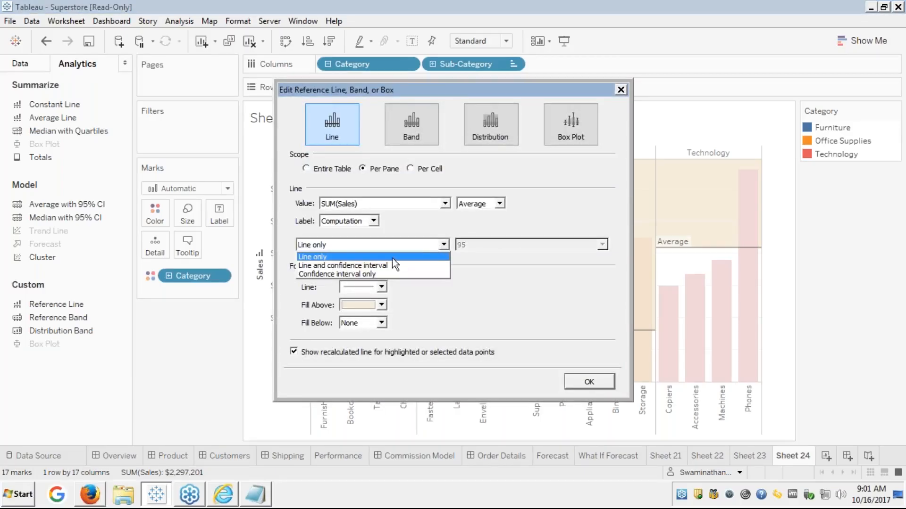
{"action": "left_click", "coordinate": [377, 265]}
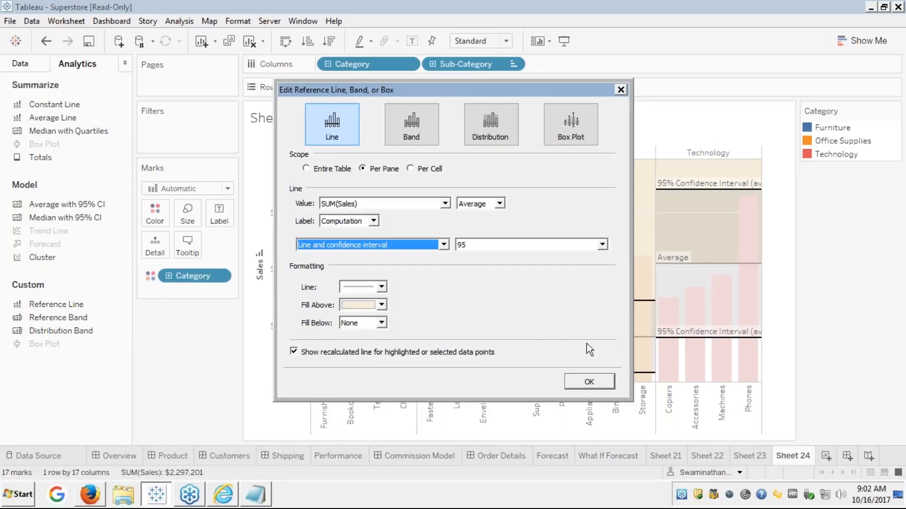
{"action": "left_click", "coordinate": [585, 383]}
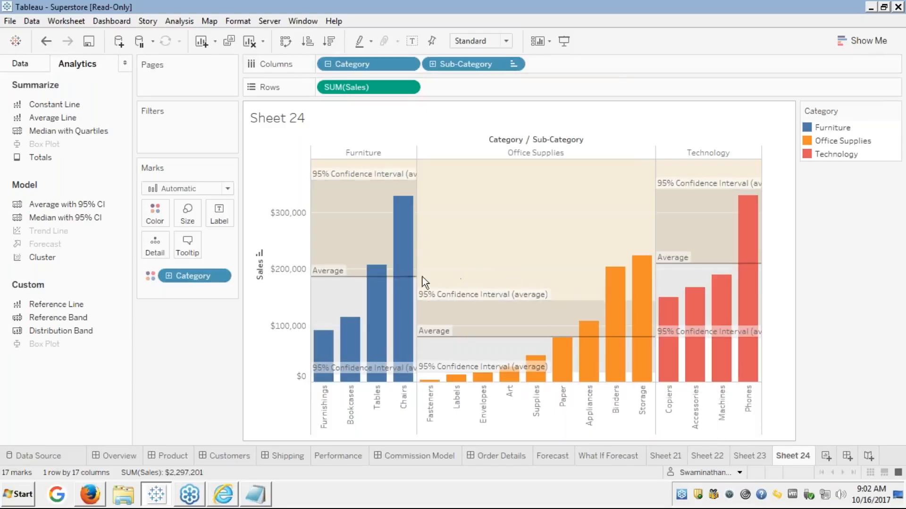
{"action": "mouse_move", "coordinate": [389, 281]}
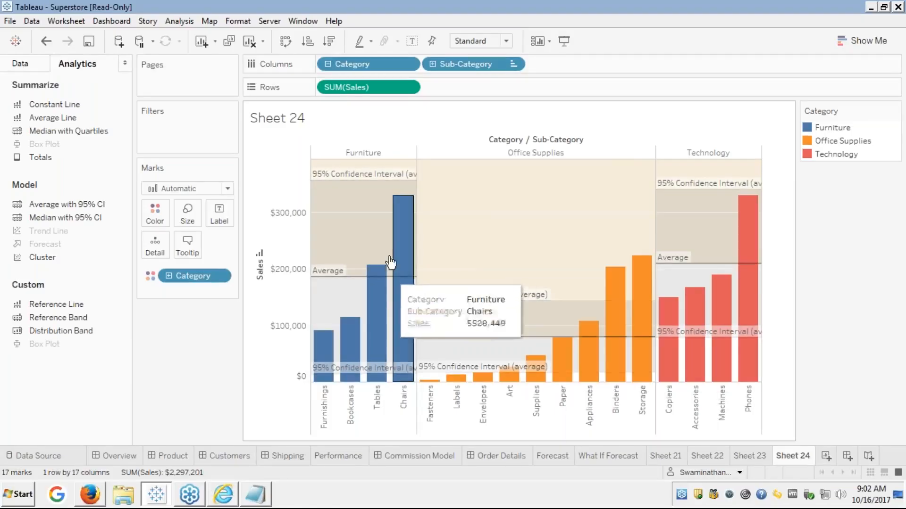
{"action": "mouse_move", "coordinate": [375, 186]}
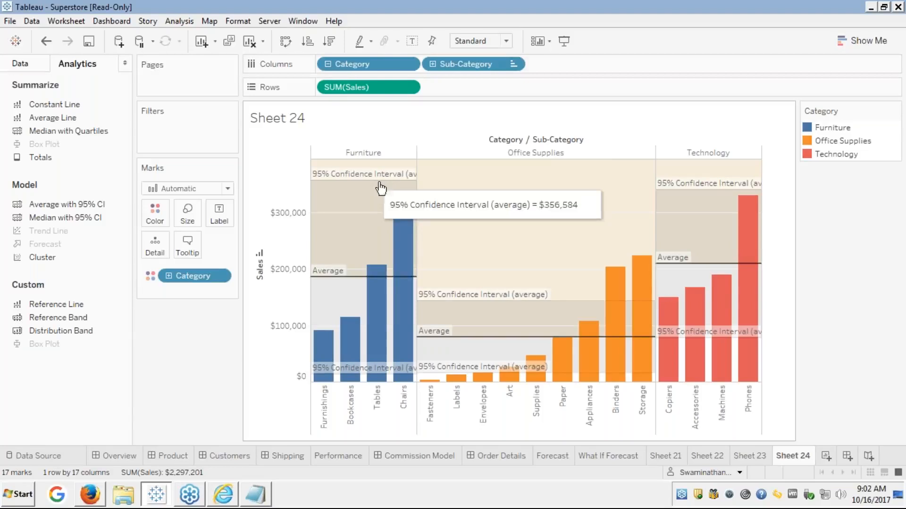
{"action": "mouse_move", "coordinate": [339, 283]}
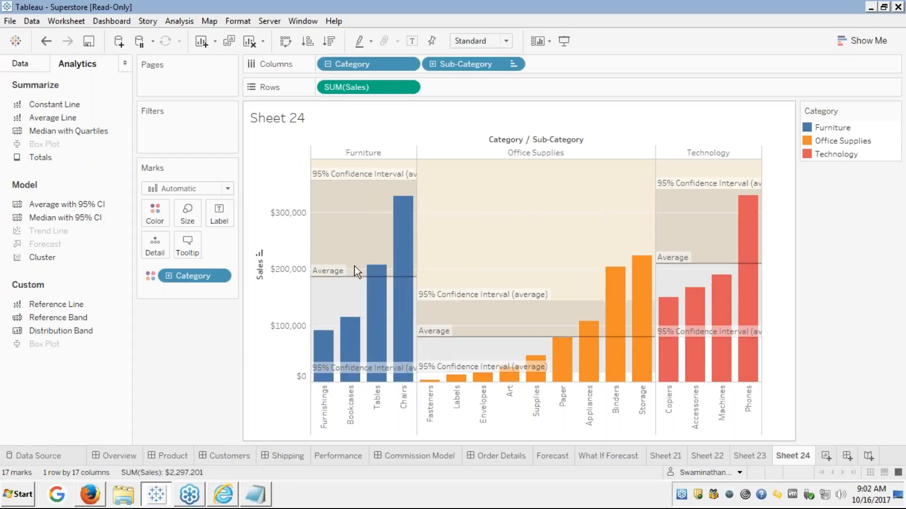
{"action": "mouse_move", "coordinate": [398, 199]}
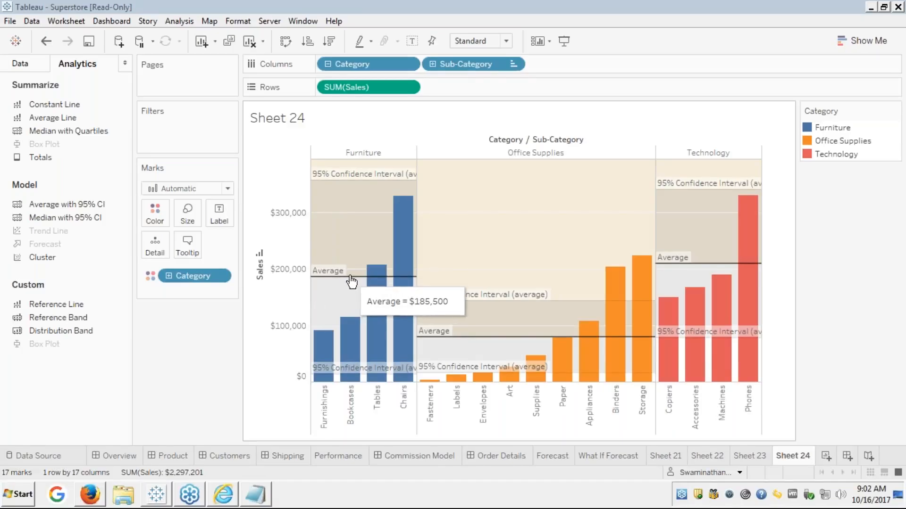
Try collapsing Sub-Category to Category level, inspect the average and 95% confidence interval, undo the collapse and examine the Furniture interval.
{"action": "mouse_move", "coordinate": [332, 339]}
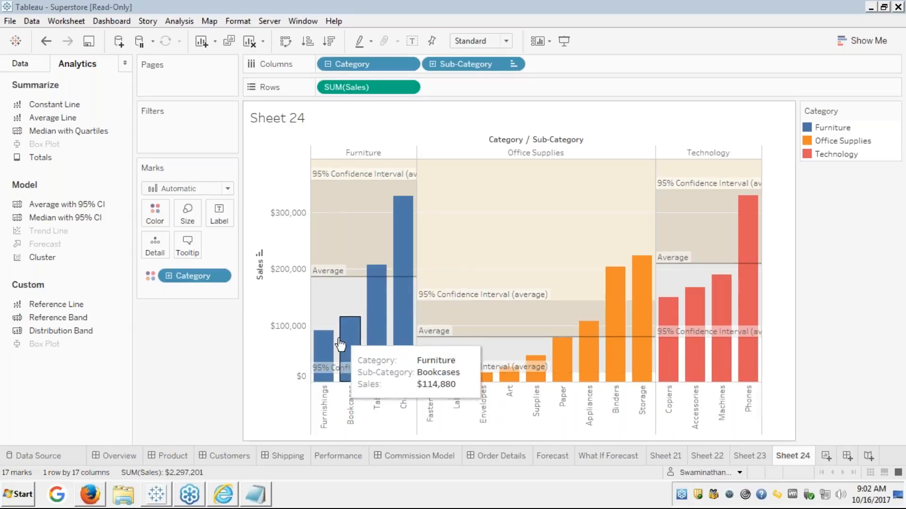
{"action": "mouse_move", "coordinate": [338, 368]}
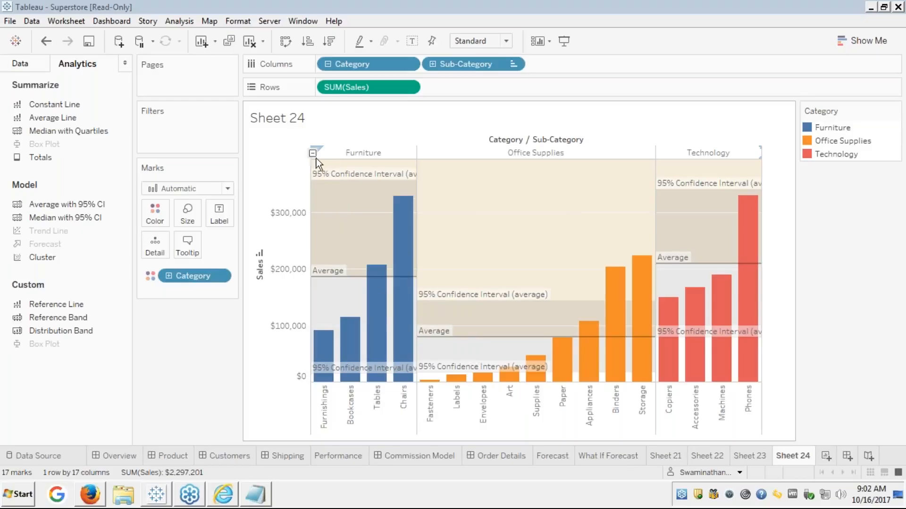
{"action": "left_click", "coordinate": [313, 154]}
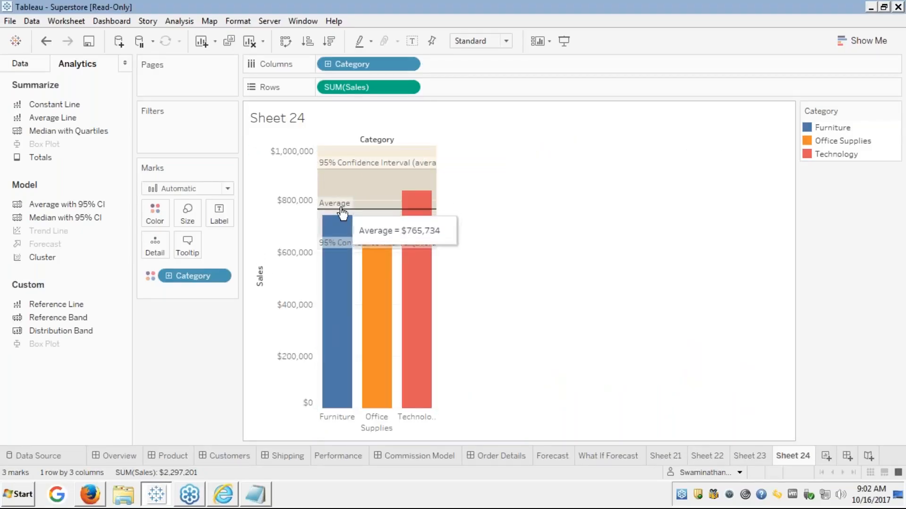
{"action": "mouse_move", "coordinate": [351, 252]}
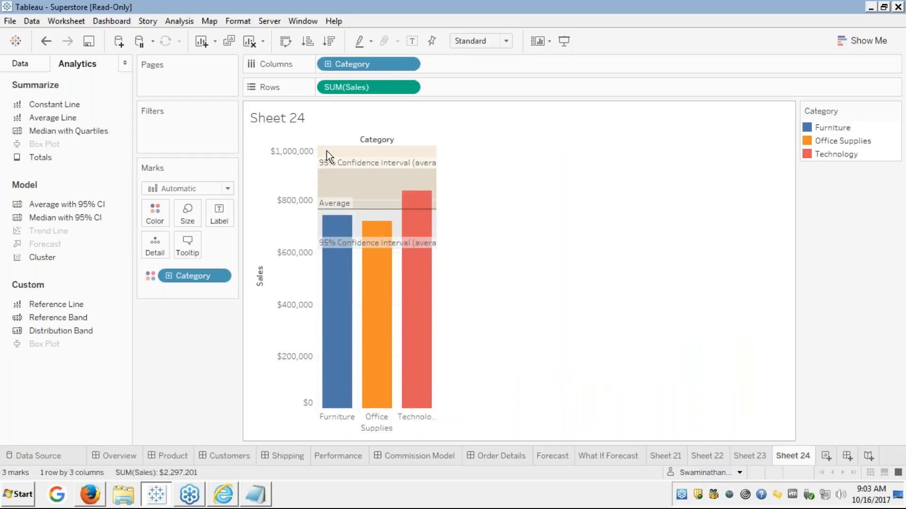
{"action": "key", "text": "ctrl+z"}
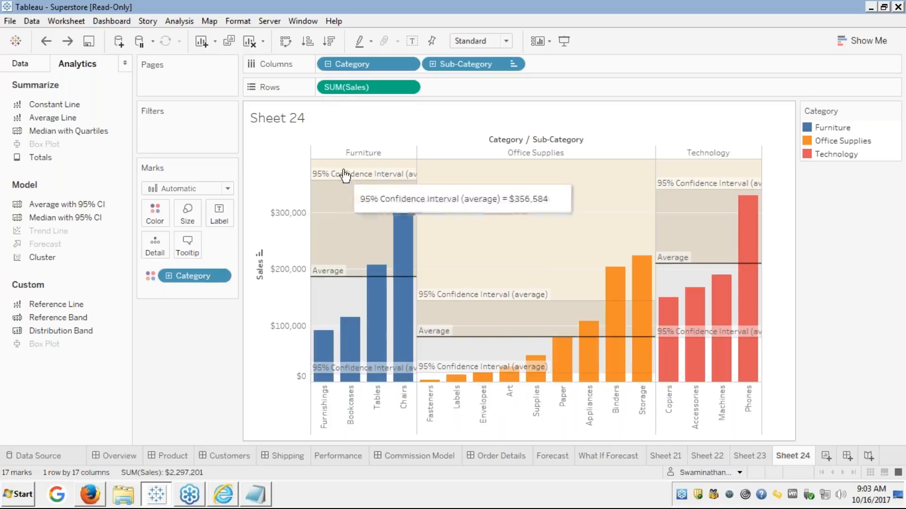
{"action": "mouse_move", "coordinate": [339, 163]}
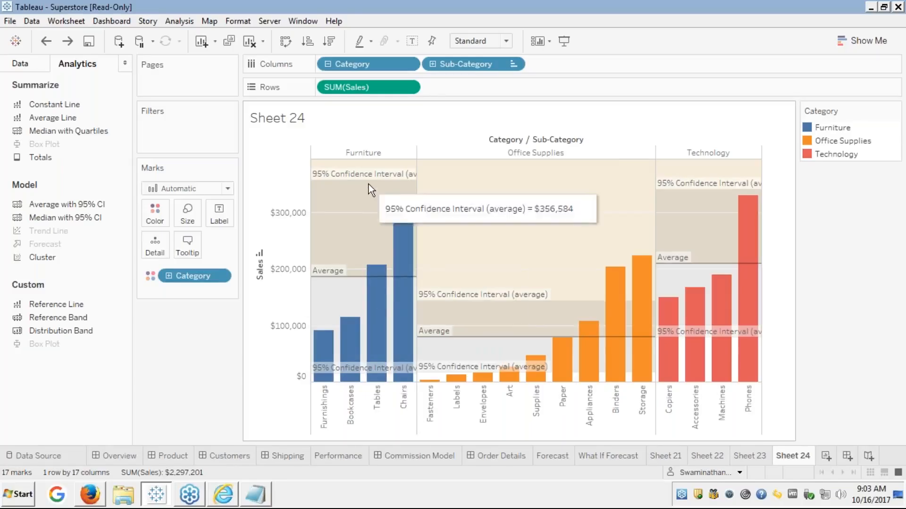
{"action": "mouse_move", "coordinate": [344, 178]}
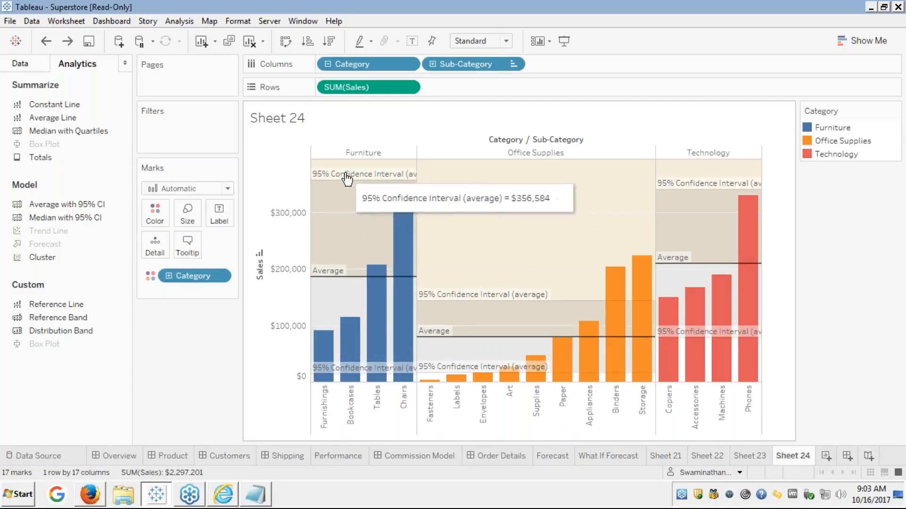
{"action": "mouse_move", "coordinate": [398, 205]}
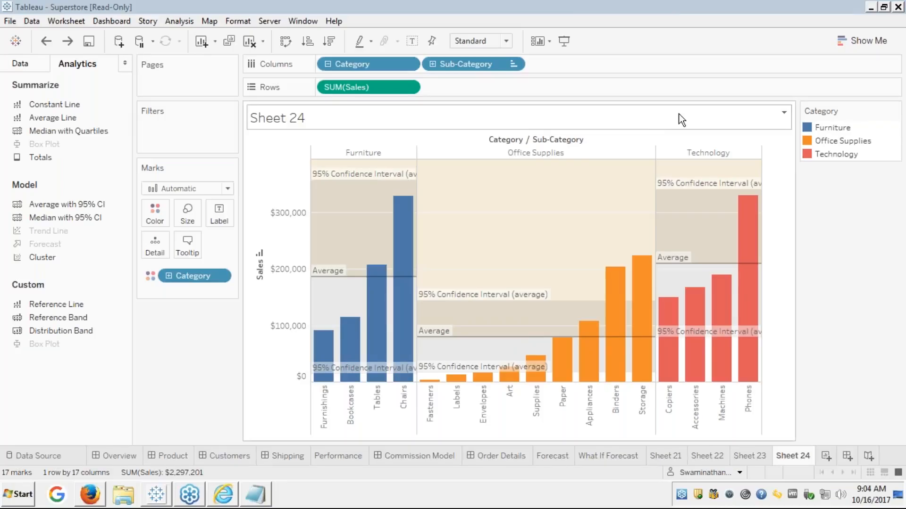
Switch to the Module 4 presentation in Firefox, show it full screen and advance from slide 57 to the Parameter slide, 61.
{"action": "left_click", "coordinate": [94, 492]}
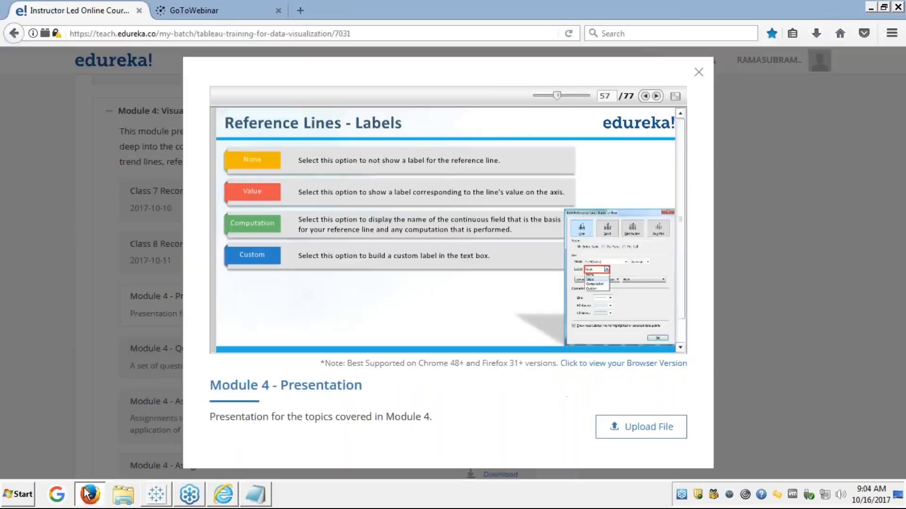
{"action": "left_click", "coordinate": [676, 95]}
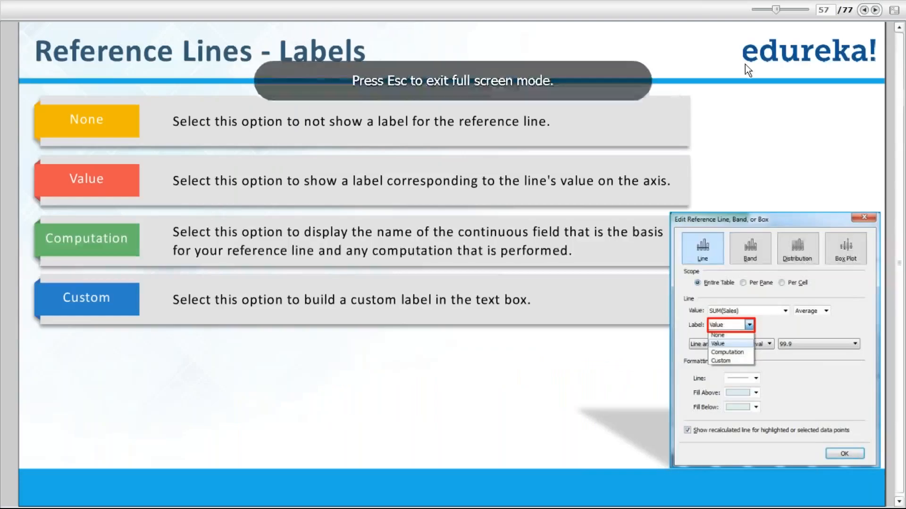
{"action": "left_click", "coordinate": [876, 10]}
{"action": "left_click", "coordinate": [876, 10]}
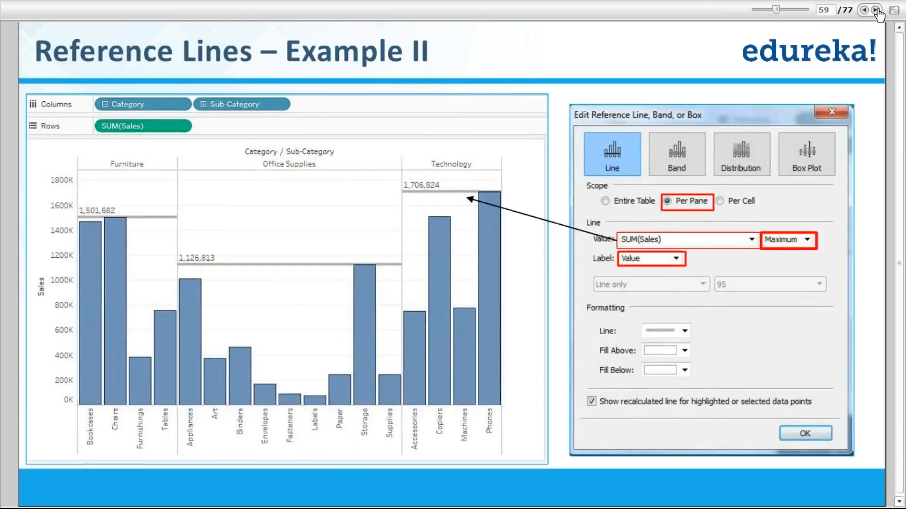
{"action": "left_click", "coordinate": [875, 10]}
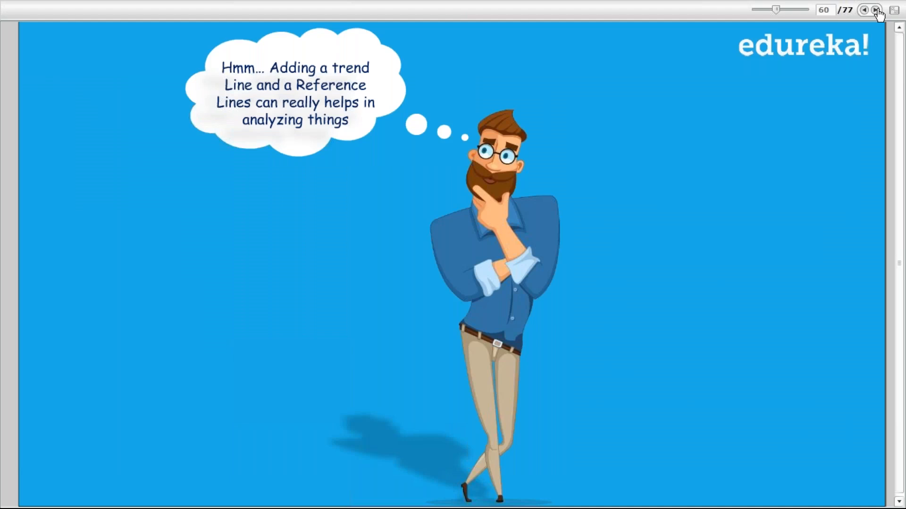
{"action": "left_click", "coordinate": [876, 10]}
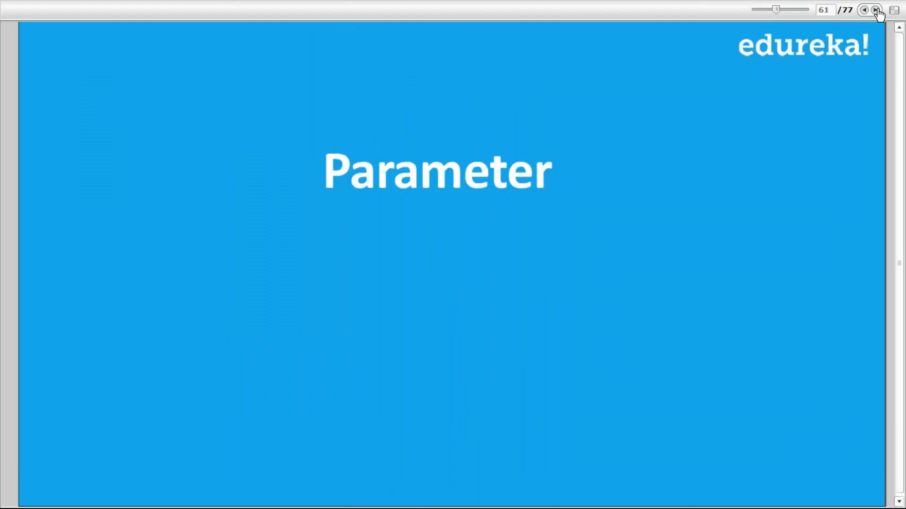